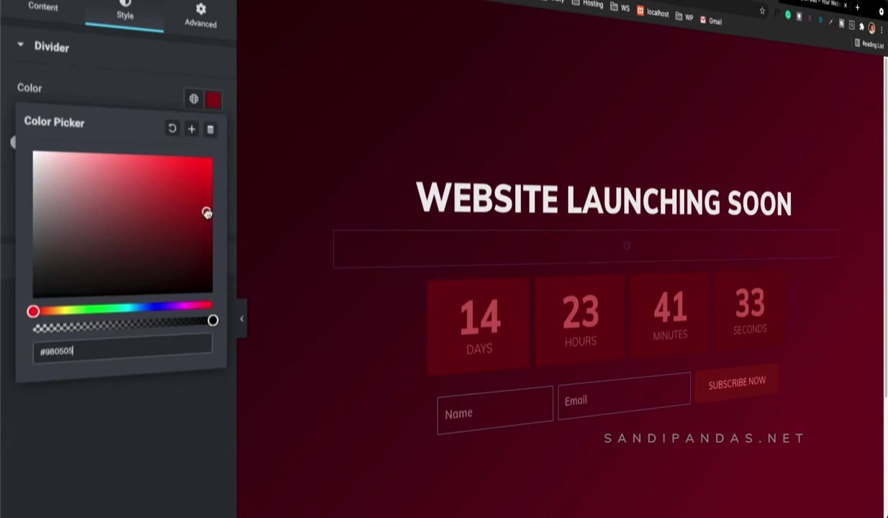
Give the coming-soon divider and icon a deep red, then collapse the Elementor panel to preview
click(89, 100)
click(213, 224)
click(37, 311)
drag(206, 211, 209, 234)
click(242, 318)
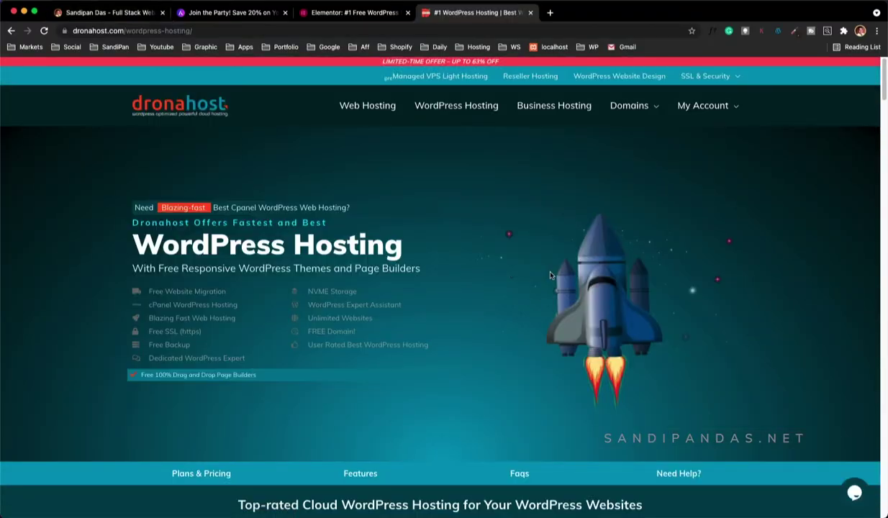
Log in to the Dronahost client area and open My Services to reach the hosting cPanel
scroll(510, 278, down, 10)
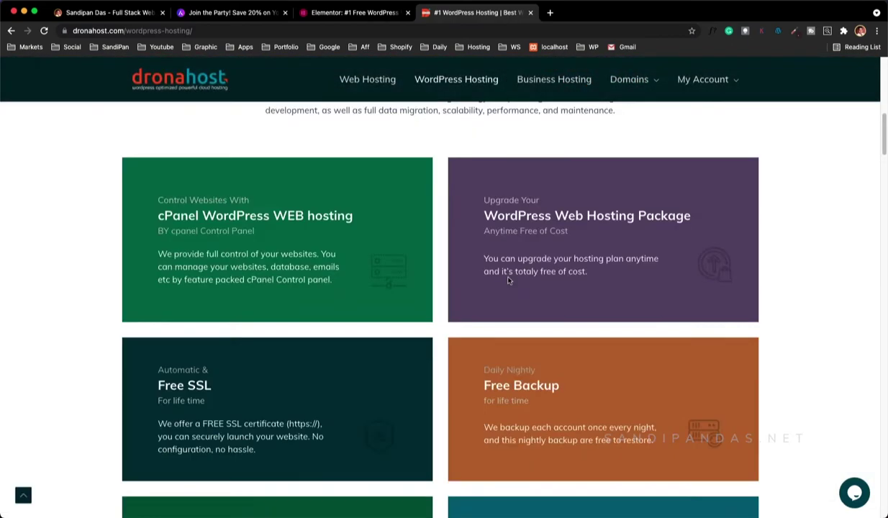
scroll(509, 280, down, 4)
mouse_move(705, 81)
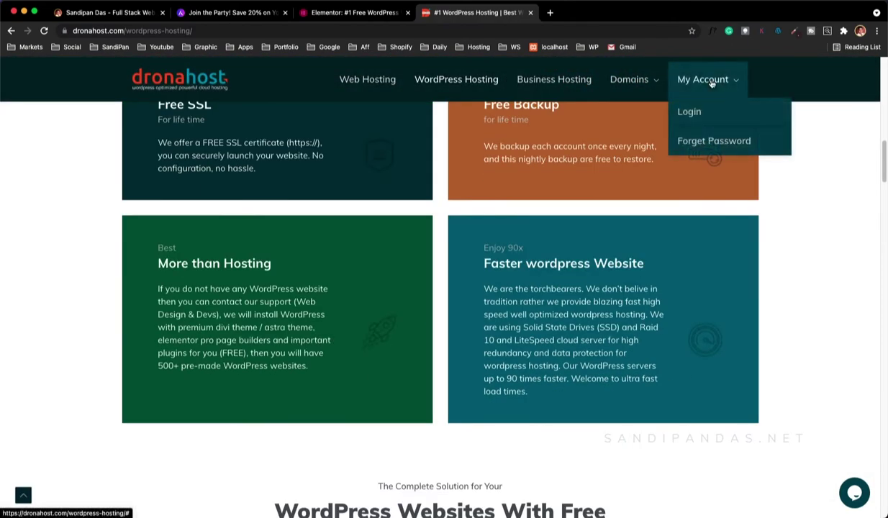
click(713, 118)
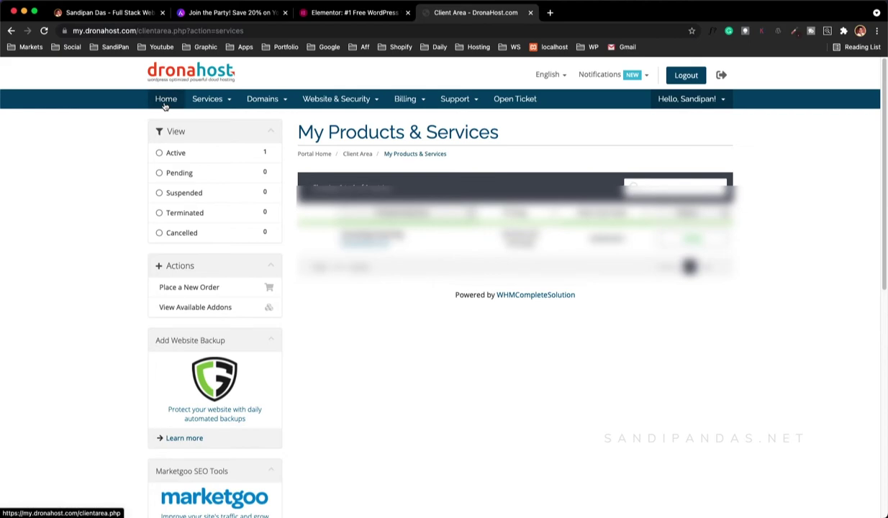
click(226, 104)
click(220, 125)
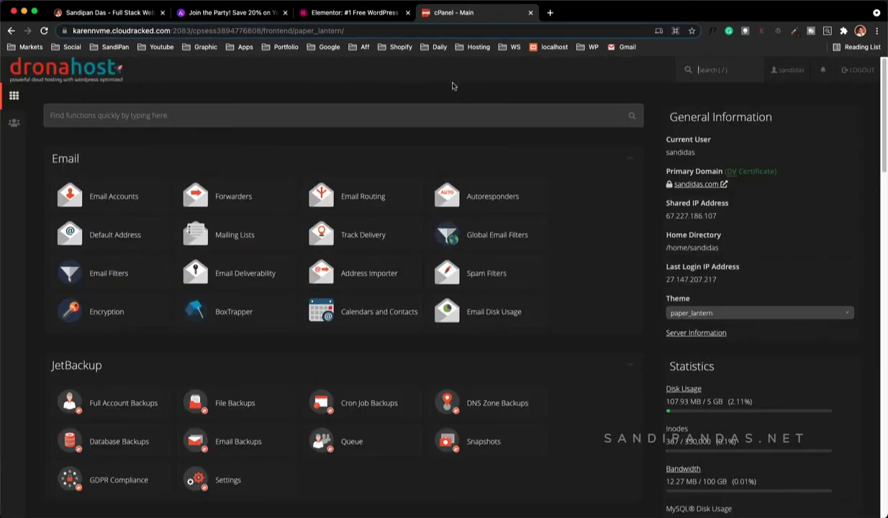
Load sandidas.com in a new tab, showing an empty 'Index of /' listing, then return to cPanel
key(super+t)
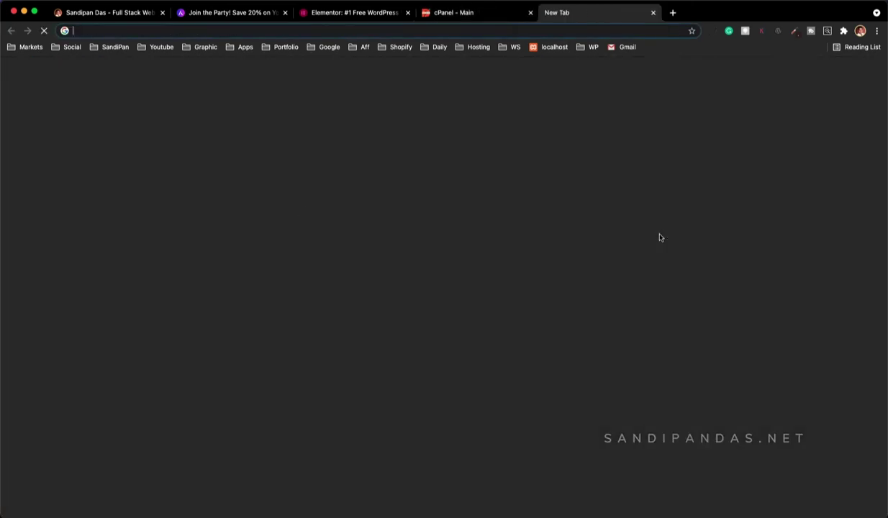
text(sandidas)
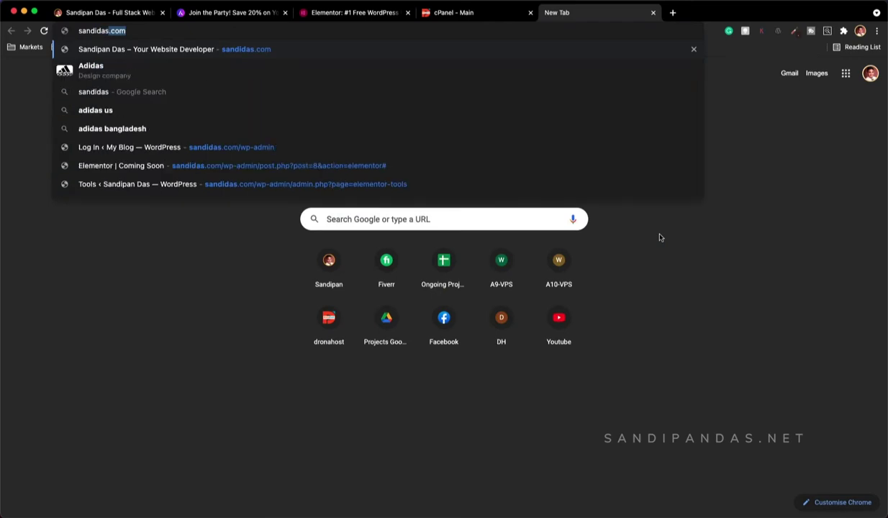
key(Return)
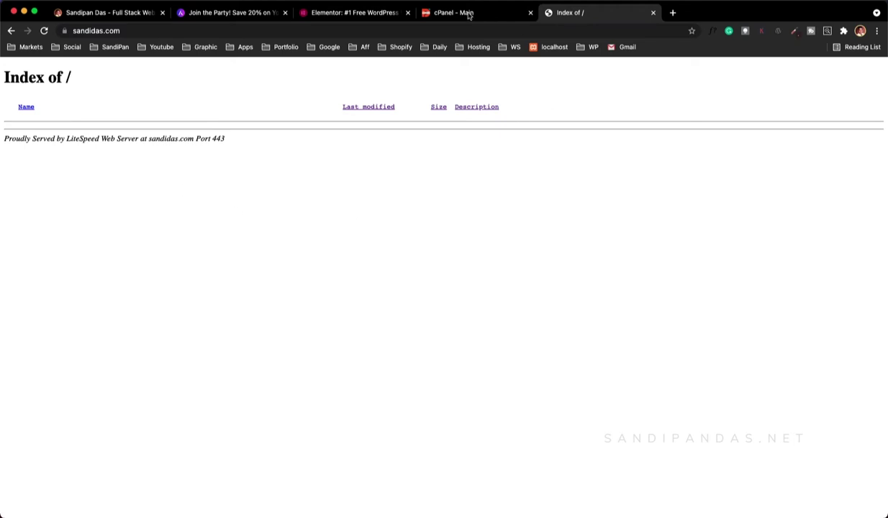
click(470, 14)
Search cPanel for 'ssl' and open the SSL/TLS Status page
click(237, 115)
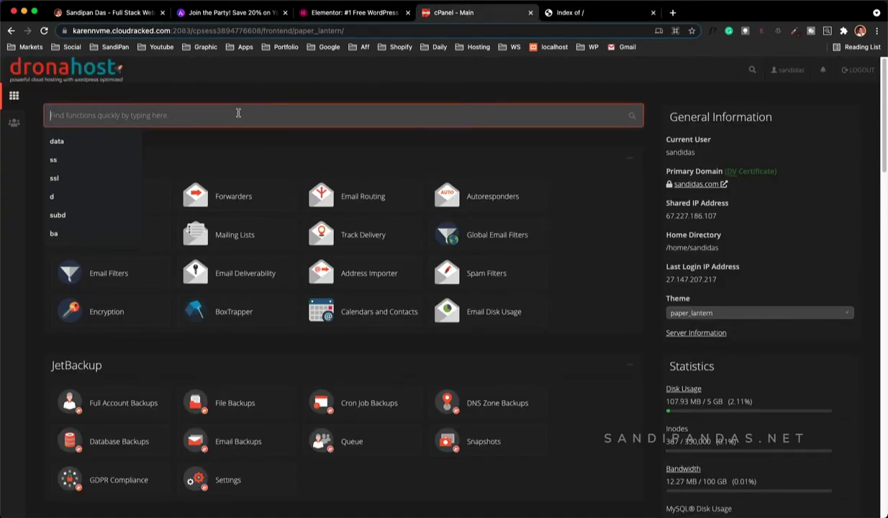
text(ssl)
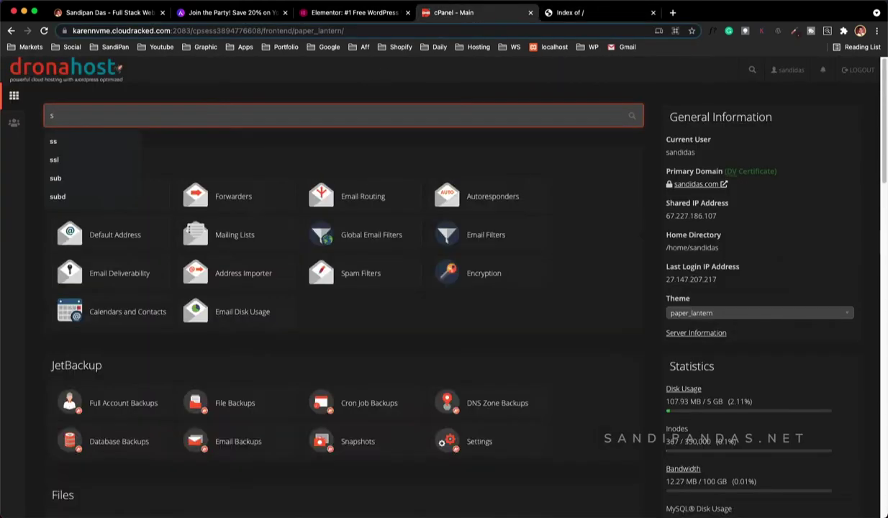
double_click(112, 120)
key(BackSpace)
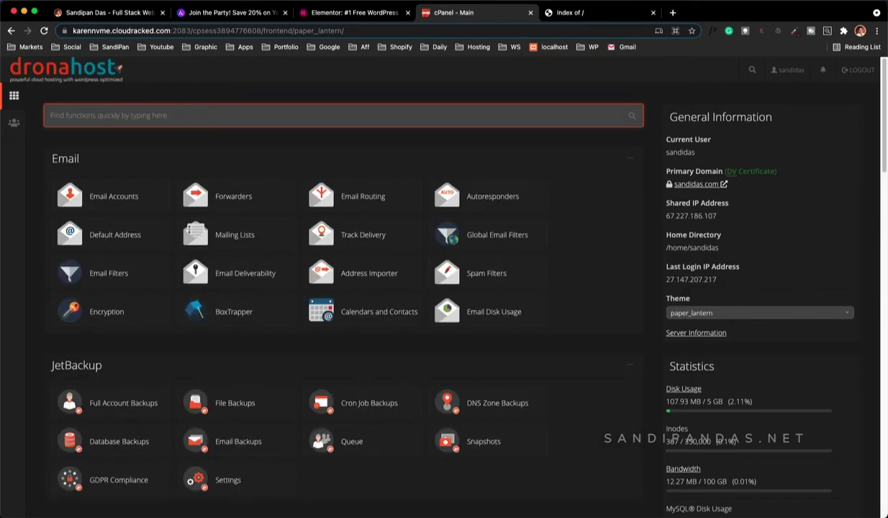
text(ssl)
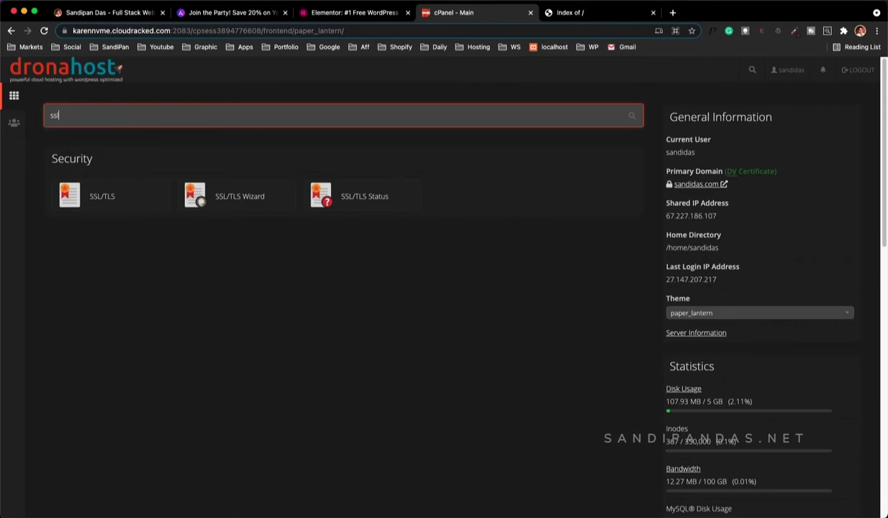
click(364, 196)
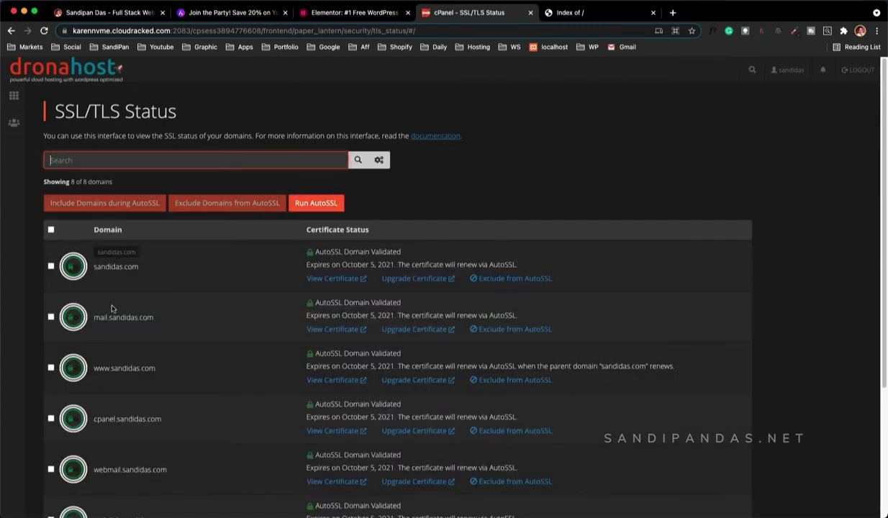
Select all eight sandidas.com domains and run AutoSSL on them
scroll(78, 324, down, 1)
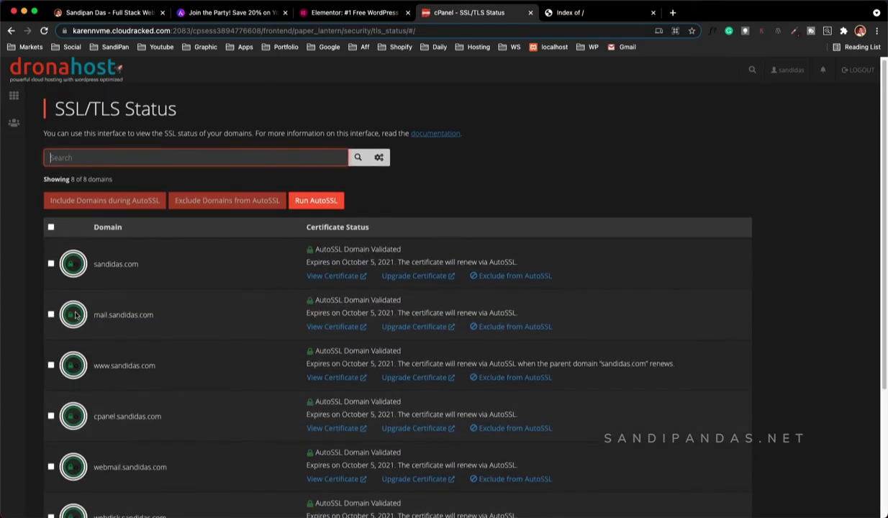
click(51, 227)
scroll(55, 364, down, 5)
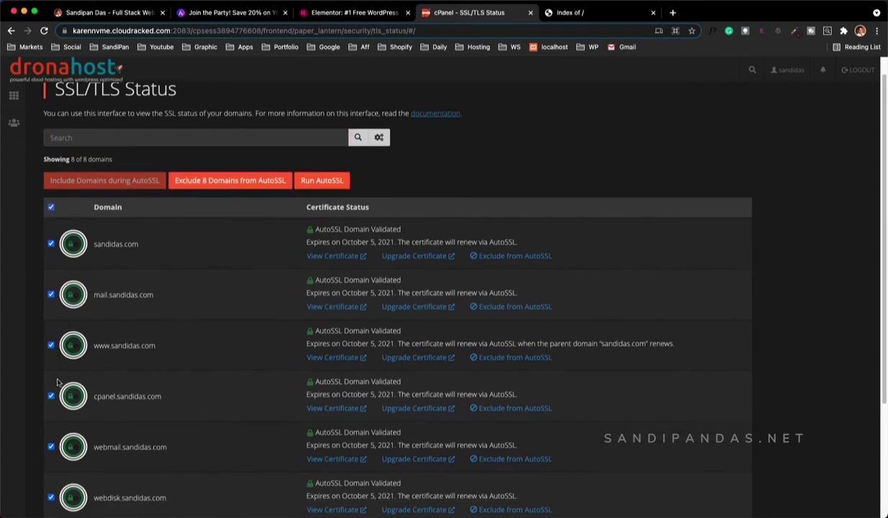
scroll(61, 386, up, 5)
click(316, 203)
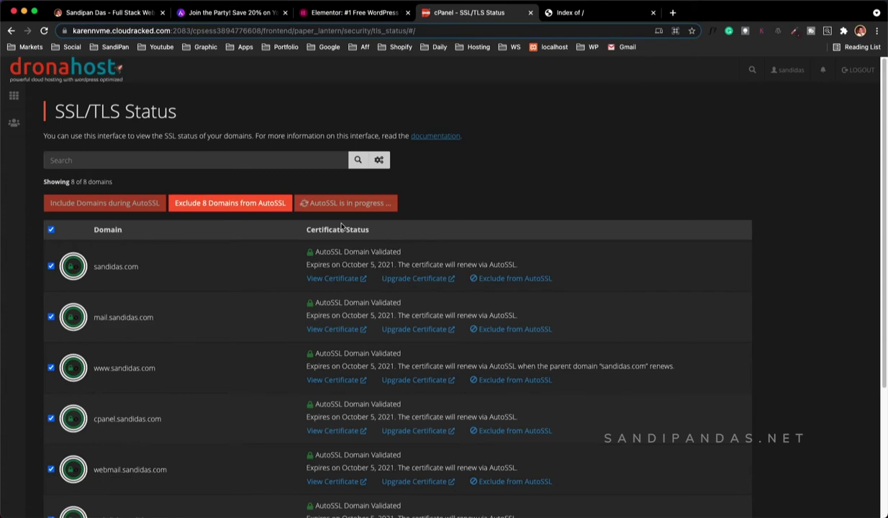
scroll(218, 344, down, 1)
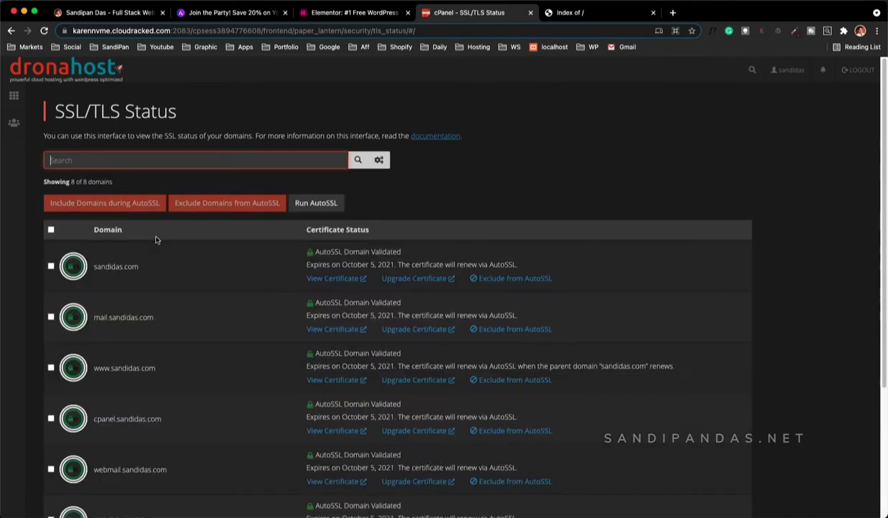
click(316, 203)
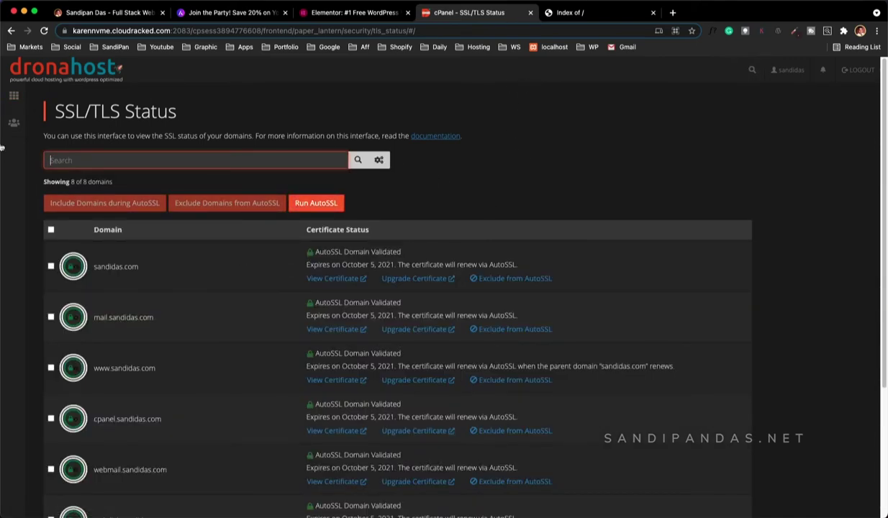
From cPanel home, open Softaculous's WordPress installer and start a new installation
click(14, 95)
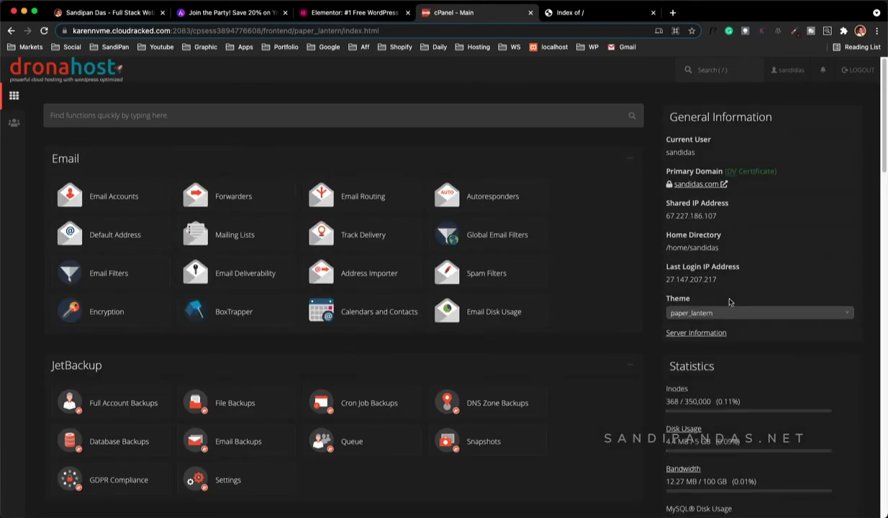
scroll(648, 291, down, 10)
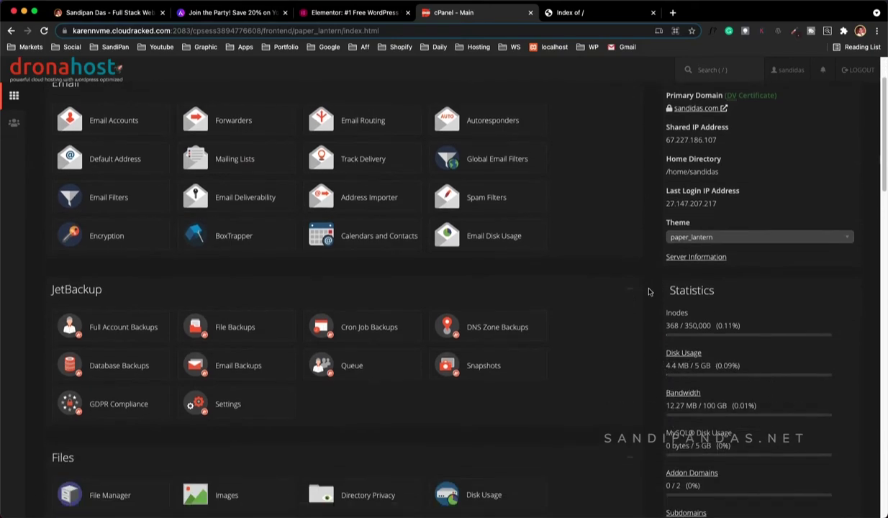
scroll(650, 297, down, 10)
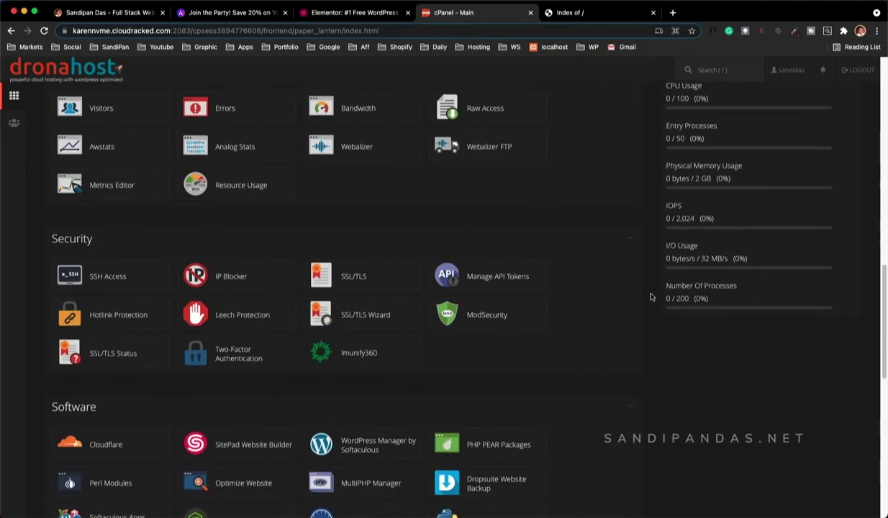
scroll(651, 297, down, 5)
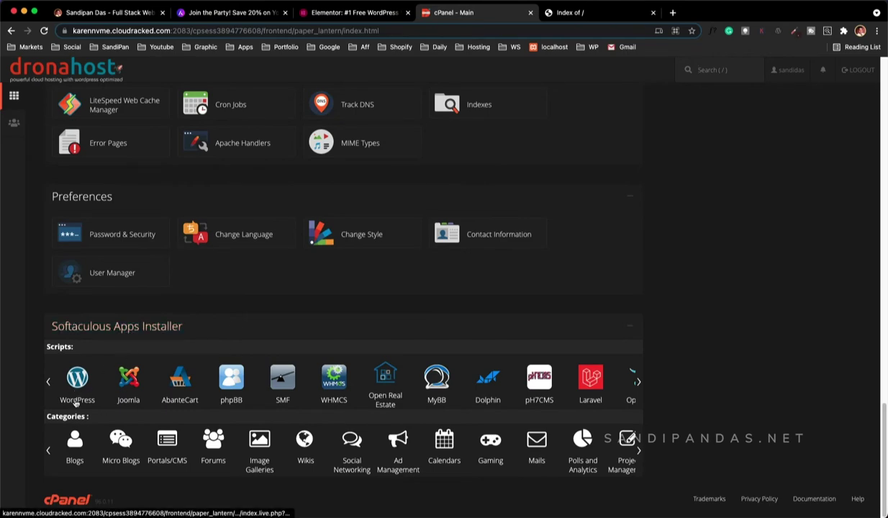
click(76, 402)
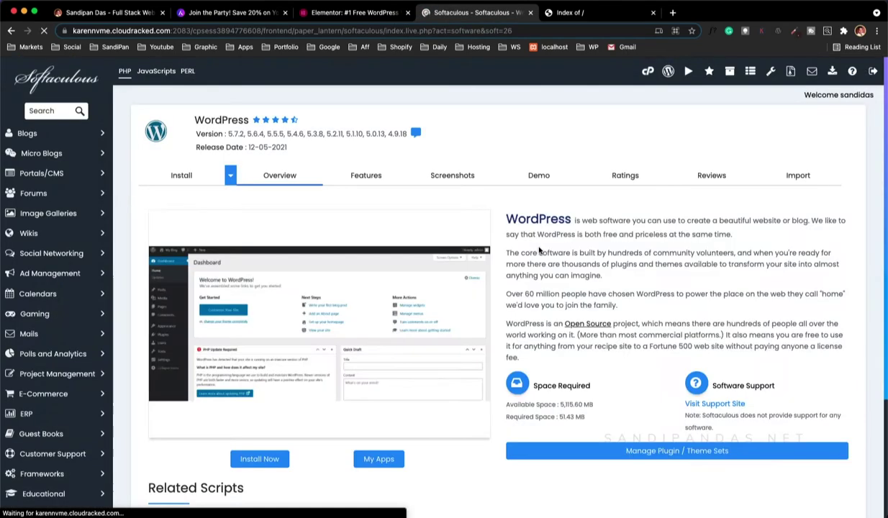
scroll(541, 254, down, 5)
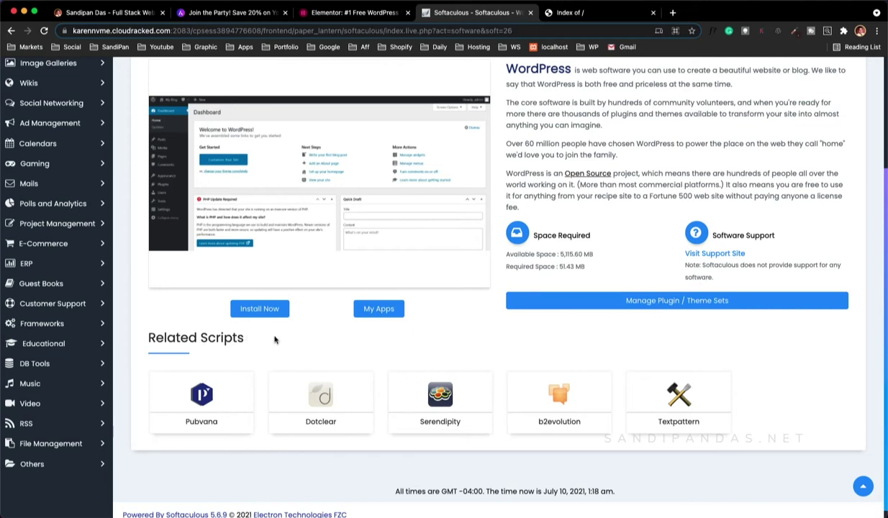
click(247, 308)
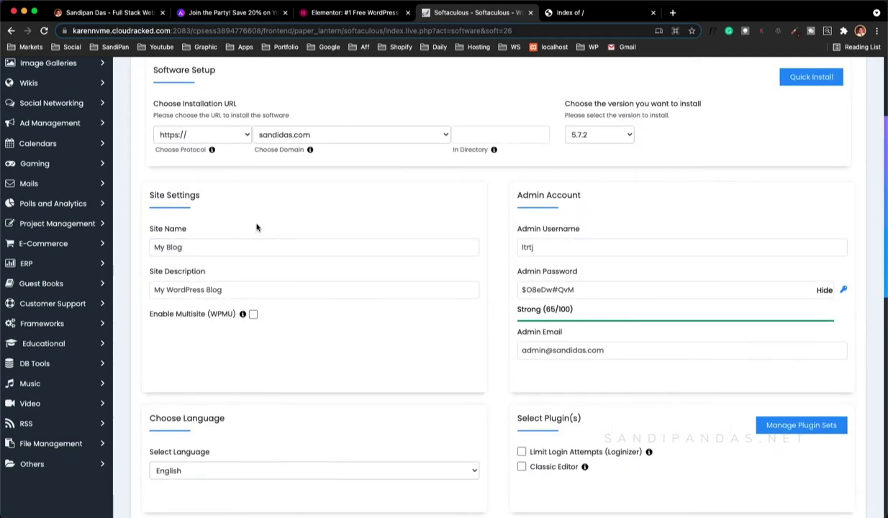
click(192, 135)
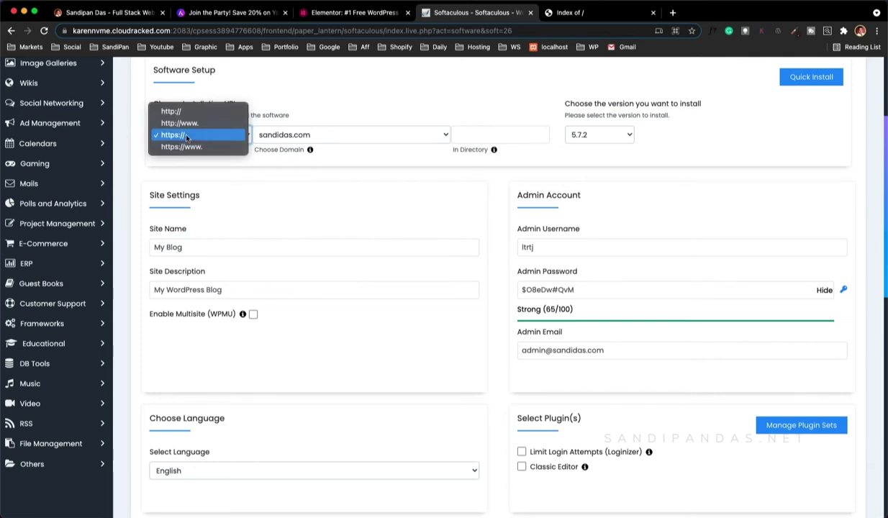
click(180, 137)
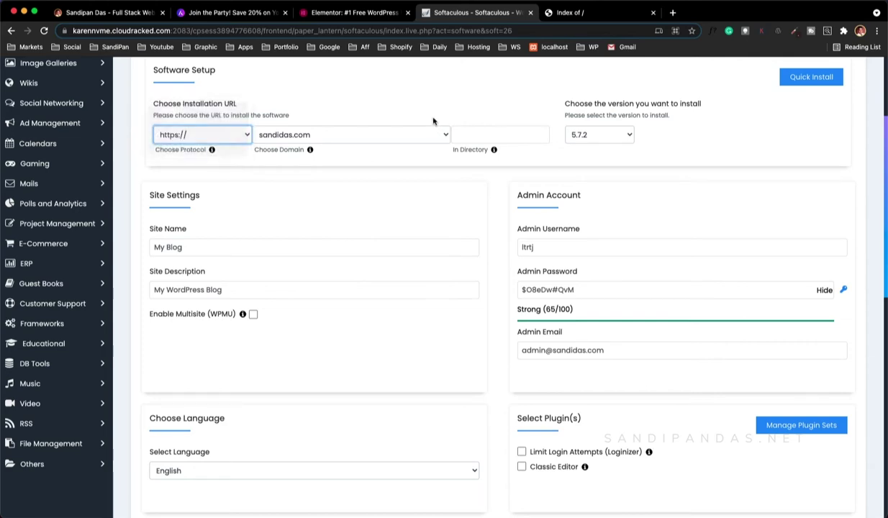
click(323, 137)
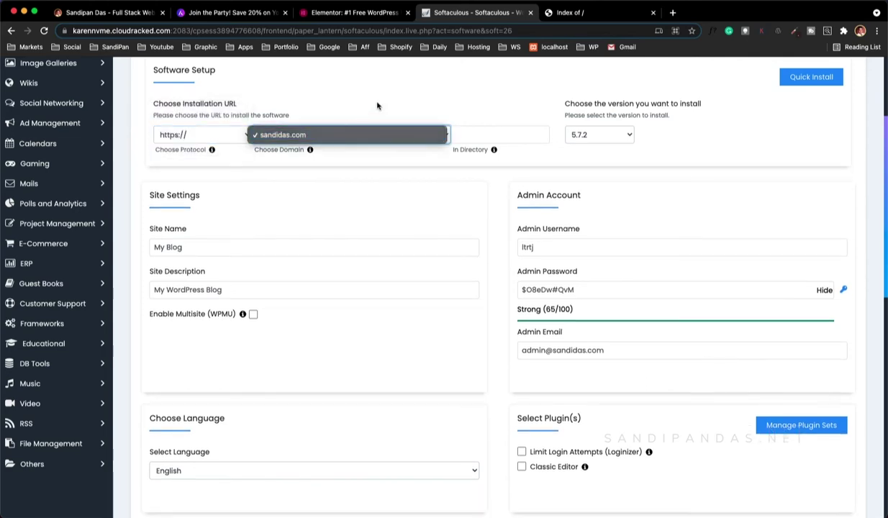
click(375, 138)
click(617, 136)
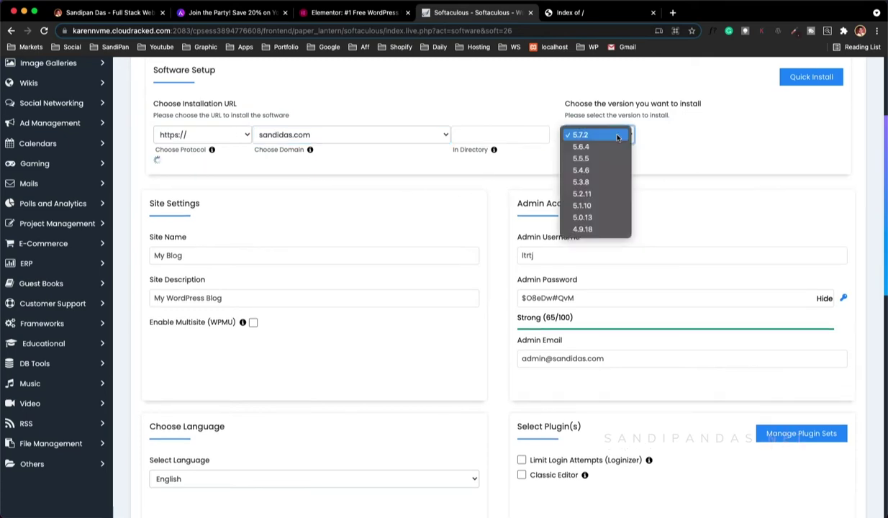
click(617, 136)
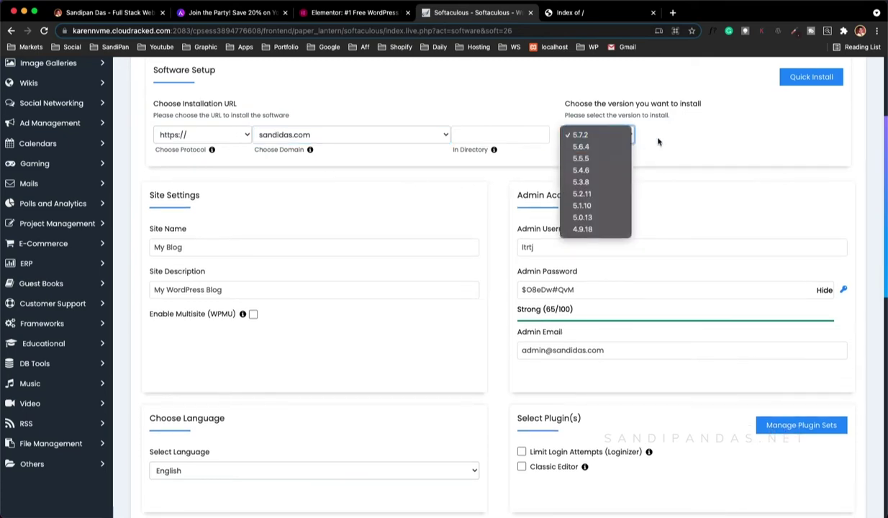
click(615, 247)
double_click(560, 247)
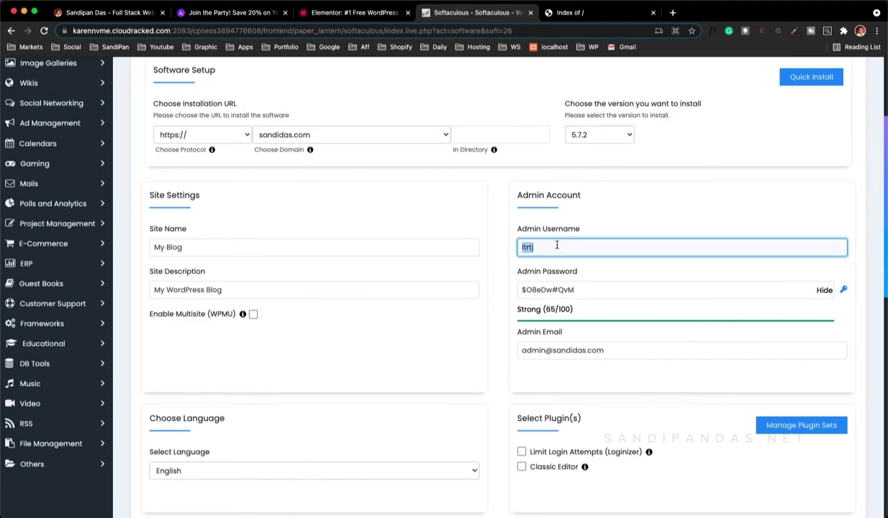
text(sandipan)
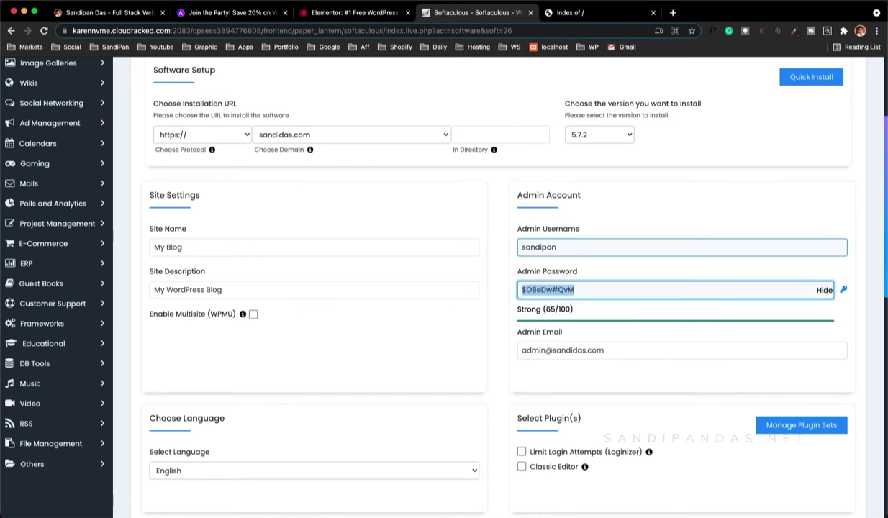
Append extra characters to the admin password until it rates Strong (100/100)
click(535, 311)
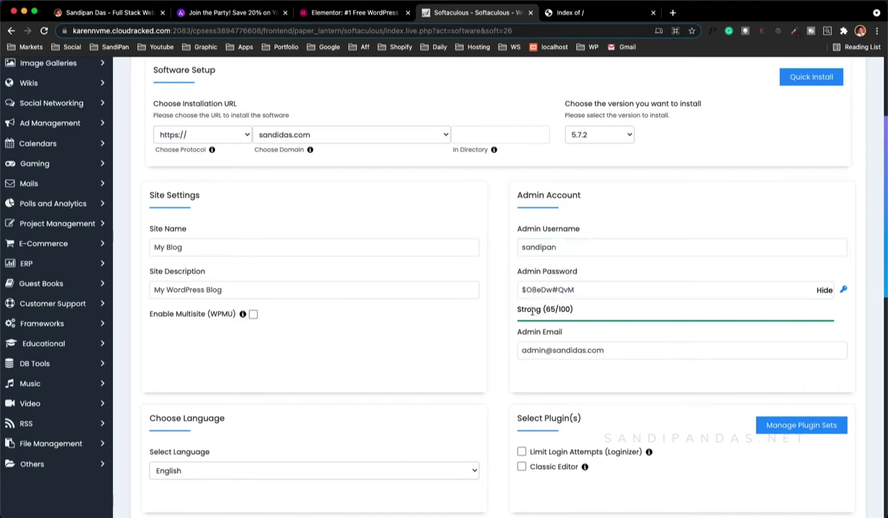
mouse_move(517, 310)
mouse_down()
mouse_move(556, 309)
mouse_move(531, 310)
mouse_up()
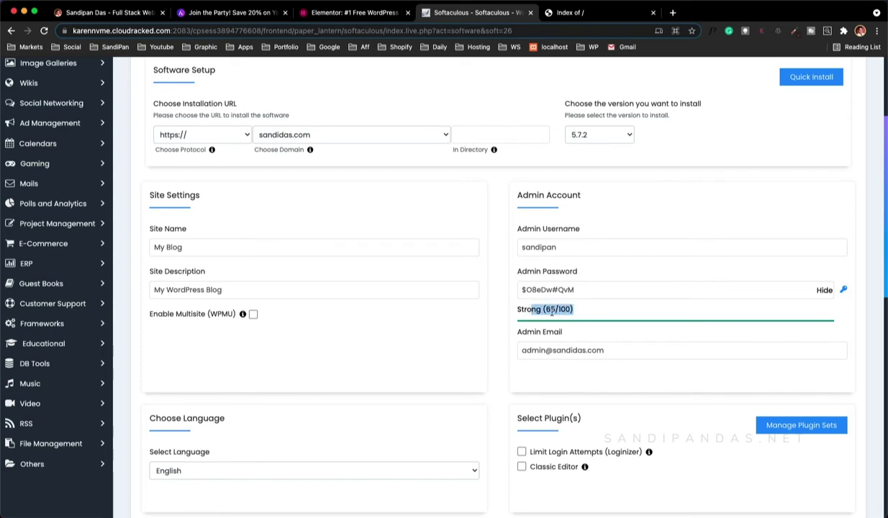
click(562, 310)
click(579, 290)
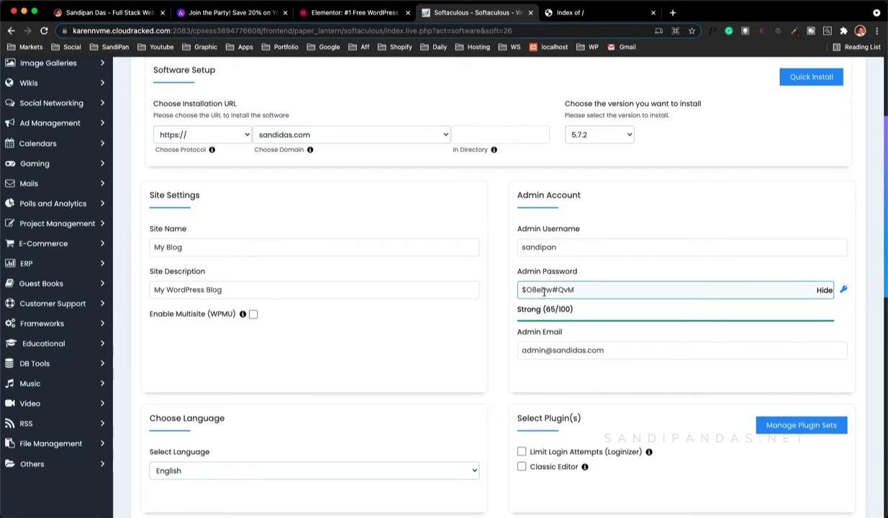
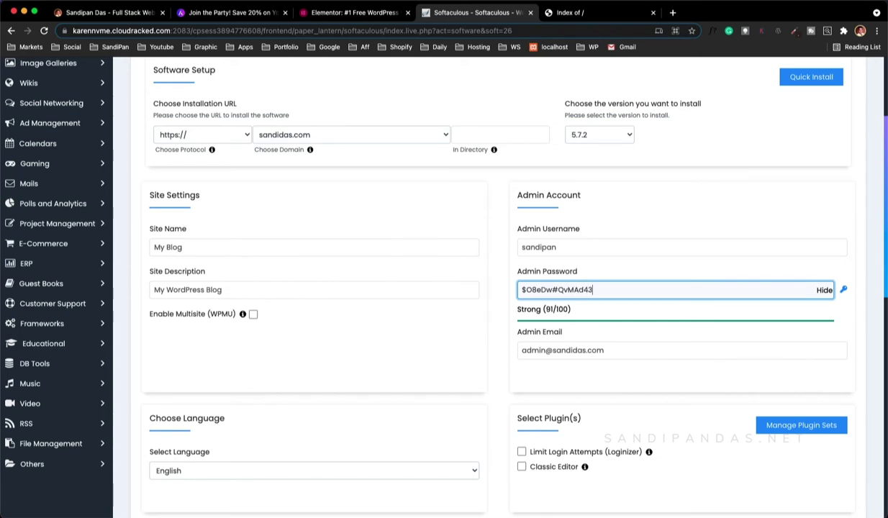
drag(612, 290, 506, 288)
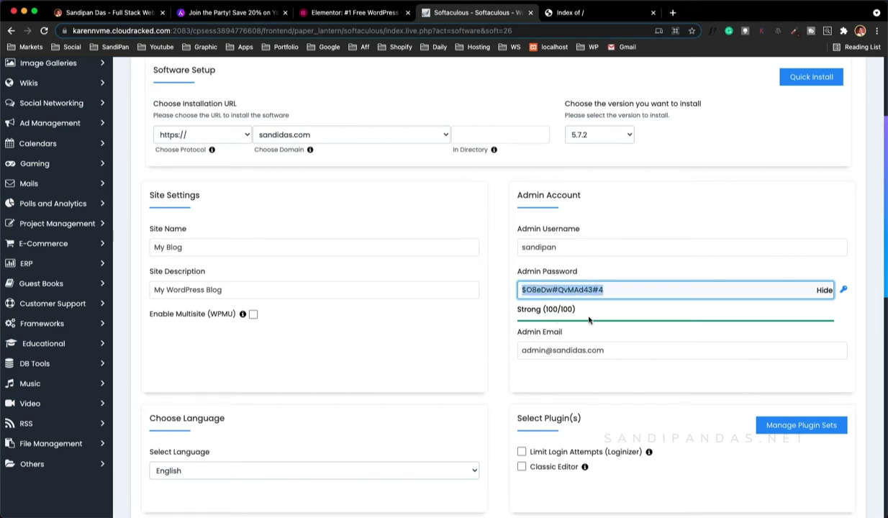
key(super+Tab)
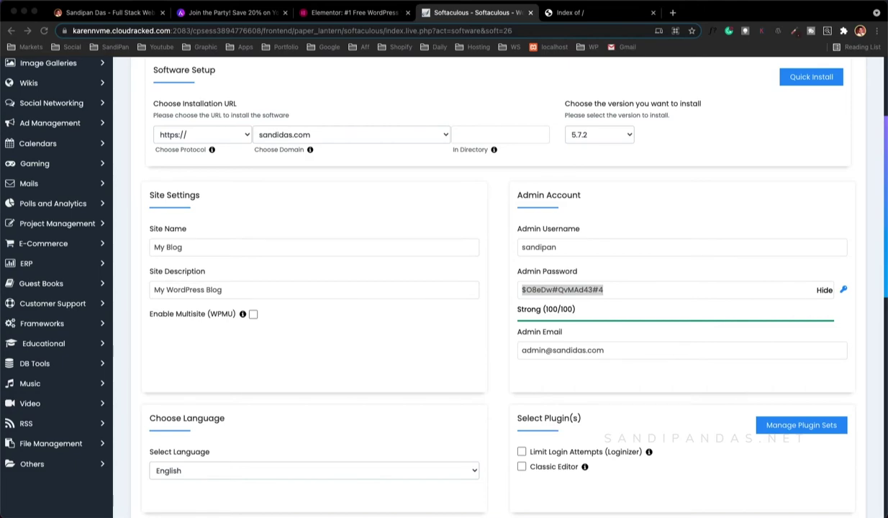
key(super+Tab)
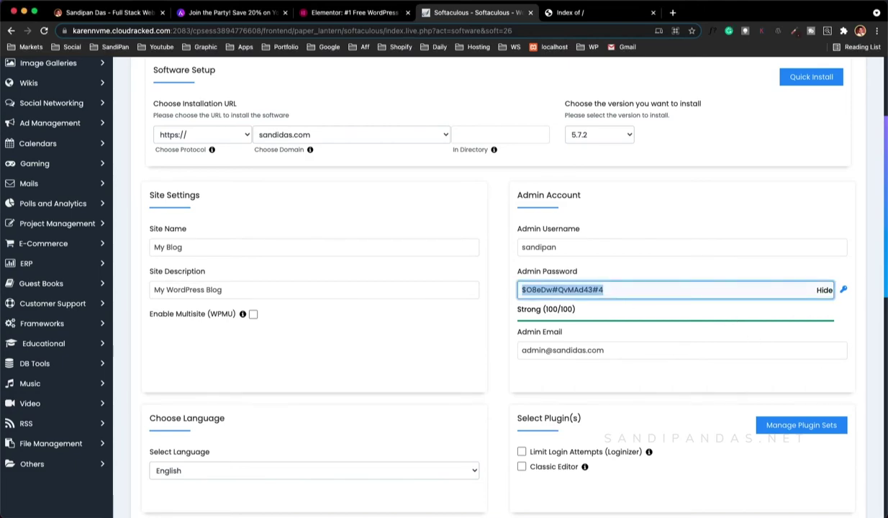
click(682, 258)
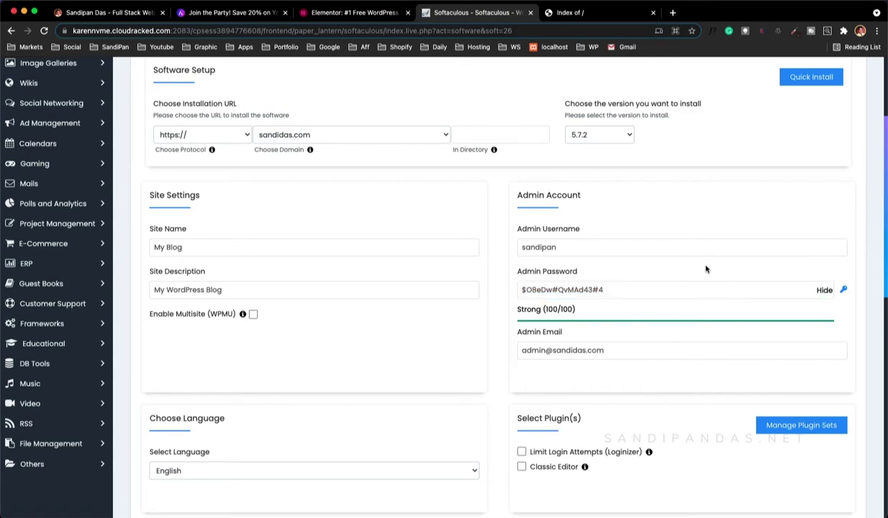
Replace the admin email with a new address chosen from the autofill suggestion
scroll(603, 363, down, 1)
scroll(603, 362, down, 1)
drag(611, 307, 487, 307)
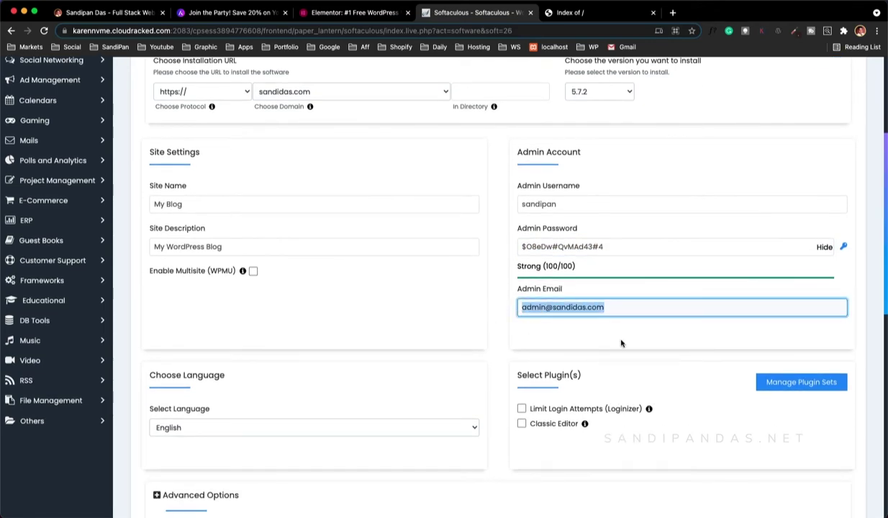
text(hell)
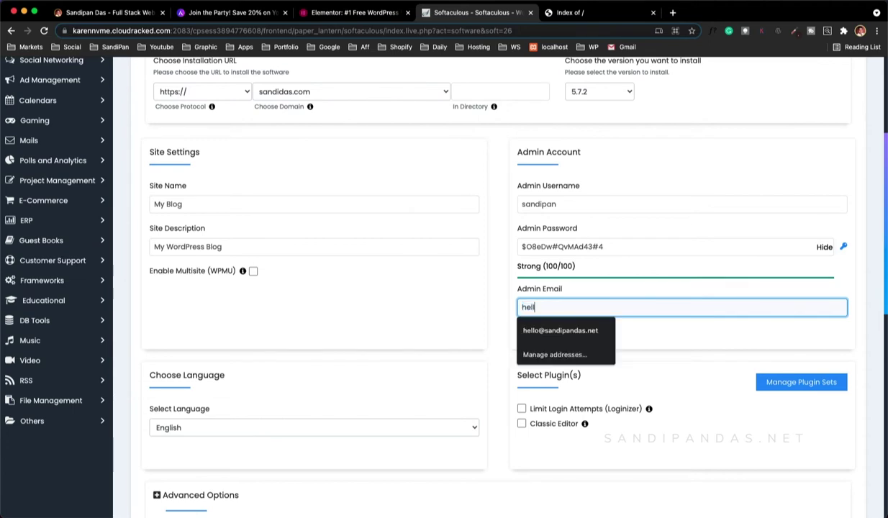
text(o)
key(Down)
key(Return)
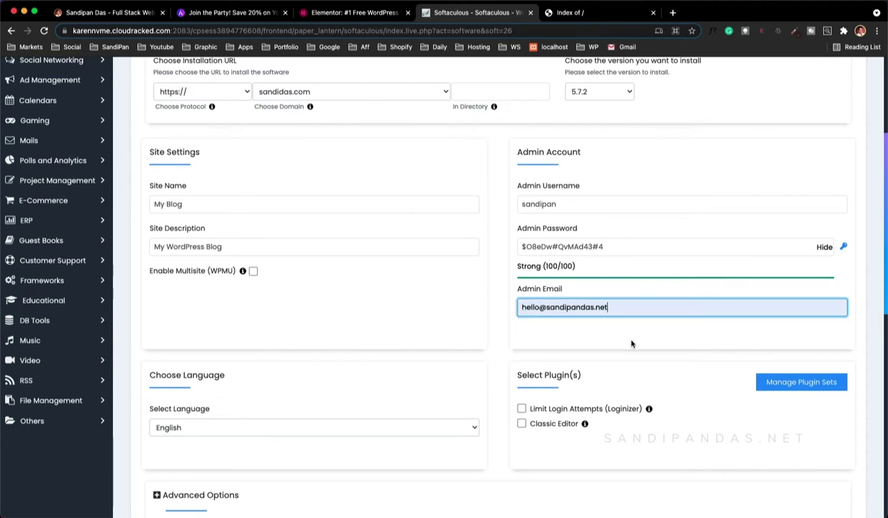
Include the Limit Login Attempts and Classic Editor plugins
scroll(576, 318, down, 5)
scroll(566, 315, up, 1)
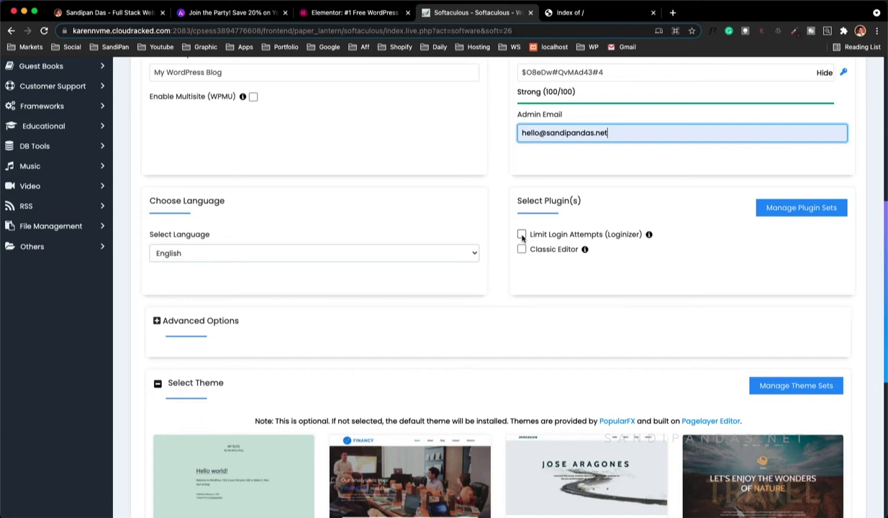
click(522, 235)
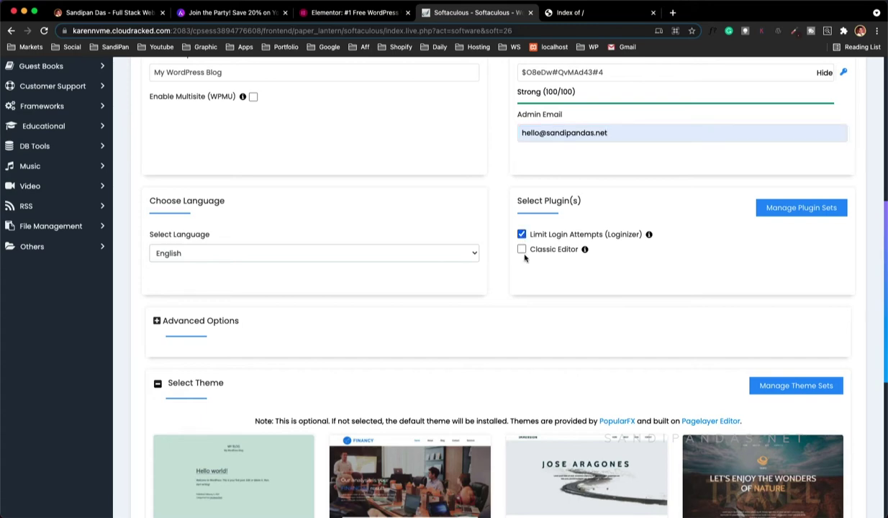
click(522, 250)
Under Advanced Options, rename the database to ip768 and the table prefix to oabd_
click(203, 326)
scroll(576, 317, down, 1)
click(219, 357)
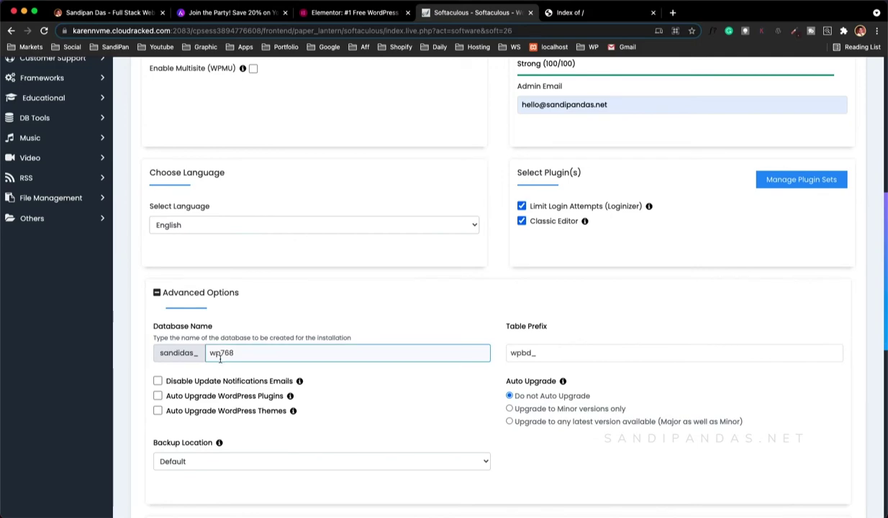
drag(219, 353, 207, 353)
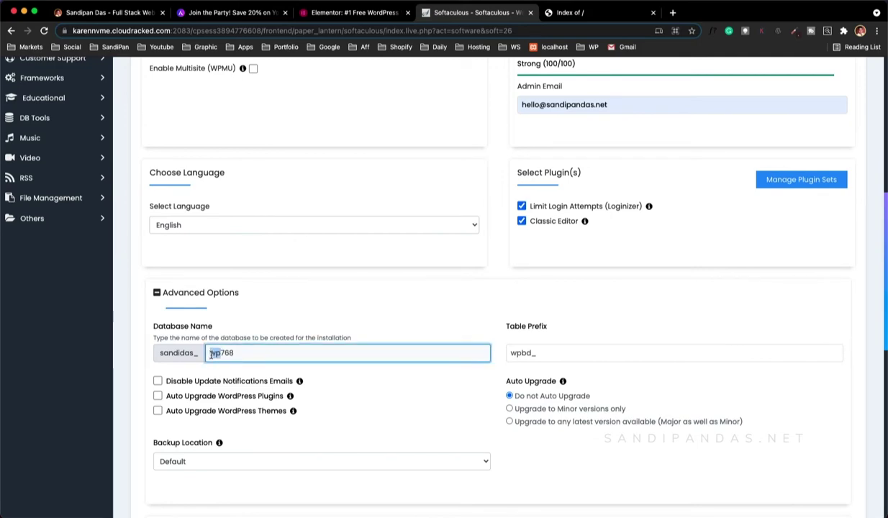
text(ab)
key(BackSpace)
key(BackSpace)
text(wp)
drag(217, 353, 209, 353)
text(ip)
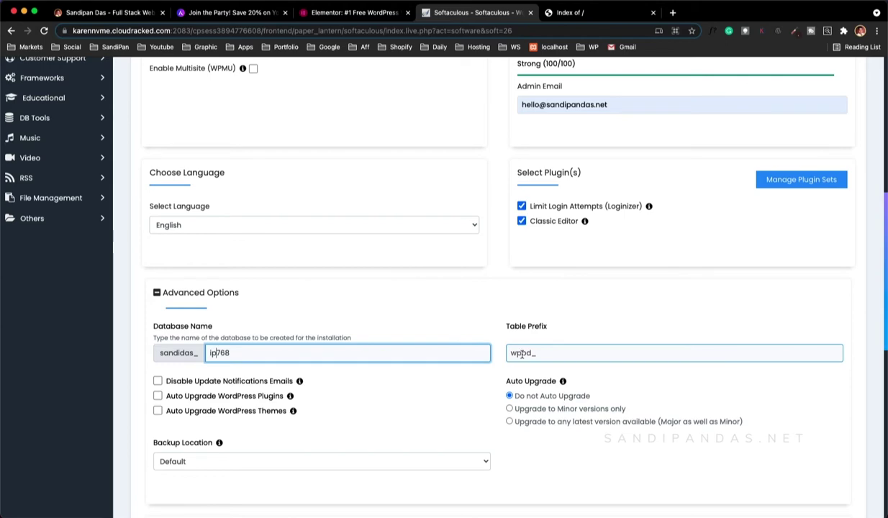
drag(521, 352, 496, 358)
text(oa)
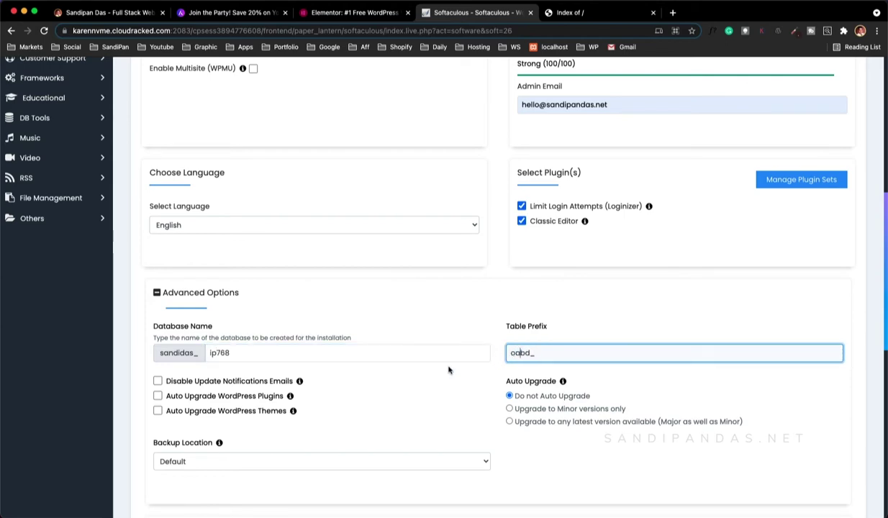
Submit the WordPress installation
scroll(423, 399, down, 5)
scroll(577, 337, up, 15)
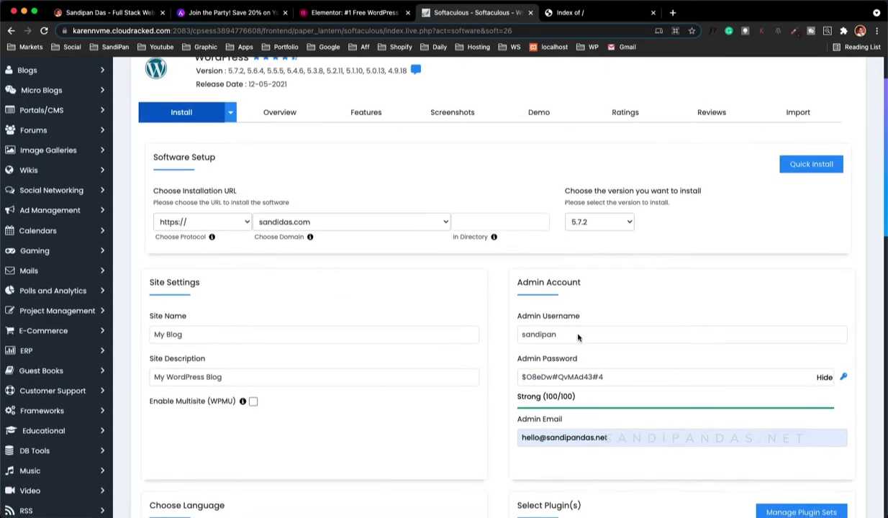
scroll(577, 337, down, 20)
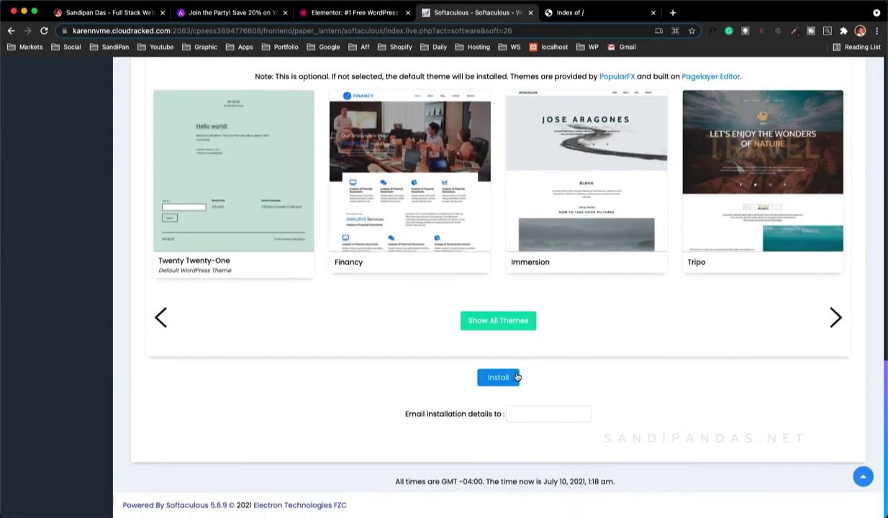
click(504, 376)
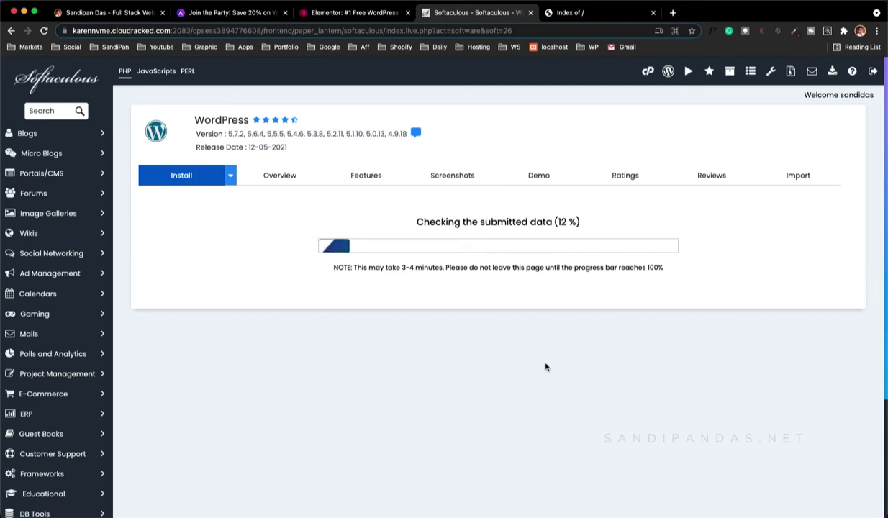
Check the sandidas.com tab, then confirm the installer's success message
click(574, 13)
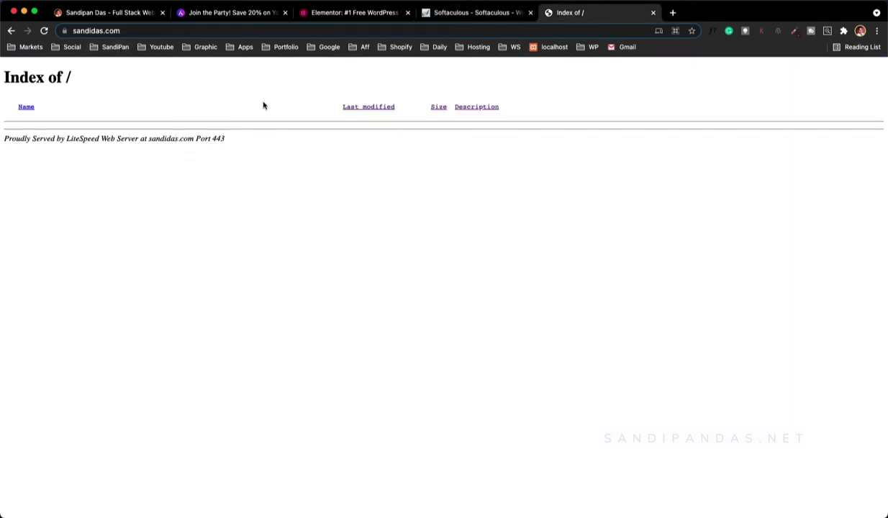
click(466, 12)
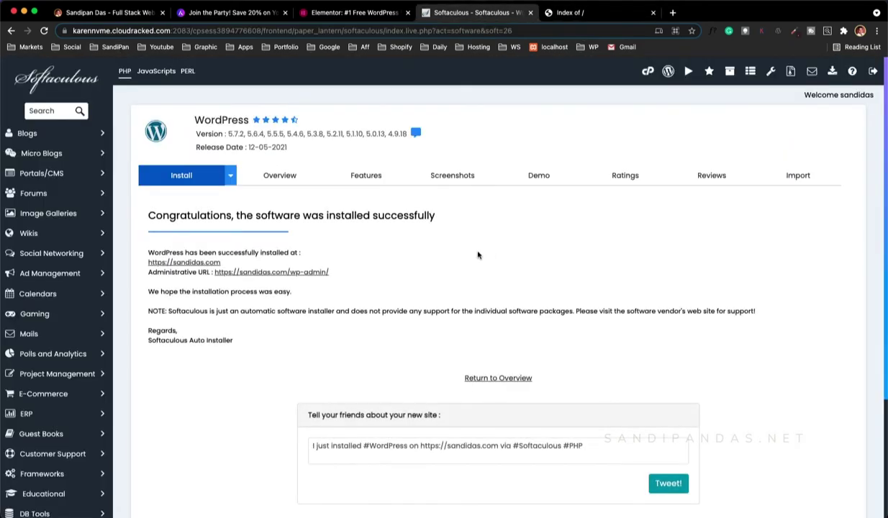
drag(163, 218, 311, 222)
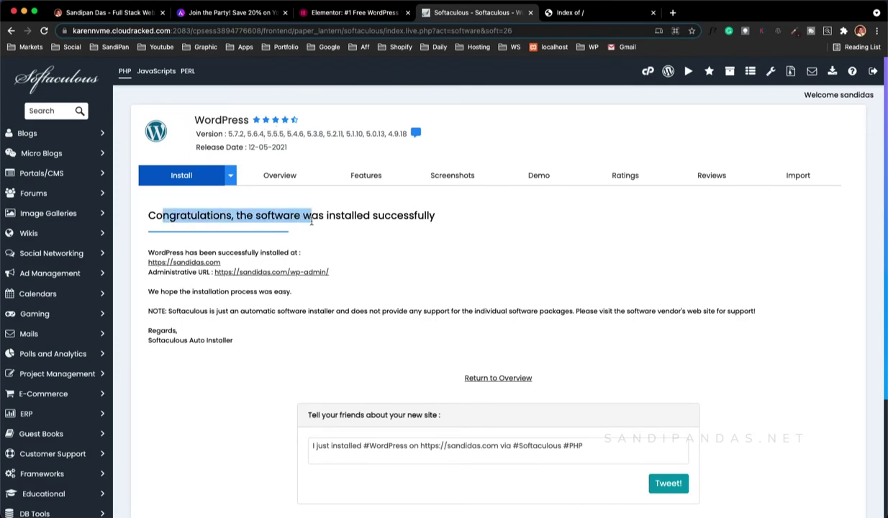
click(252, 214)
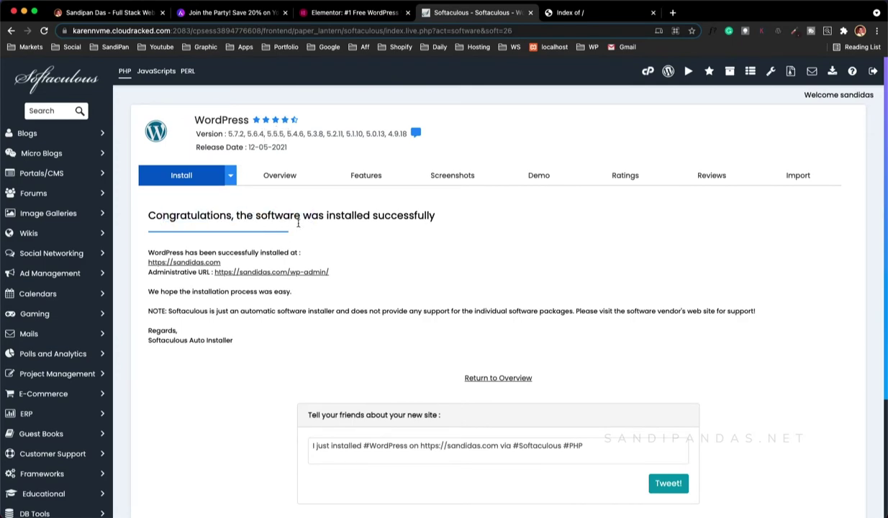
drag(290, 216, 468, 235)
click(464, 239)
scroll(456, 295, down, 1)
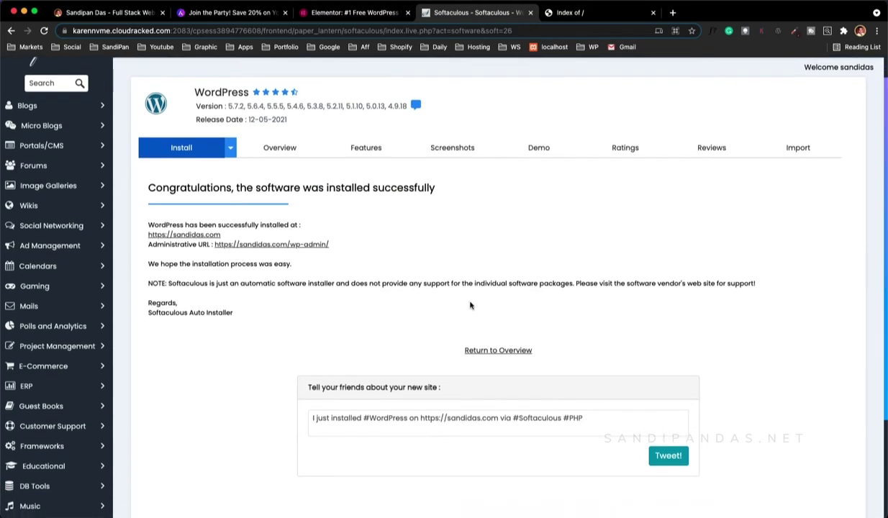
Open the newly installed My Blog homepage with its Hello world! post
click(199, 235)
click(558, 12)
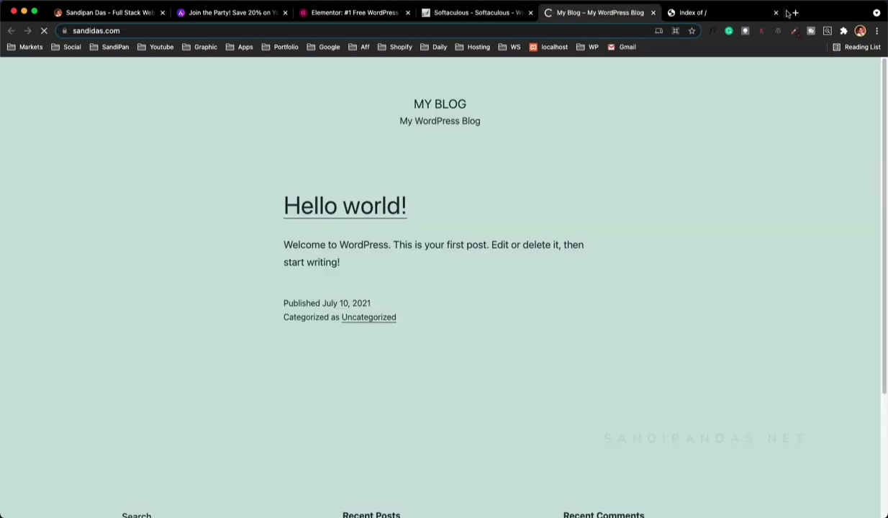
drag(277, 129, 533, 373)
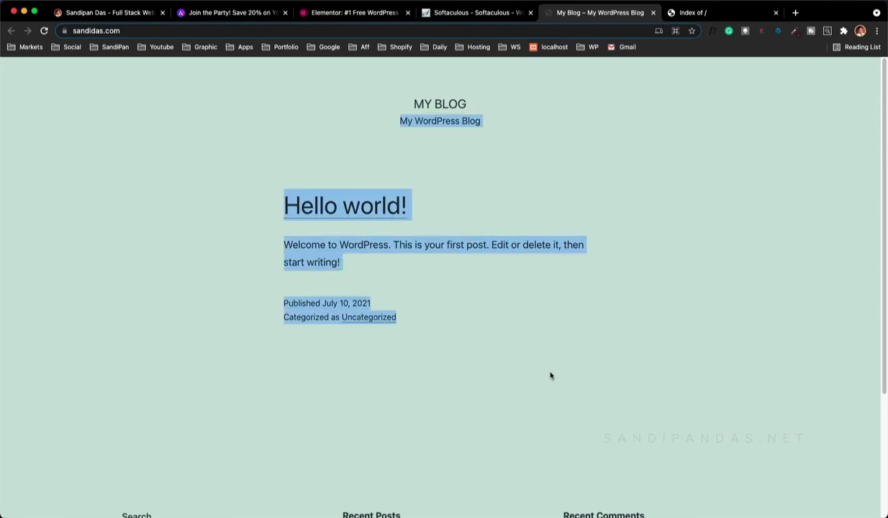
click(565, 374)
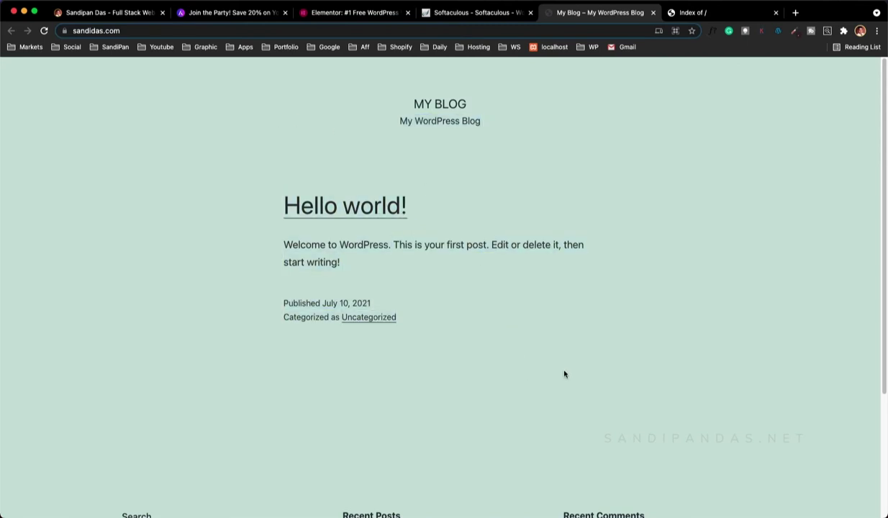
Reload the old 'Index of /' tab to show My Blog and close the duplicate tab
click(663, 15)
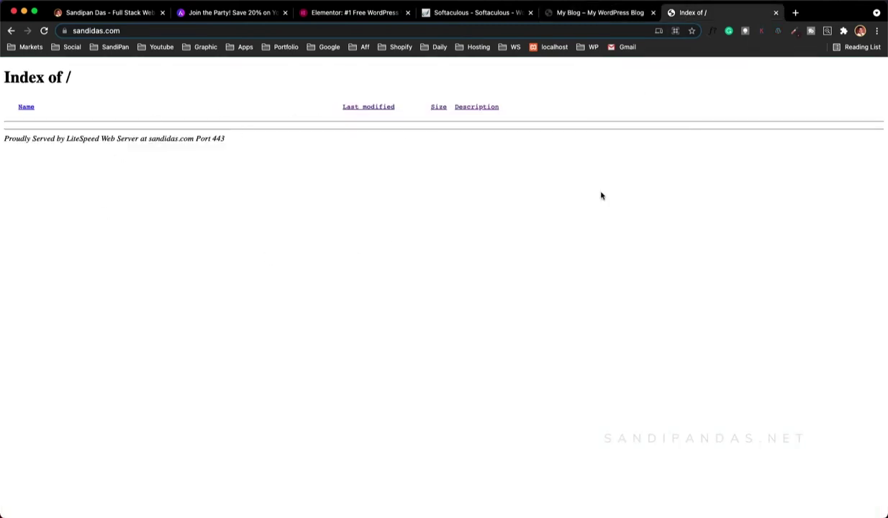
click(44, 31)
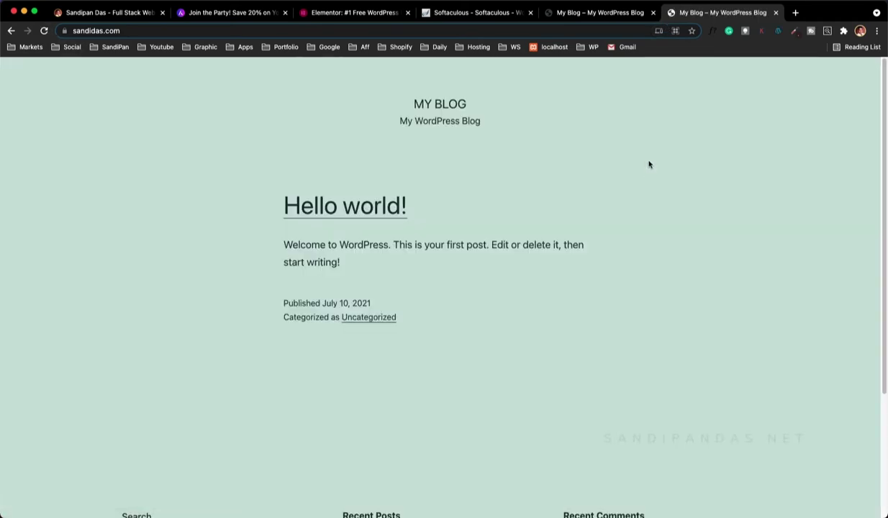
click(565, 12)
click(654, 12)
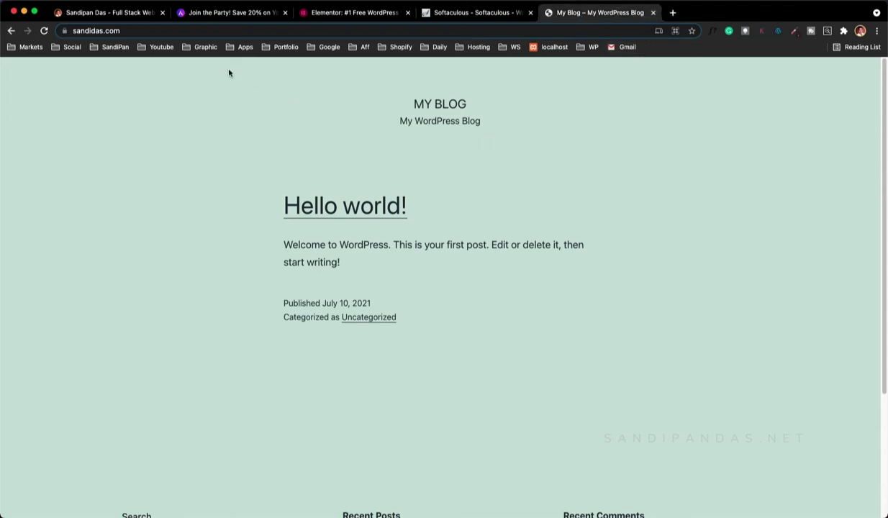
click(191, 31)
click(227, 32)
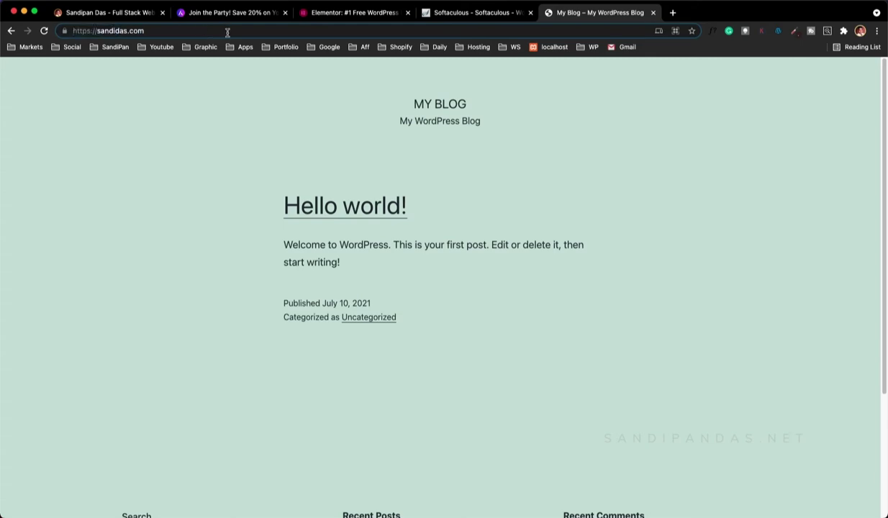
Go to /wp-admin and move the Hello world! post to the Trash
text(/)
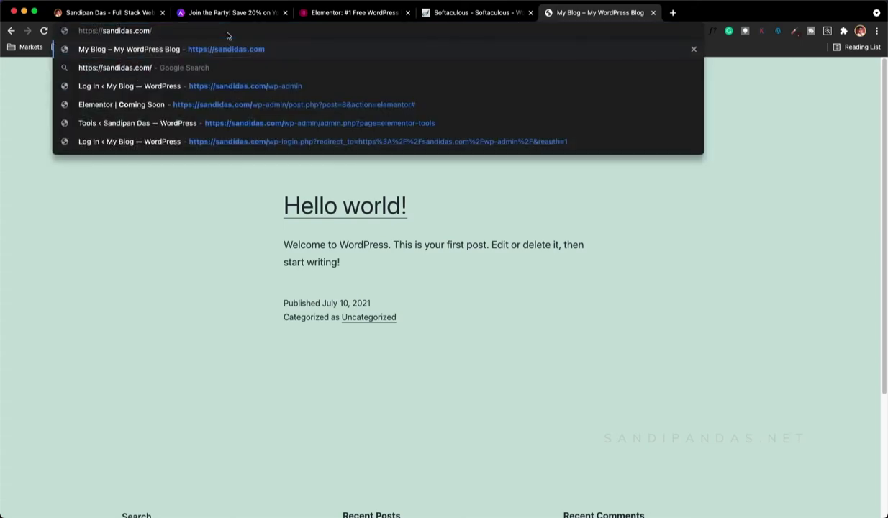
text(wp-)
key(Return)
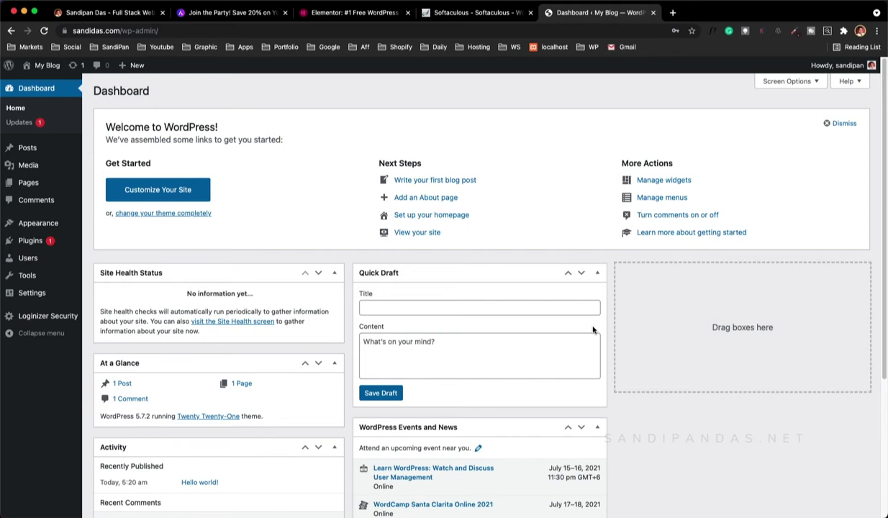
mouse_move(41, 148)
click(112, 151)
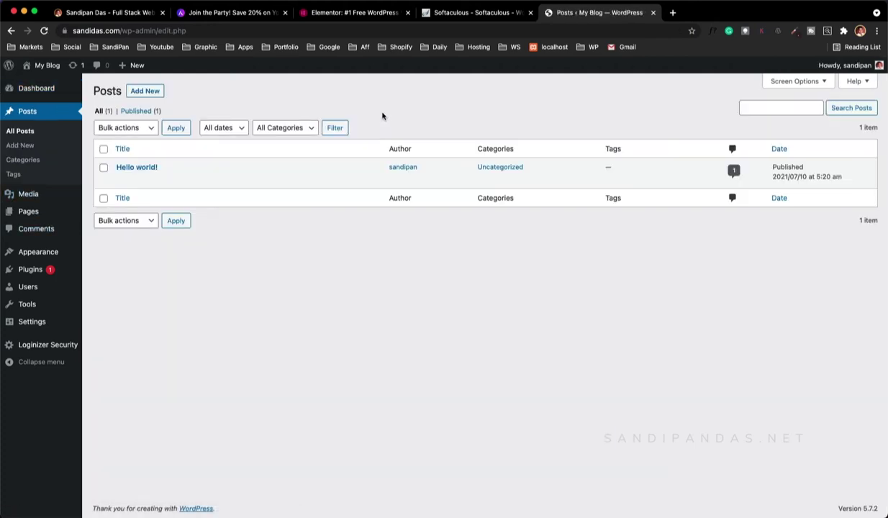
mouse_move(160, 166)
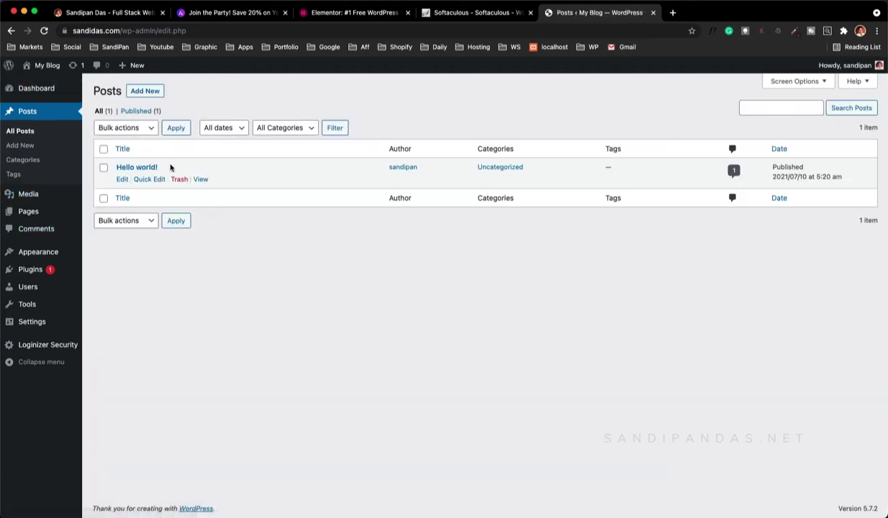
click(104, 149)
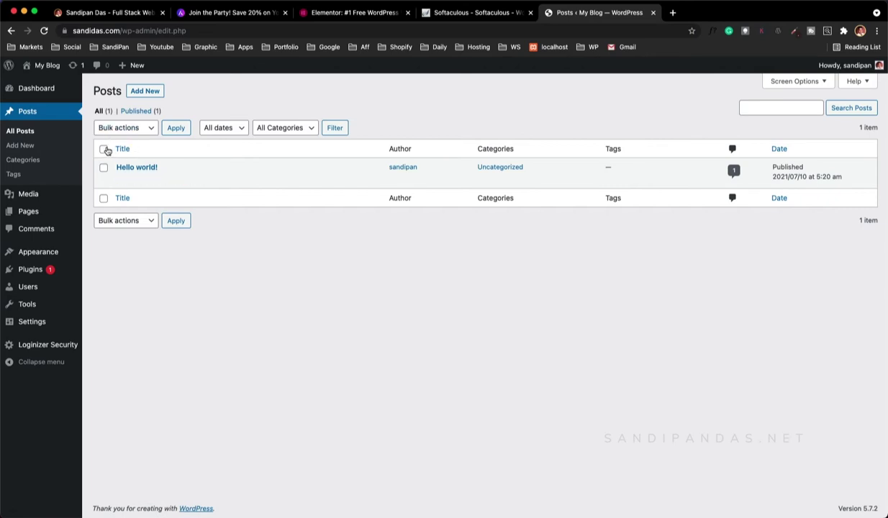
click(124, 220)
click(129, 243)
click(175, 221)
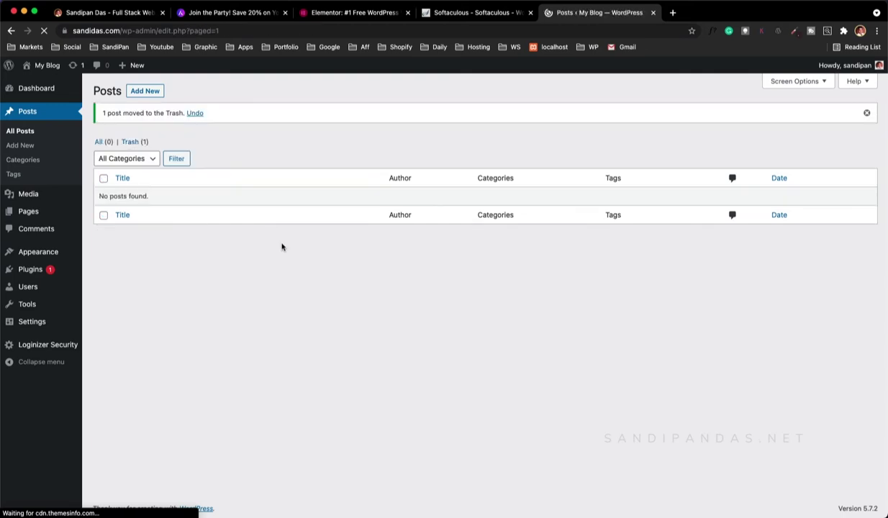
Permanently delete the Hello world! post from the Trash
click(131, 142)
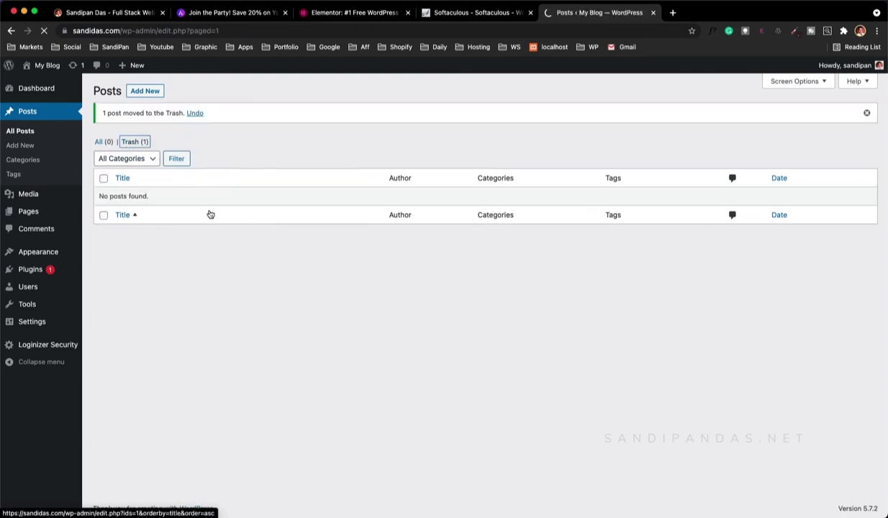
click(103, 148)
click(122, 128)
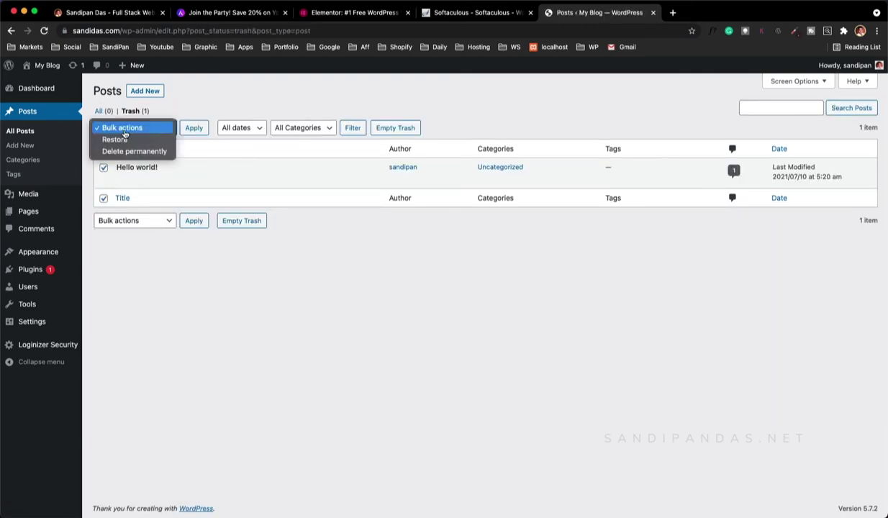
click(129, 151)
click(193, 222)
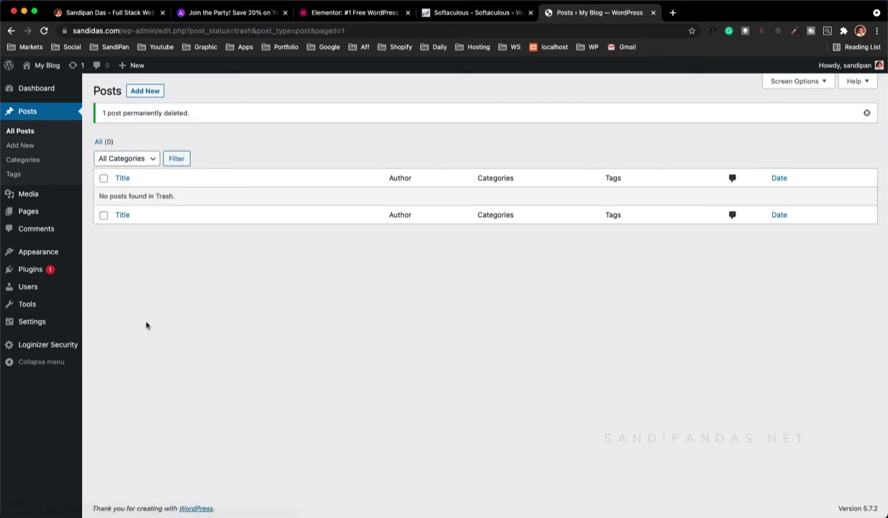
mouse_move(32, 212)
click(104, 214)
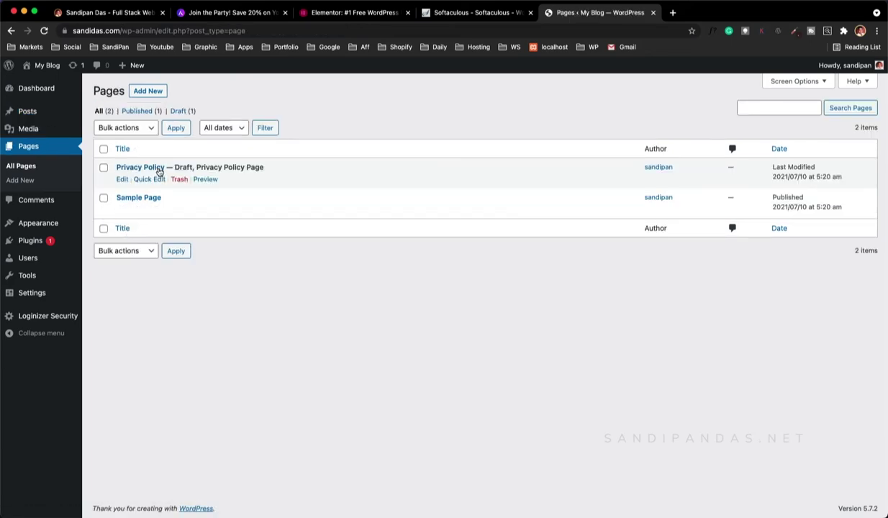
Trash Privacy Policy and Sample Page, then permanently delete them from the Trash
click(103, 149)
click(110, 252)
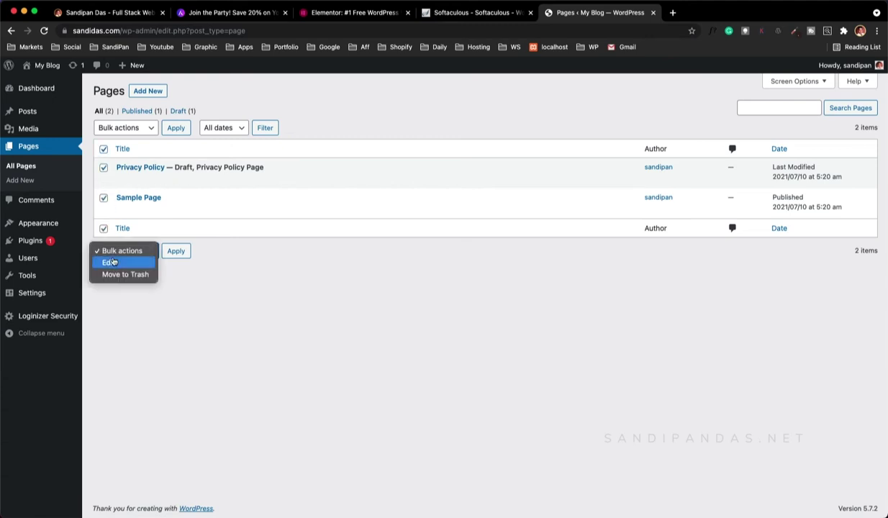
click(153, 274)
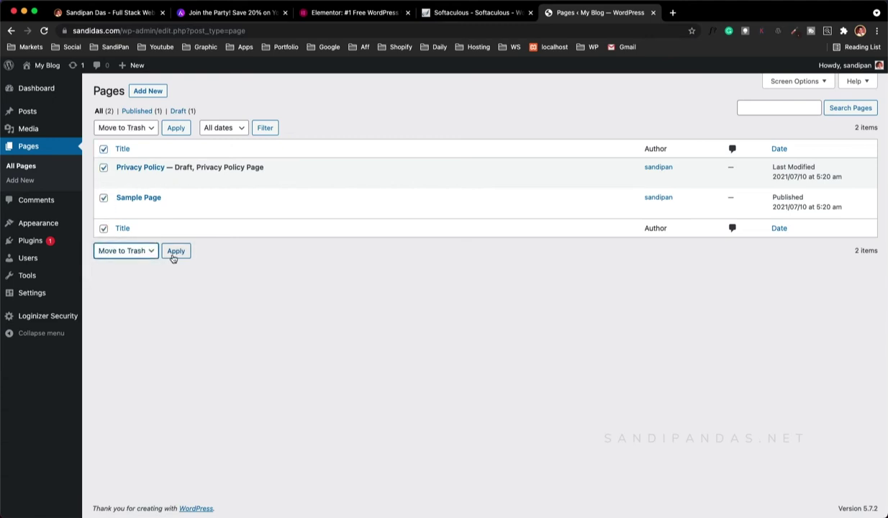
click(171, 254)
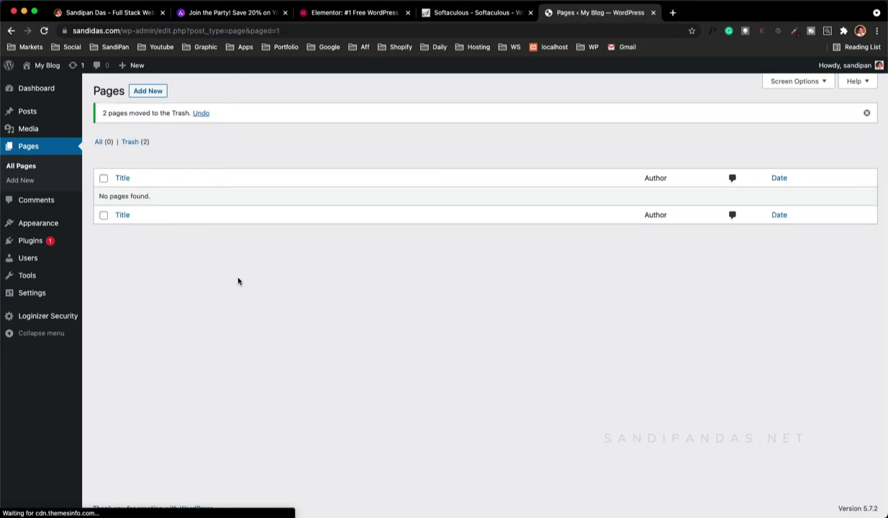
click(134, 142)
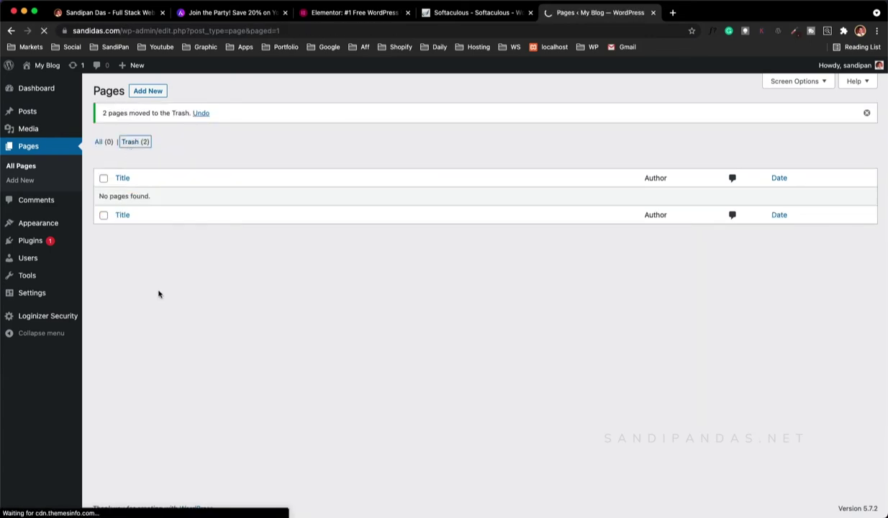
click(167, 180)
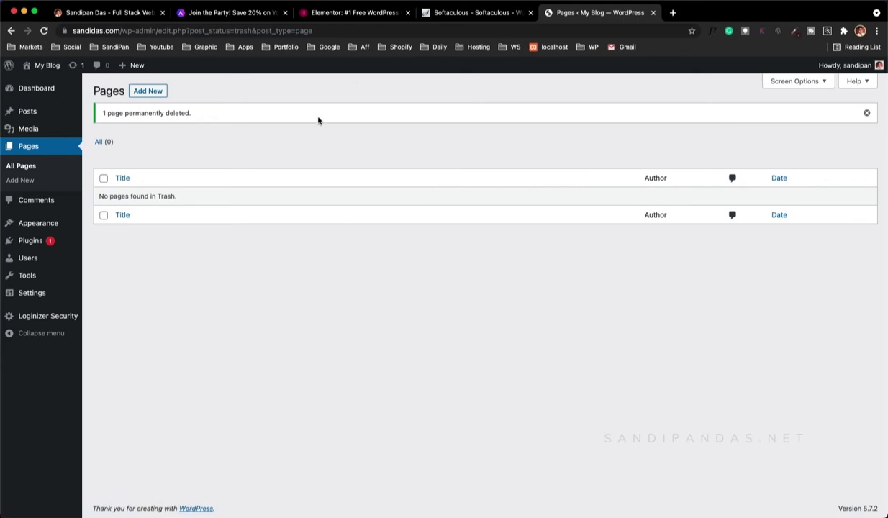
click(65, 238)
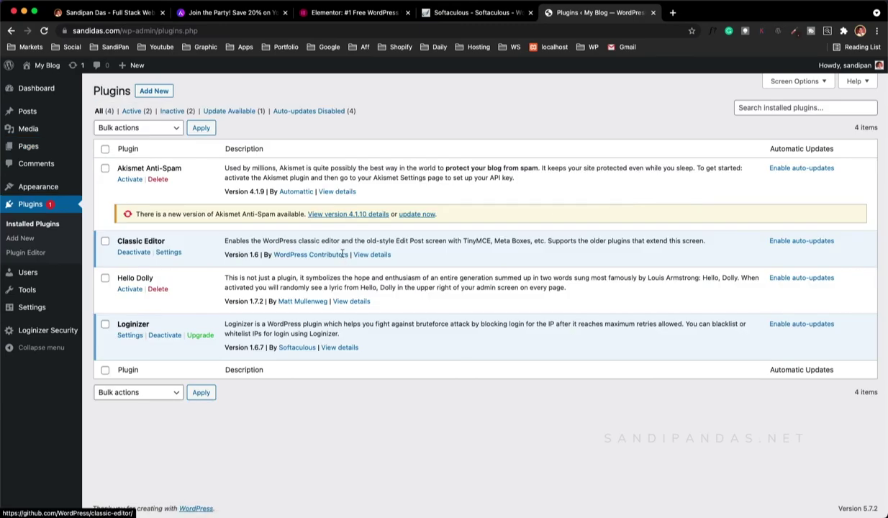
Delete Akismet Anti-Spam and Hello Dolly, confirming each deletion, keeping Classic Editor and Loginizer
click(158, 180)
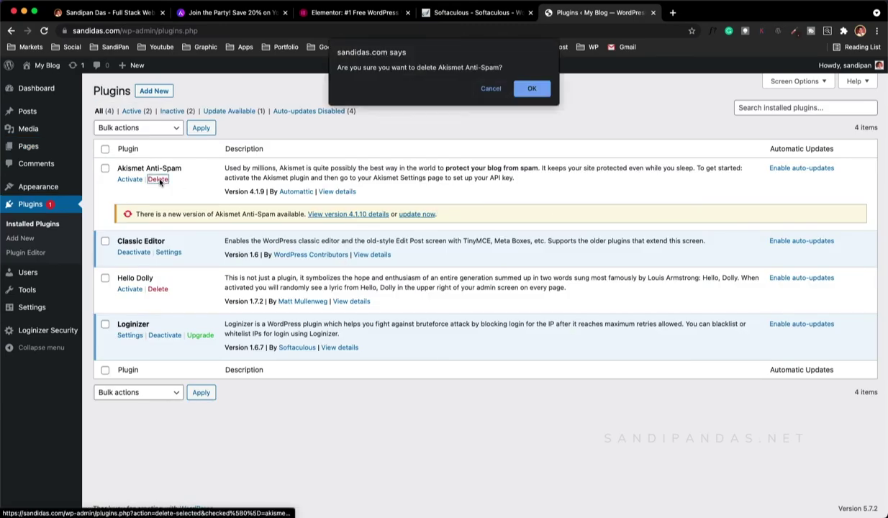
click(530, 86)
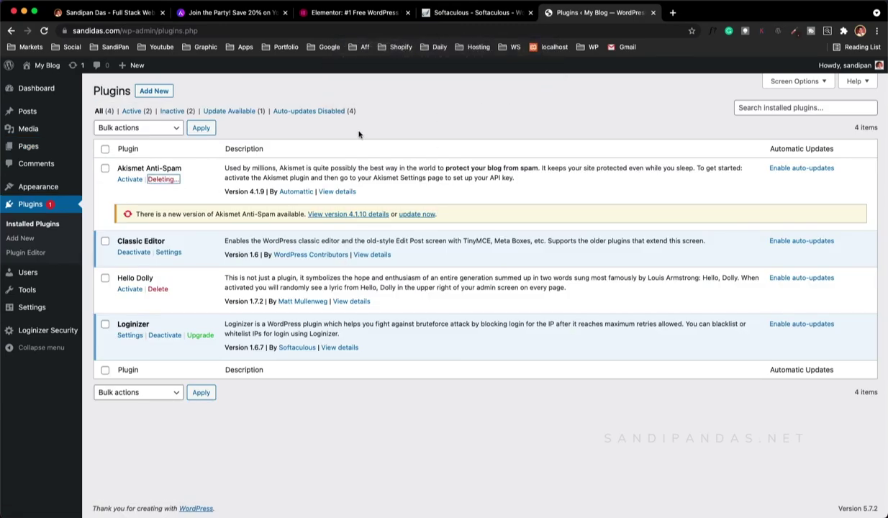
click(158, 236)
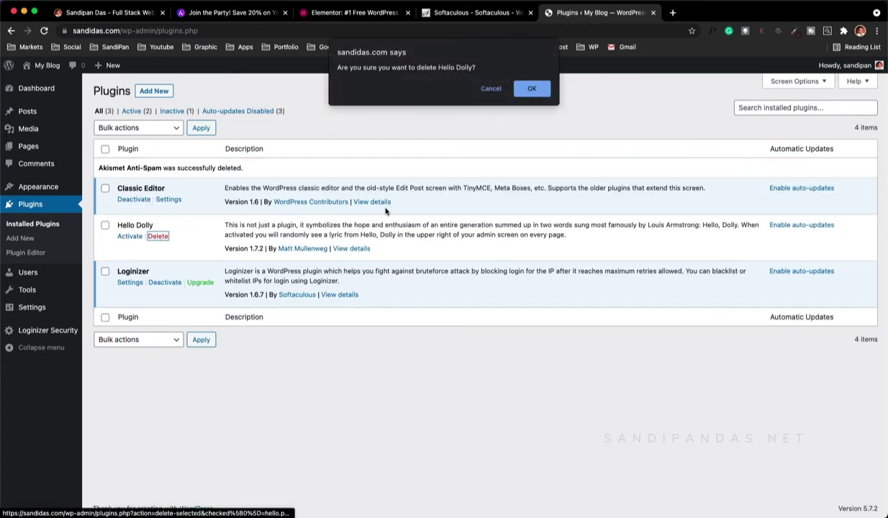
click(532, 90)
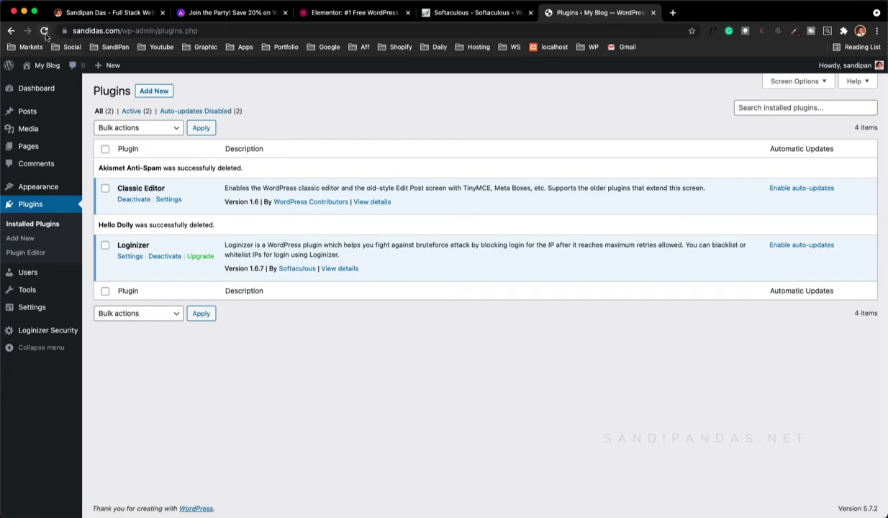
Open General Settings and preview the live site's front page in a new tab
mouse_move(38, 308)
click(104, 310)
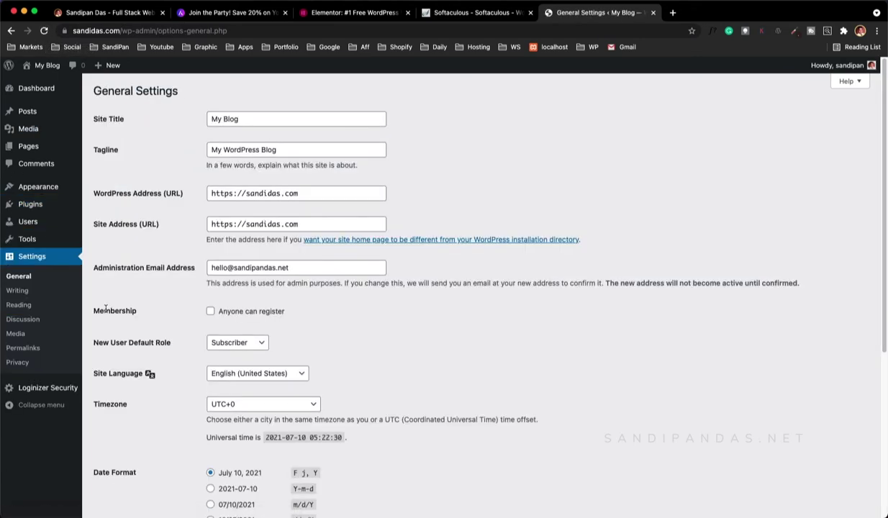
drag(278, 121, 143, 134)
drag(289, 146, 144, 148)
drag(285, 112, 136, 116)
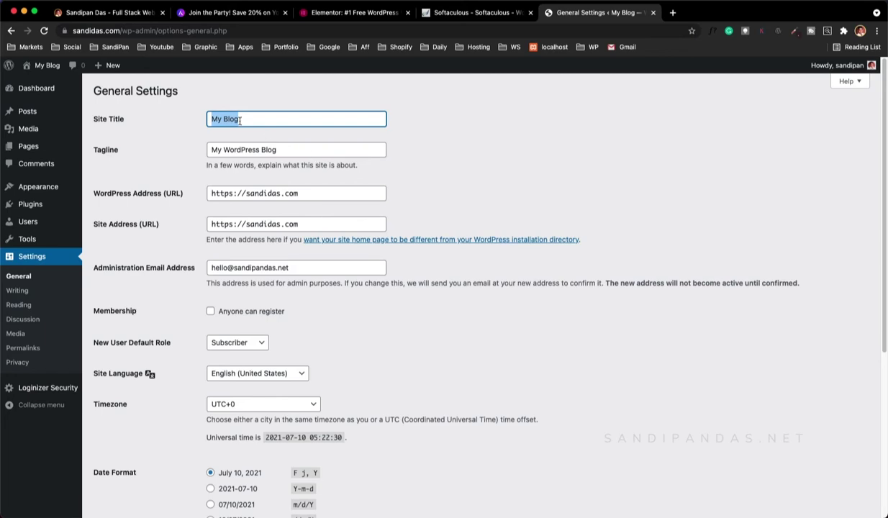
click(291, 116)
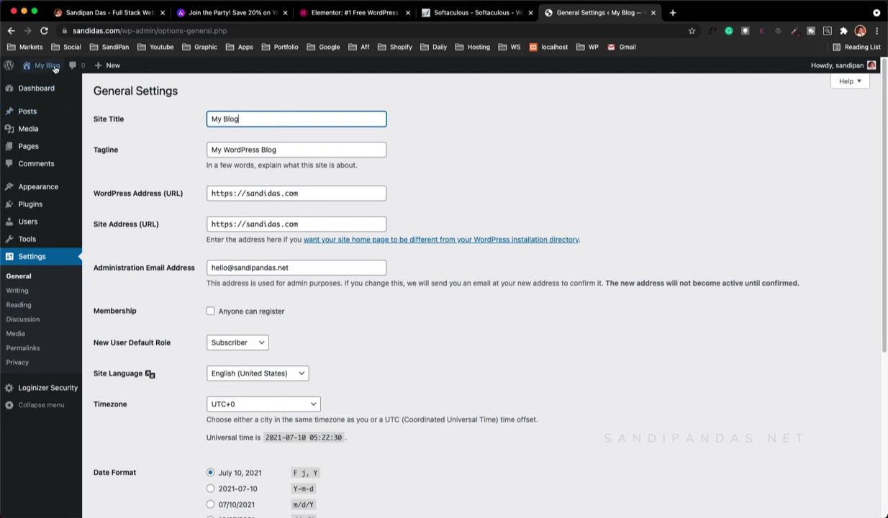
mouse_move(47, 69)
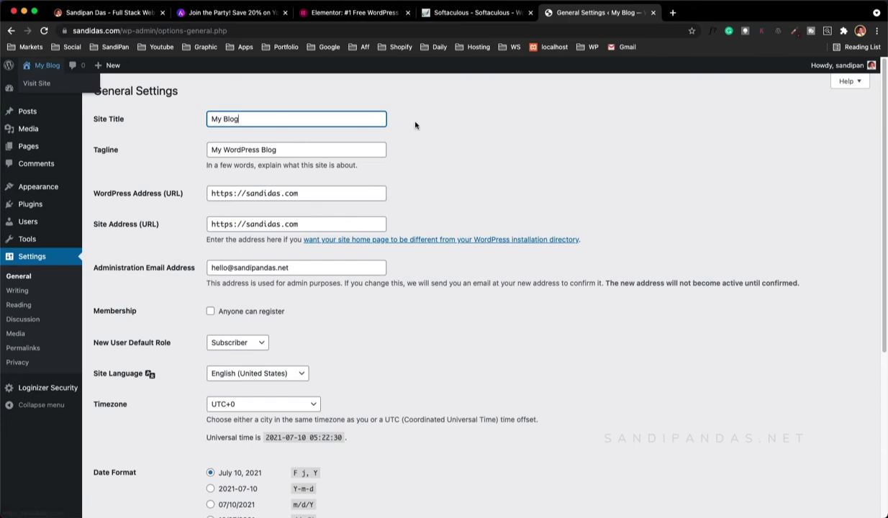
super+click(45, 66)
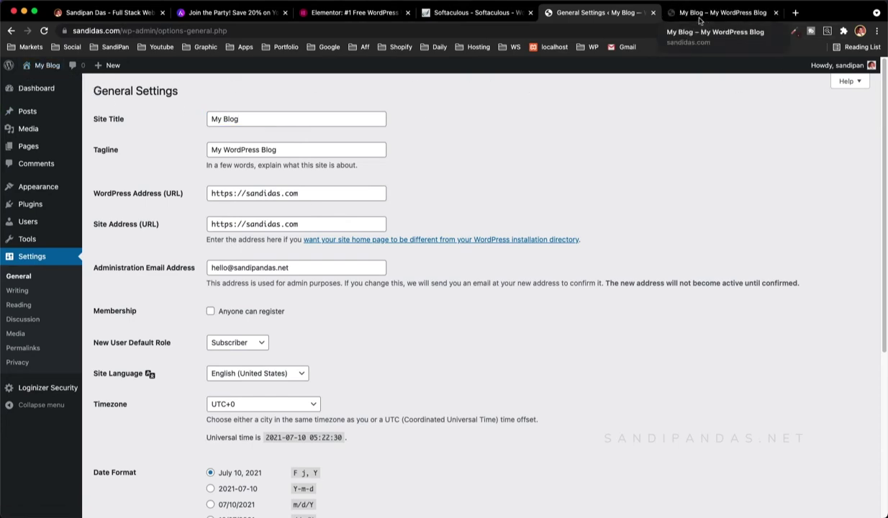
click(687, 17)
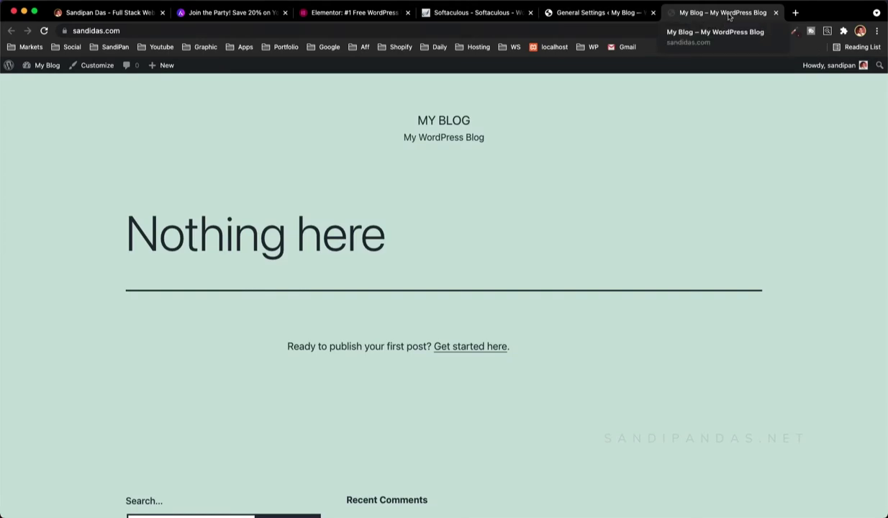
click(561, 19)
Set the Site Title to the owner's name and the Tagline to 'Your Website Developer'
click(250, 114)
key(super+a)
text(S)
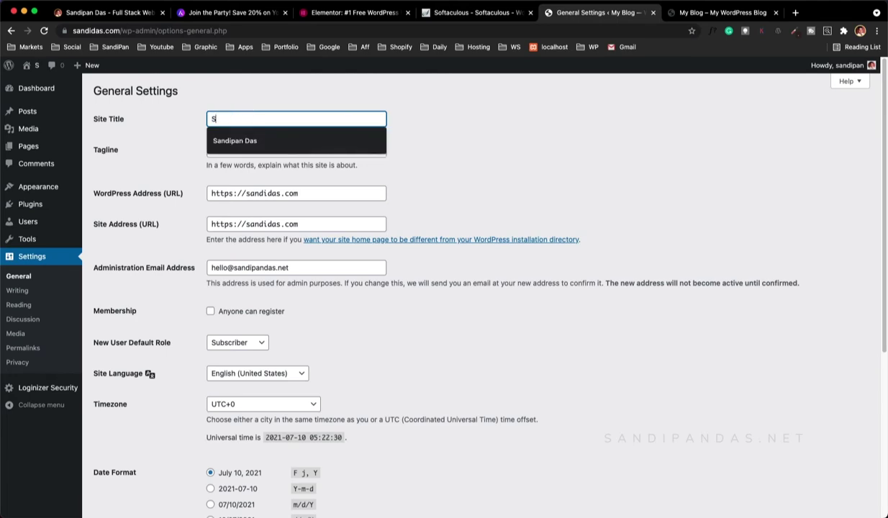
text(andipan Das)
key(Tab)
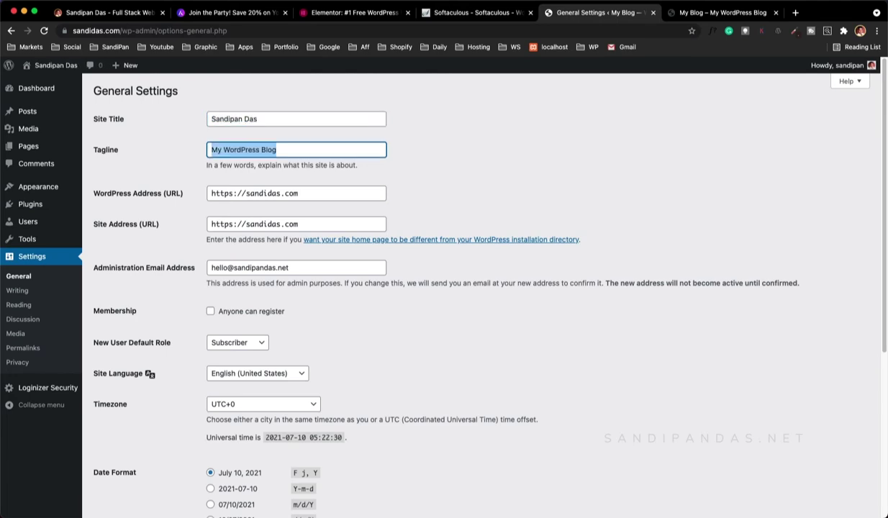
text(Your Website Developer)
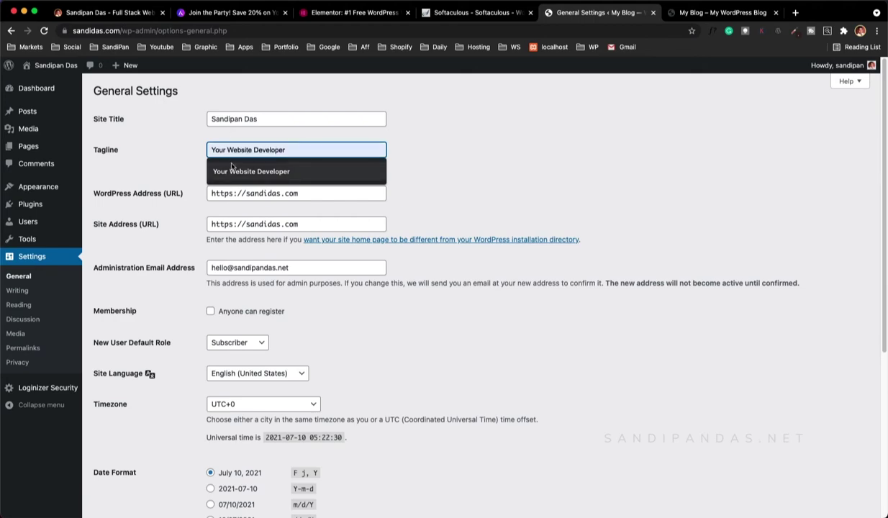
click(245, 171)
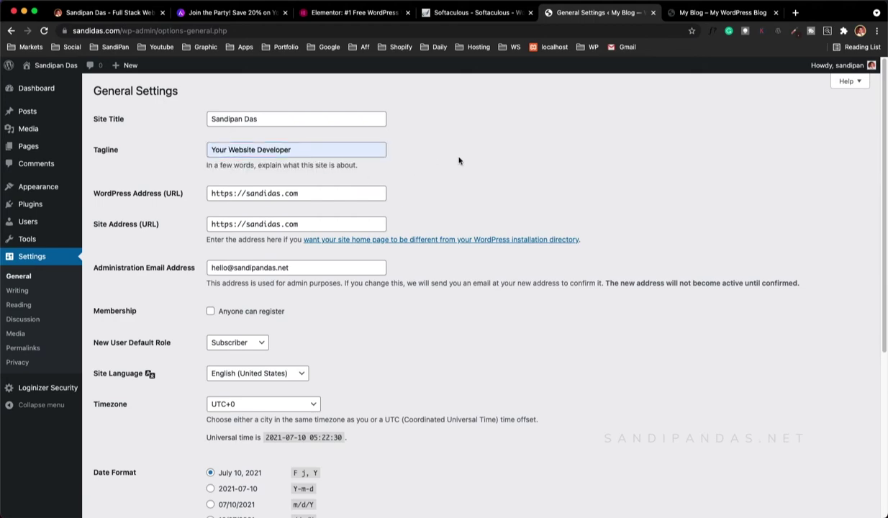
drag(235, 194, 192, 220)
Check the Site Language, keeping English (United States)
scroll(482, 338, down, 2)
scroll(492, 347, down, 5)
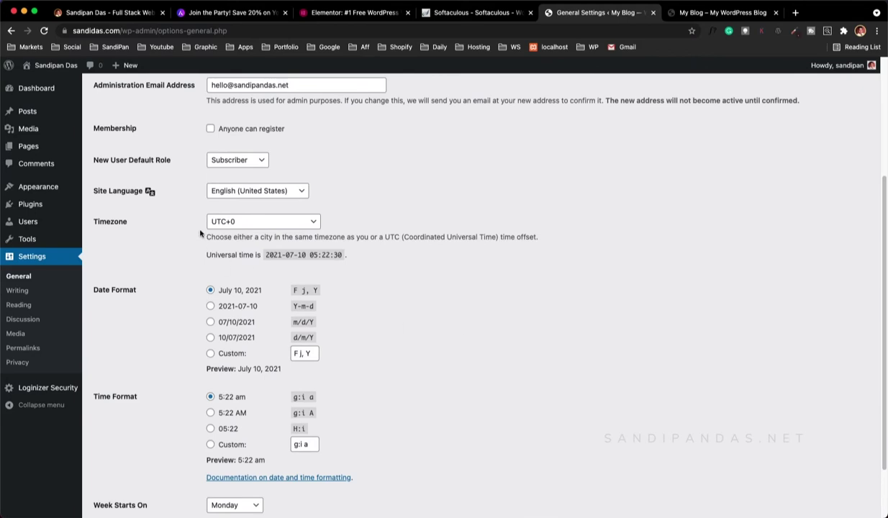
click(282, 191)
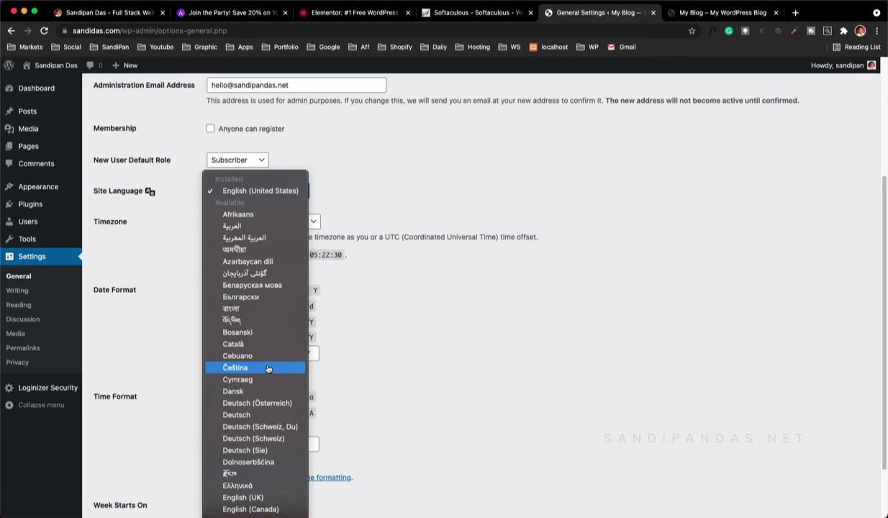
scroll(266, 414, down, 3)
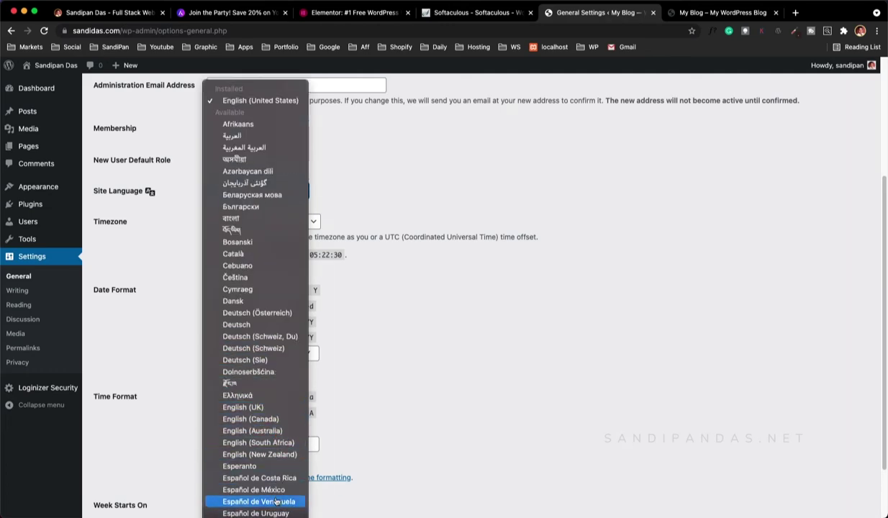
scroll(265, 461, down, 6)
scroll(266, 479, down, 3)
scroll(266, 479, up, 6)
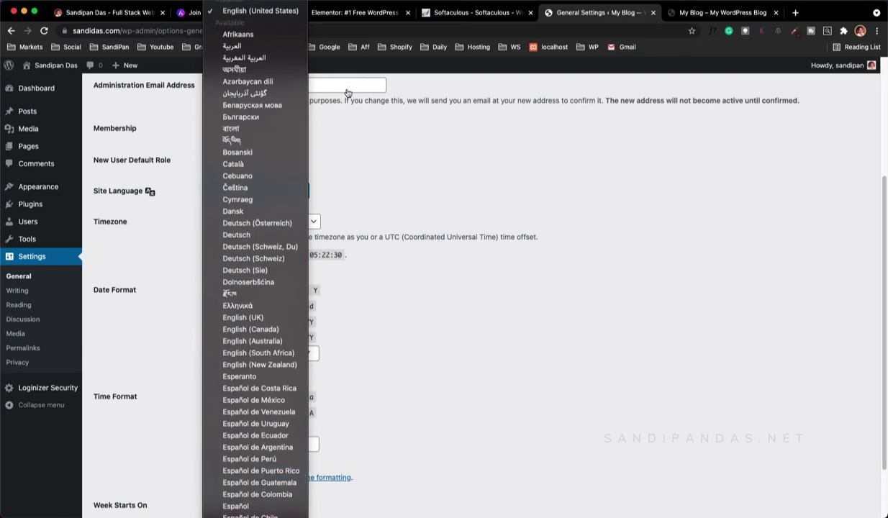
click(688, 218)
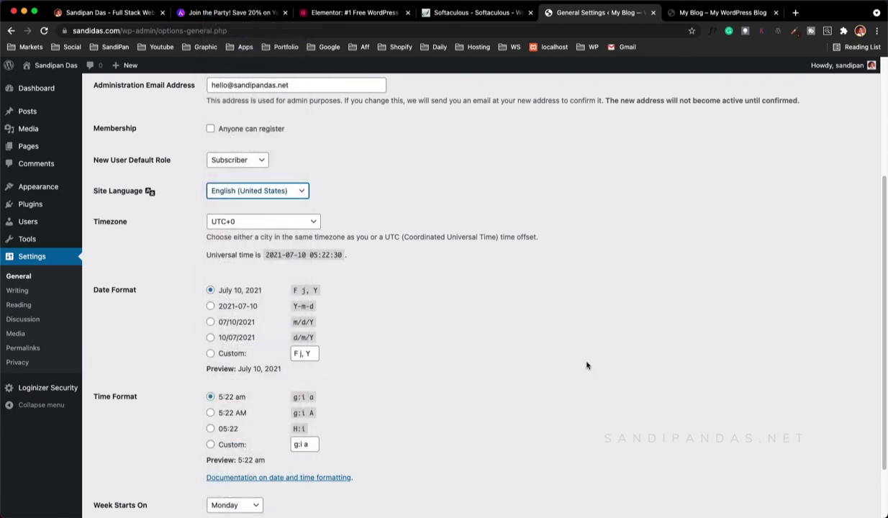
Leave the timezone at UTC+0 and save the general settings
scroll(587, 364, down, 2)
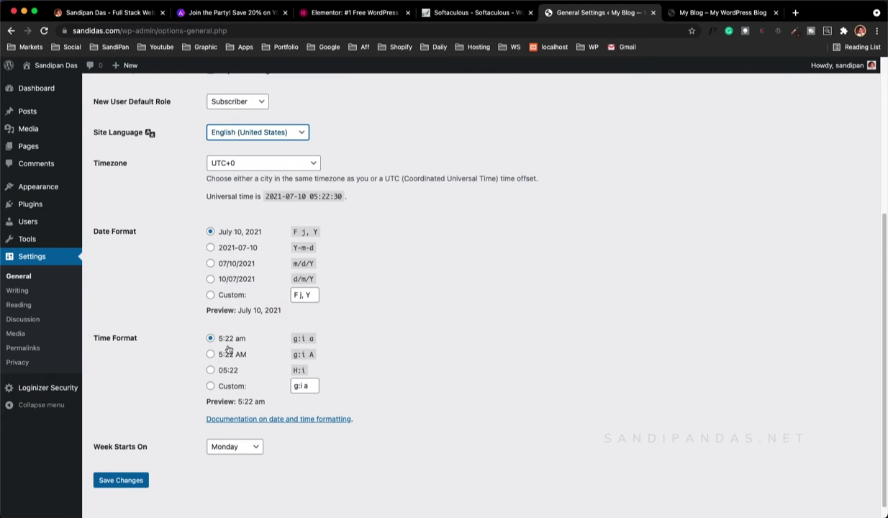
scroll(624, 302, down, 1)
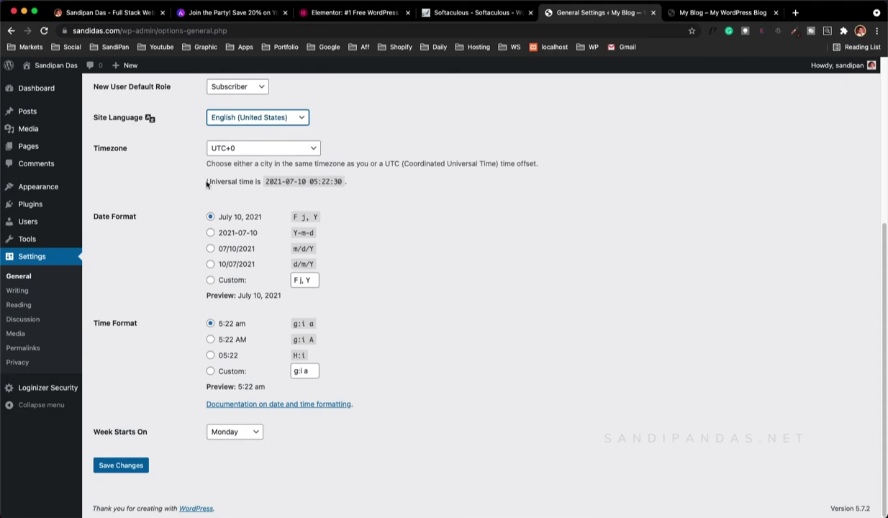
click(299, 153)
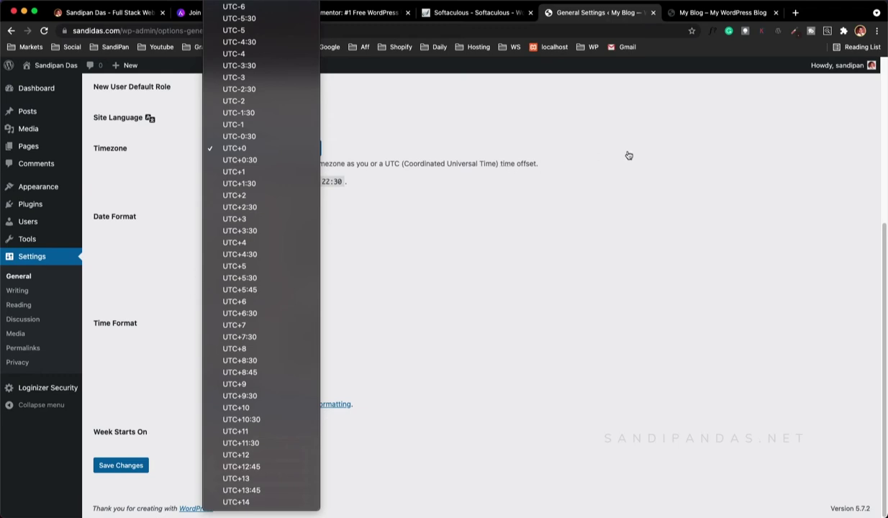
click(604, 151)
click(283, 152)
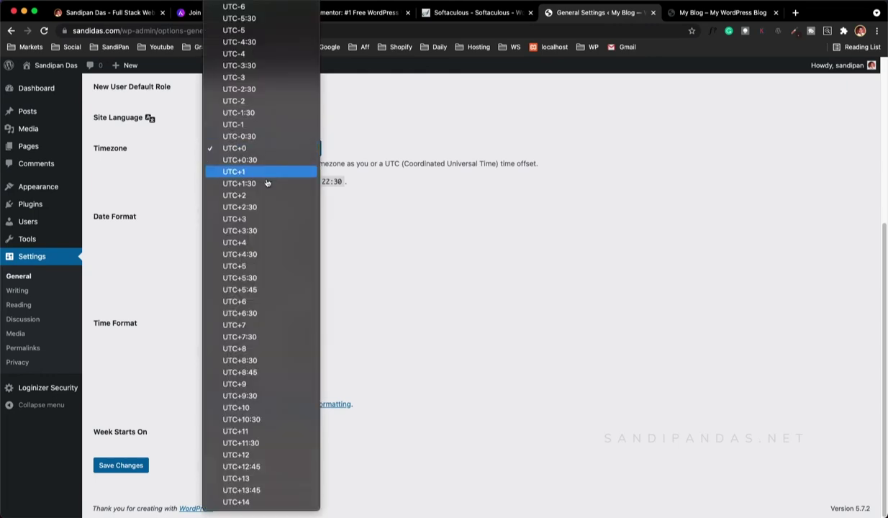
click(571, 222)
click(119, 470)
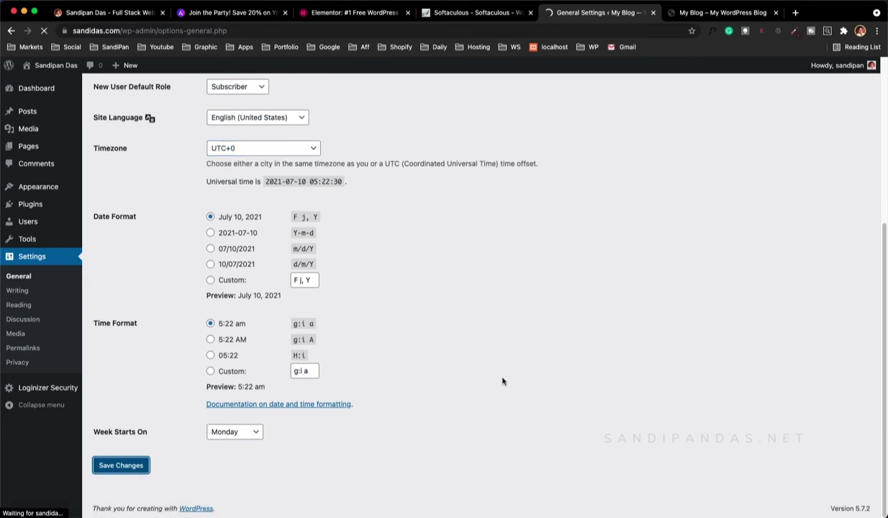
Reload the live front page to confirm the new title and 'Your Website Developer' tagline
mouse_move(77, 70)
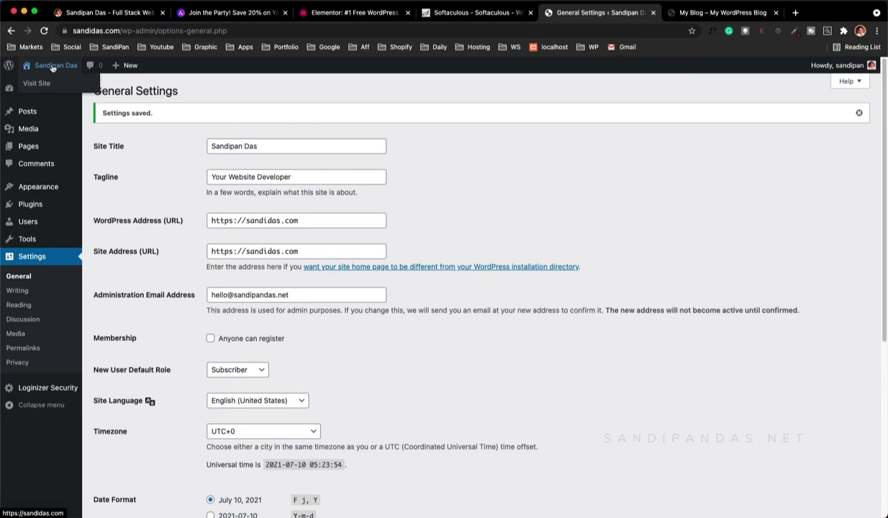
click(714, 12)
right_click(565, 125)
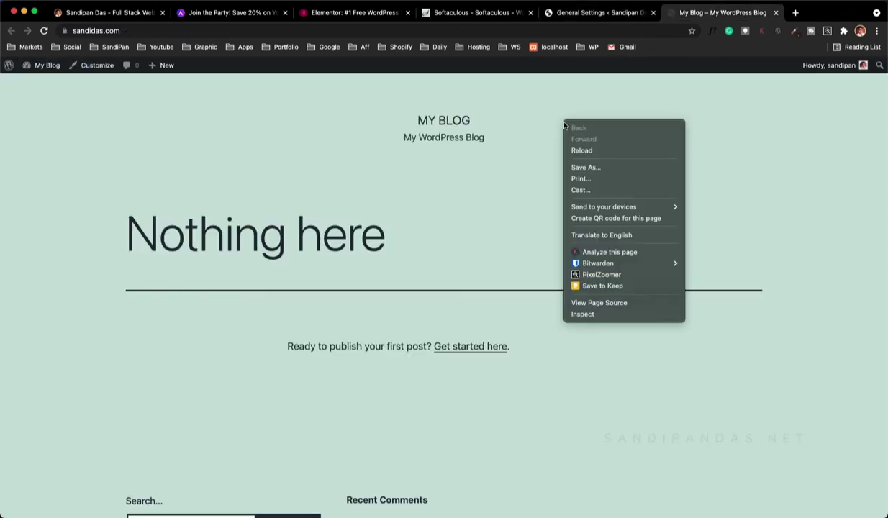
click(605, 150)
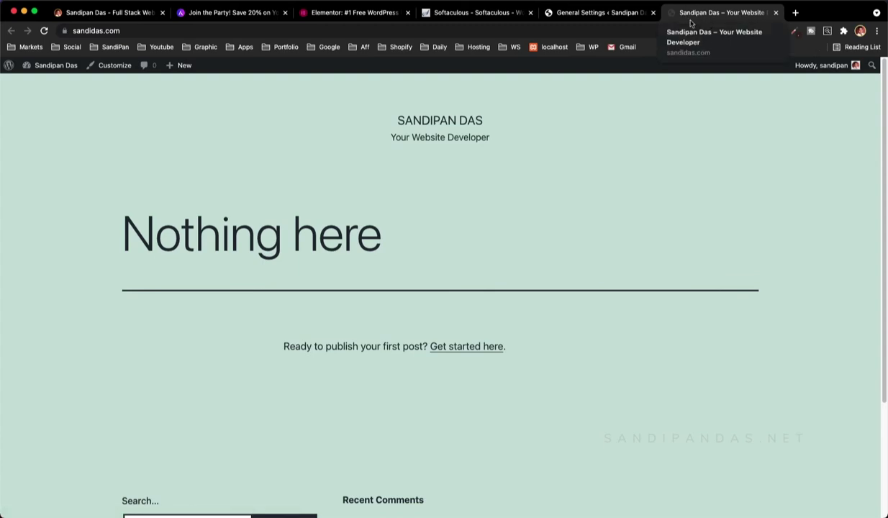
drag(119, 220, 370, 231)
click(580, 182)
click(587, 14)
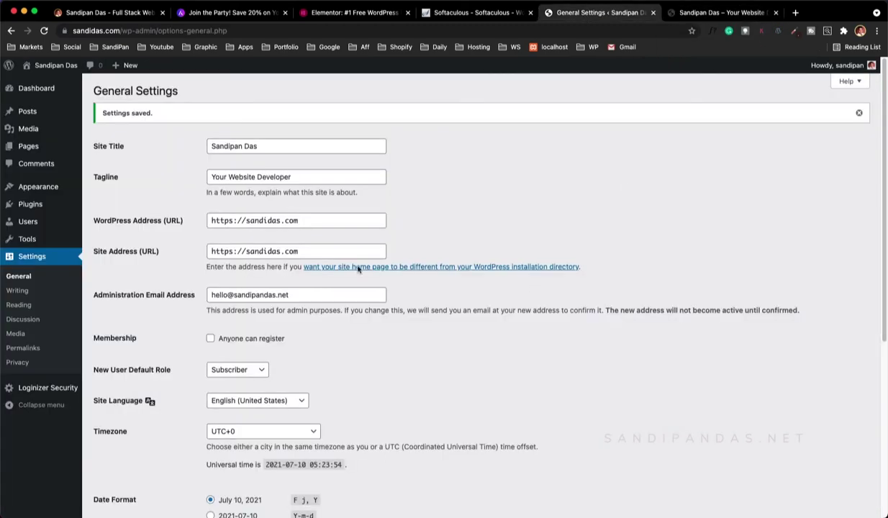
mouse_move(43, 212)
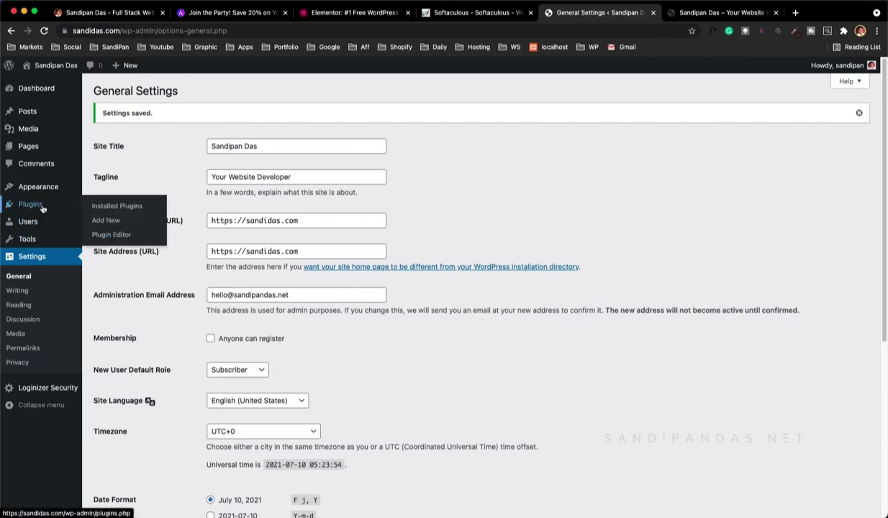
mouse_move(40, 187)
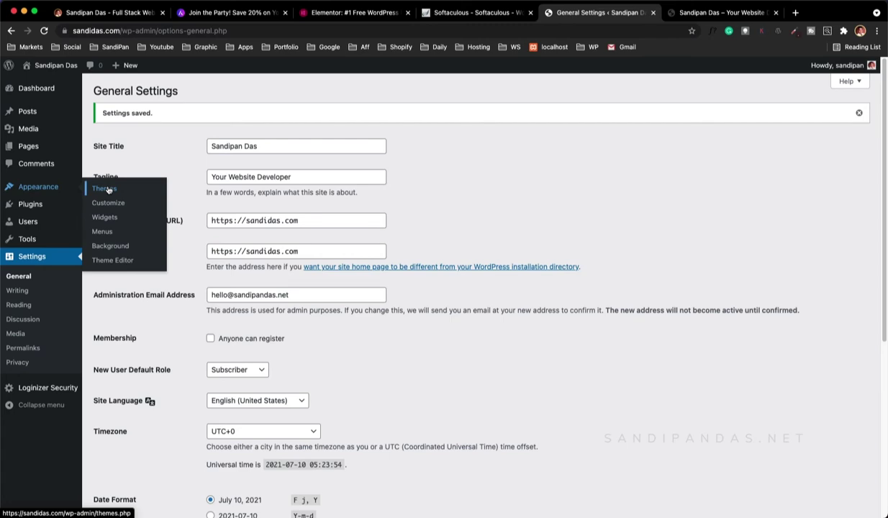
Delete the Twenty Nineteen theme from the installed themes
click(108, 189)
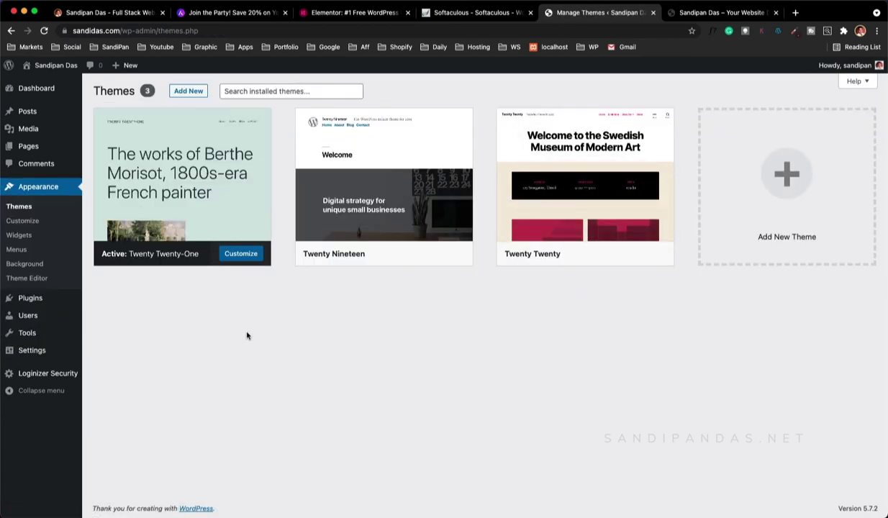
mouse_move(190, 165)
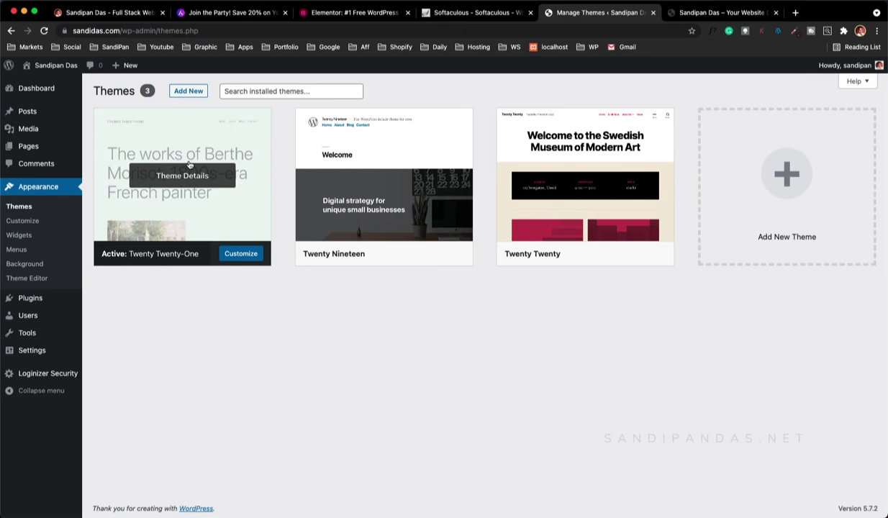
mouse_move(582, 210)
mouse_move(403, 205)
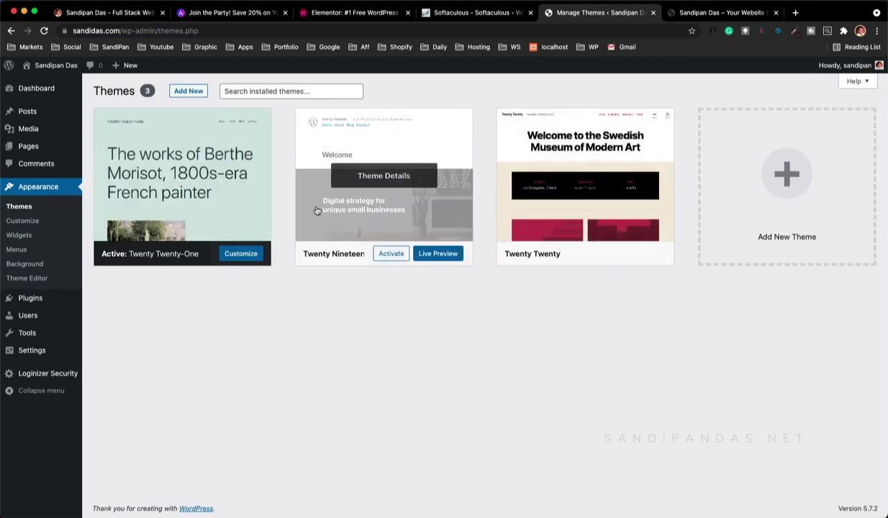
click(434, 212)
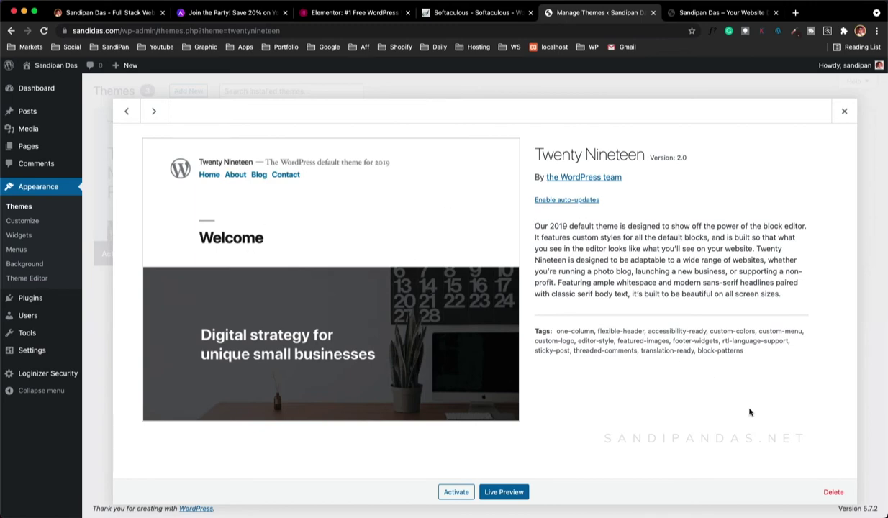
click(833, 492)
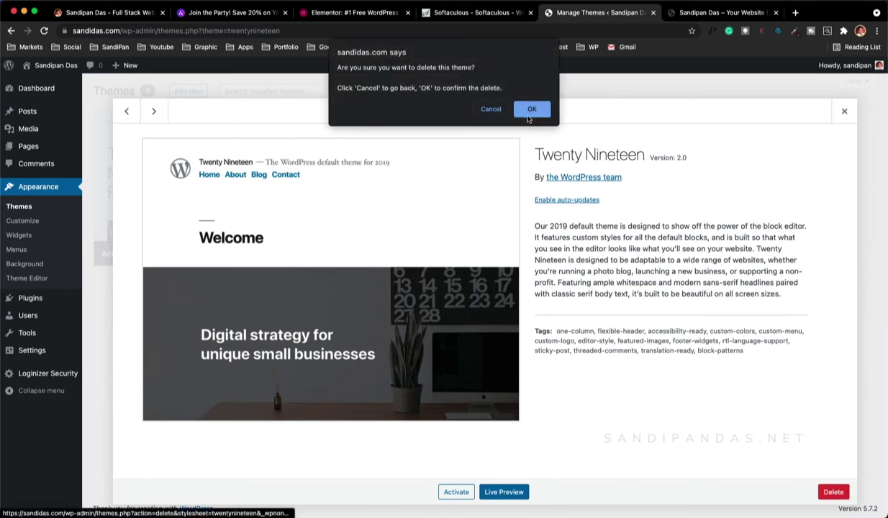
click(531, 109)
Delete the Twenty Twenty theme and go to the Add Themes page
mouse_move(419, 205)
click(387, 157)
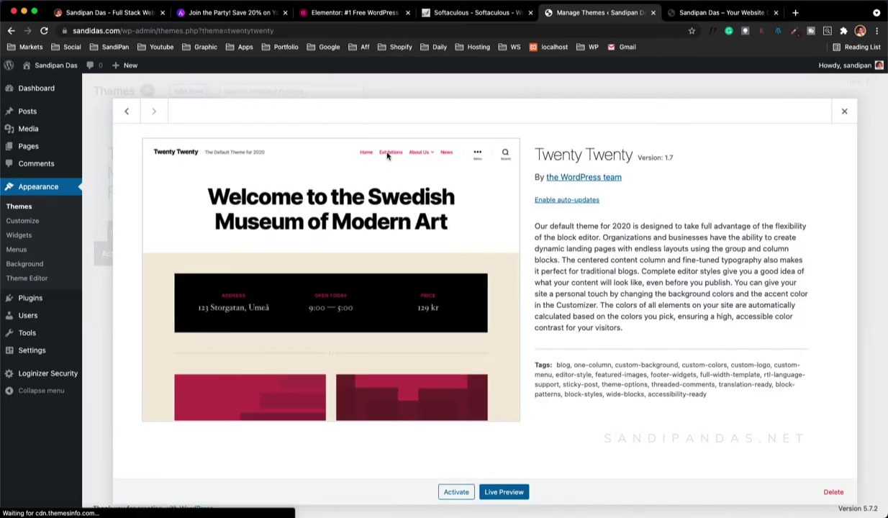
click(828, 492)
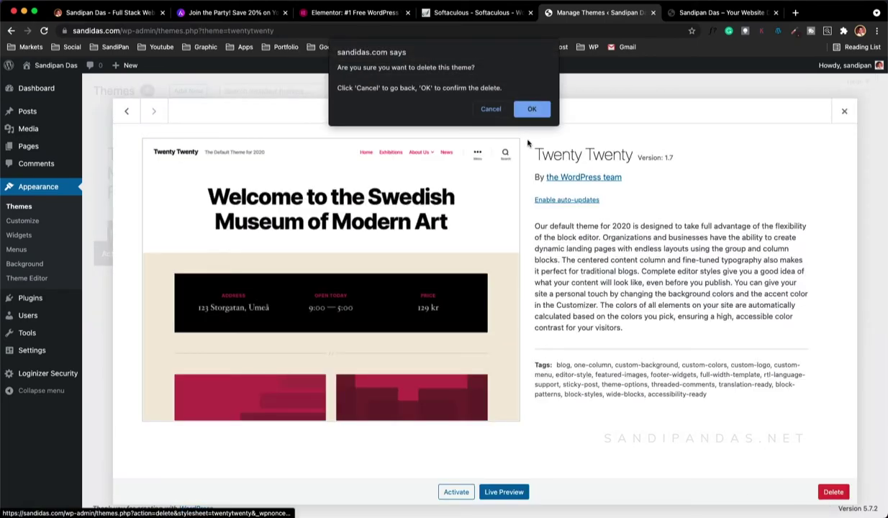
click(531, 108)
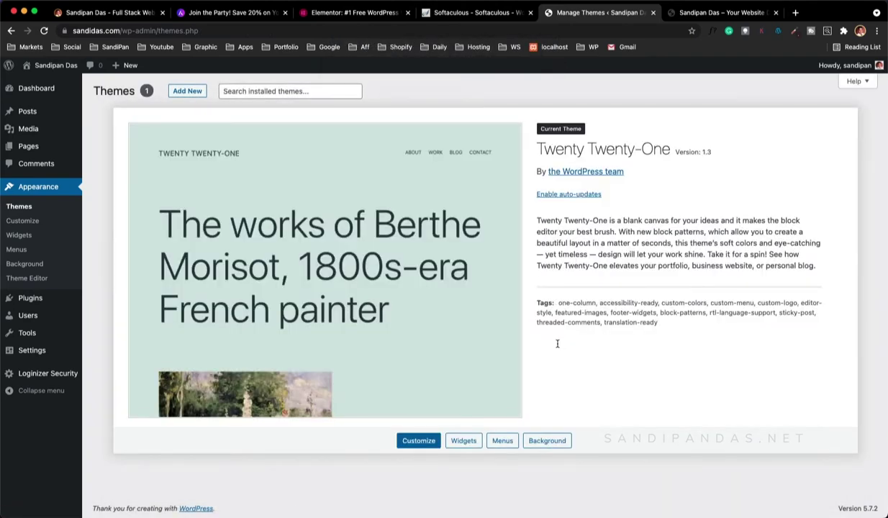
click(183, 98)
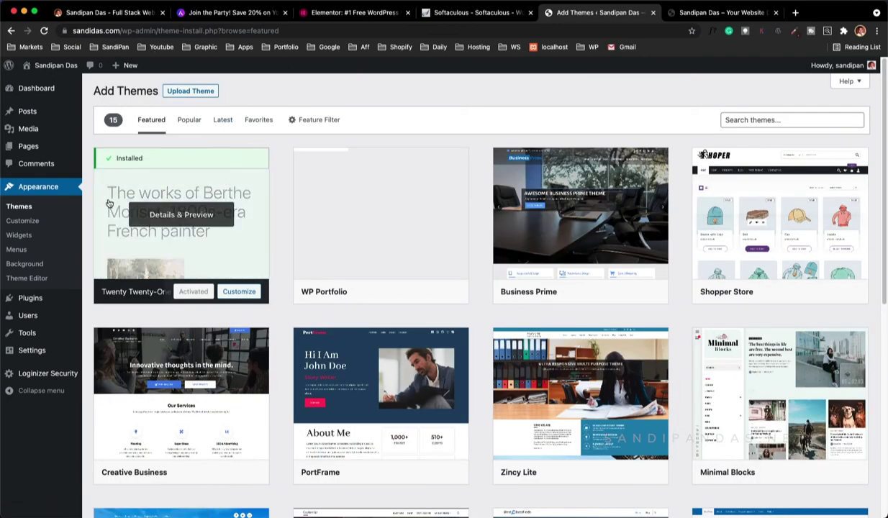
Search the theme catalog for 'astra' and install the Astra theme
click(44, 209)
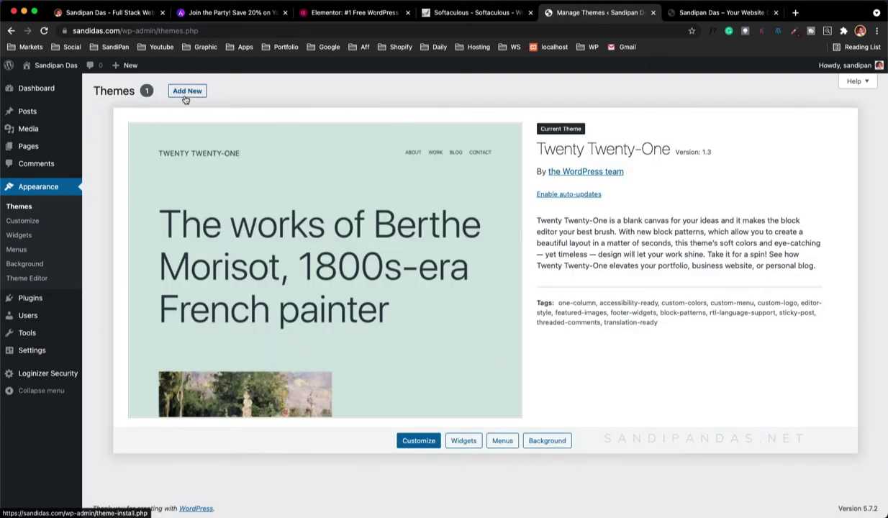
click(185, 97)
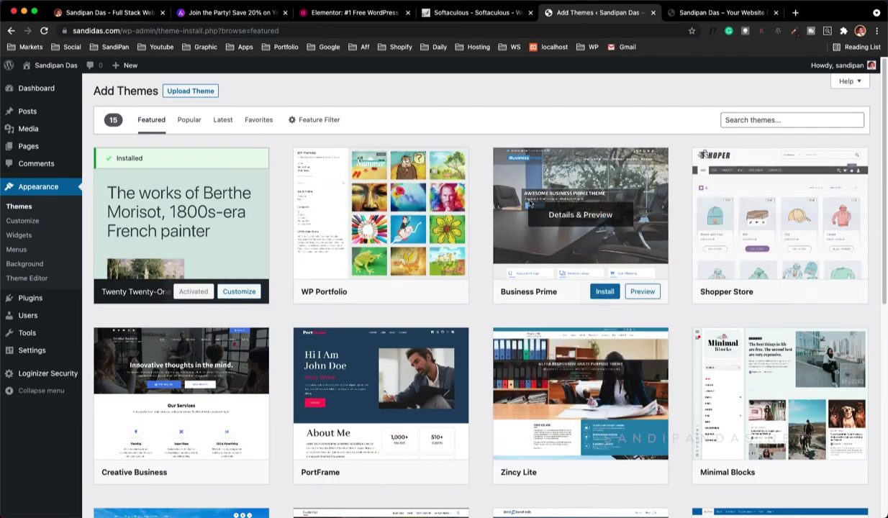
scroll(475, 324, down, 5)
scroll(476, 336, down, 1)
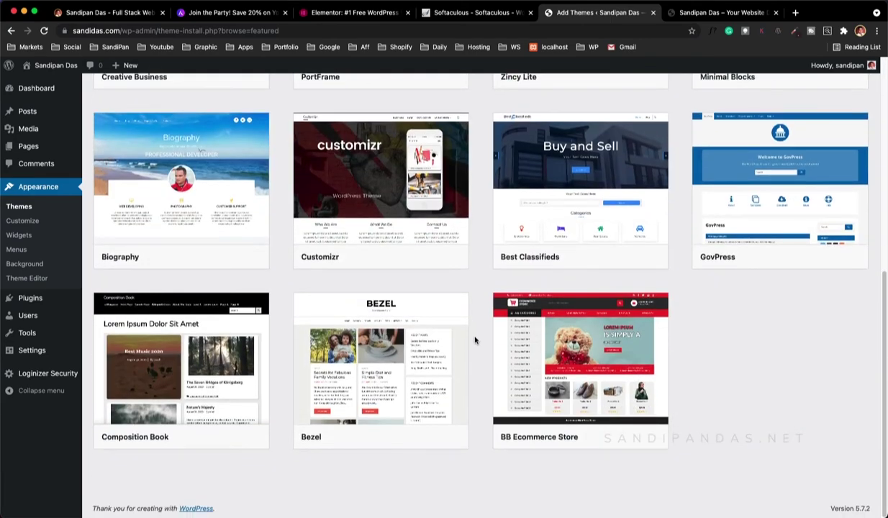
scroll(475, 340, up, 6)
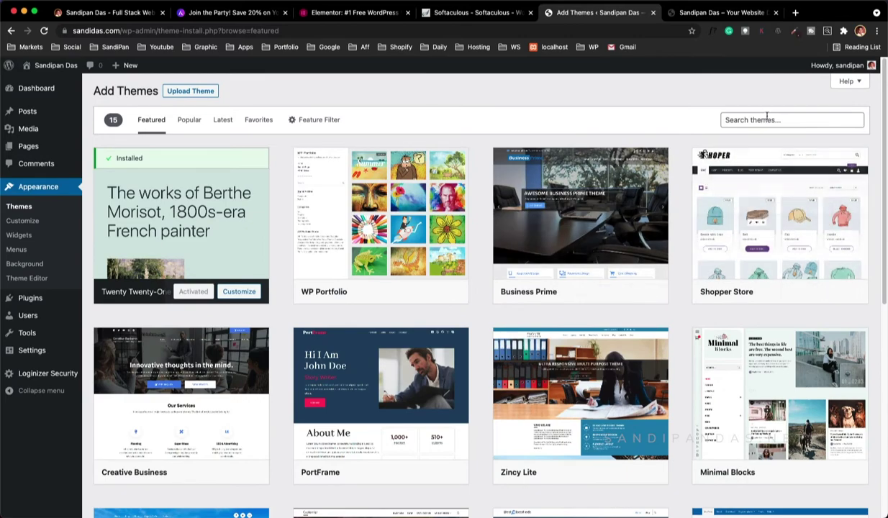
click(768, 119)
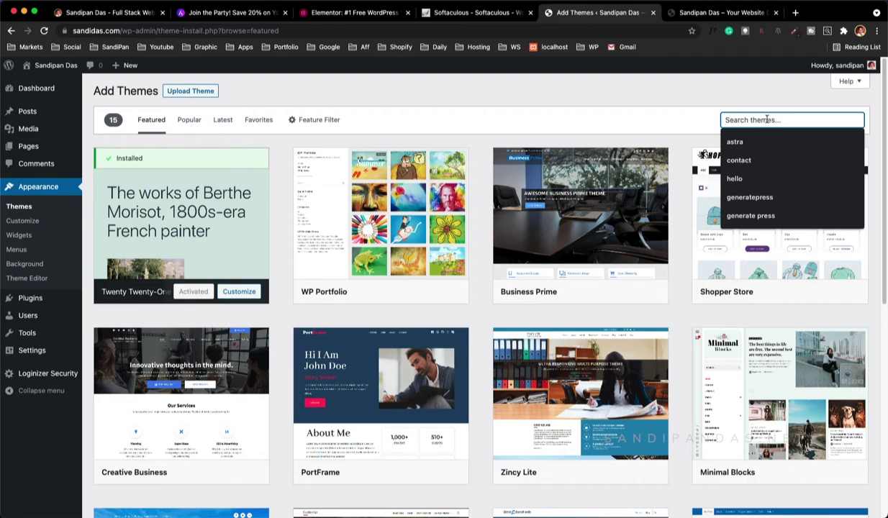
text(ast)
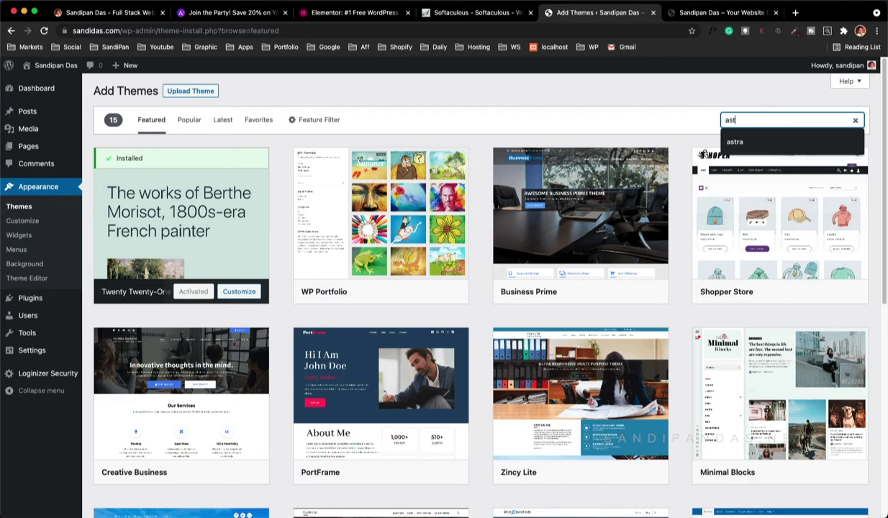
text(ra)
mouse_move(205, 291)
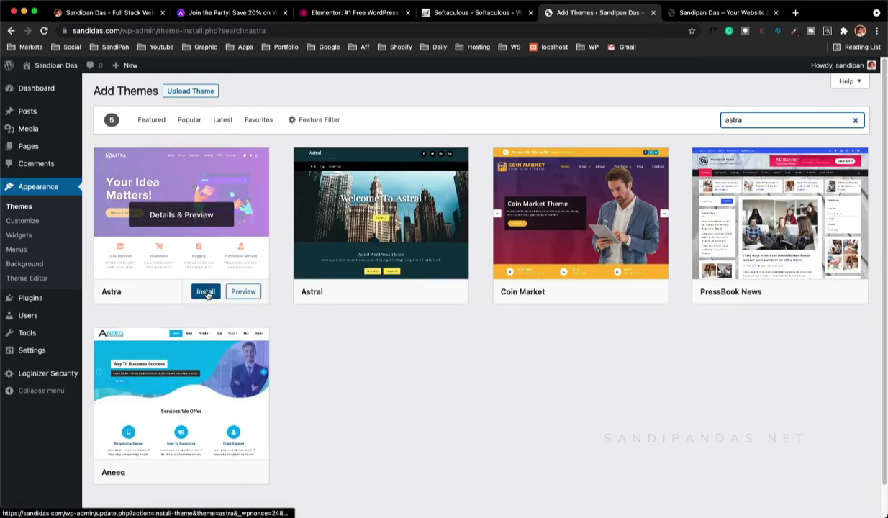
click(206, 292)
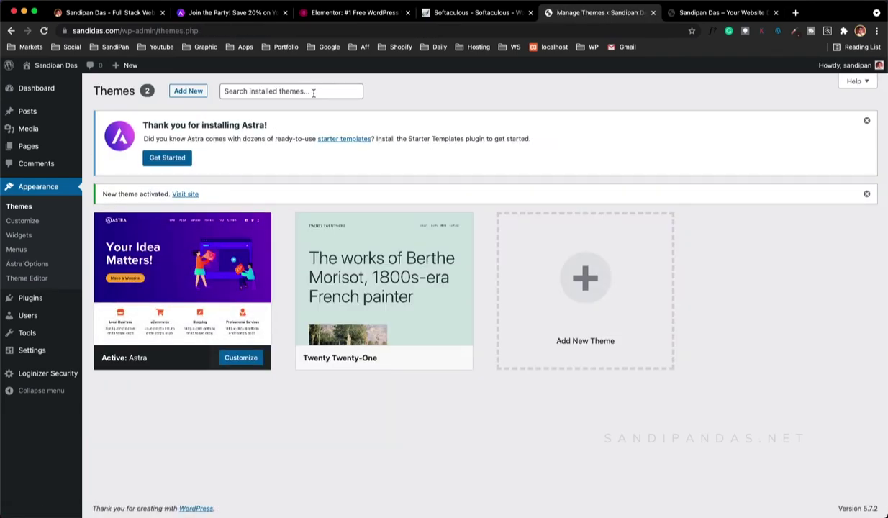
click(237, 14)
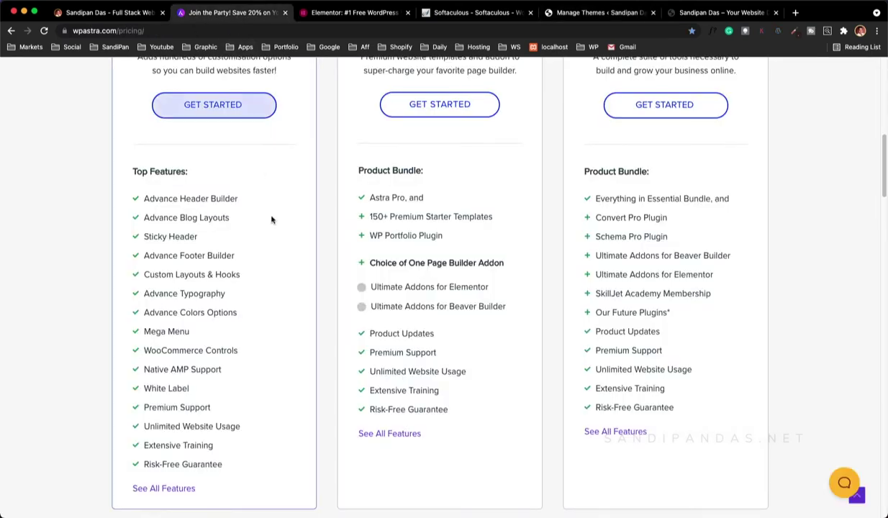
scroll(303, 273, up, 10)
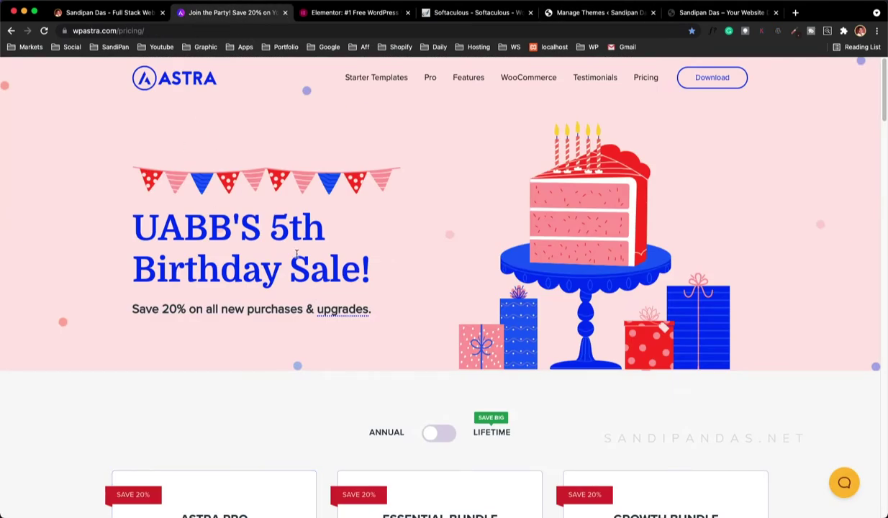
scroll(295, 253, down, 5)
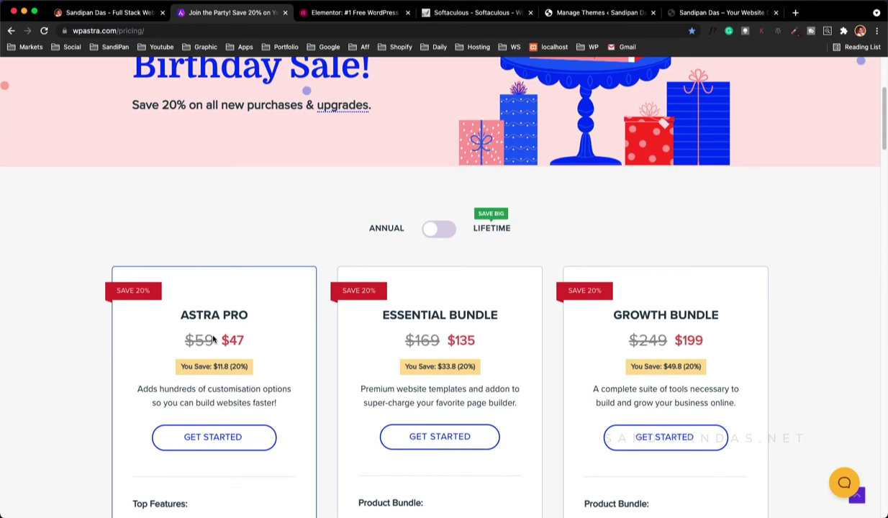
scroll(375, 216, up, 5)
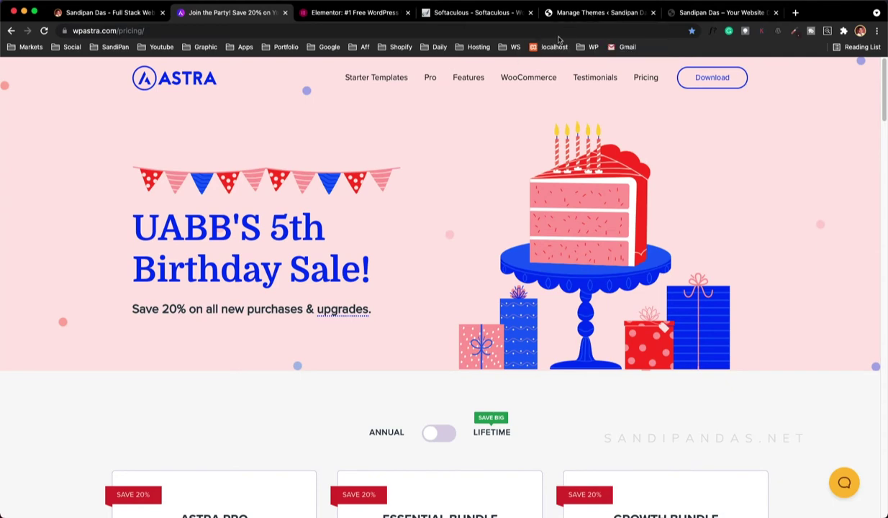
click(607, 16)
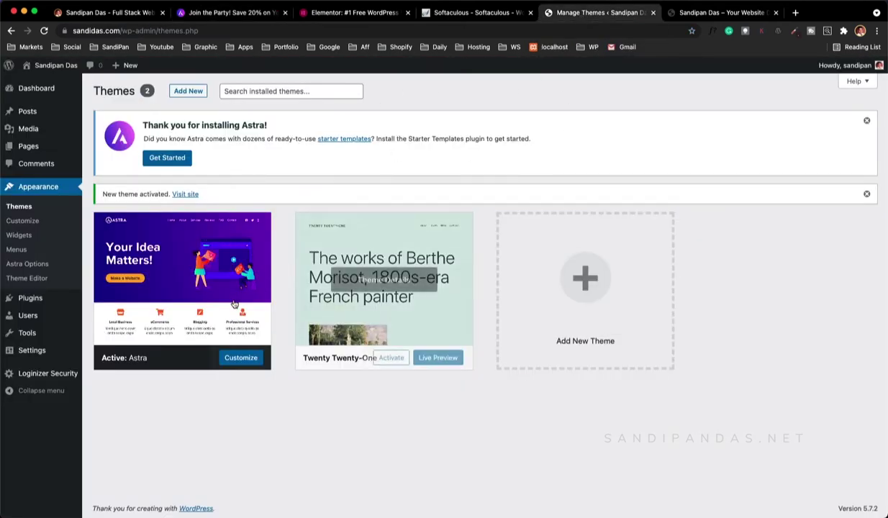
Search plugins for 'elementor', then install and activate Elementor Website Builder
mouse_move(32, 298)
click(132, 318)
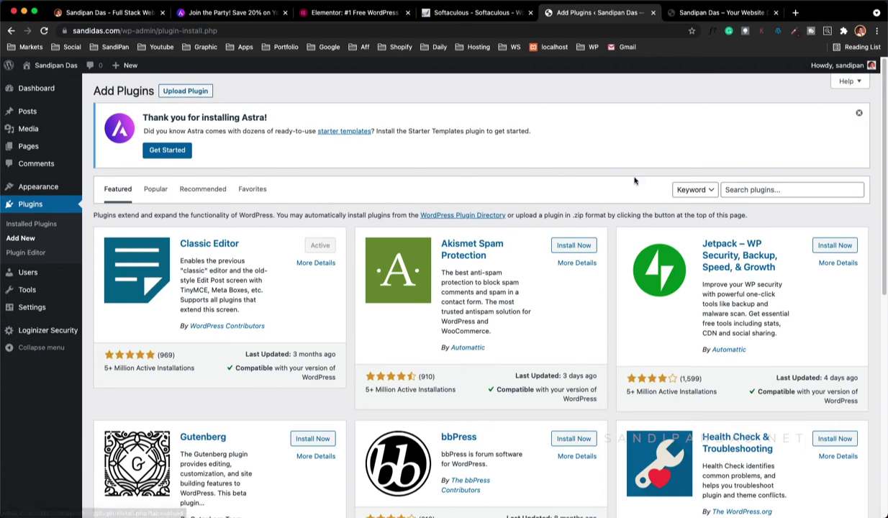
click(771, 190)
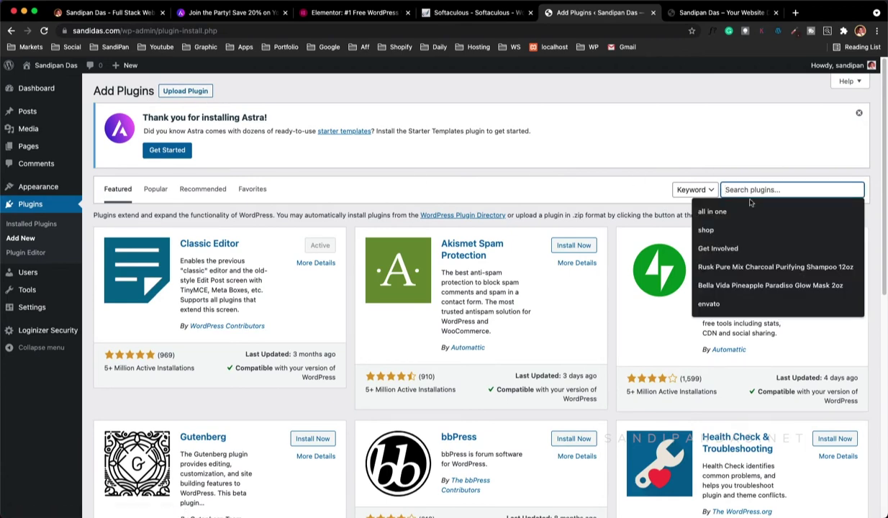
text(el)
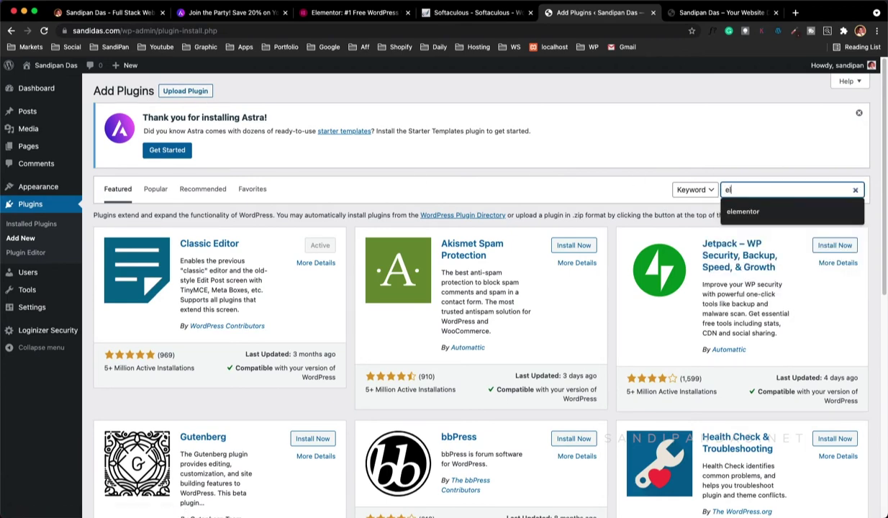
text(e)
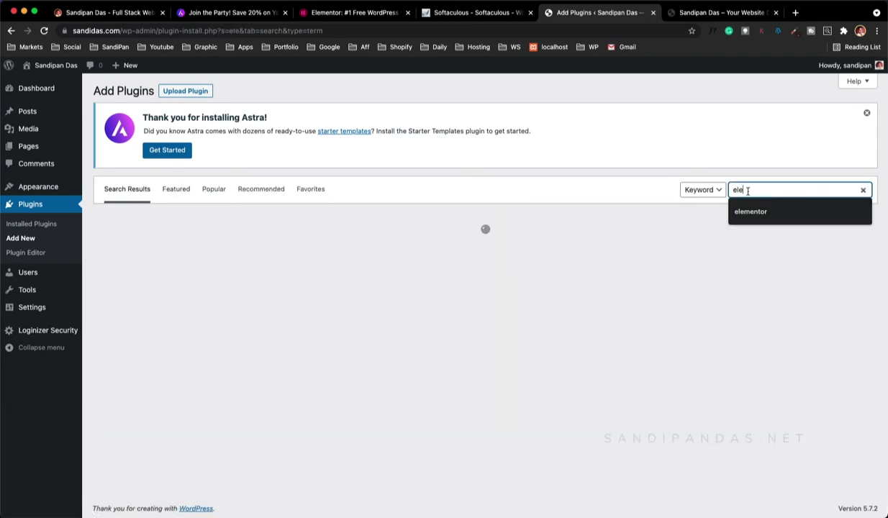
click(754, 210)
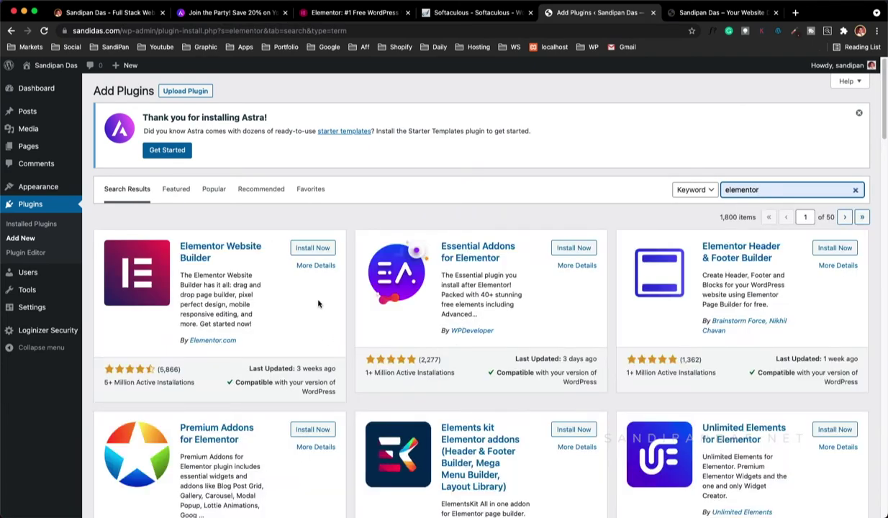
click(313, 252)
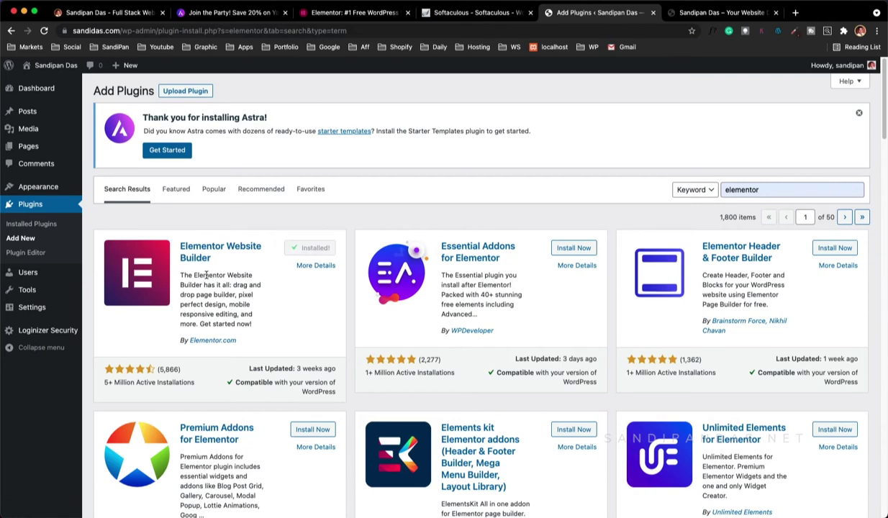
click(317, 252)
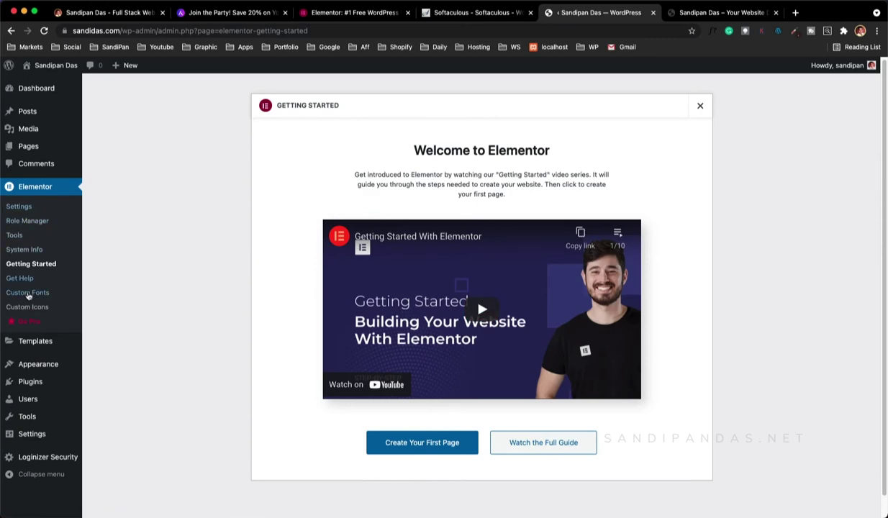
Go to Appearance > Themes to view the installed themes
mouse_move(43, 364)
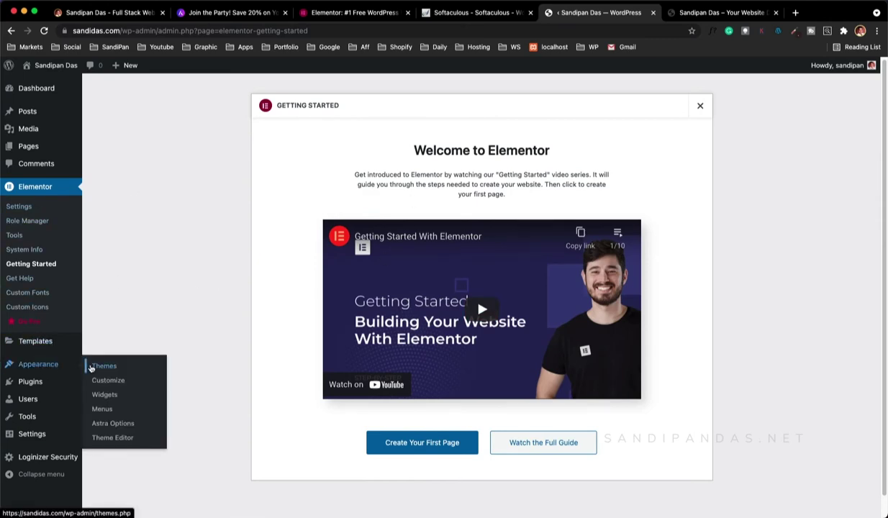
click(93, 366)
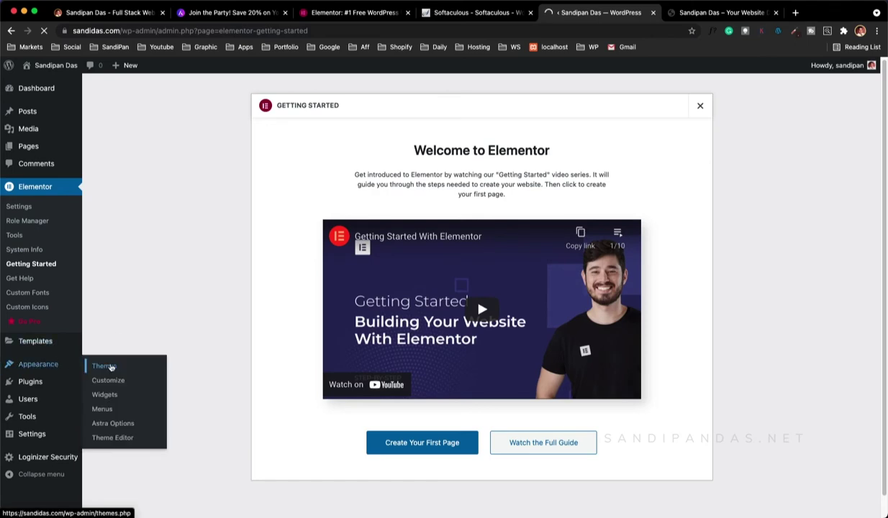
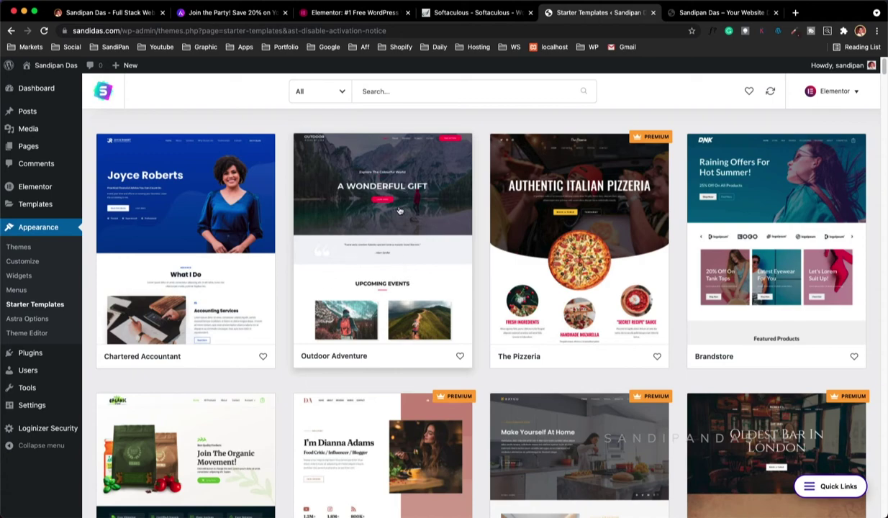
Filter the Elementor Starter Templates gallery to the Free option and browse the results
scroll(420, 300, down, 5)
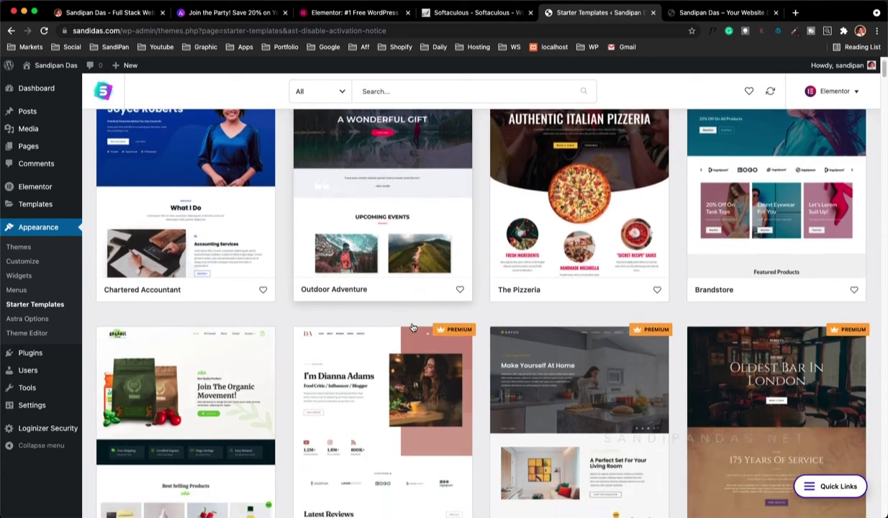
scroll(413, 328, down, 10)
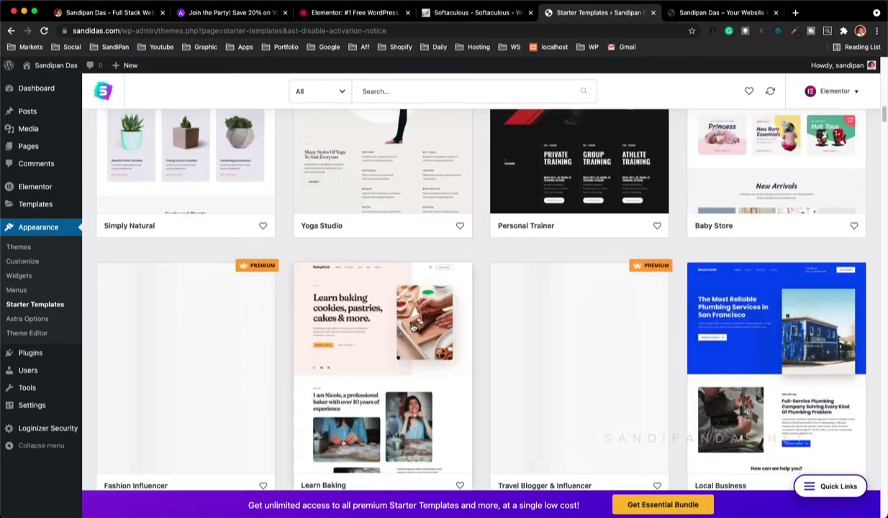
scroll(413, 327, down, 5)
scroll(413, 328, up, 8)
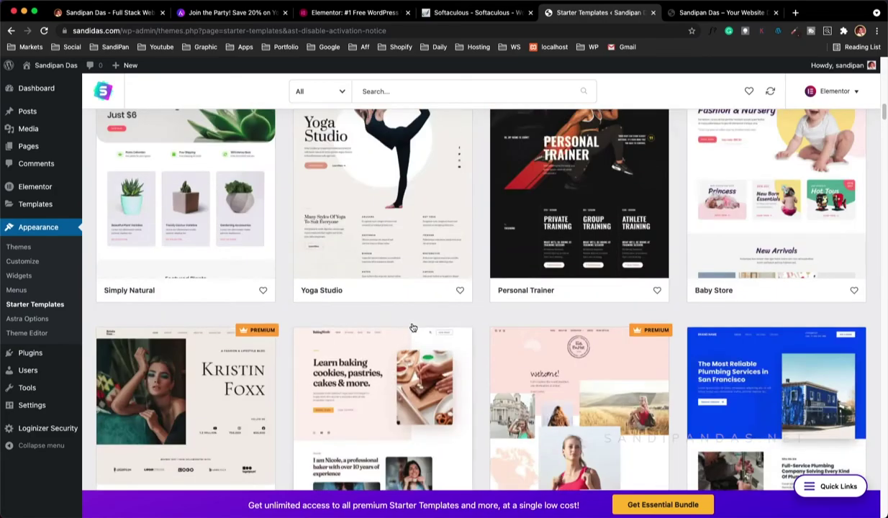
scroll(413, 327, up, 15)
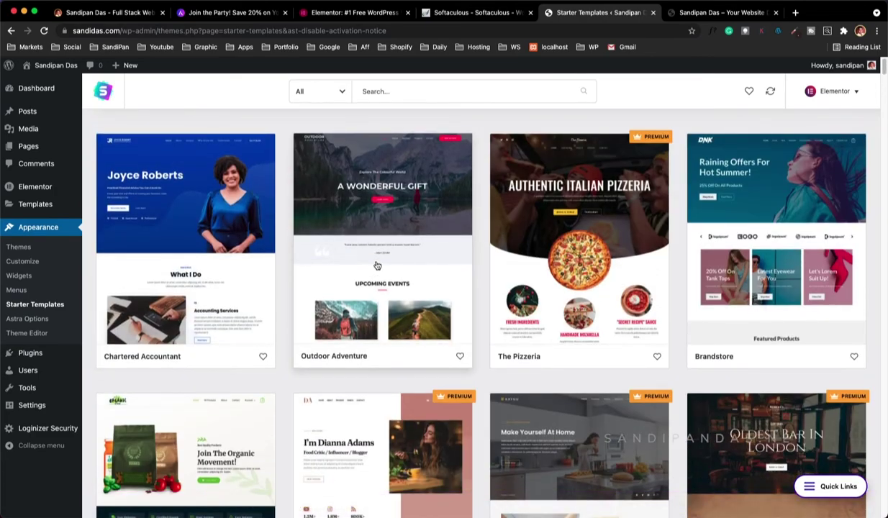
click(331, 102)
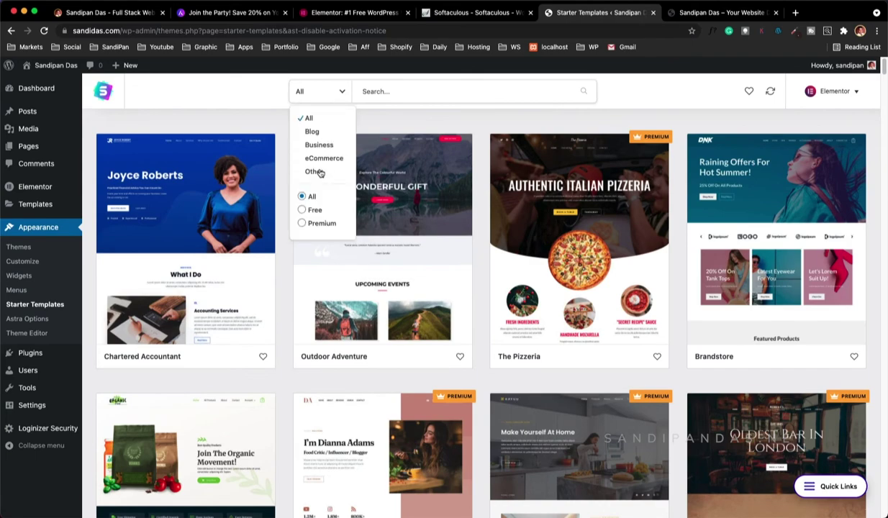
click(314, 210)
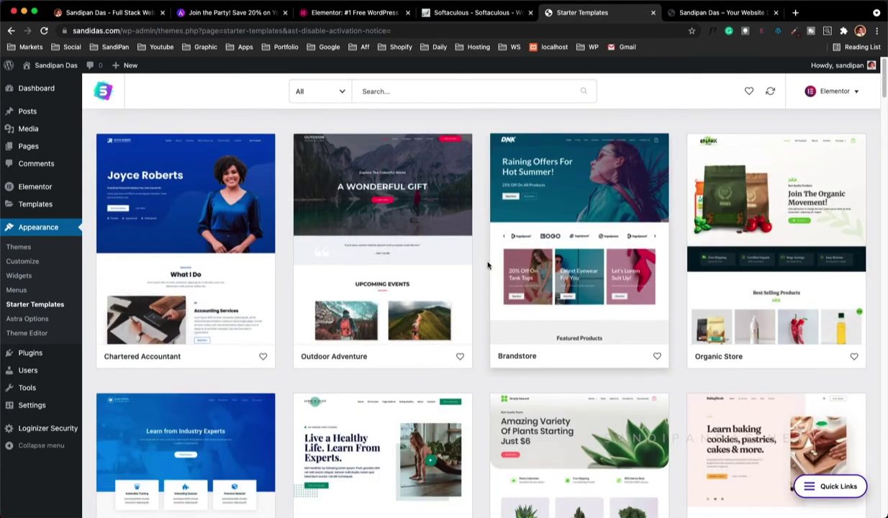
scroll(489, 264, down, 5)
scroll(487, 266, down, 12)
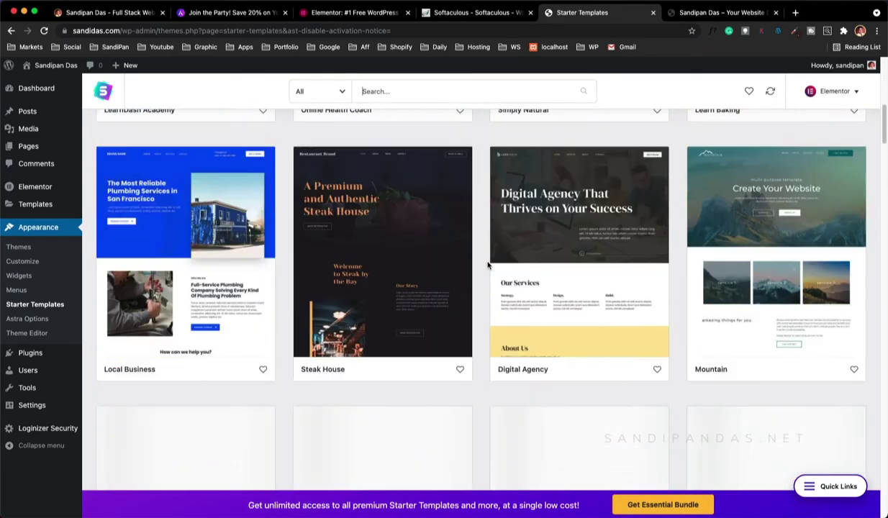
scroll(487, 265, down, 15)
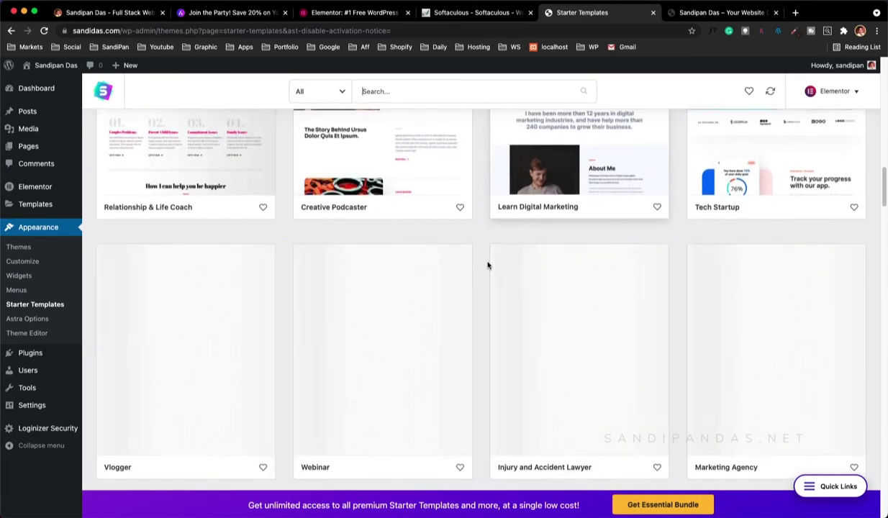
scroll(487, 265, down, 15)
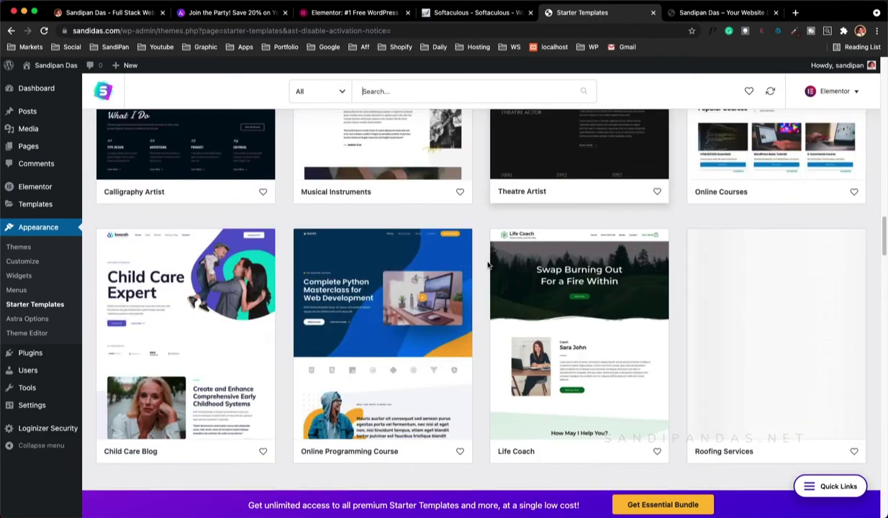
scroll(488, 265, up, 20)
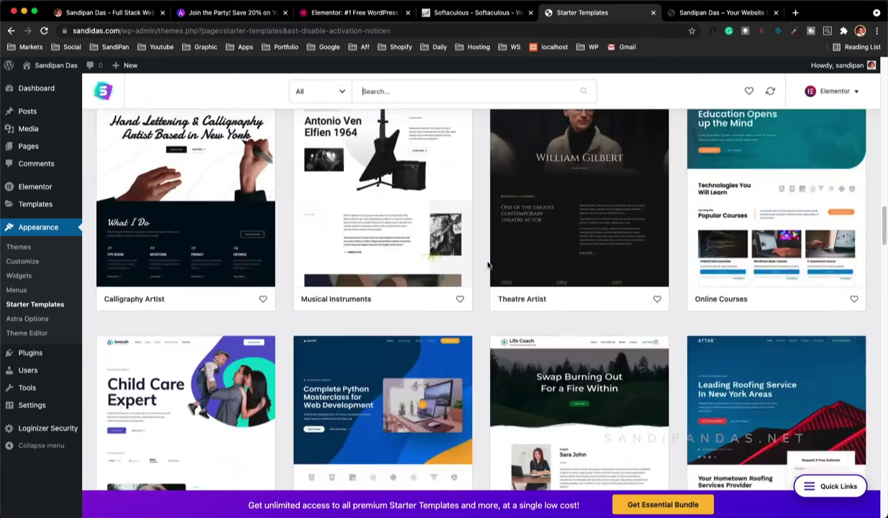
scroll(488, 266, up, 8)
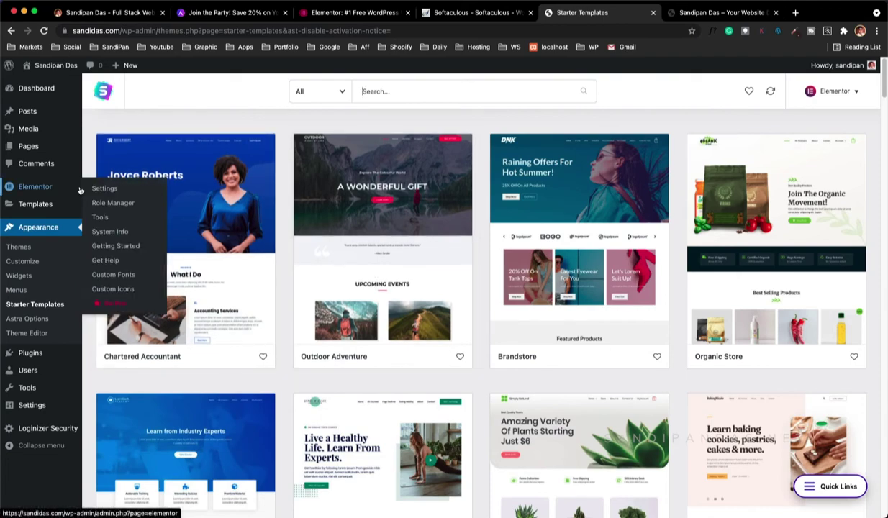
mouse_move(53, 350)
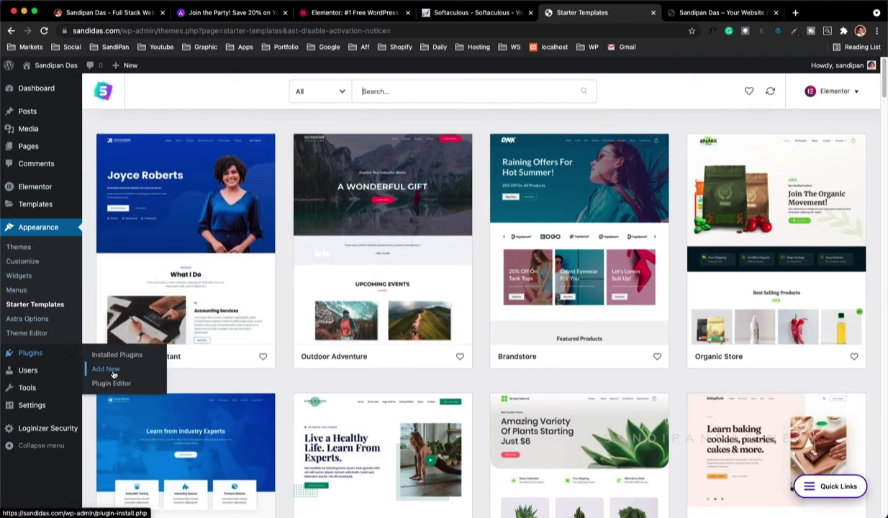
click(323, 13)
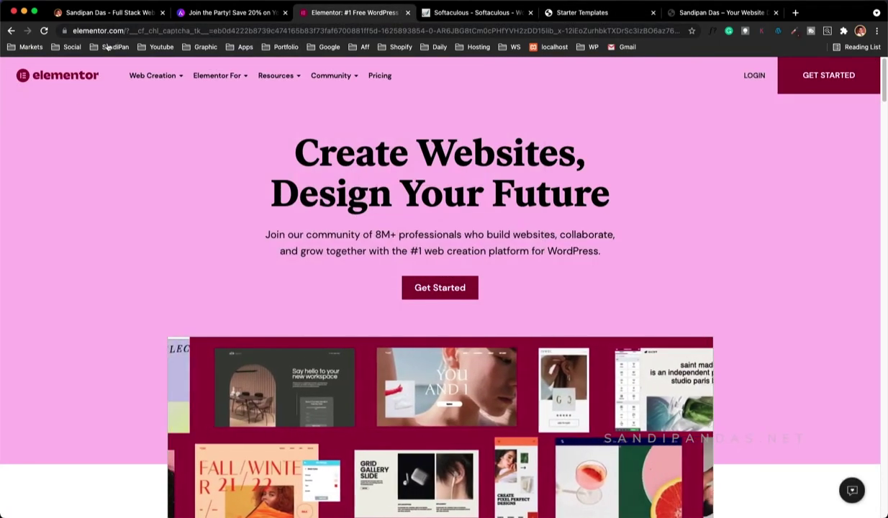
mouse_move(213, 79)
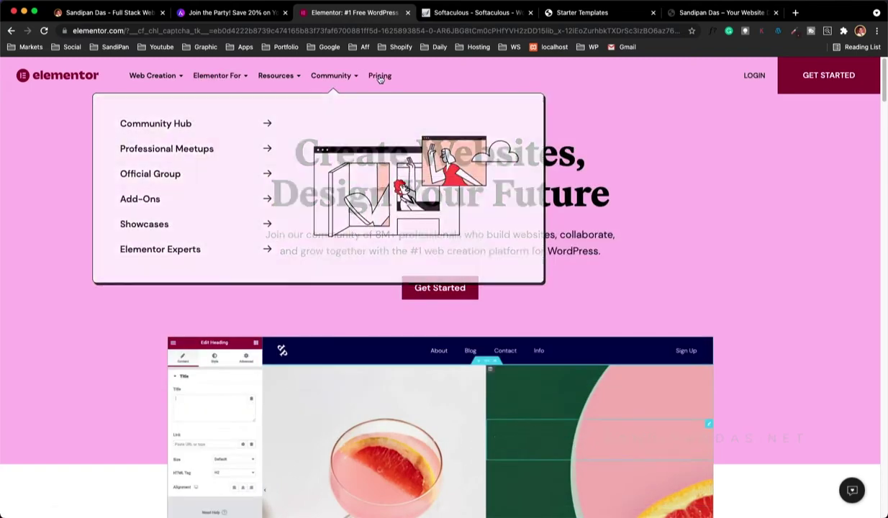
click(380, 77)
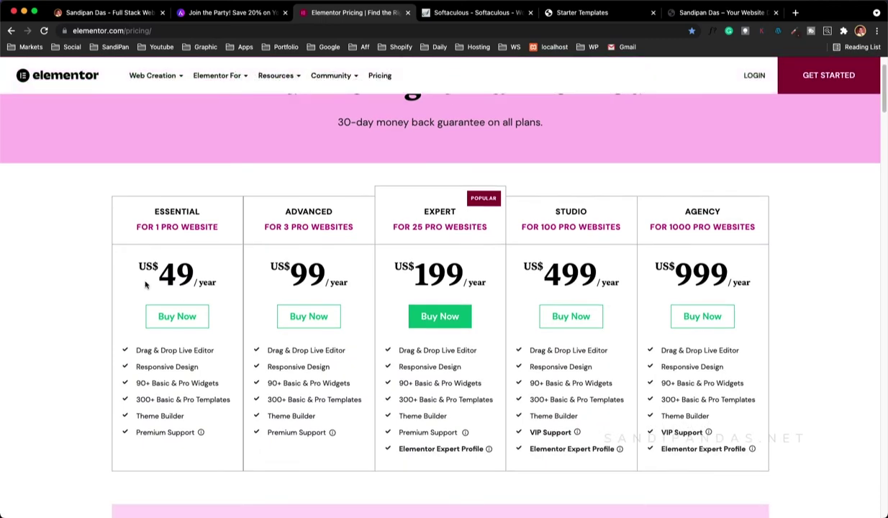
drag(147, 284, 189, 283)
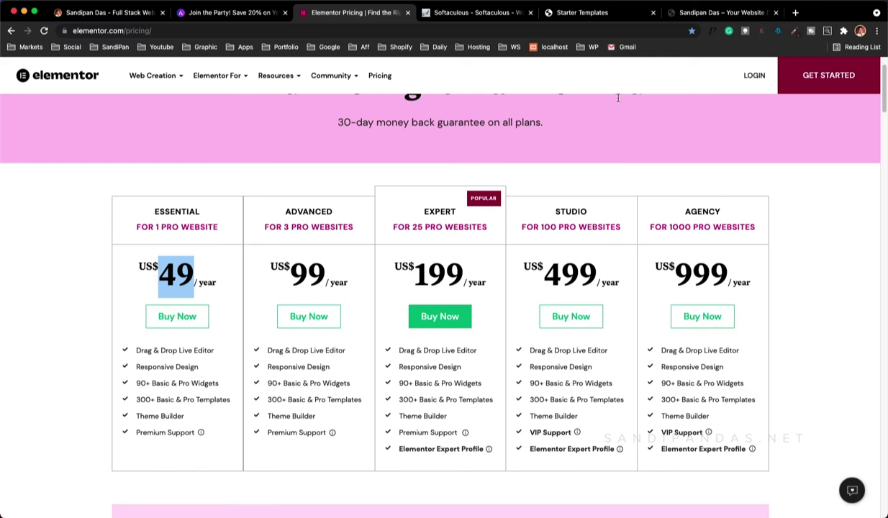
click(575, 15)
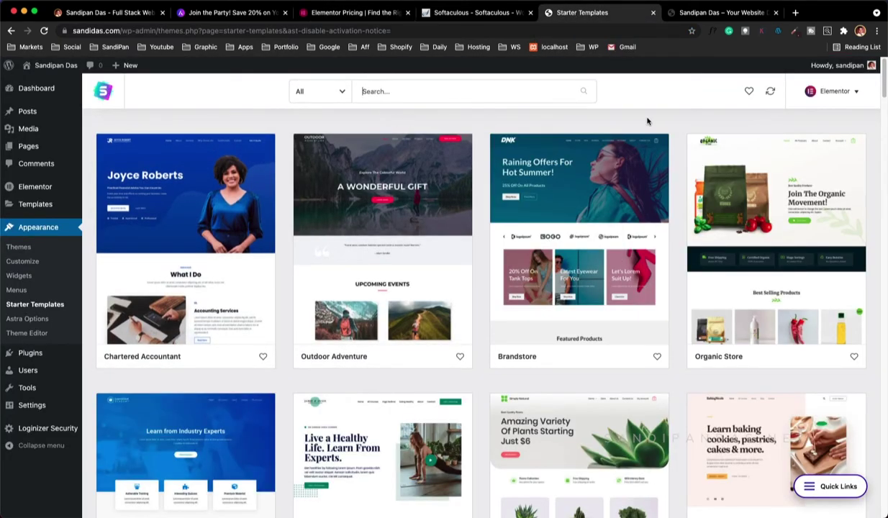
Upload elementor-pro-3.3.1.zip through Plugins > Add New and install it
mouse_move(66, 353)
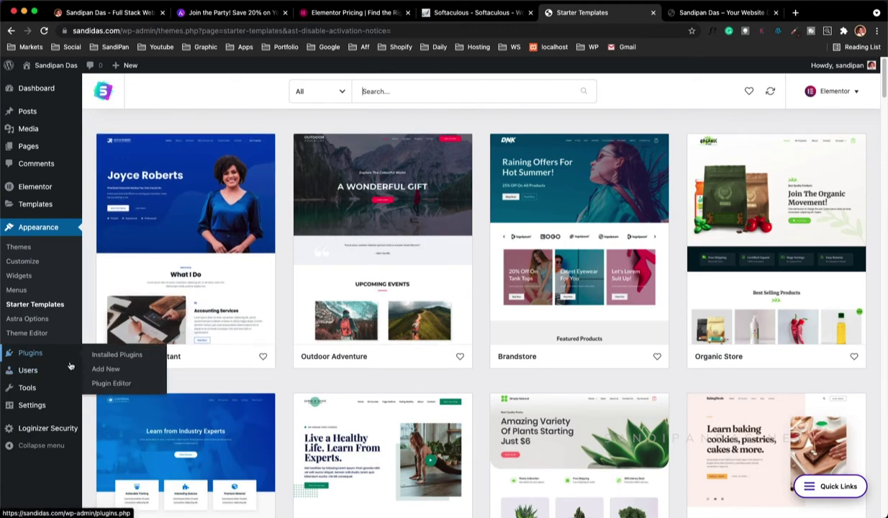
click(110, 370)
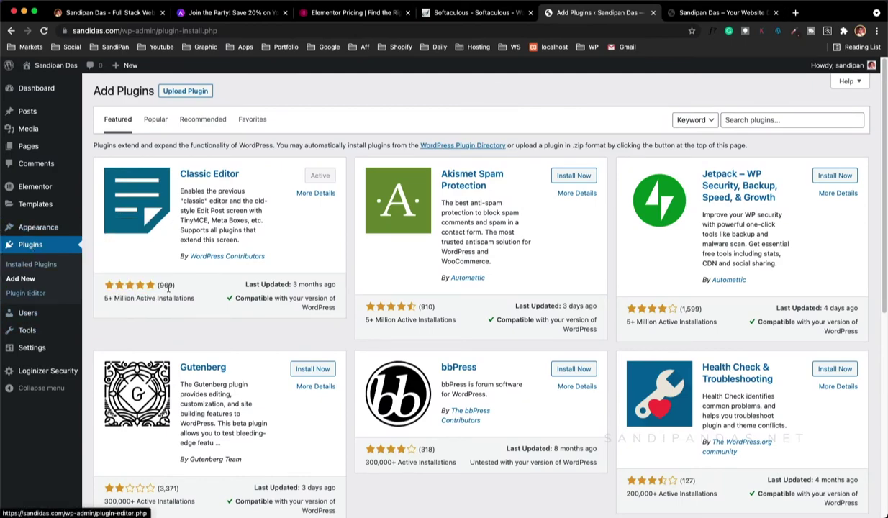
click(192, 92)
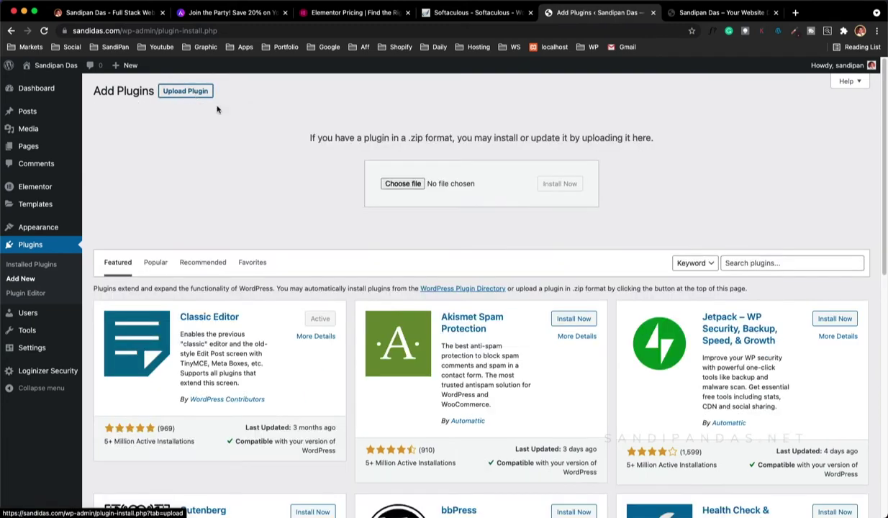
click(397, 185)
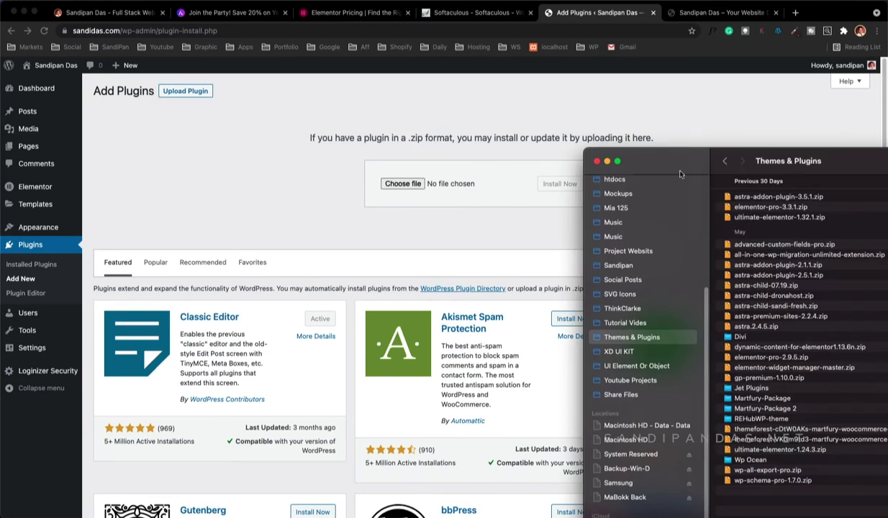
drag(690, 165, 696, 166)
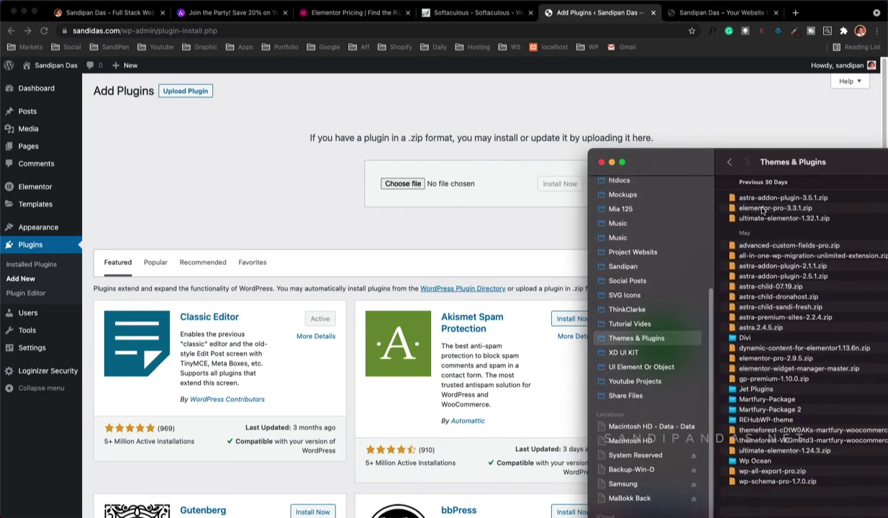
drag(740, 208, 490, 190)
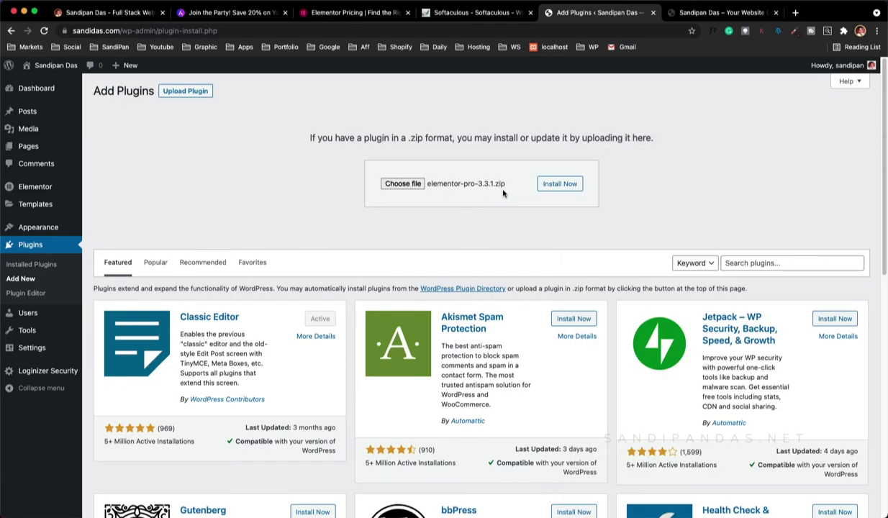
click(574, 185)
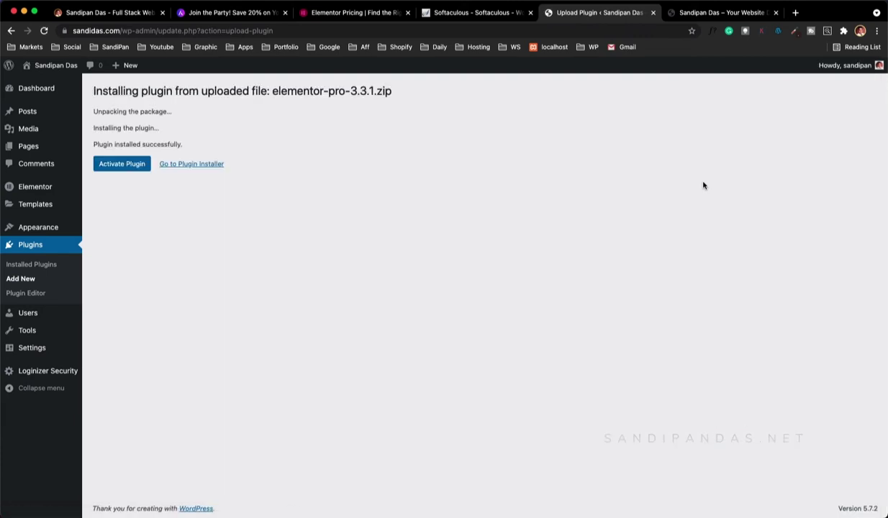
Activate Elementor Pro and connect its license until the status shows Active
click(134, 165)
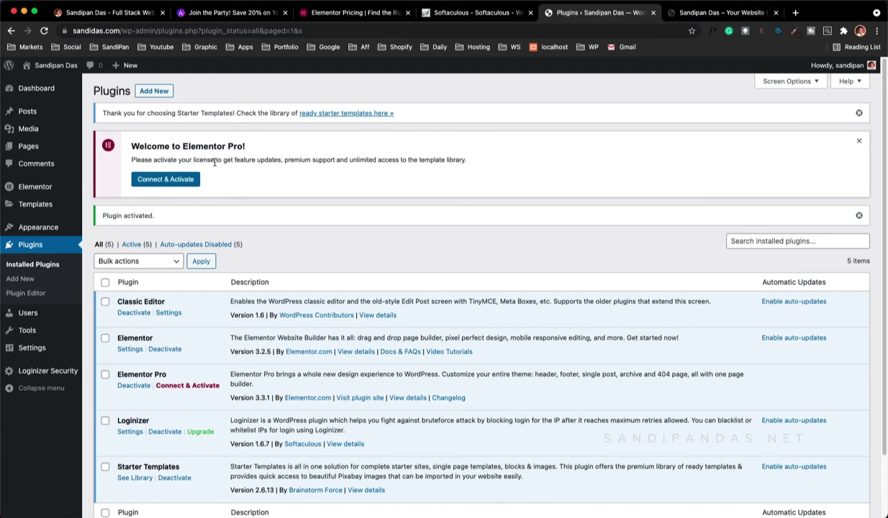
click(162, 181)
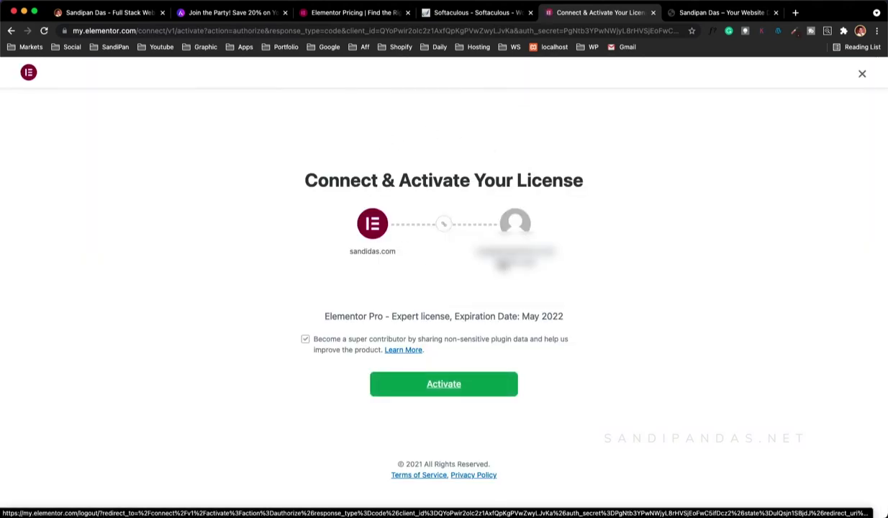
click(132, 30)
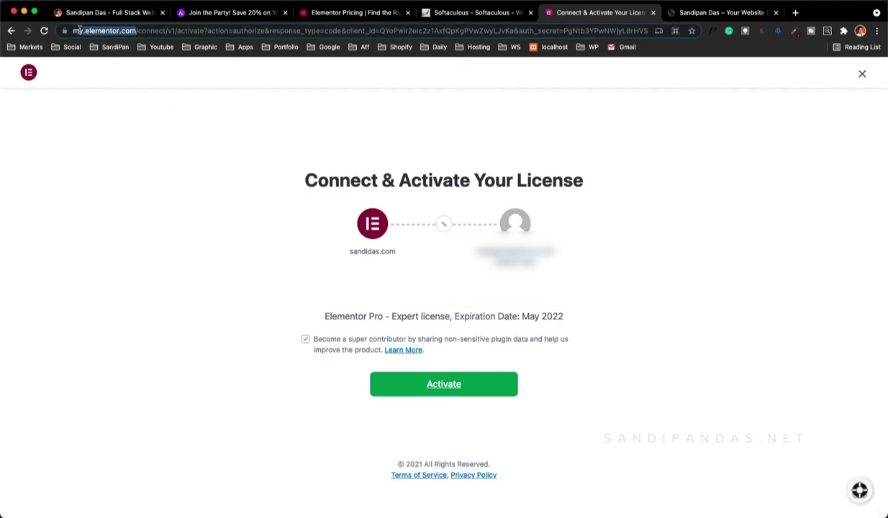
click(397, 262)
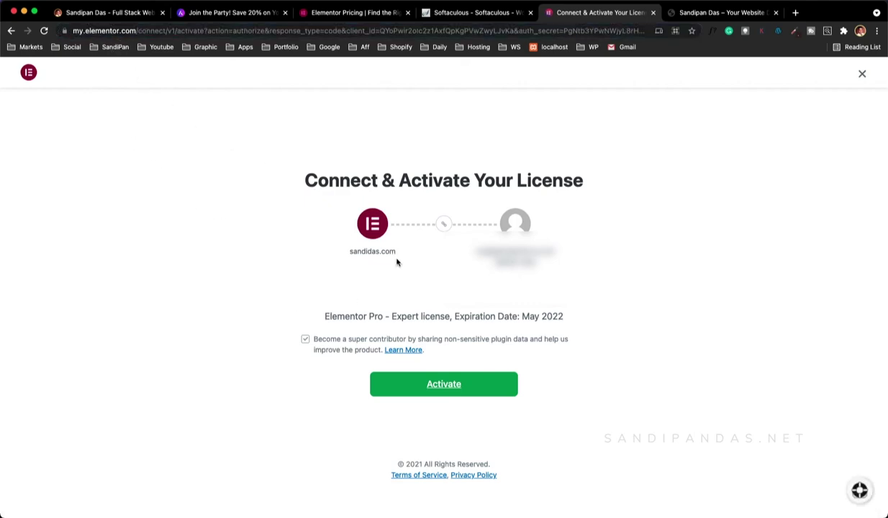
click(445, 386)
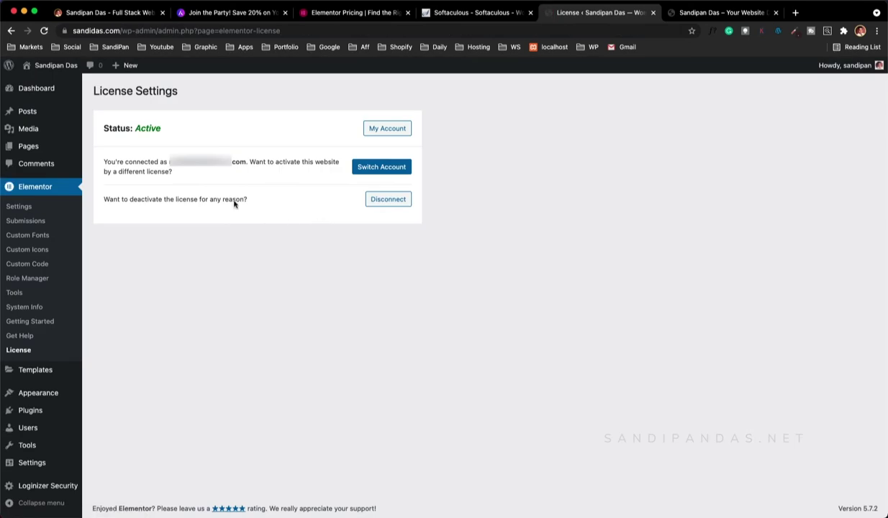
drag(123, 134, 101, 128)
click(232, 272)
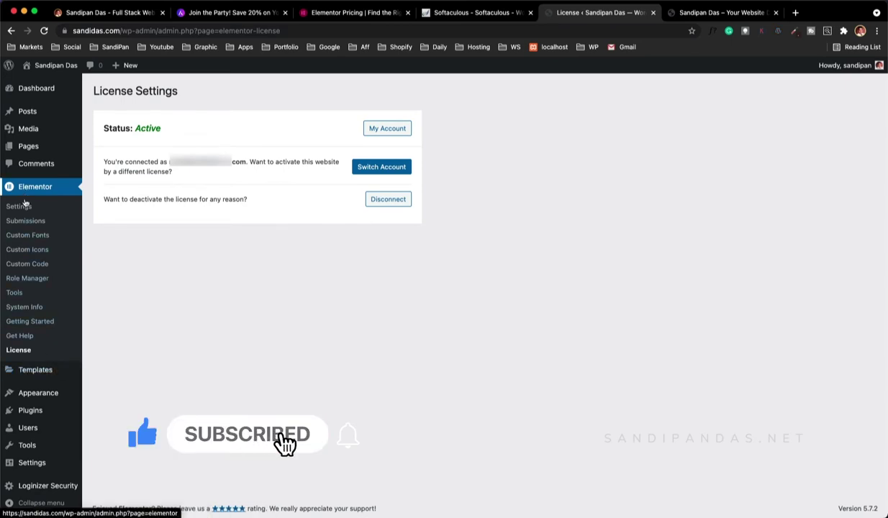
Open Elementor Tools' Maintenance Mode settings, noting the required-template warning
click(17, 292)
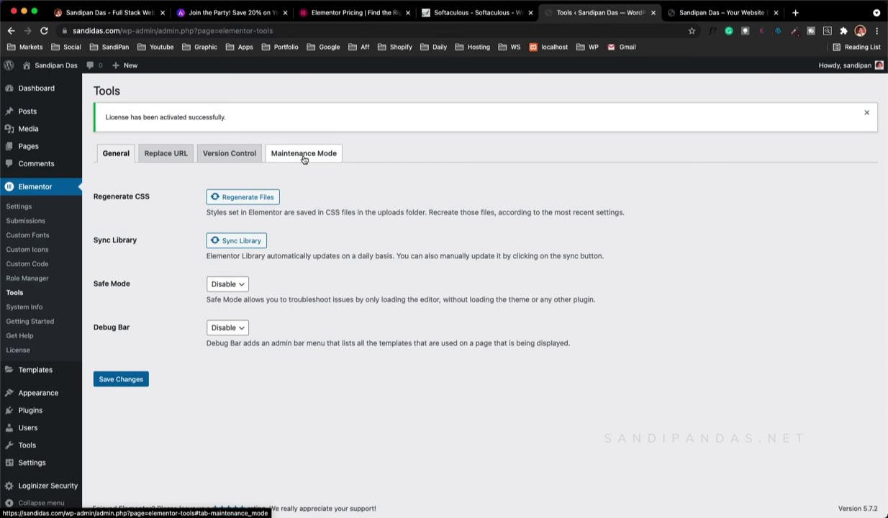
click(304, 154)
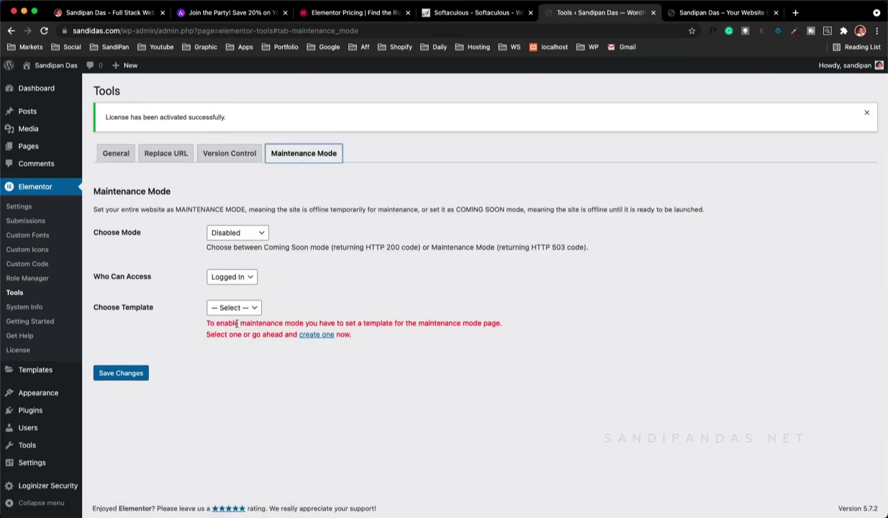
drag(218, 326, 492, 326)
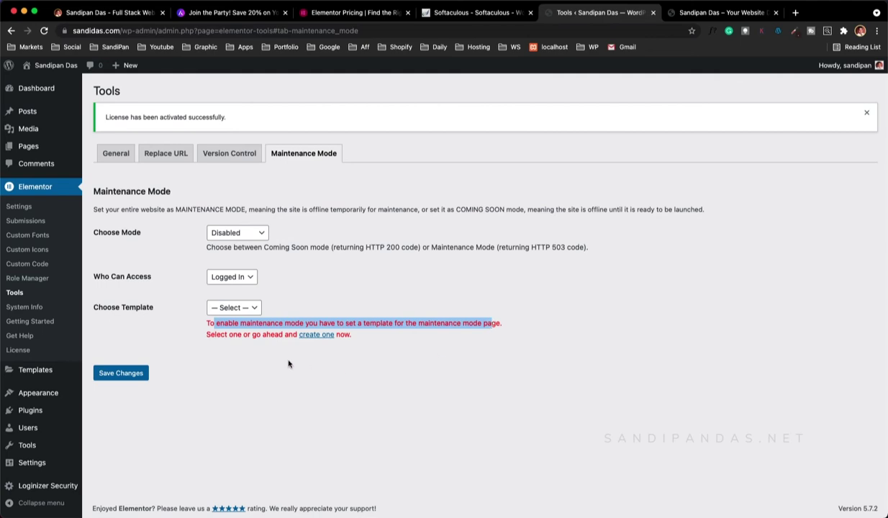
click(242, 329)
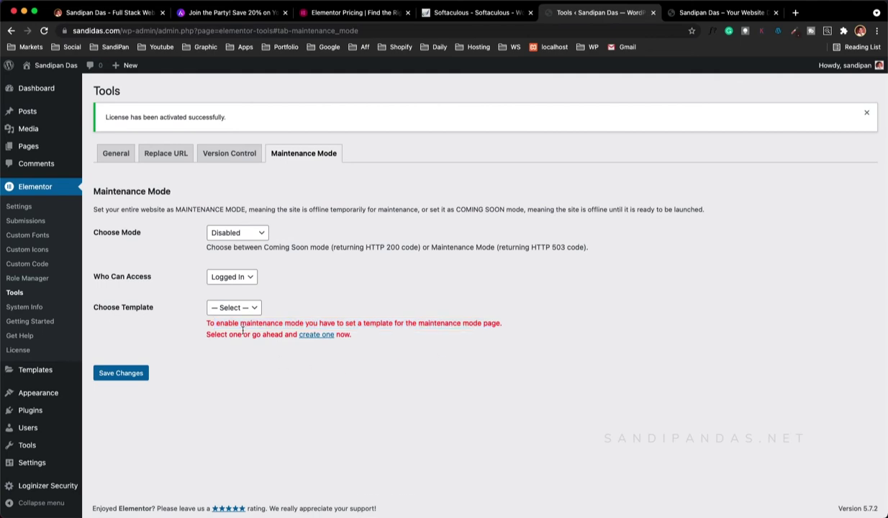
Create a new template titled 'Coming Soon' and publish it
click(316, 337)
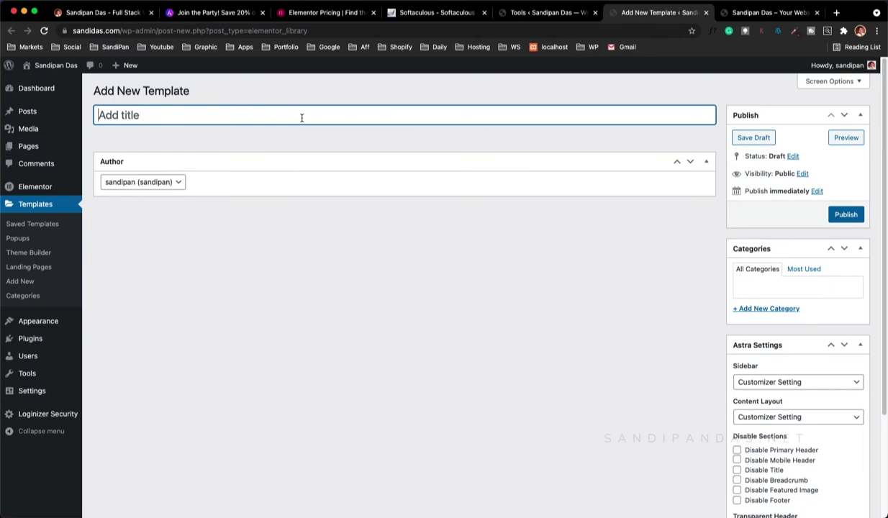
text(Coming Soon)
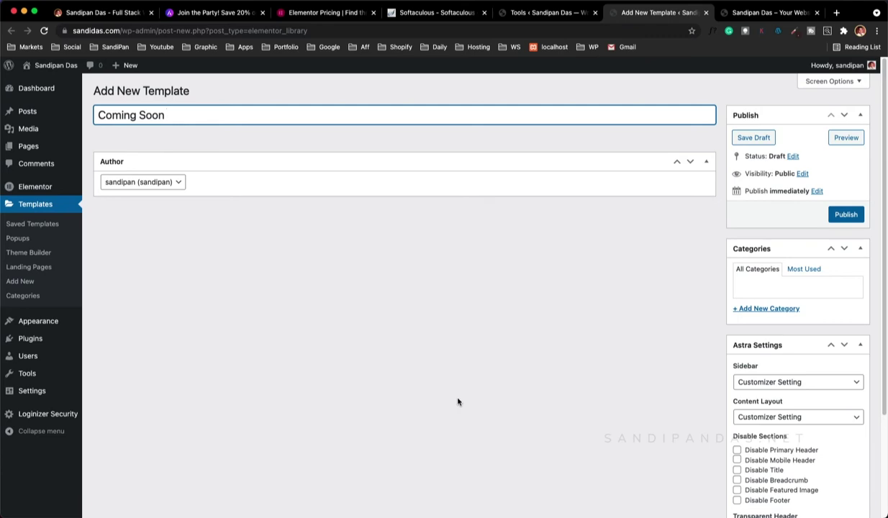
click(847, 216)
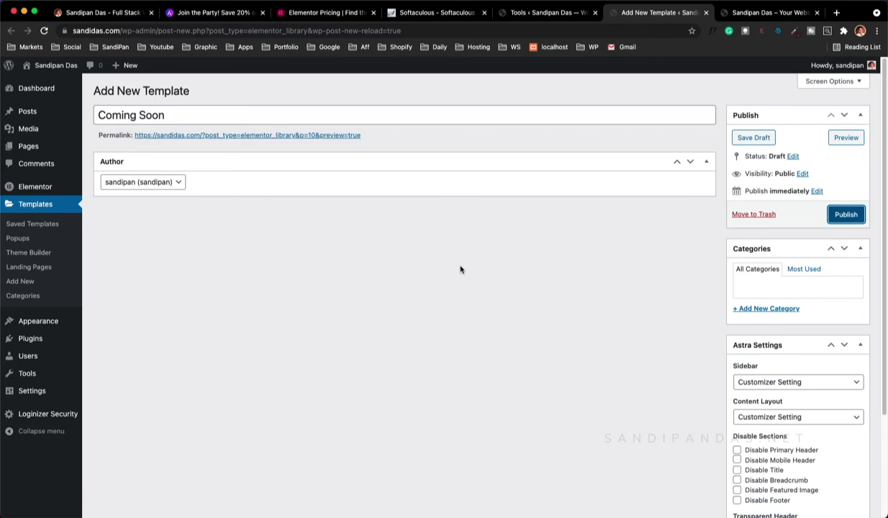
click(853, 214)
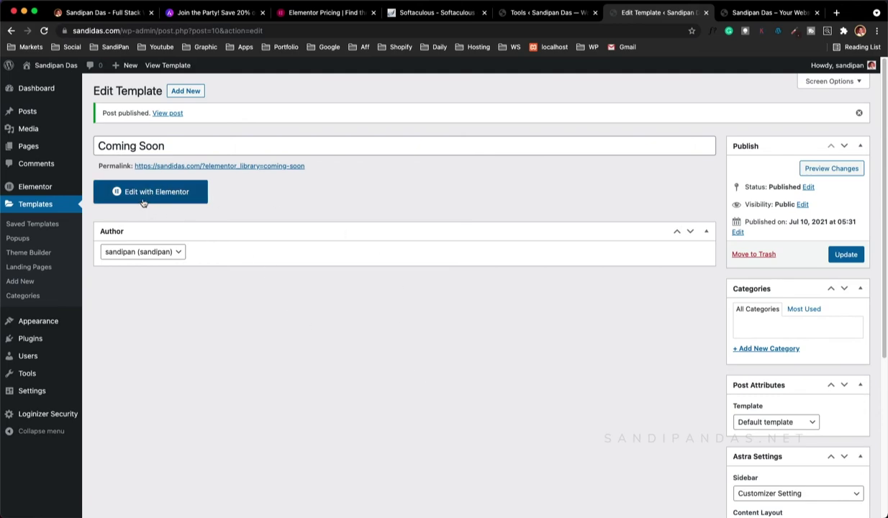
Edit Coming Soon in Elementor, set Page Layout to Elementor Canvas, and update
click(144, 197)
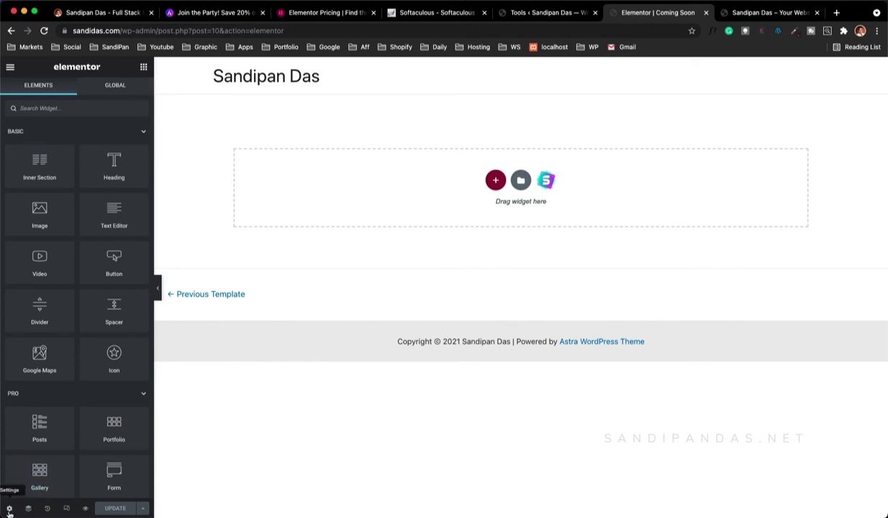
click(10, 509)
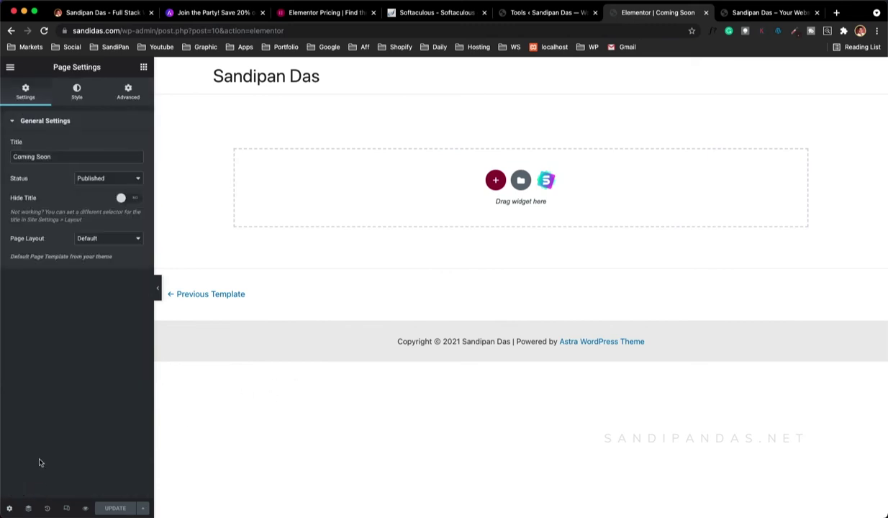
click(110, 239)
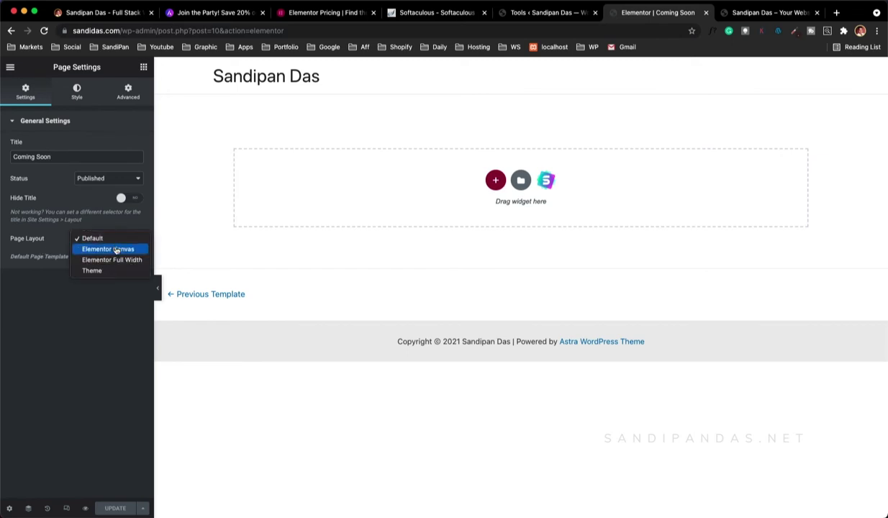
click(112, 249)
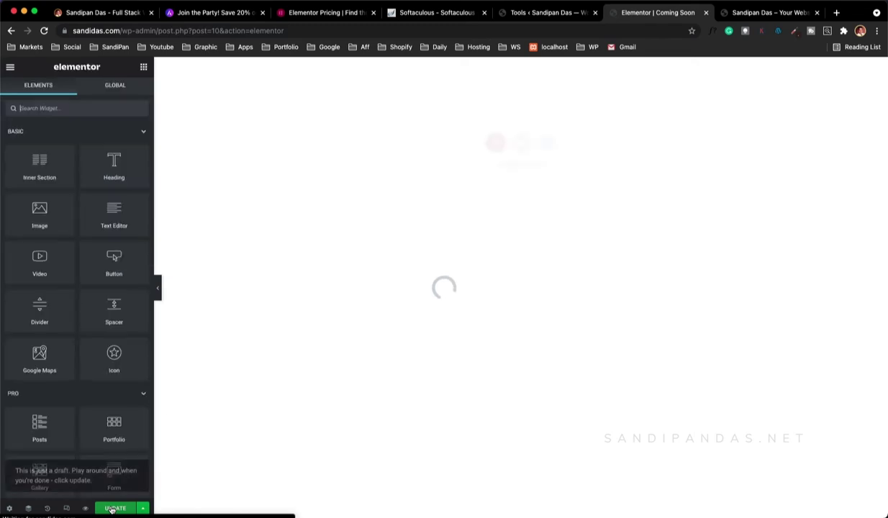
click(10, 508)
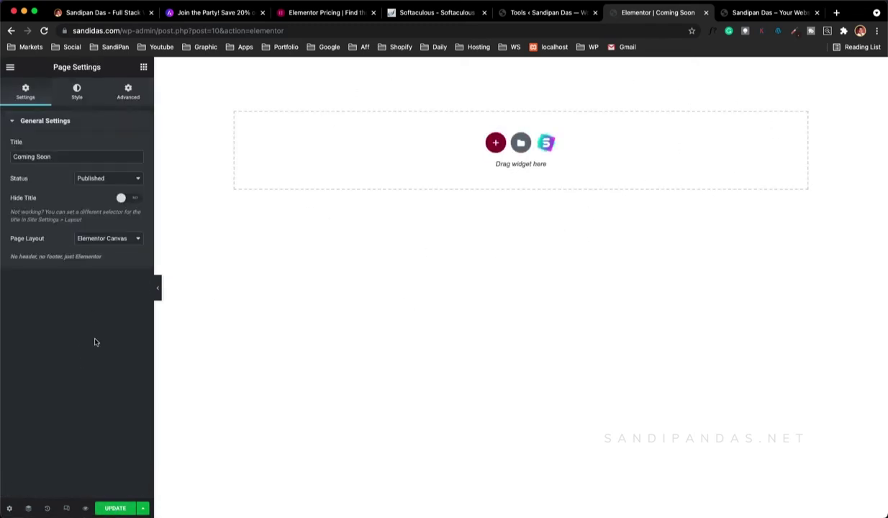
click(115, 510)
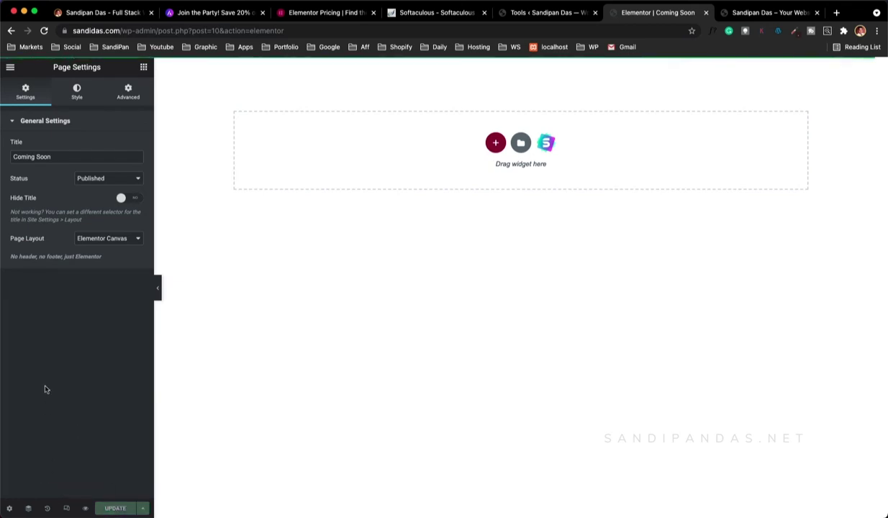
click(127, 96)
Give the page body a Classic solid #400203 dark red background and update
click(92, 92)
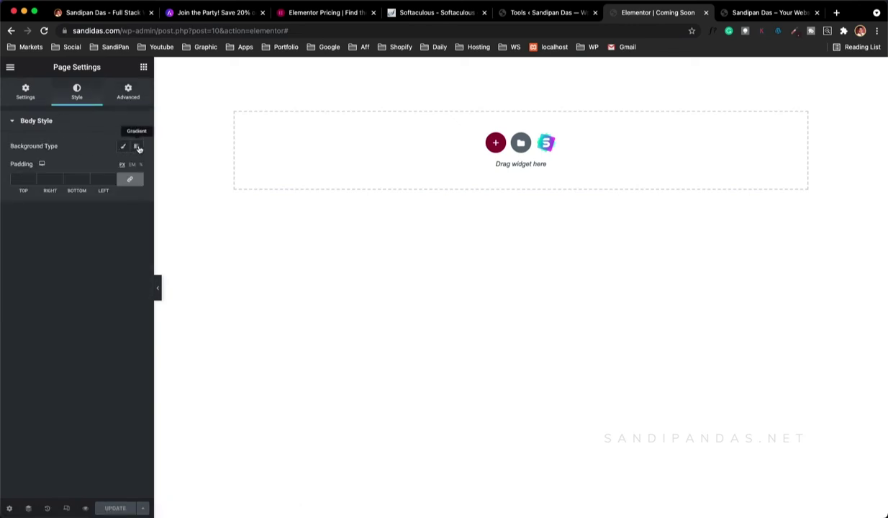
click(137, 147)
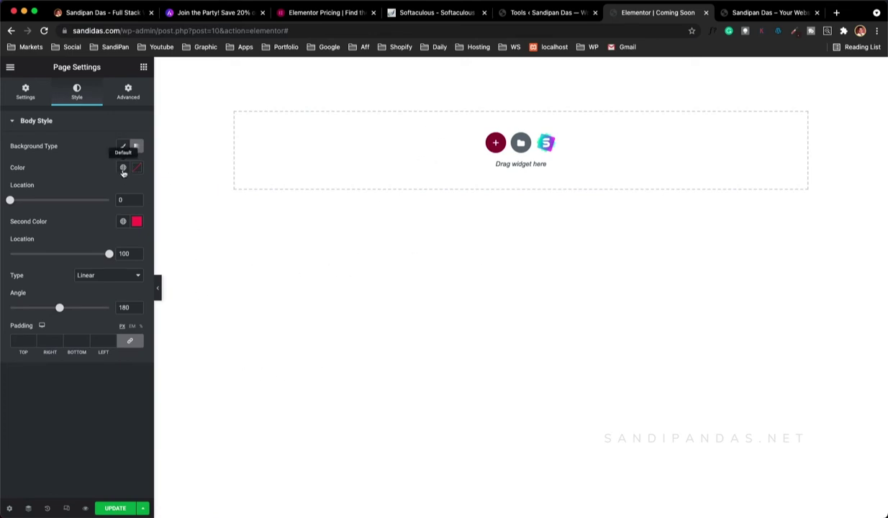
click(123, 146)
click(136, 167)
click(133, 267)
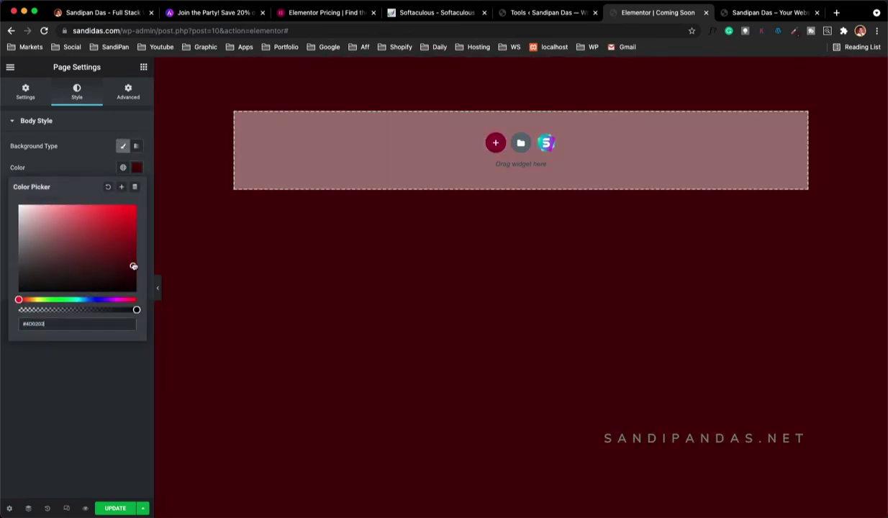
click(129, 345)
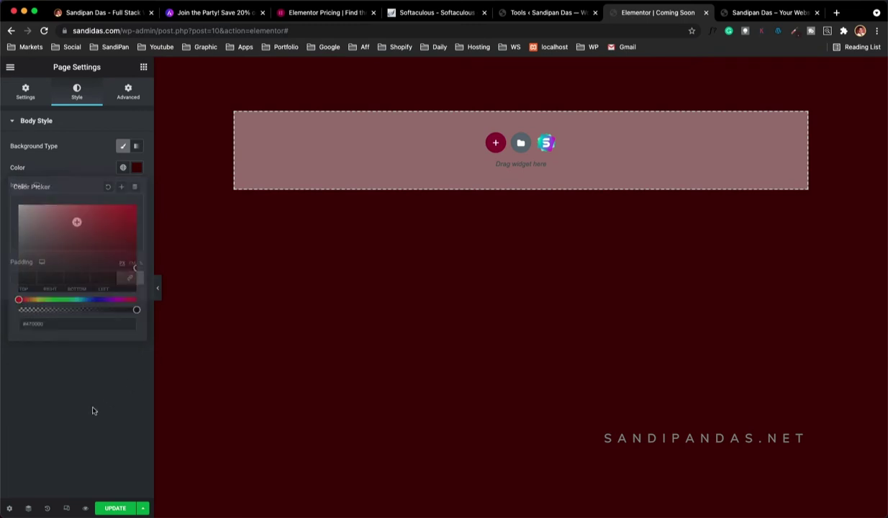
click(114, 509)
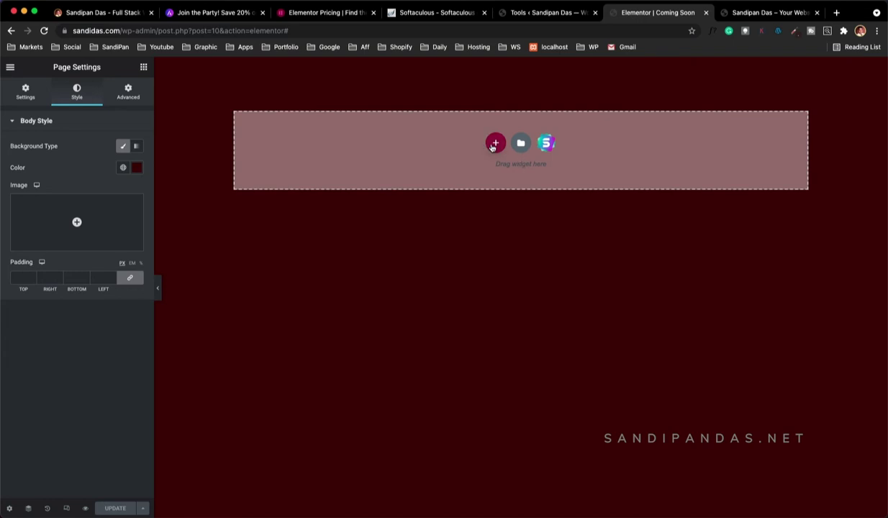
drag(493, 147, 472, 171)
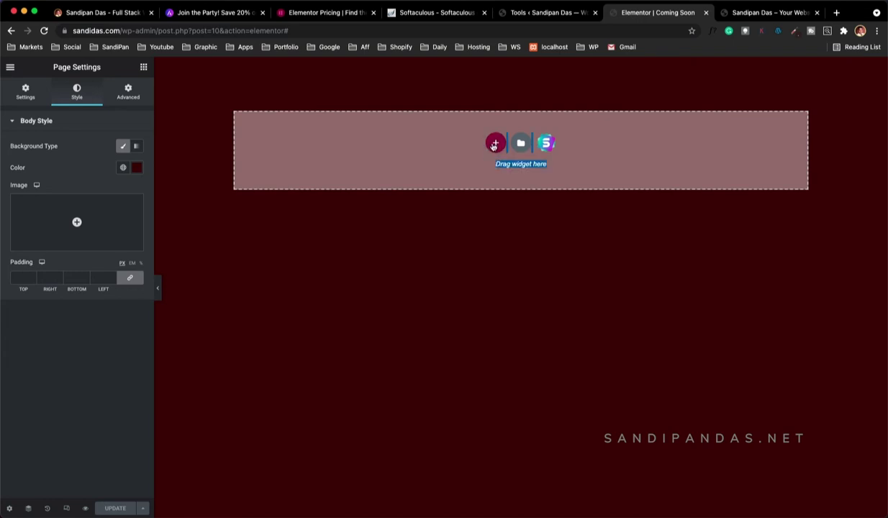
Add a one-column section with Fit To Screen height and Stretch Section on, then update
click(469, 137)
click(496, 143)
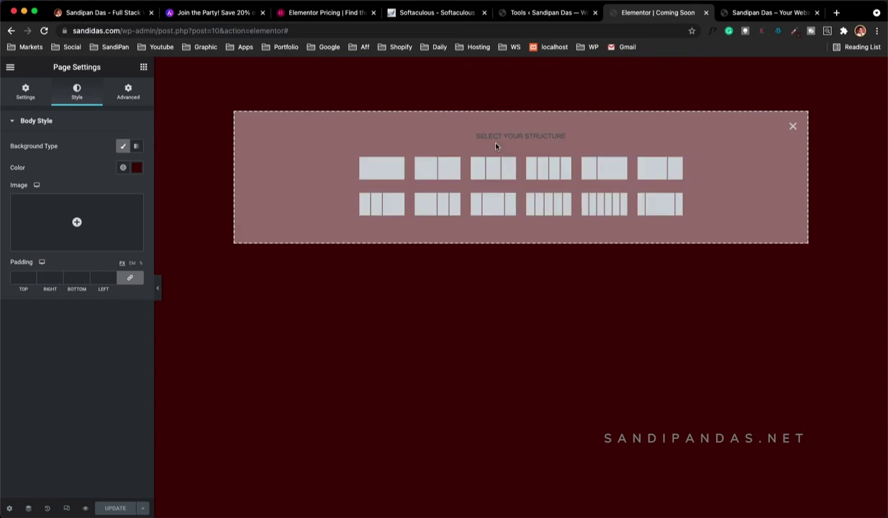
click(379, 170)
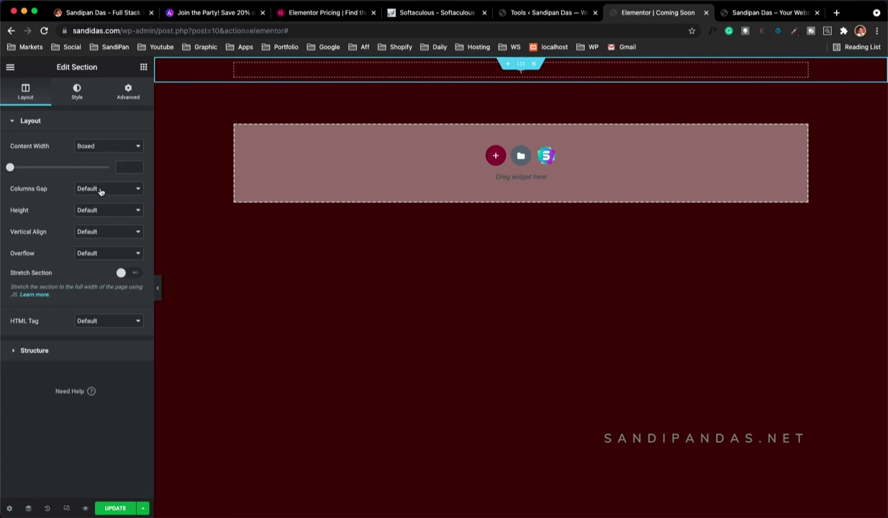
click(94, 211)
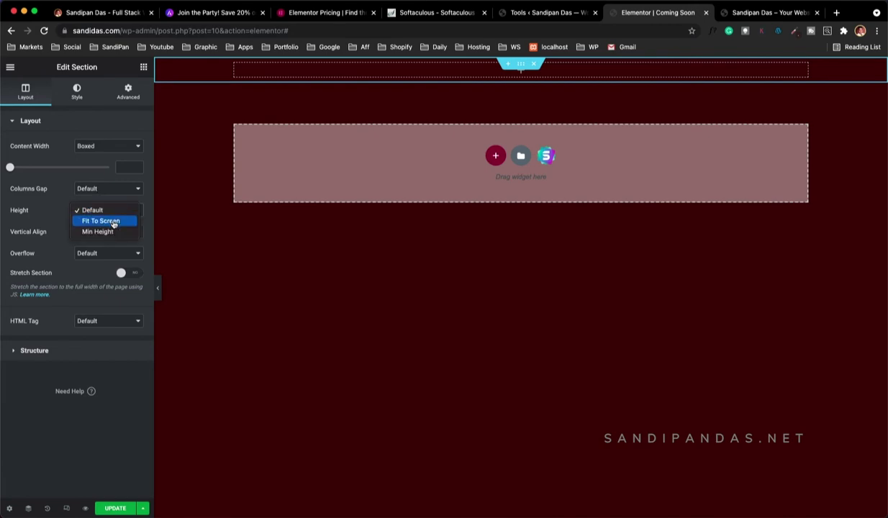
click(106, 231)
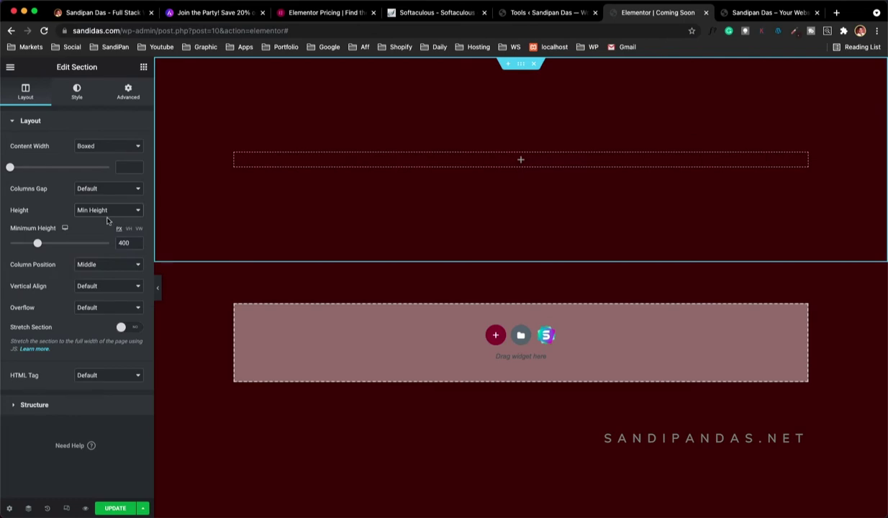
click(108, 211)
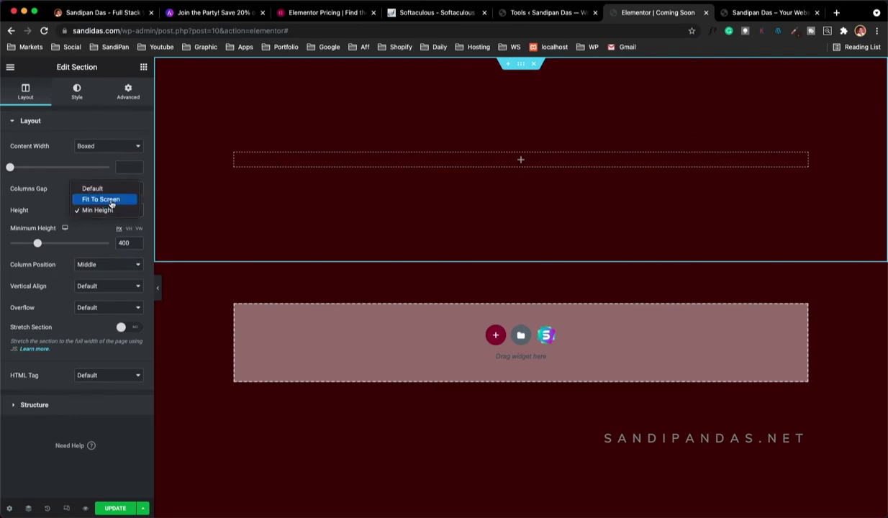
click(111, 204)
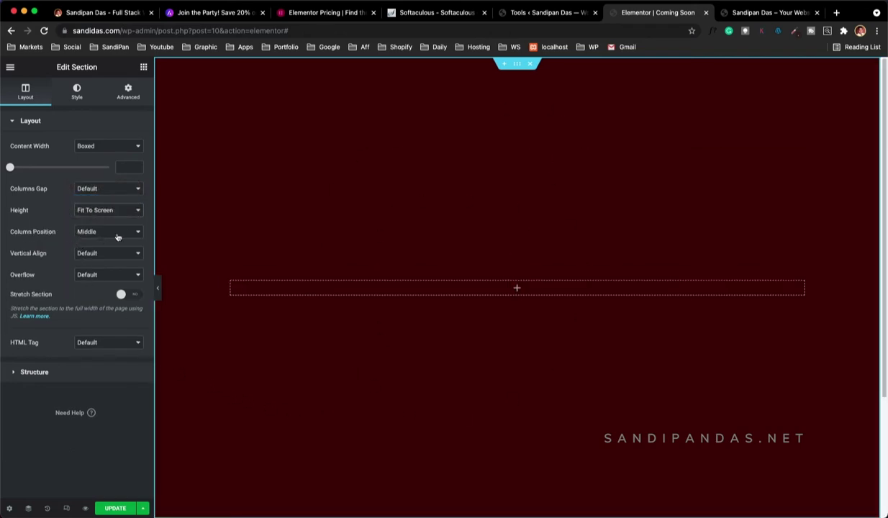
click(128, 297)
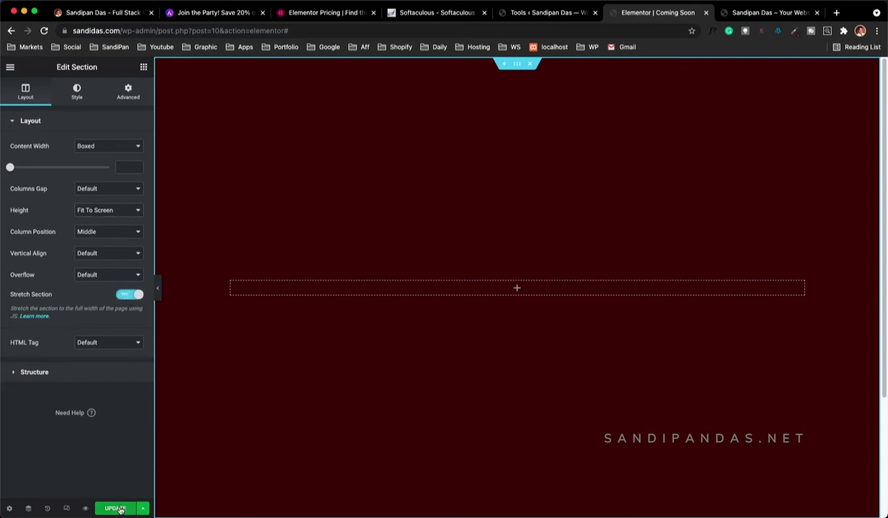
click(119, 509)
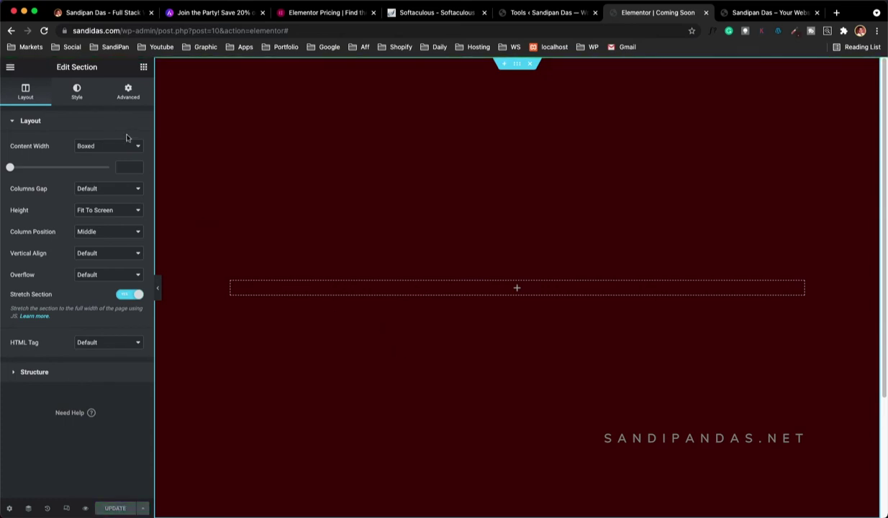
click(77, 91)
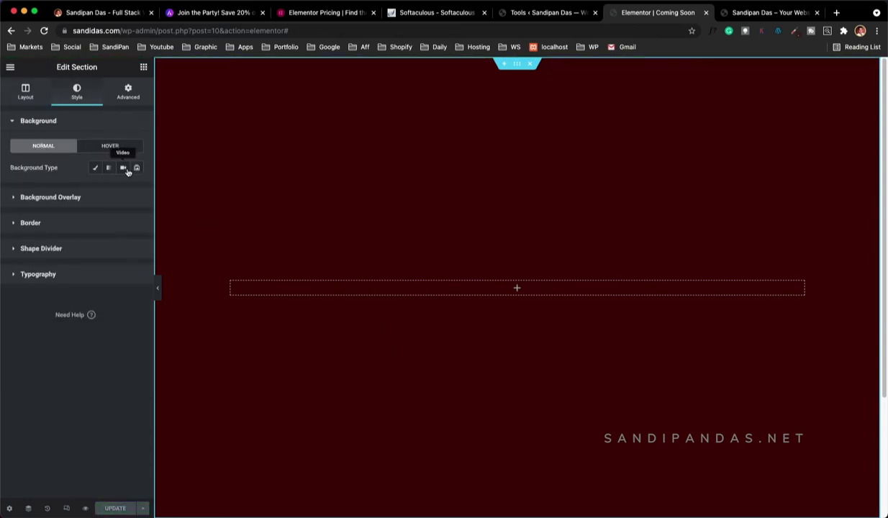
Switch the section background to a gradient from near-black red to dark maroon
click(109, 169)
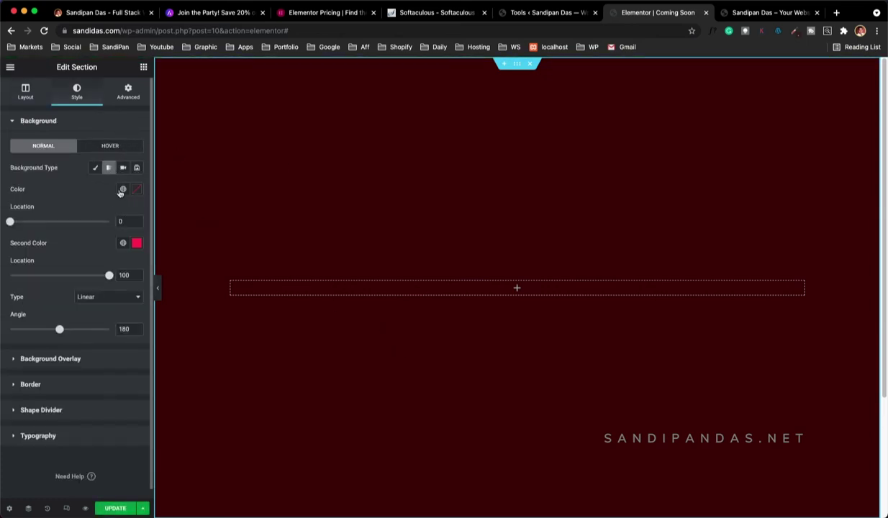
click(123, 189)
click(135, 191)
drag(115, 261, 138, 303)
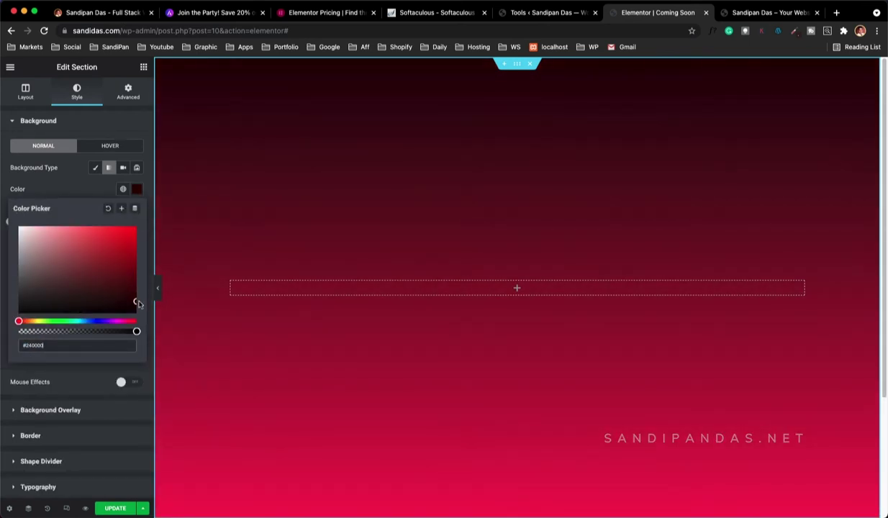
key(Escape)
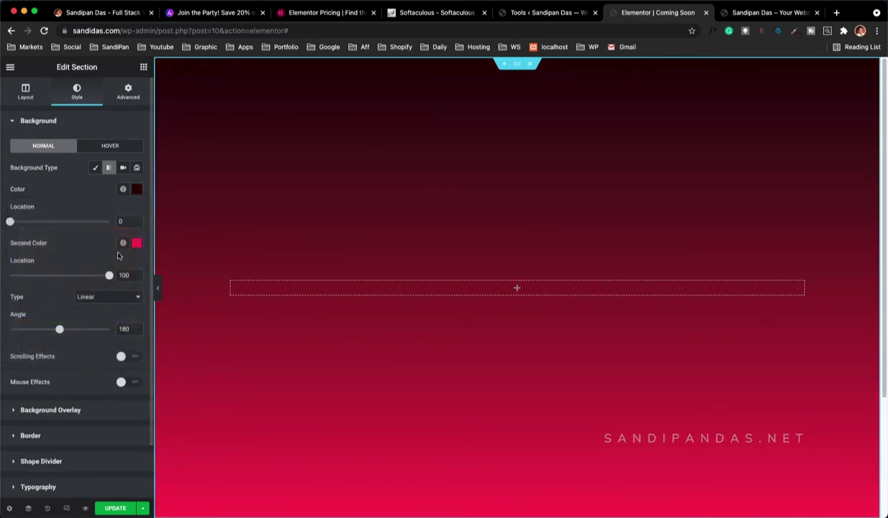
click(136, 243)
drag(129, 303, 133, 334)
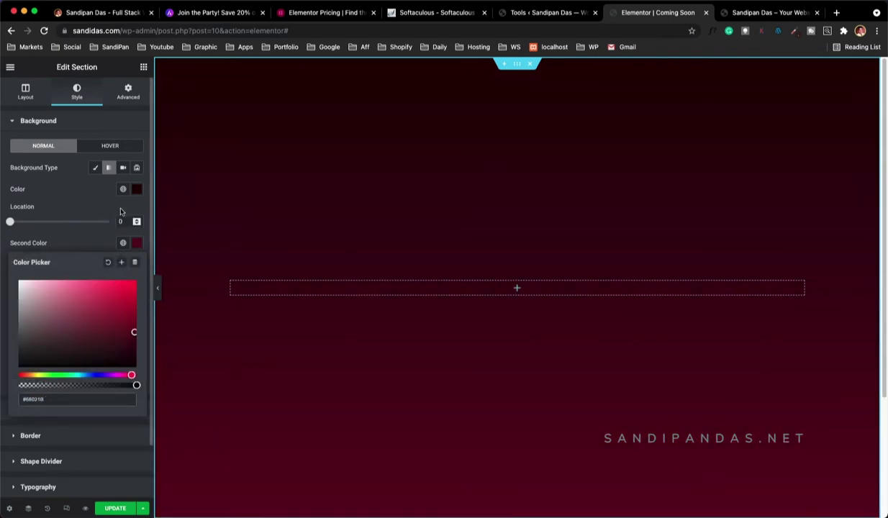
click(136, 189)
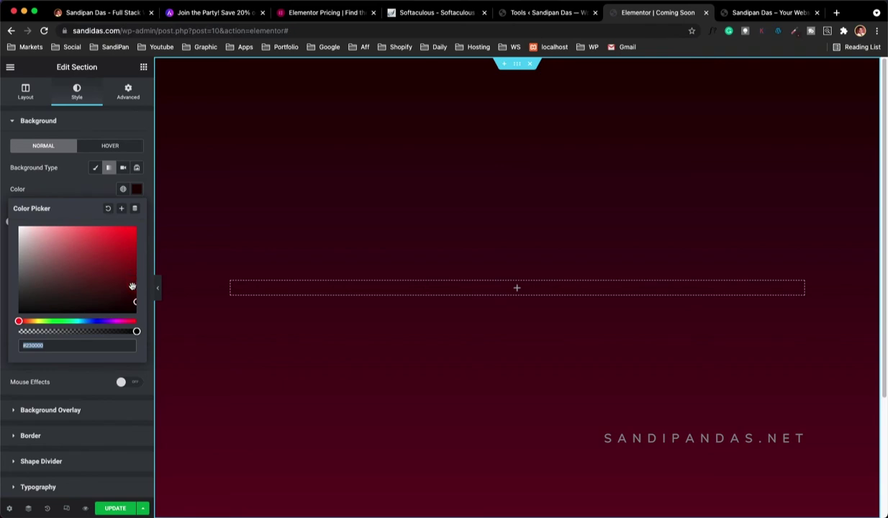
drag(132, 282, 131, 298)
click(93, 190)
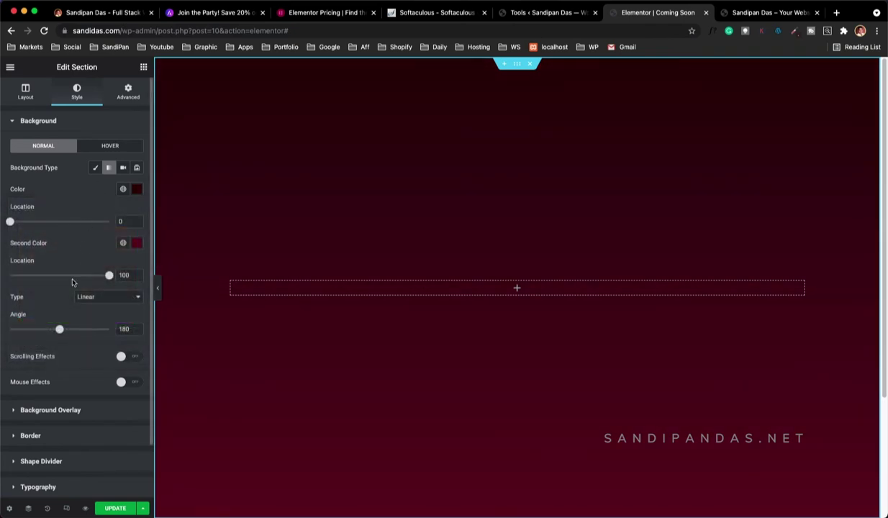
Set gradient locations 0 and 79, angle 140°, second colour #79001E, and update
mouse_move(10, 221)
mouse_down()
mouse_move(39, 221)
mouse_move(20, 221)
mouse_up()
drag(110, 275, 64, 275)
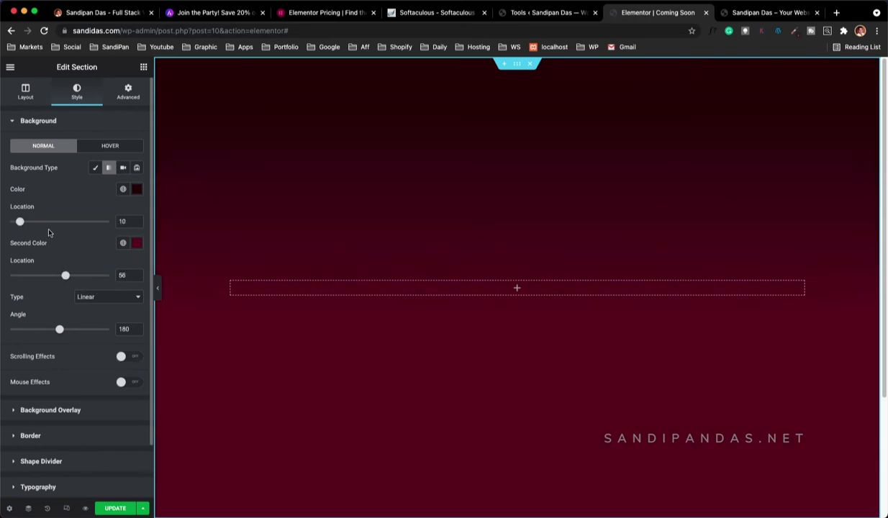
mouse_move(20, 221)
mouse_down()
mouse_move(55, 222)
mouse_move(14, 222)
mouse_up()
drag(60, 329, 49, 328)
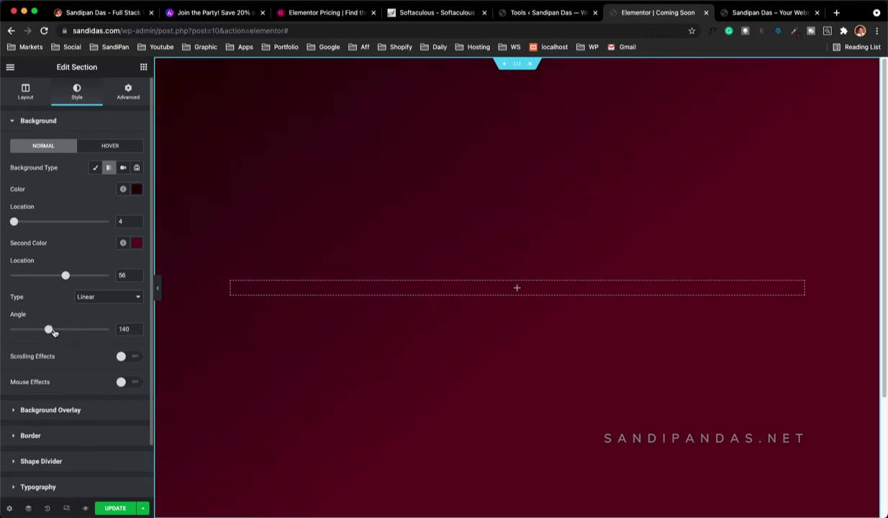
drag(65, 276, 88, 278)
drag(14, 222, 2, 236)
click(136, 242)
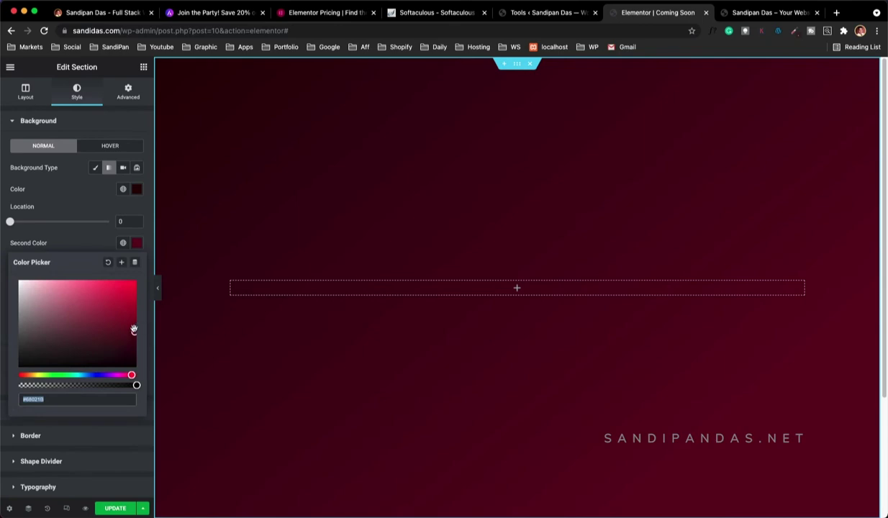
drag(134, 329, 138, 328)
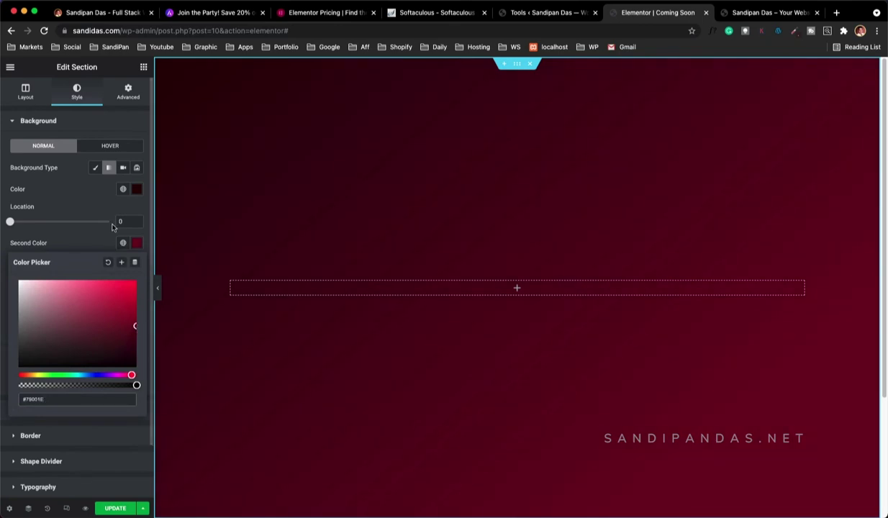
click(105, 203)
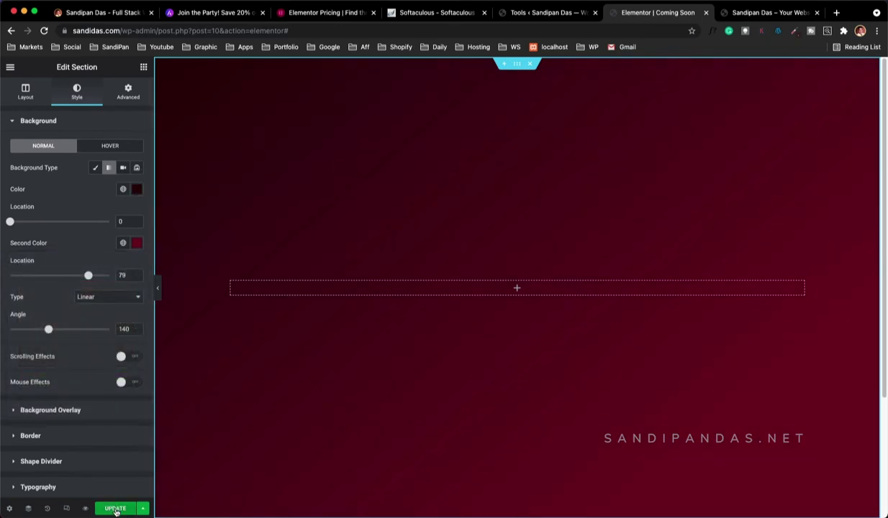
click(159, 289)
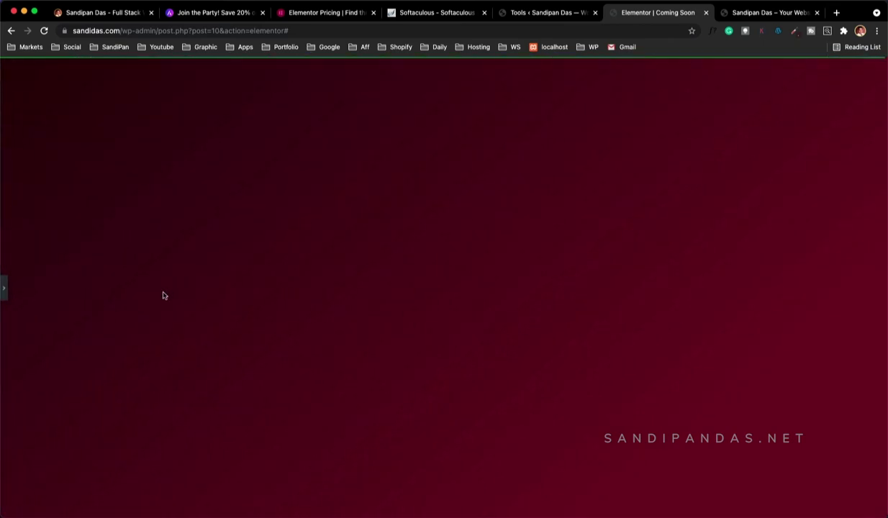
click(3, 284)
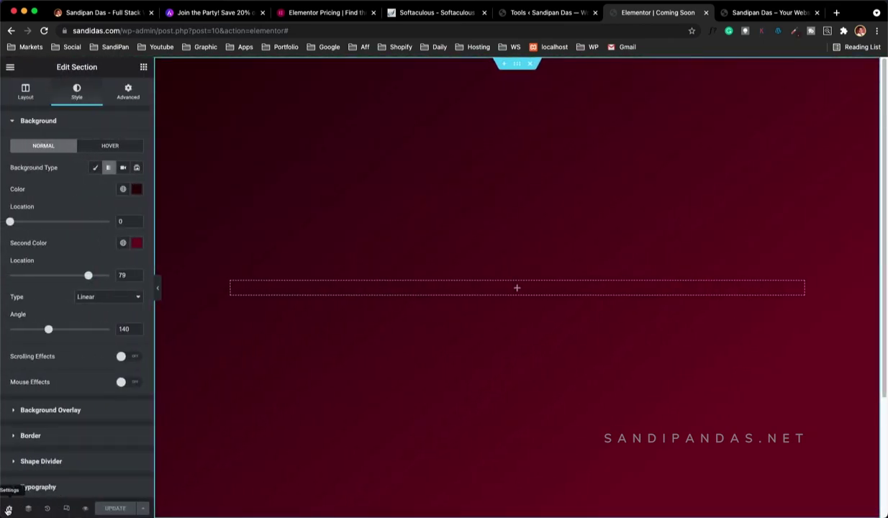
Drop a Heading widget into the section with the title 'Website launching soon'
click(143, 68)
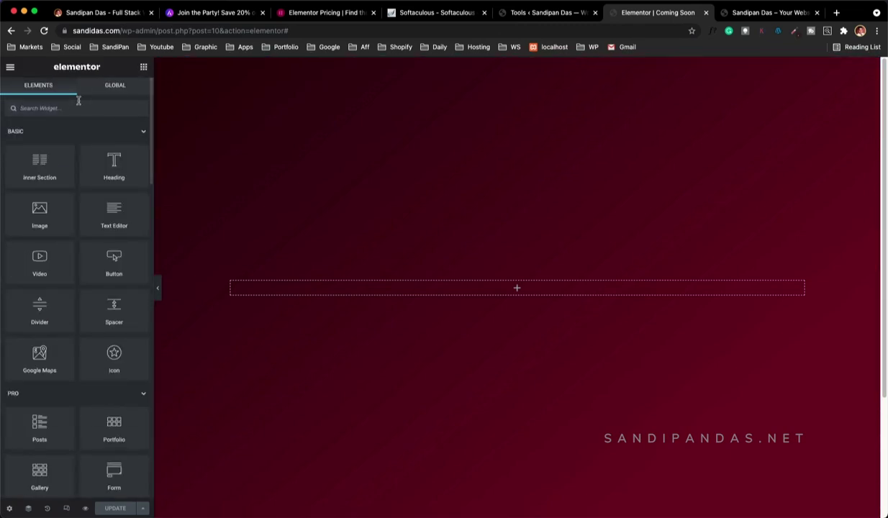
drag(117, 165, 499, 292)
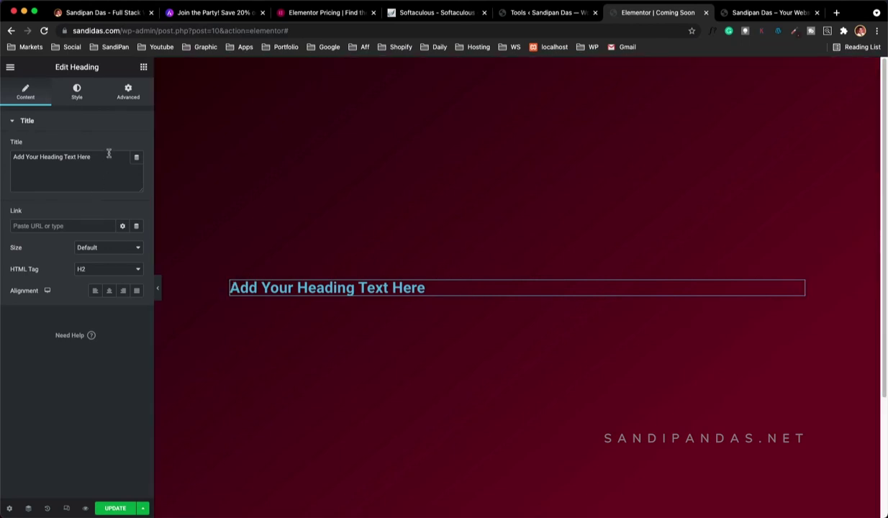
triple_click(109, 153)
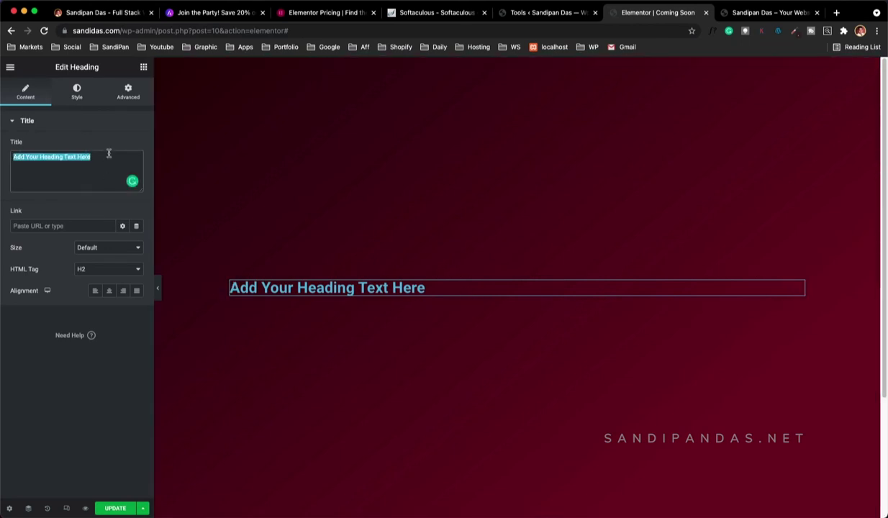
text(Websote)
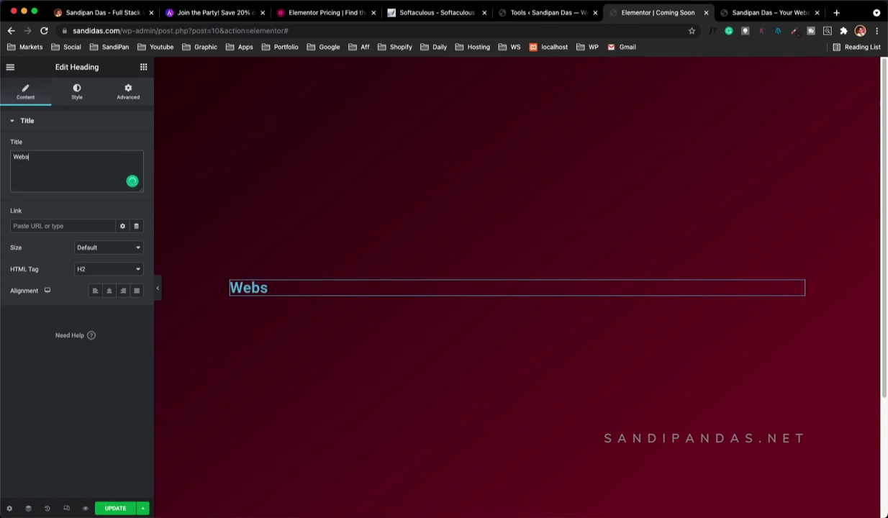
key(BackSpace)
key(BackSpace)
key(BackSpace)
text(ite)
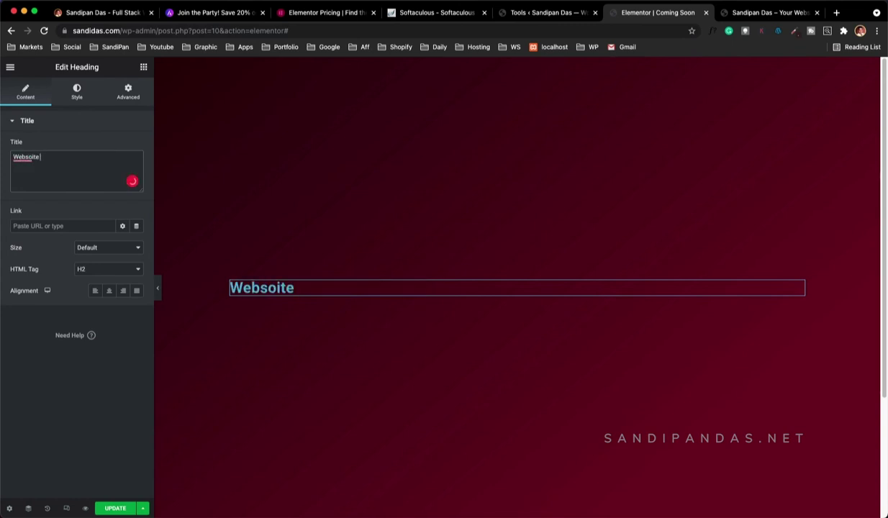
key(BackSpace)
key(BackSpace)
key(BackSpace)
text(site la)
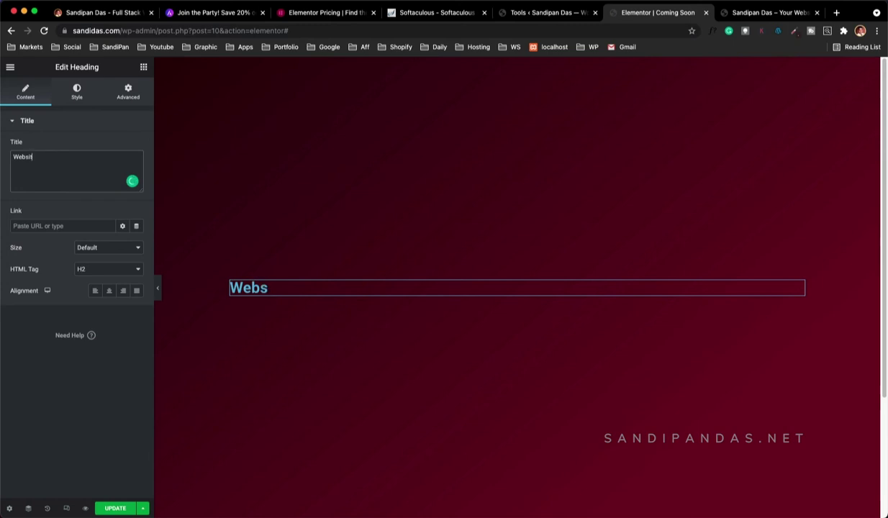
text(u)
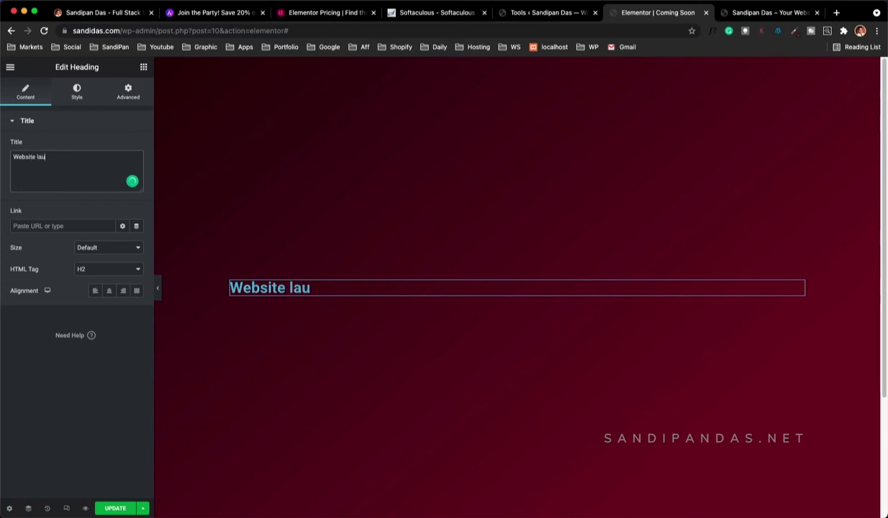
text(nching soon)
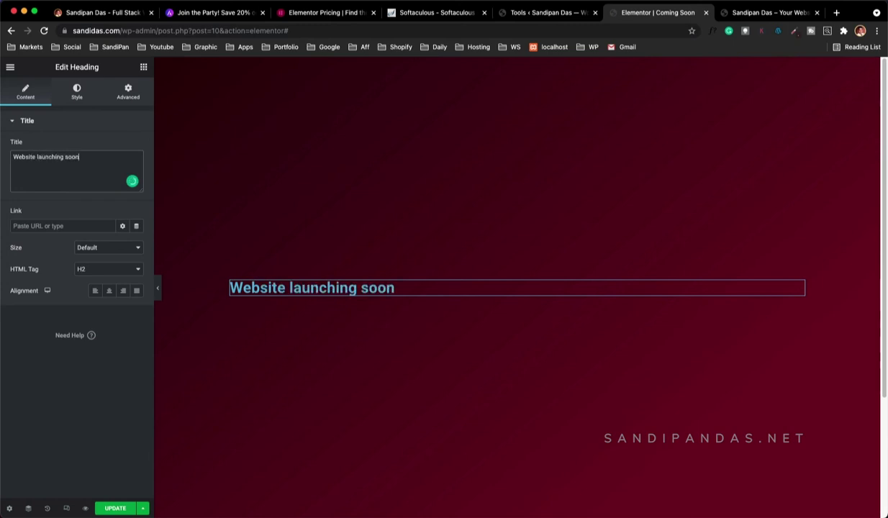
Make the heading an H1, centre-aligned, with near-white text colour
click(87, 269)
click(98, 258)
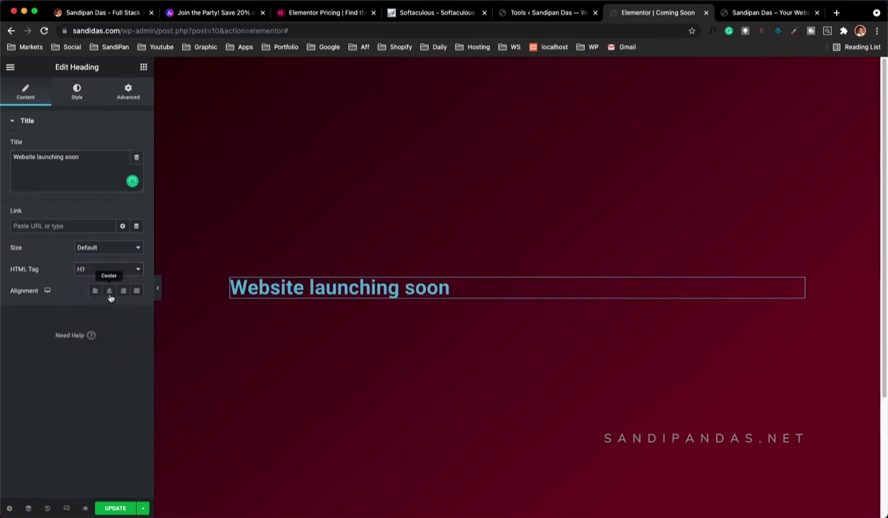
click(111, 293)
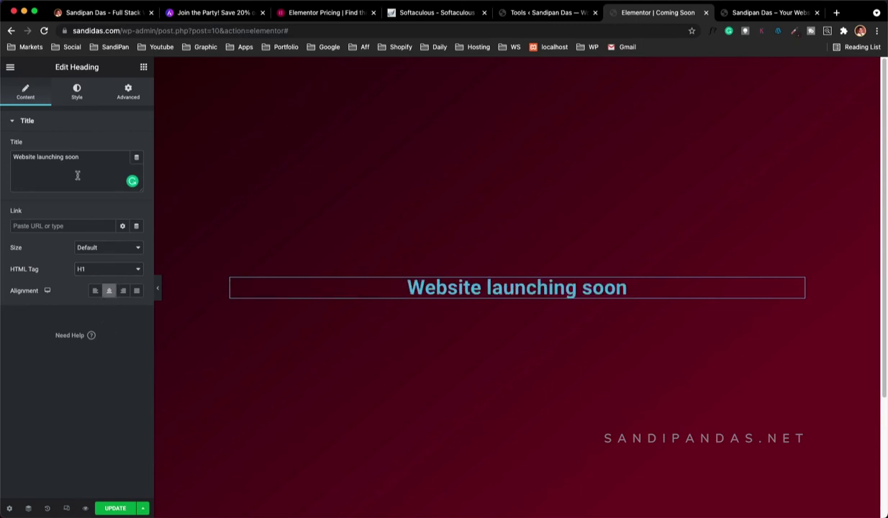
click(78, 92)
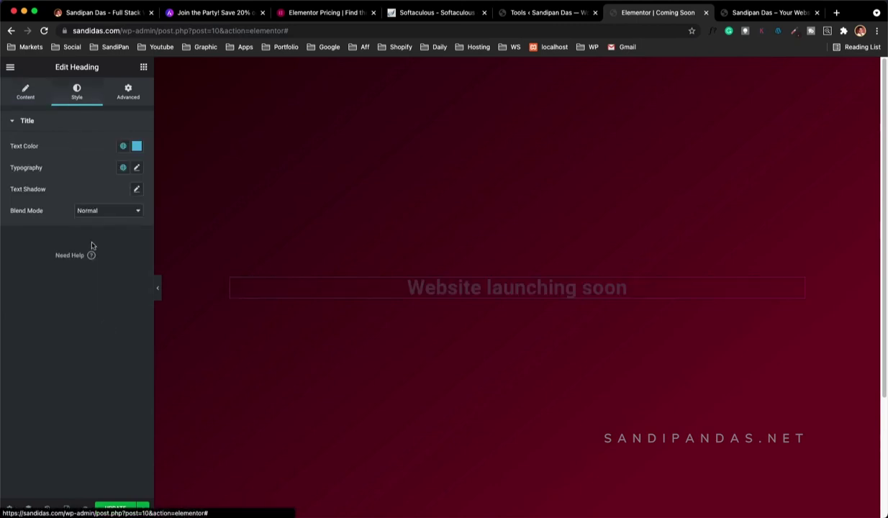
click(136, 146)
mouse_move(53, 239)
mouse_down()
mouse_move(21, 195)
mouse_move(5, 191)
mouse_up()
Set the heading's typography font family to Mulish
click(103, 351)
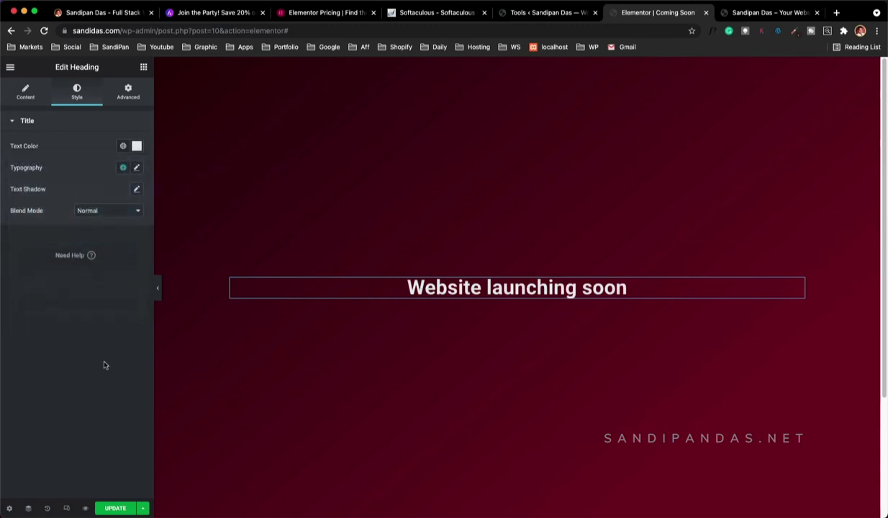
click(136, 169)
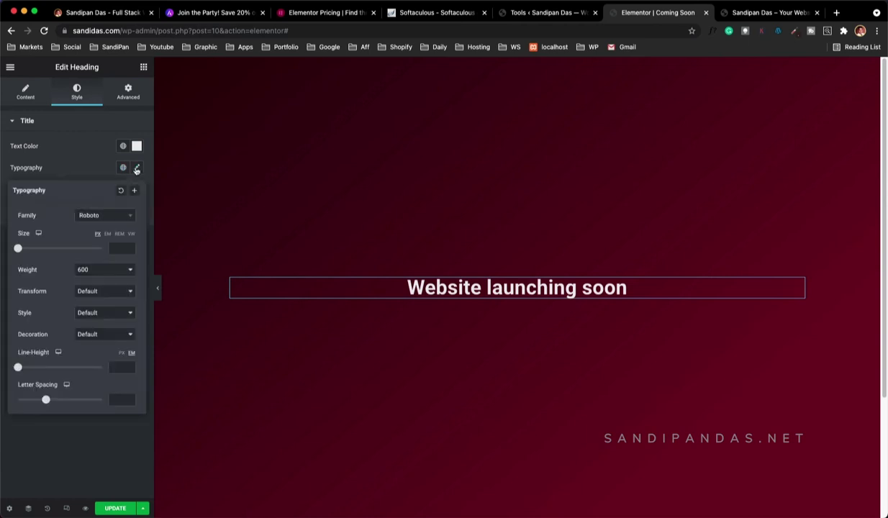
click(104, 272)
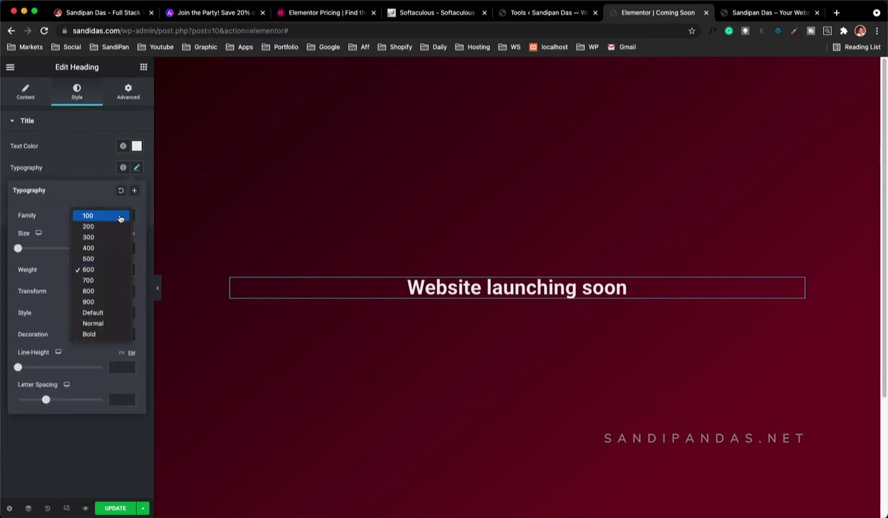
key(Escape)
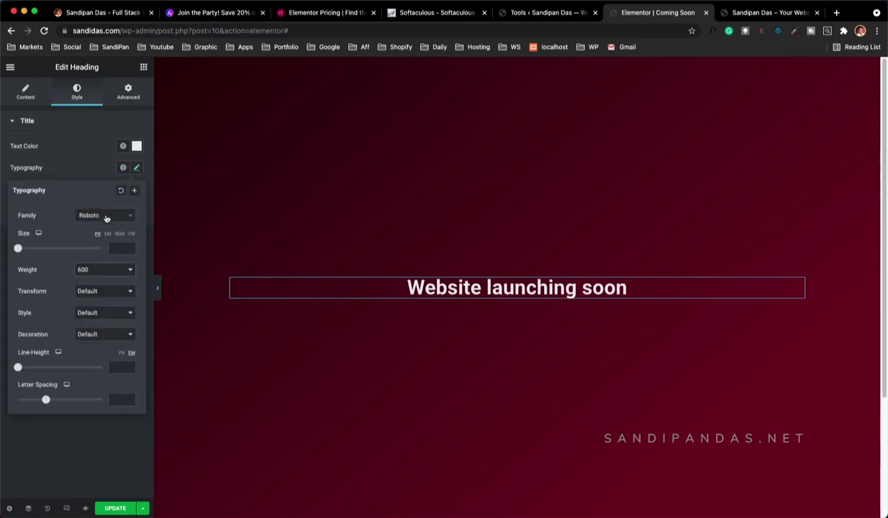
click(133, 216)
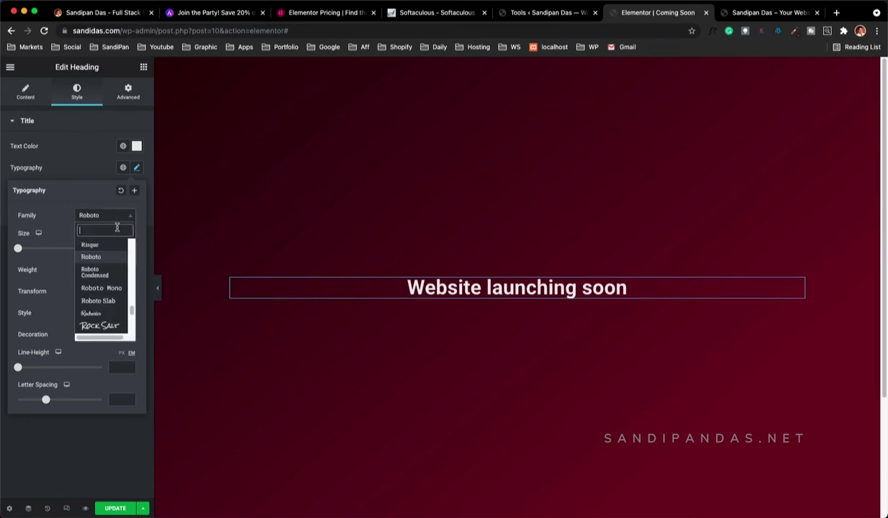
text(mul)
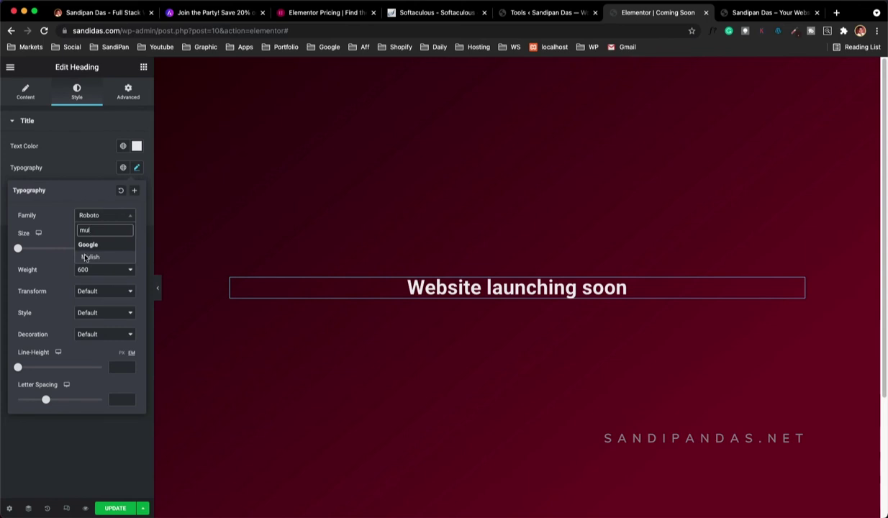
click(85, 257)
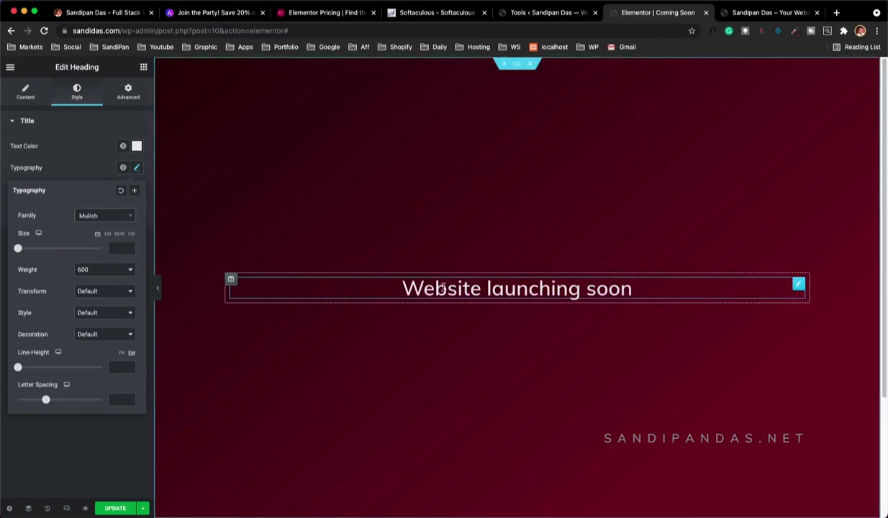
Make the heading uppercase, size 4 vw, weight 900, and save
click(90, 291)
click(108, 304)
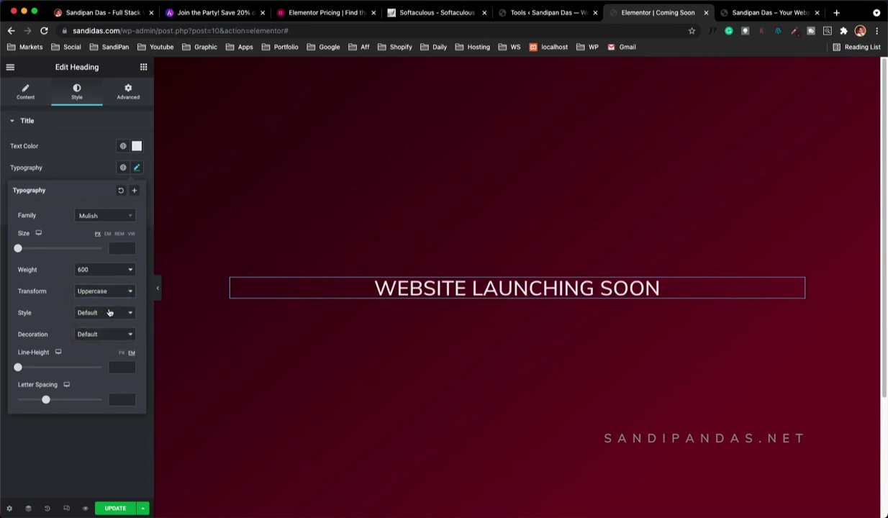
click(131, 235)
click(114, 249)
text(4)
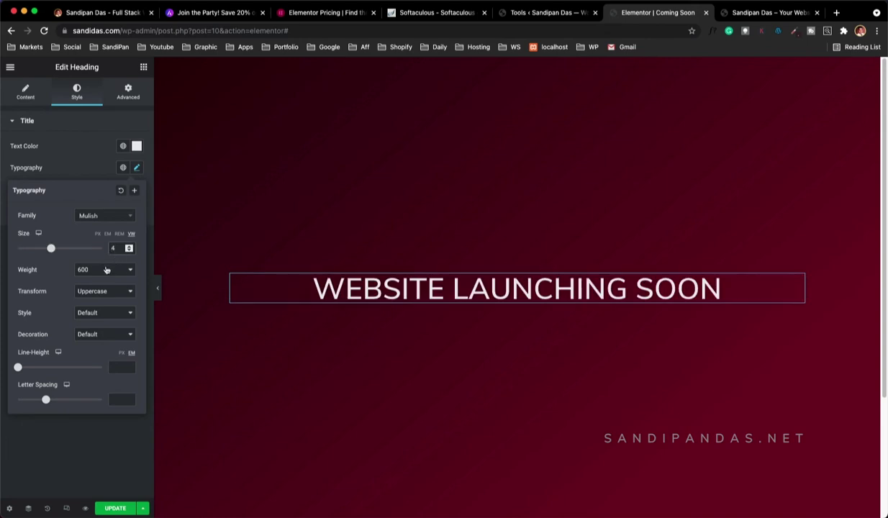
click(101, 268)
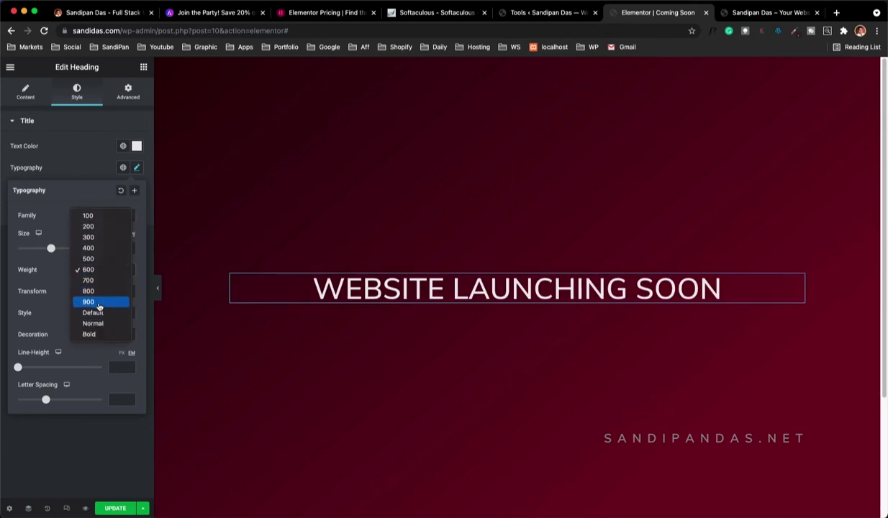
click(97, 302)
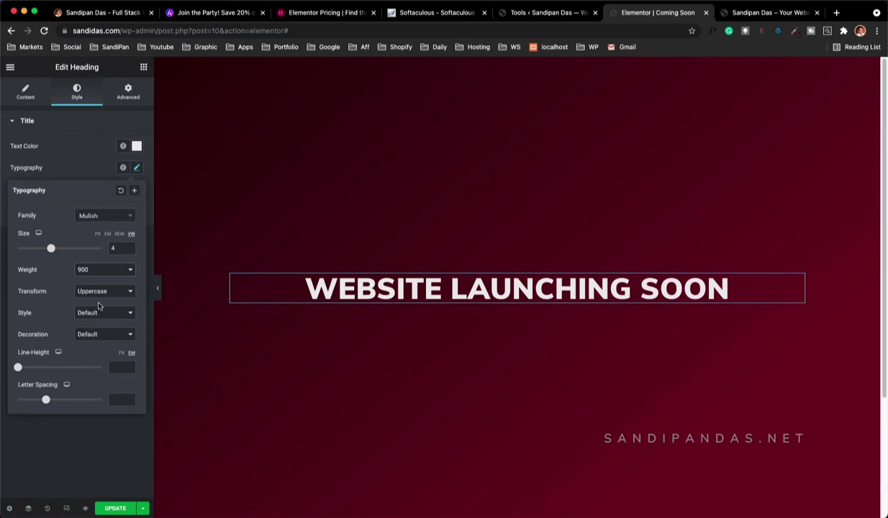
click(87, 126)
key(super+s)
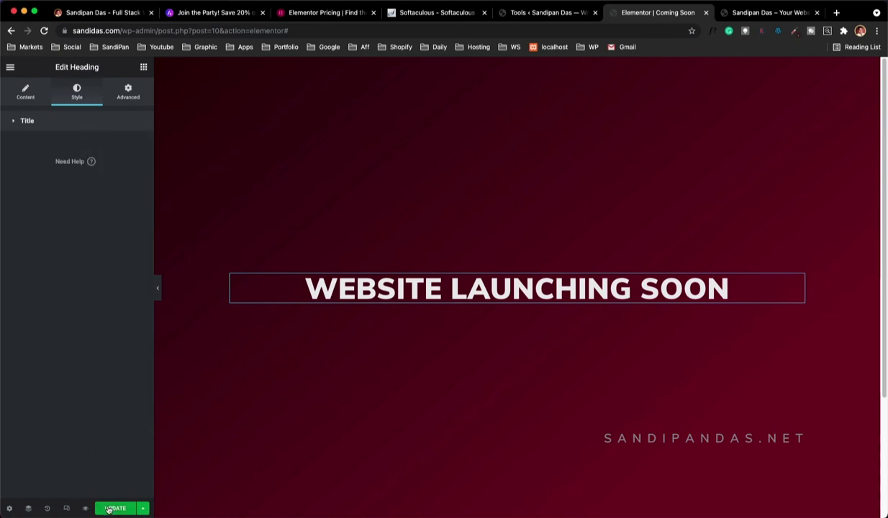
Preview the heading with the panel hidden, then reopen its Title style settings
click(158, 288)
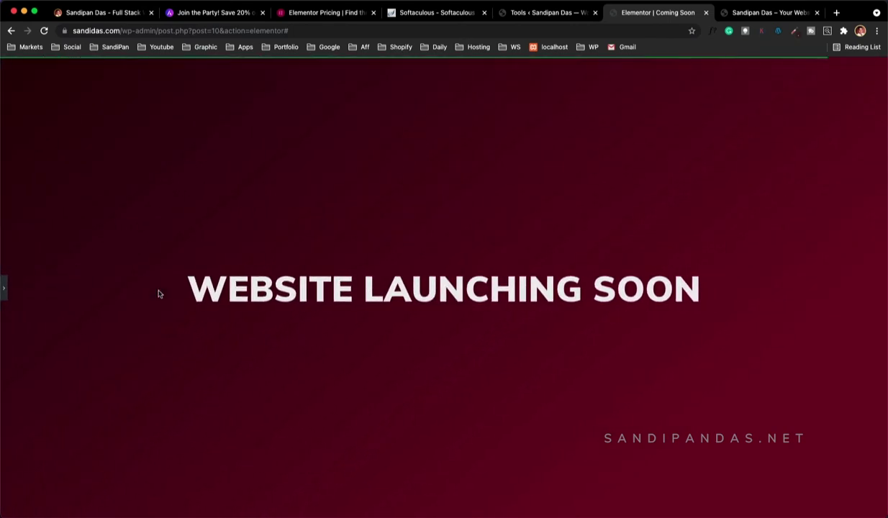
drag(160, 293, 675, 278)
click(497, 300)
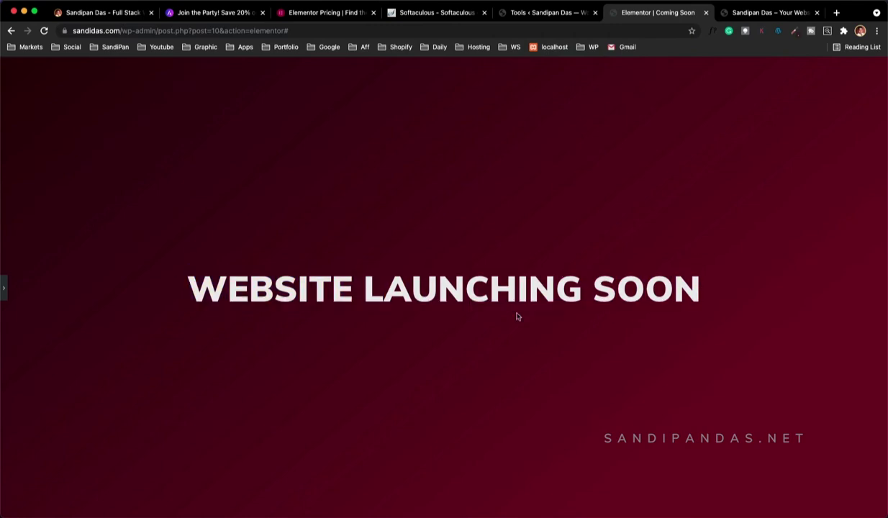
click(4, 288)
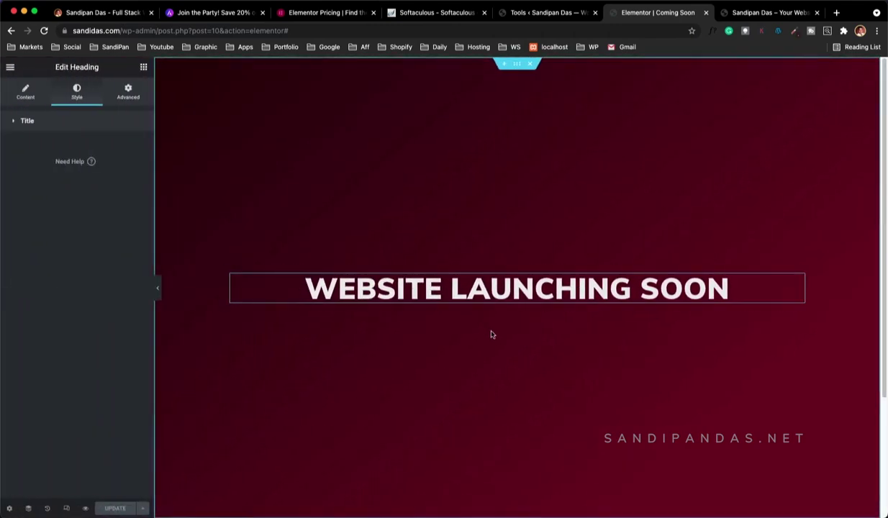
click(46, 123)
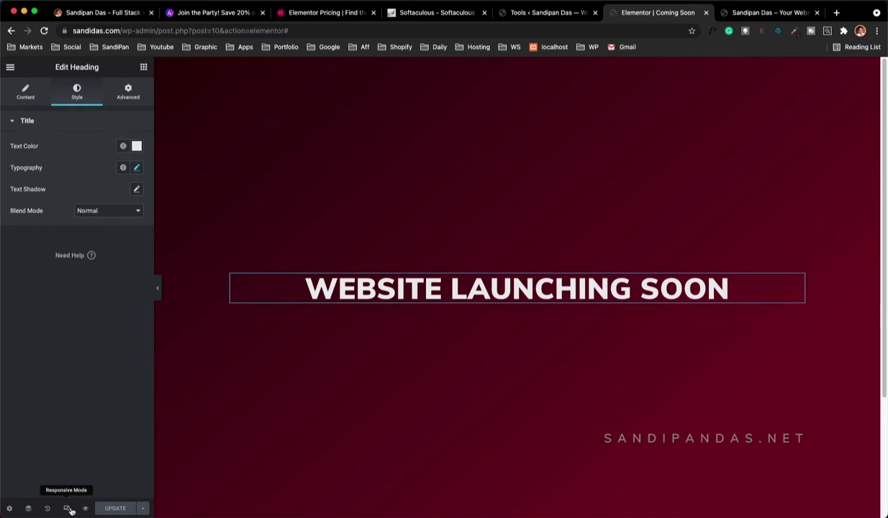
In mobile Responsive Mode, set the heading size to 36 px
click(69, 509)
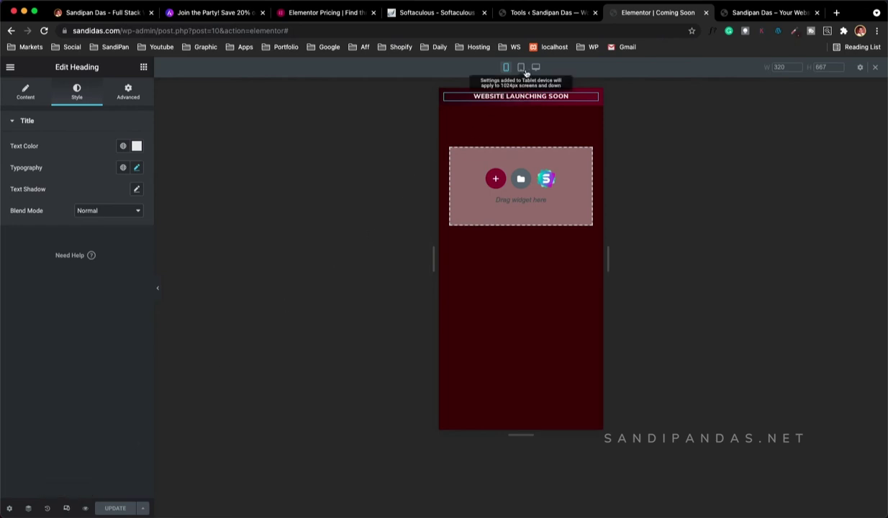
click(136, 167)
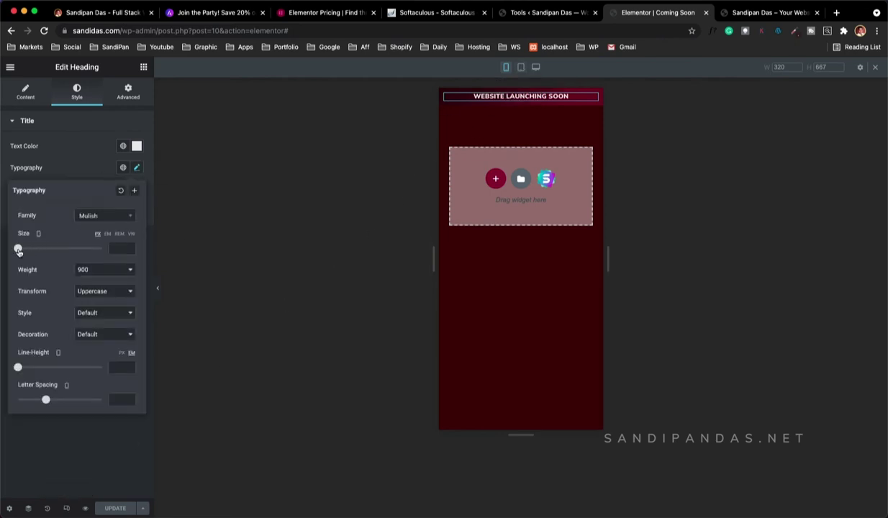
drag(19, 249, 33, 250)
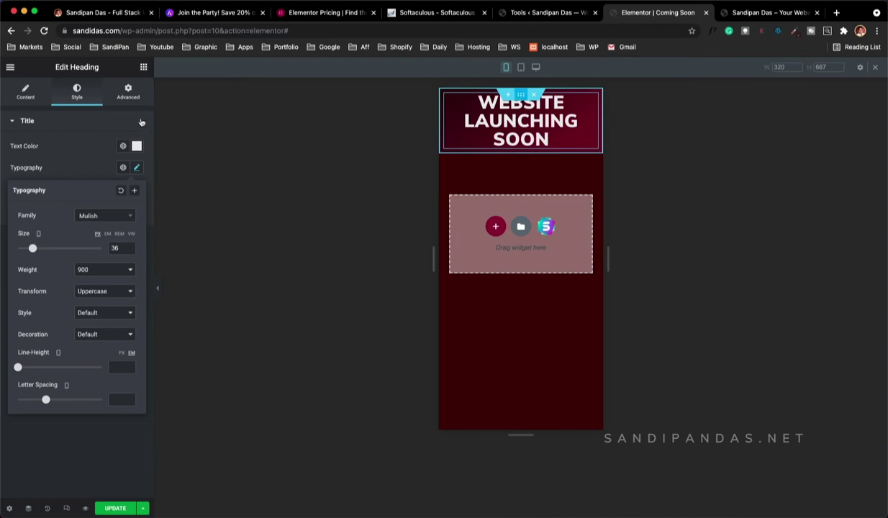
Give the section 100 px top and bottom padding on mobile, update, and preview
click(520, 96)
click(128, 92)
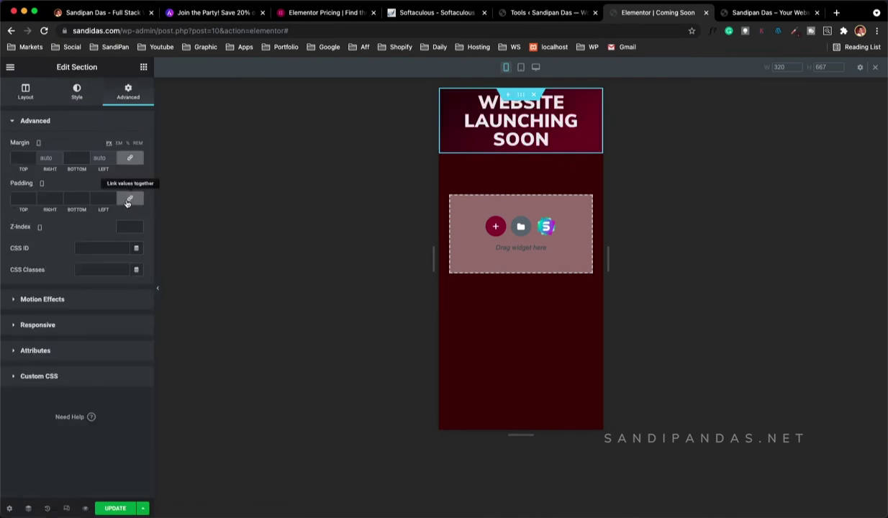
click(131, 199)
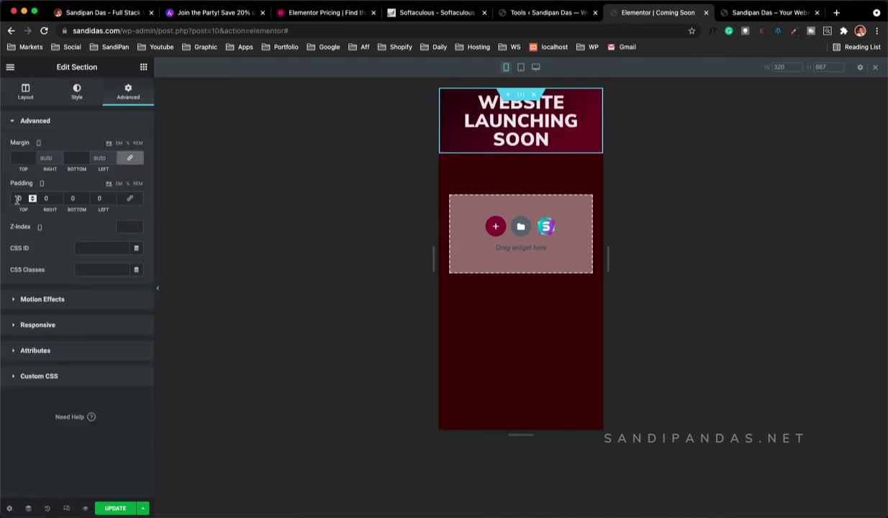
text(100)
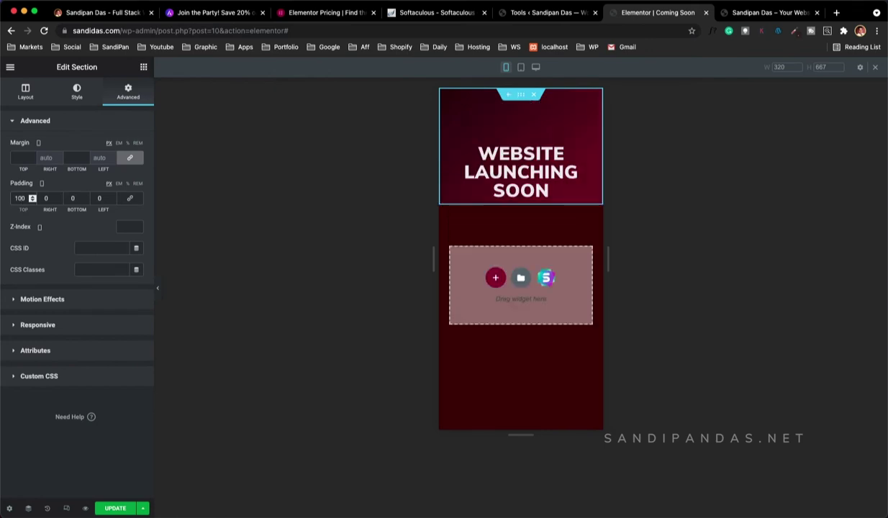
click(72, 198)
text(100)
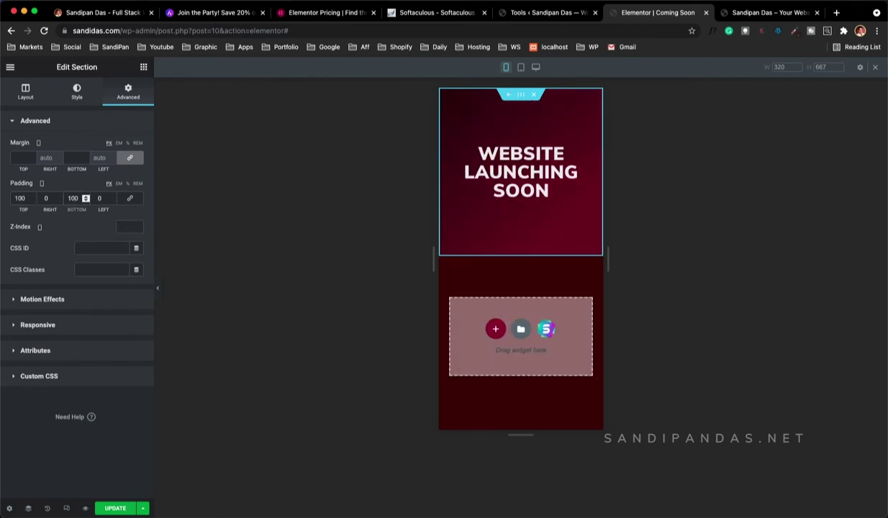
click(119, 509)
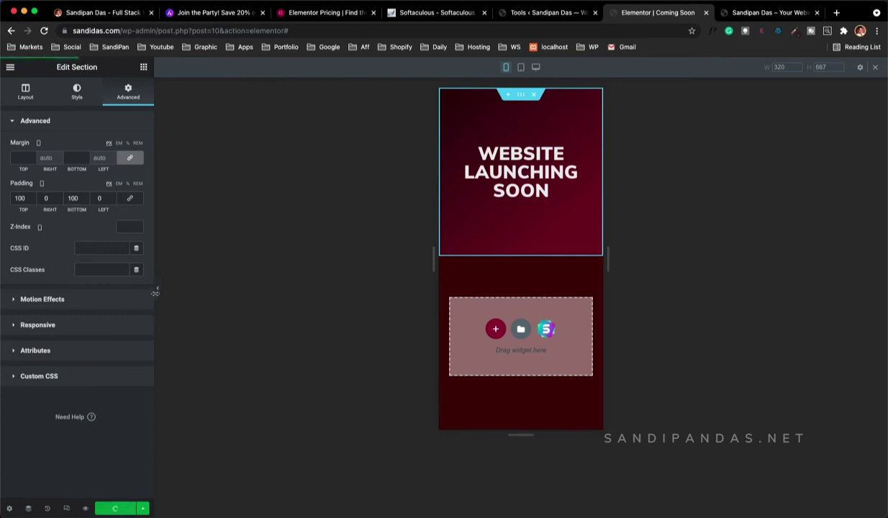
click(157, 288)
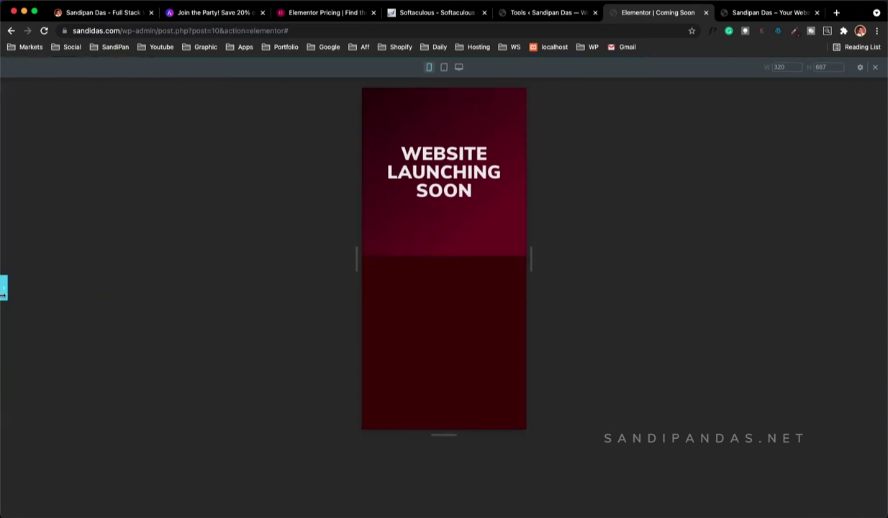
click(4, 288)
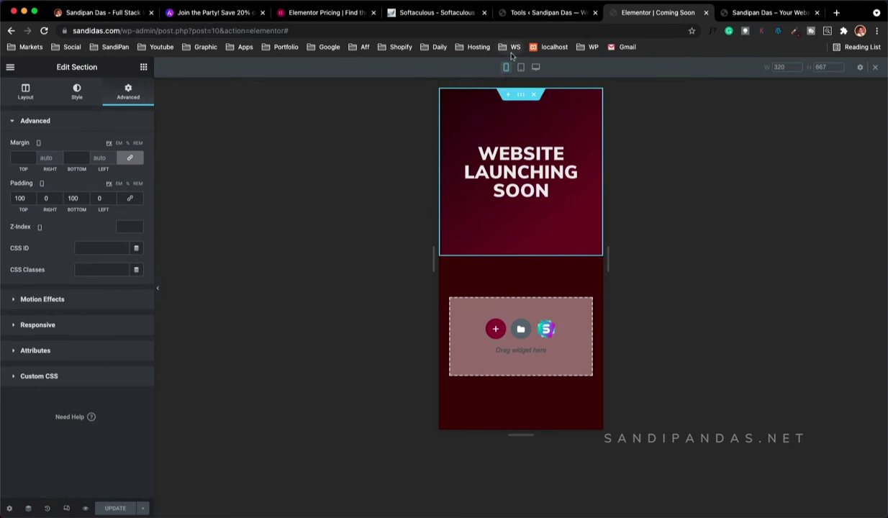
In tablet view, set the heading font size to 79 px, update the page, and return to desktop view
click(521, 67)
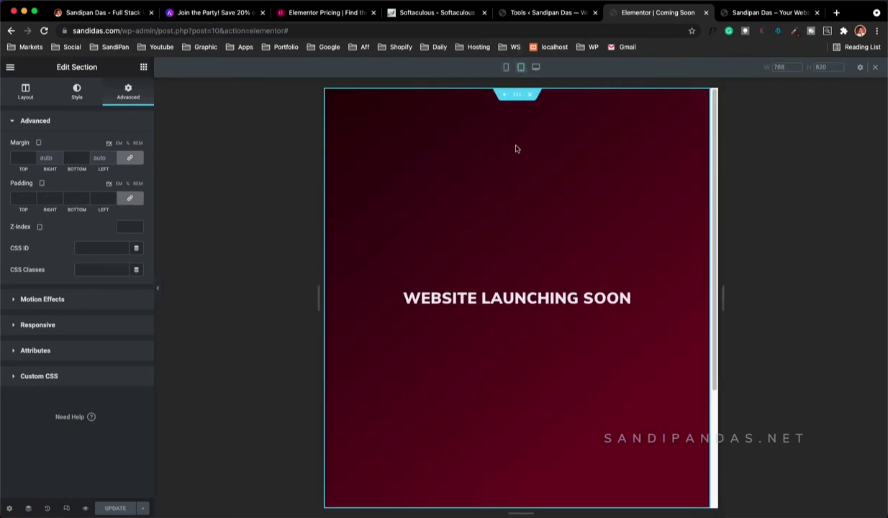
click(699, 297)
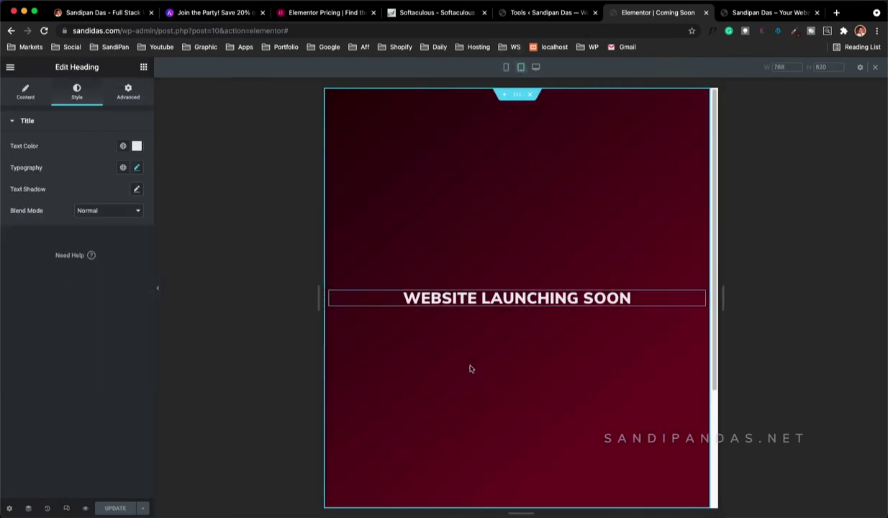
click(137, 169)
drag(20, 250, 53, 250)
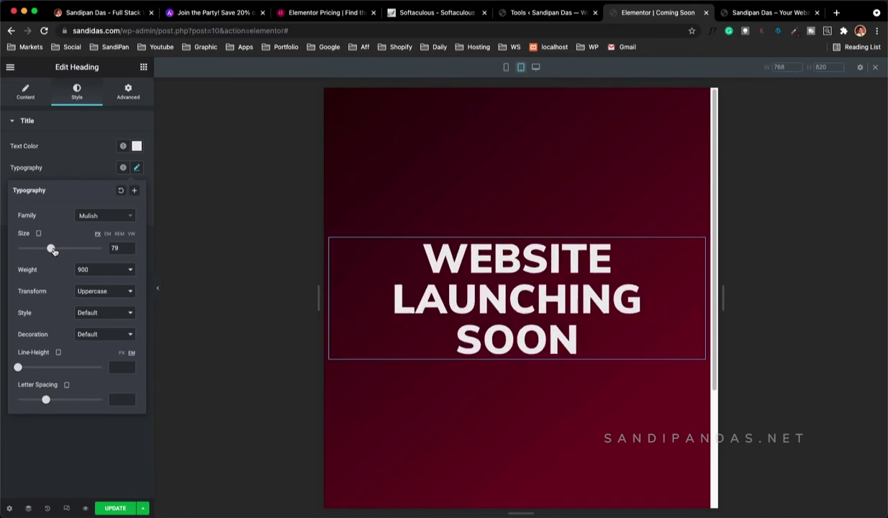
click(94, 466)
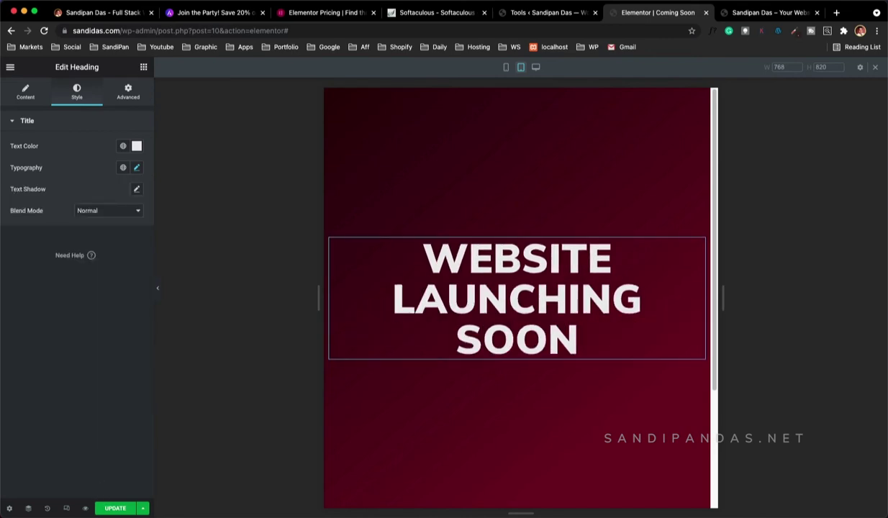
click(116, 508)
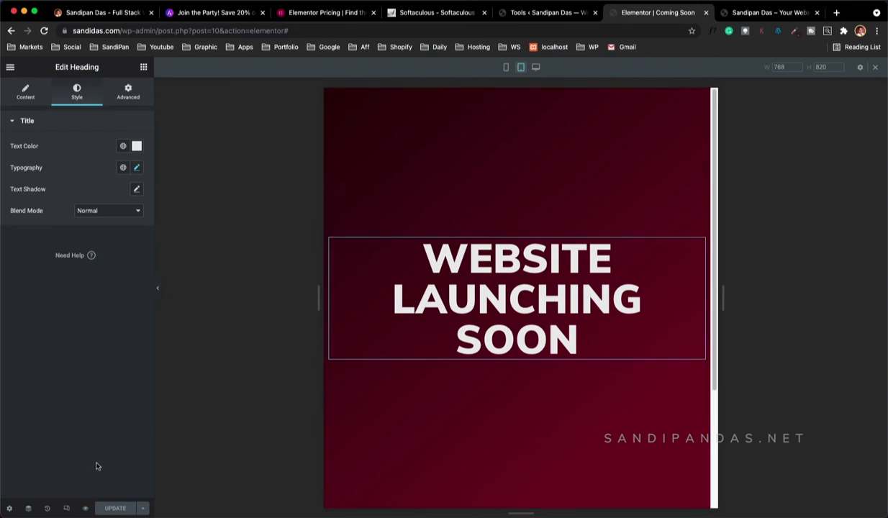
click(75, 508)
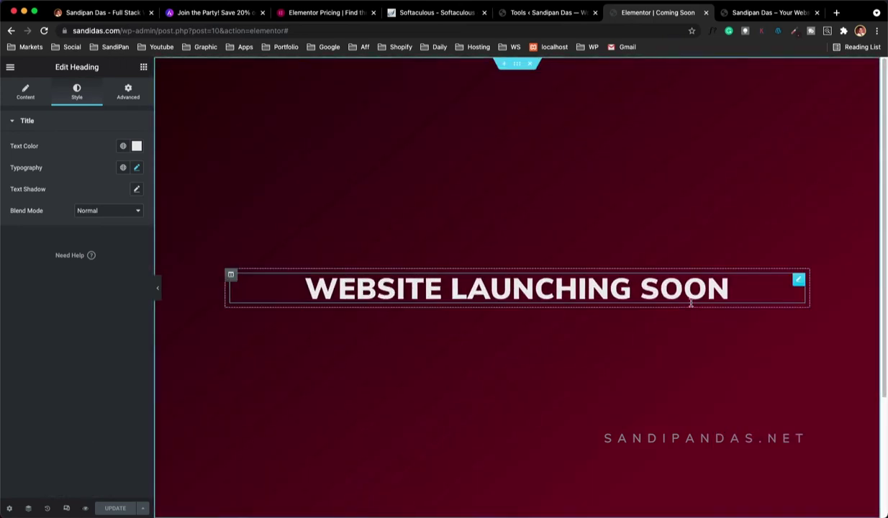
Search the widgets for 'cou' and drop the Countdown widget below the heading
click(143, 67)
text(clo)
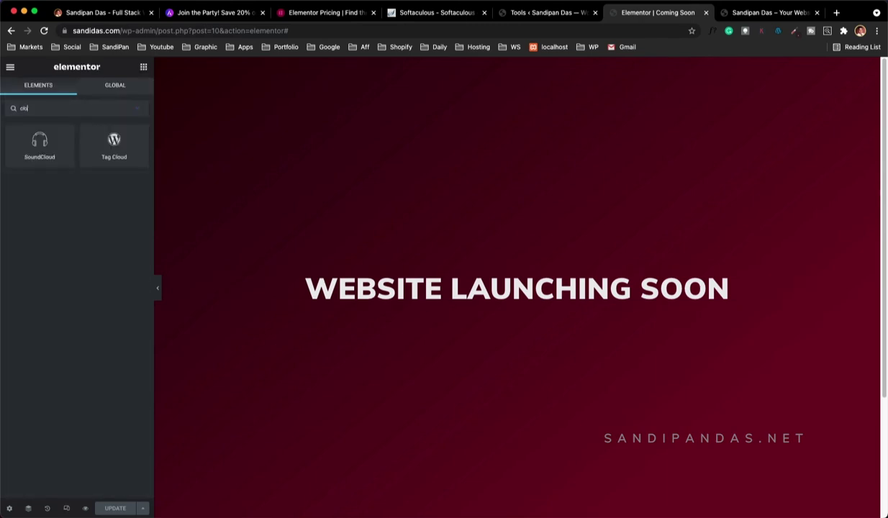
key(BackSpace)
key(BackSpace)
key(BackSpace)
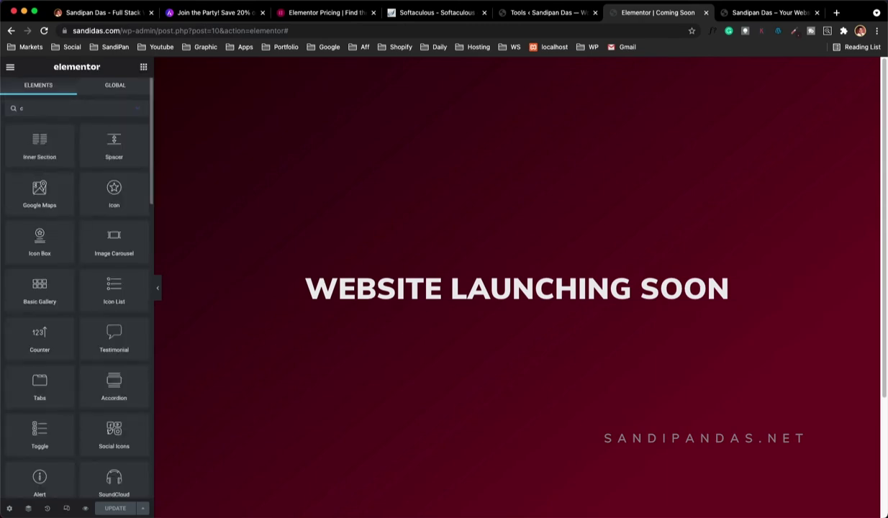
text(cl)
key(BackSpace)
key(BackSpace)
scroll(65, 314, down, 5)
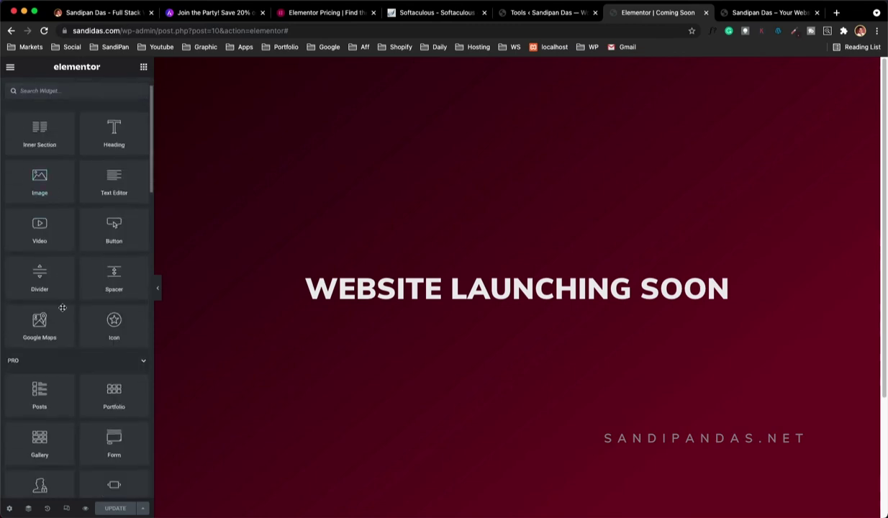
text(t)
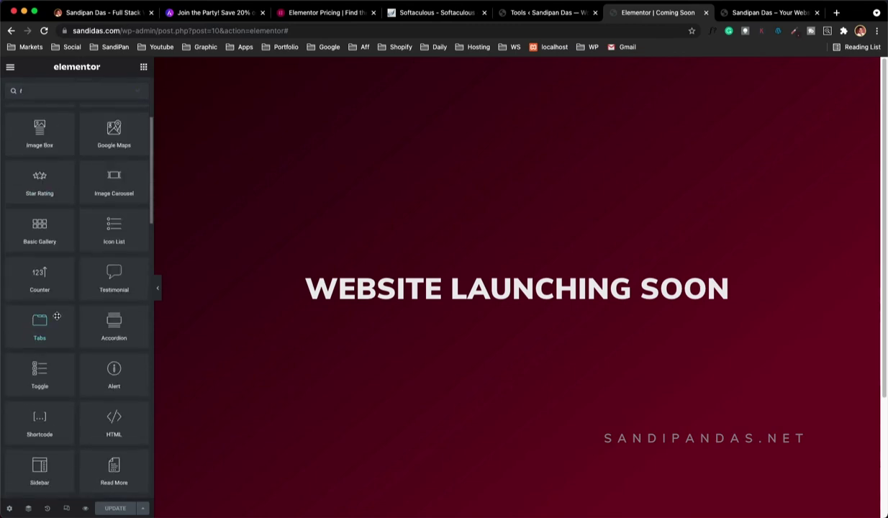
key(BackSpace)
text(co)
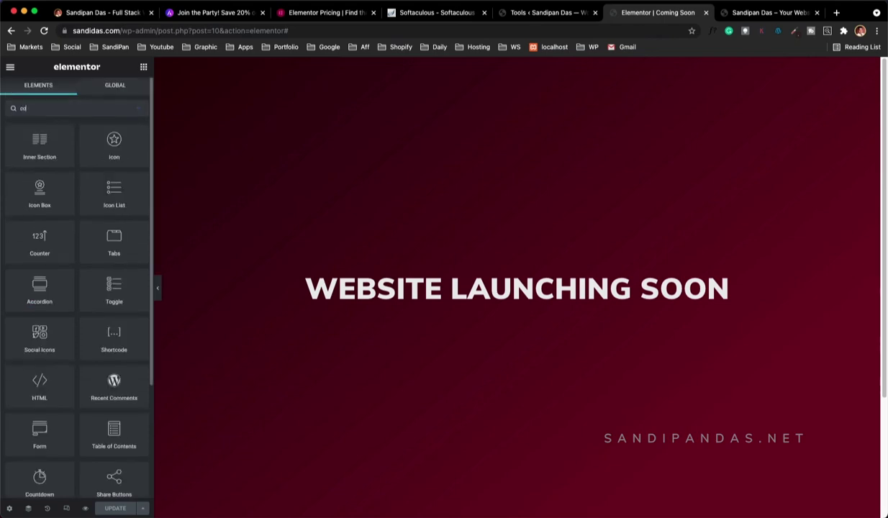
text(u)
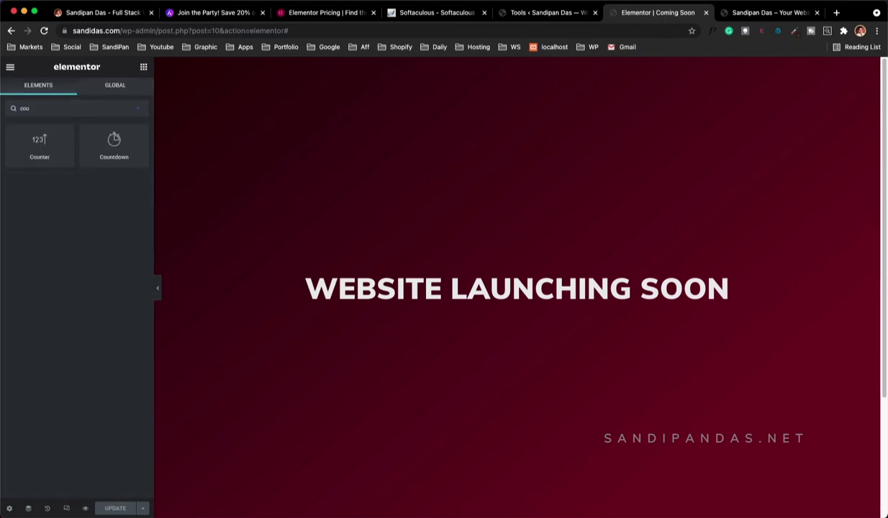
drag(94, 152, 514, 300)
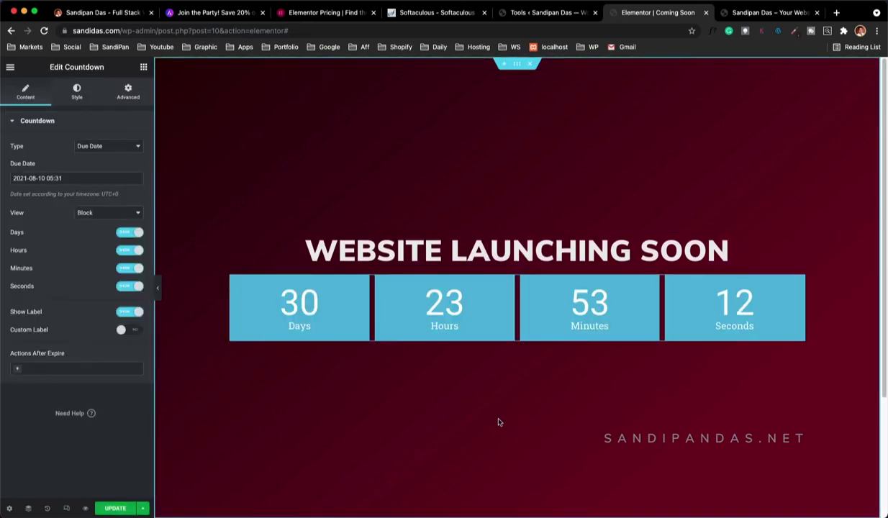
Change the countdown due date to 25 July 2021, 05:31
click(94, 180)
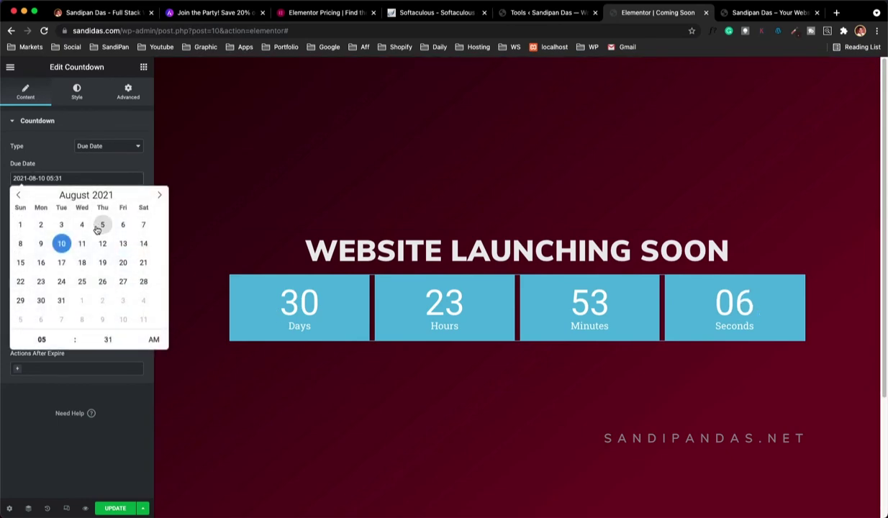
click(23, 195)
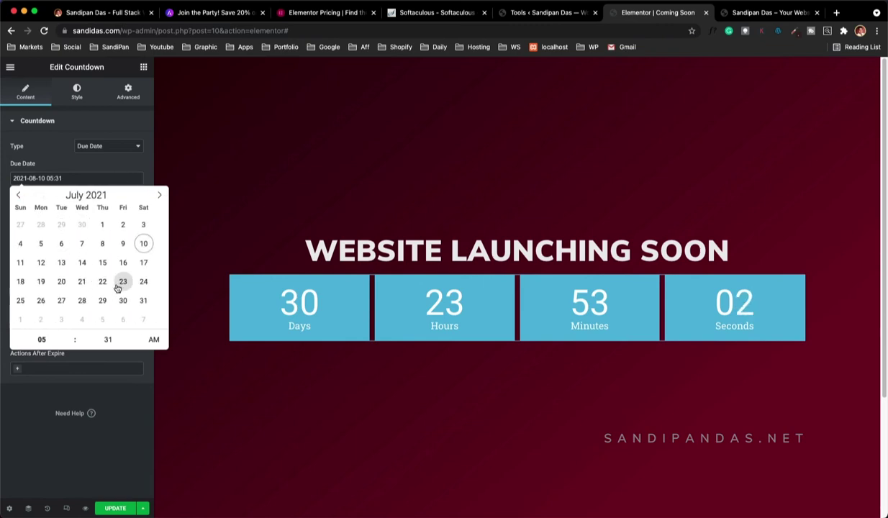
click(22, 301)
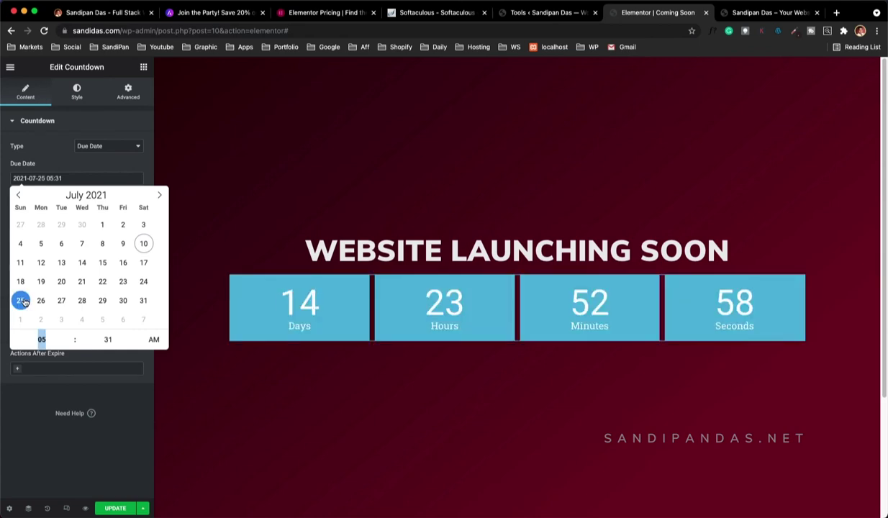
click(79, 452)
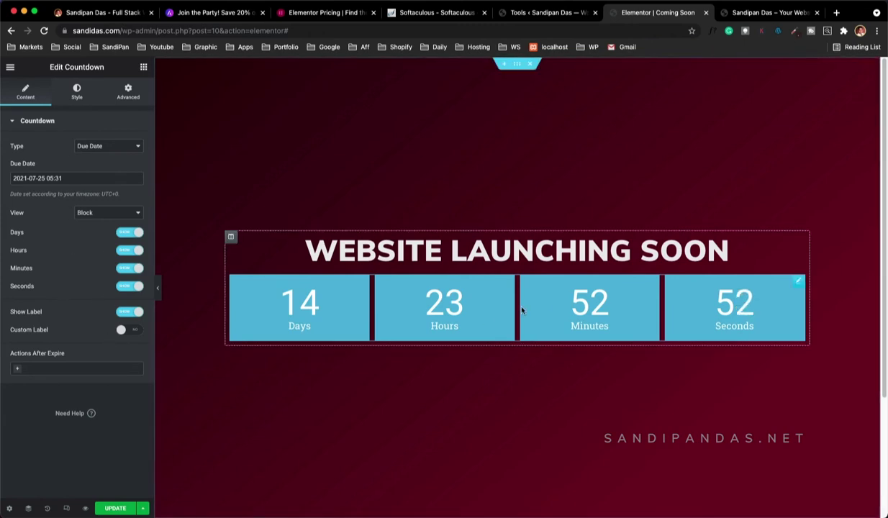
Set Seconds to Hide while keeping Hours and Minutes shown in the countdown
click(123, 288)
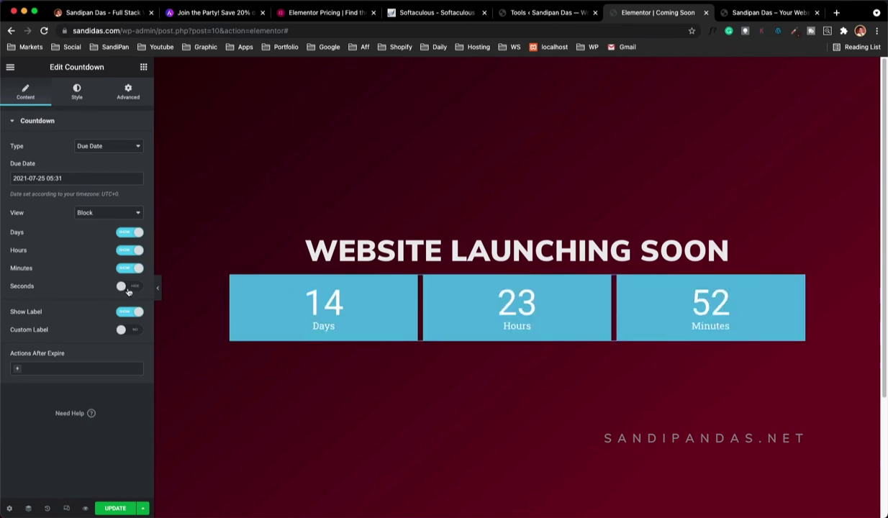
click(128, 269)
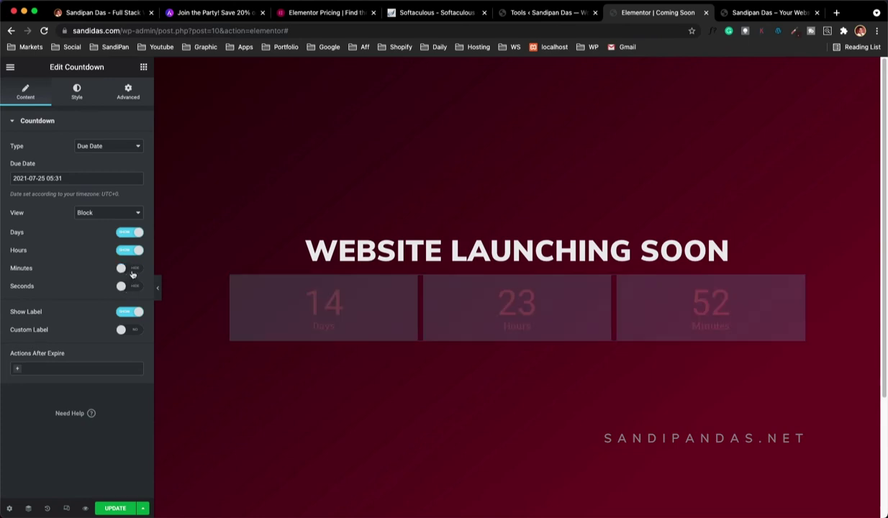
click(132, 251)
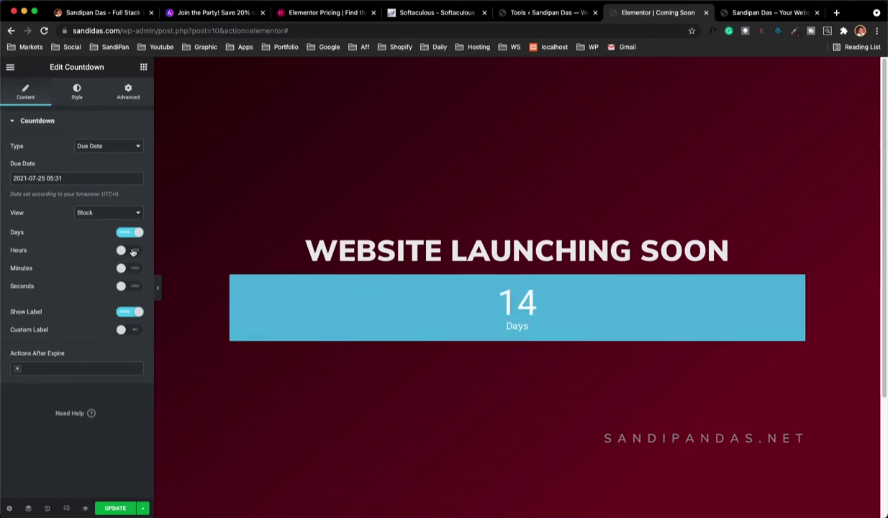
click(133, 251)
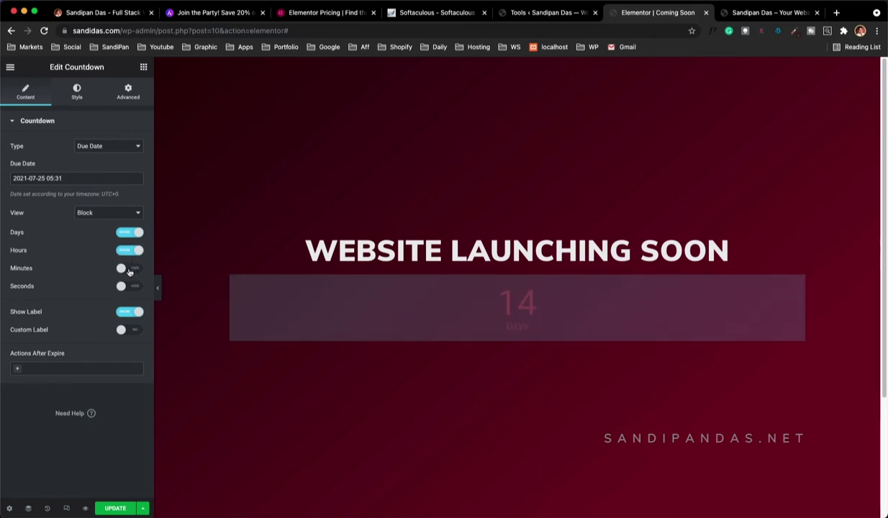
click(130, 270)
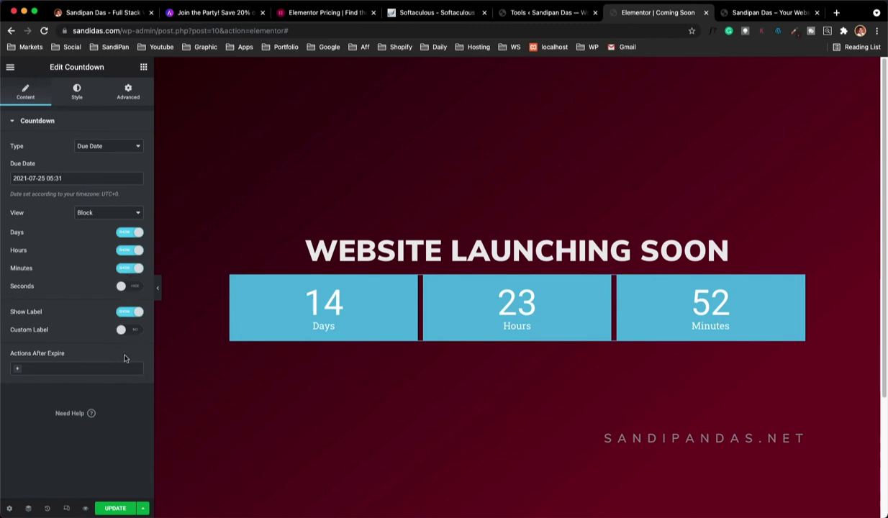
Set the countdown container width to 57 and the box background to dark red #710303
click(77, 91)
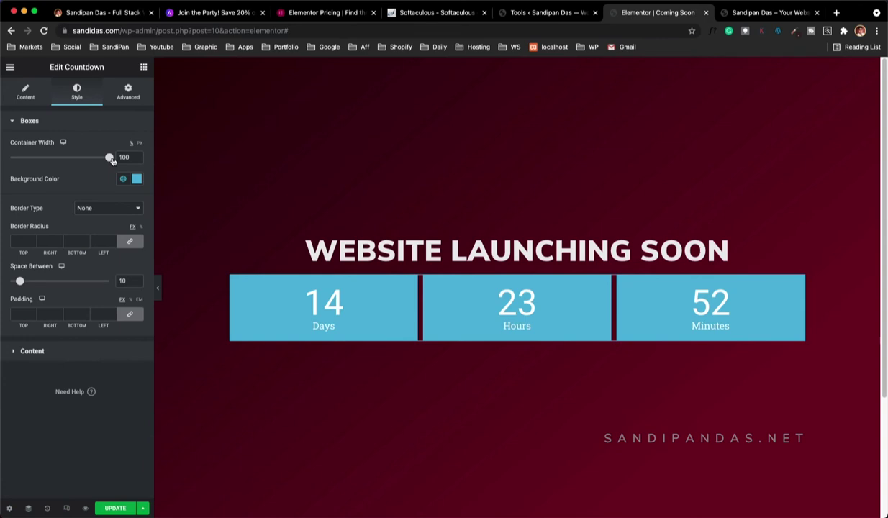
drag(113, 161, 71, 171)
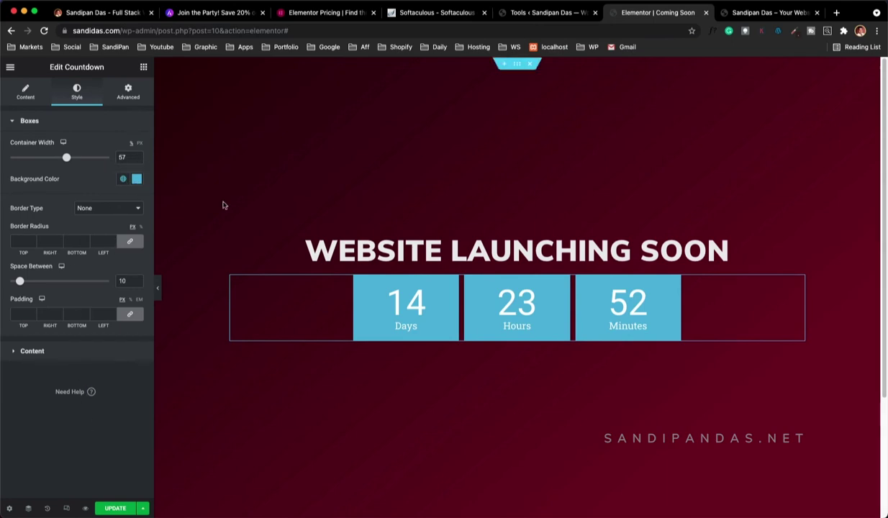
click(137, 179)
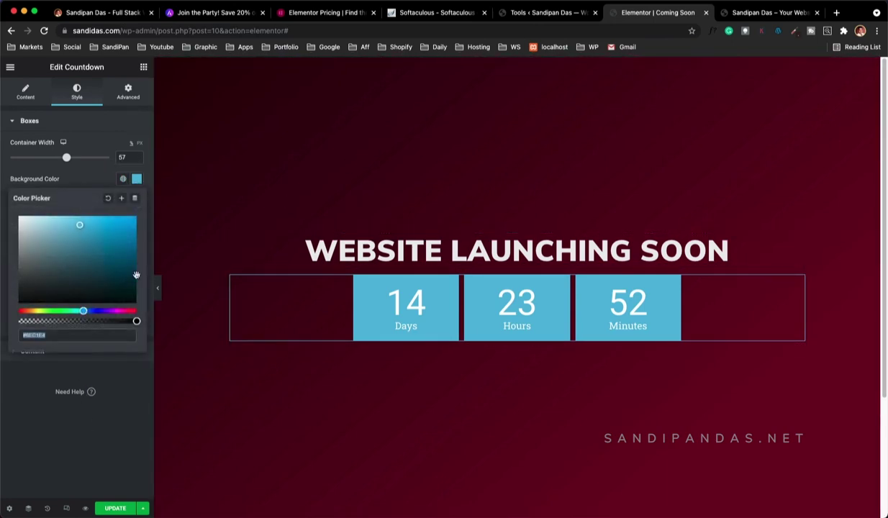
click(128, 311)
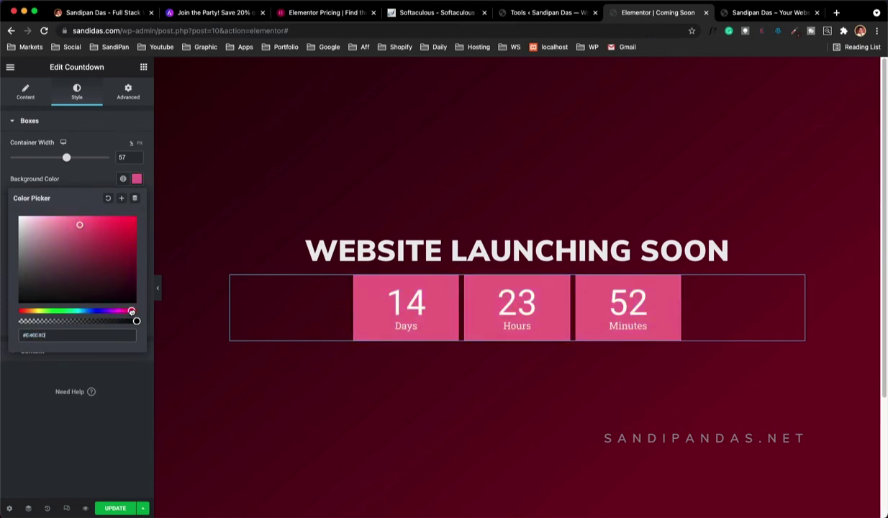
drag(127, 311, 137, 311)
click(126, 256)
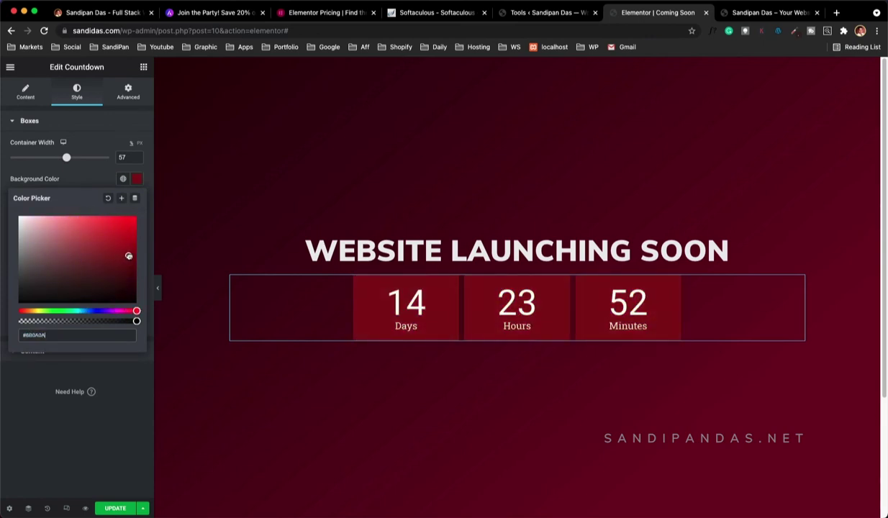
drag(128, 256, 134, 266)
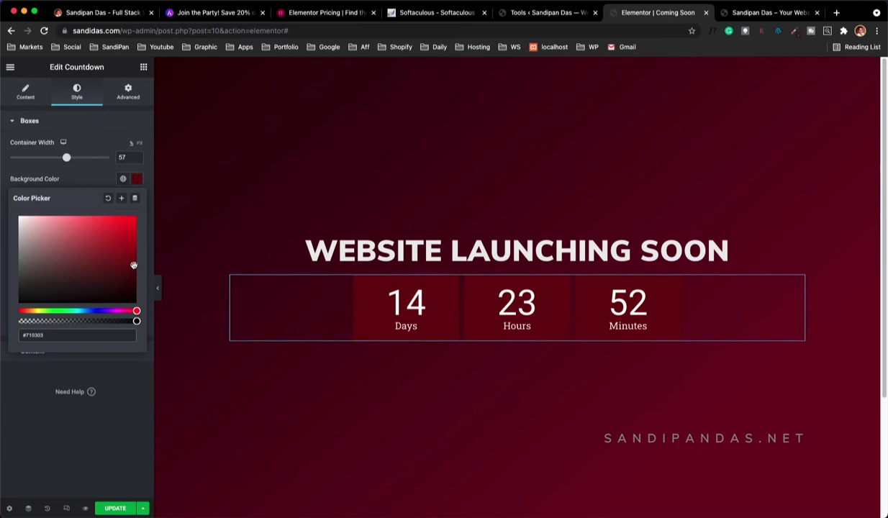
click(69, 411)
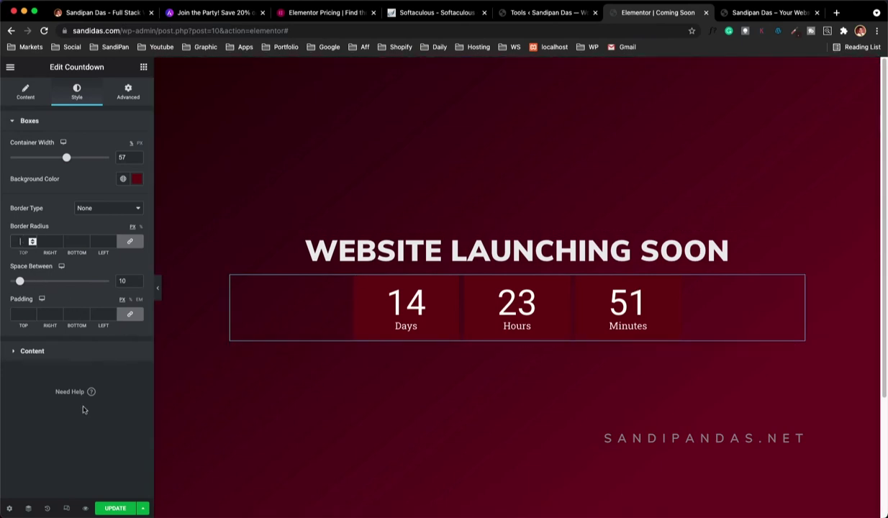
Give the countdown boxes border radius 5 and a solid 1 px border on all sides
text(10)
key(Down)
key(Down)
click(108, 208)
click(101, 220)
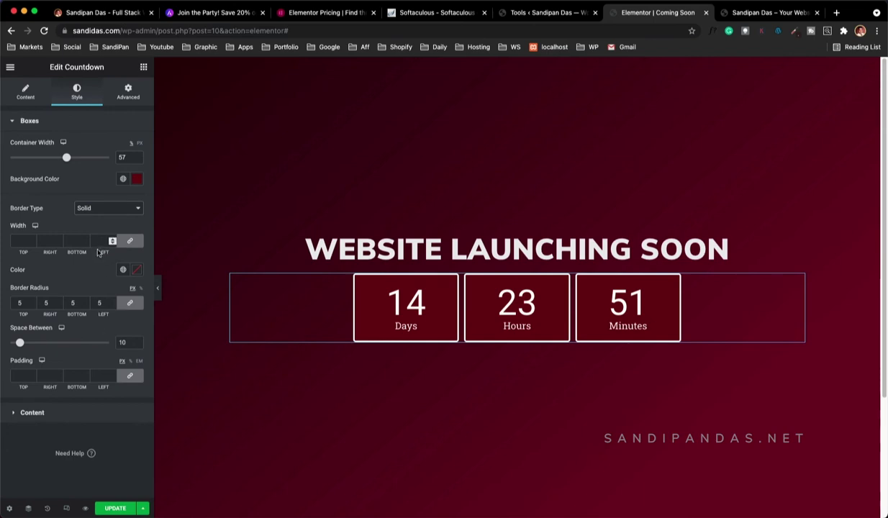
click(101, 208)
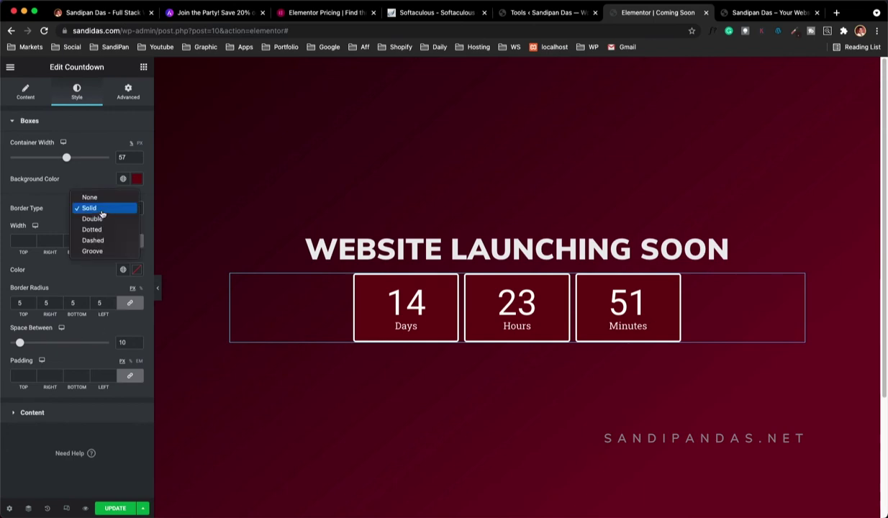
click(108, 208)
click(108, 208)
click(56, 216)
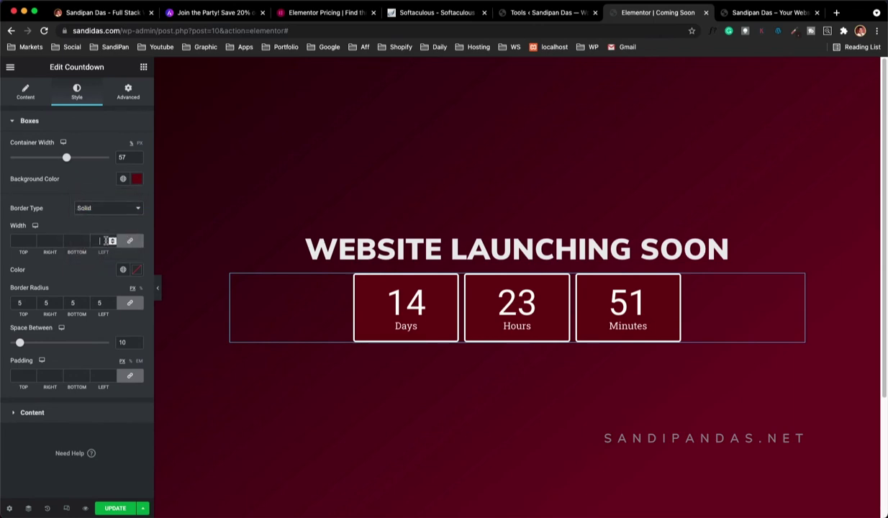
click(113, 238)
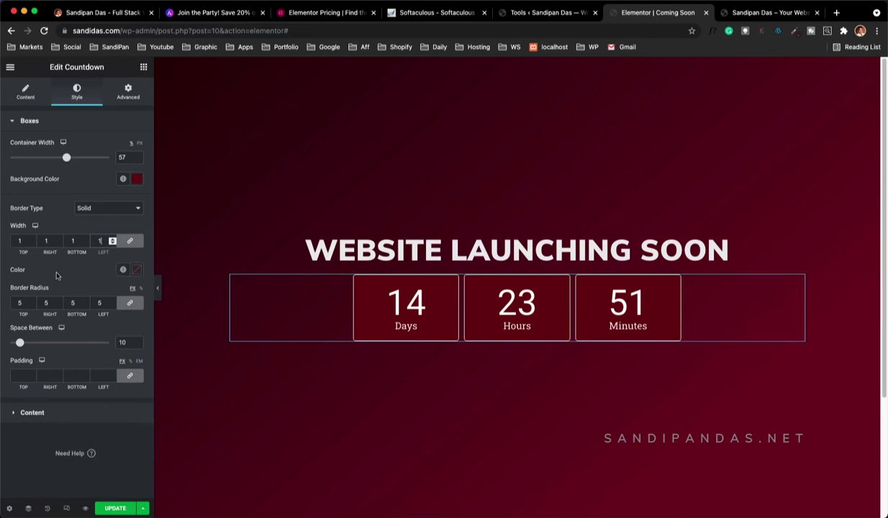
Colour the countdown box borders dark red #600000
click(135, 270)
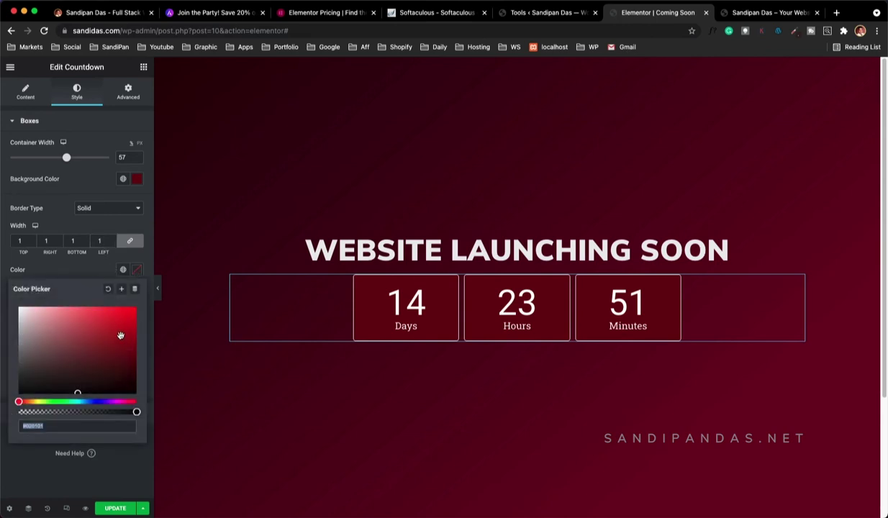
drag(121, 335, 134, 364)
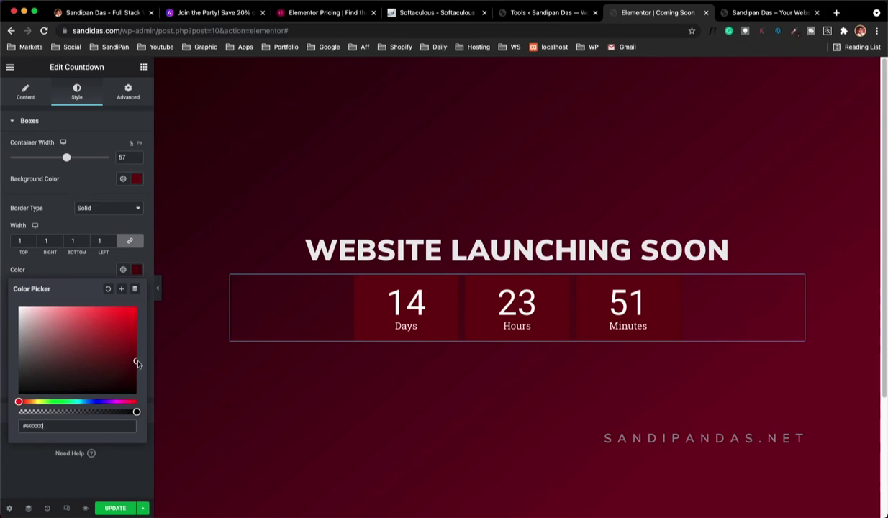
click(83, 264)
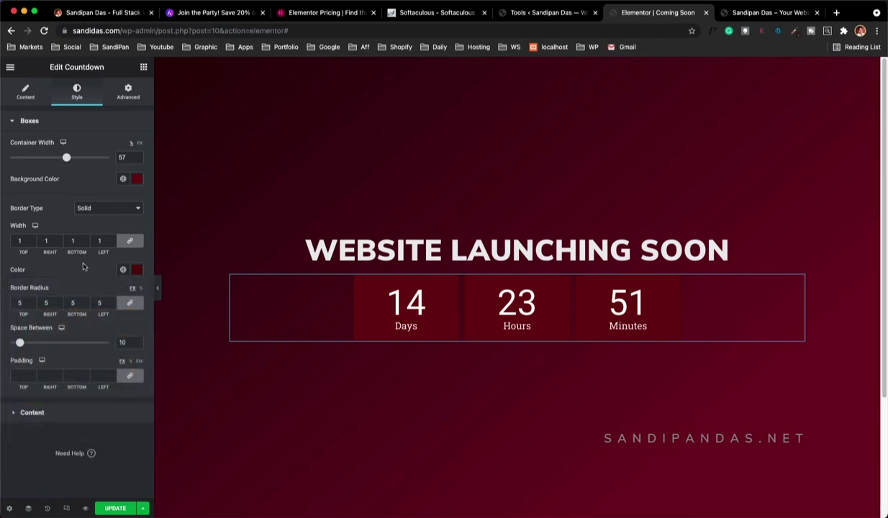
Set the countdown digits typography to Mulish at weight 800
click(96, 416)
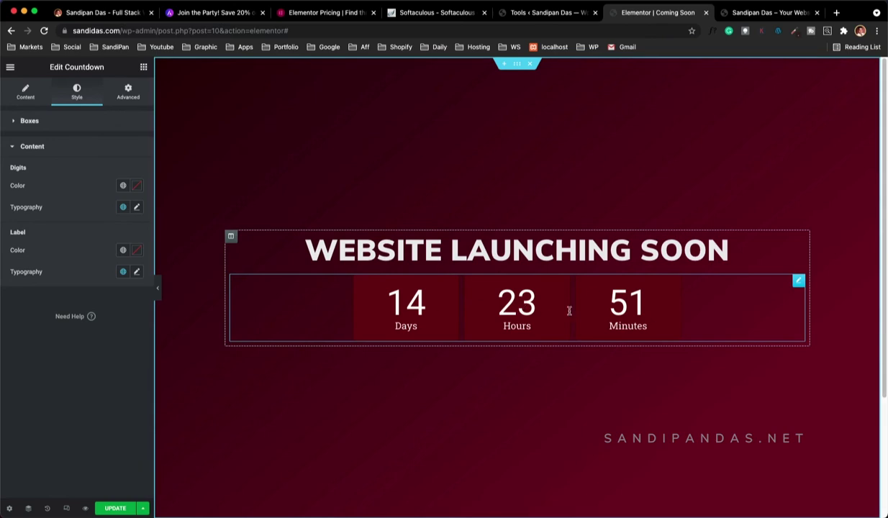
click(136, 209)
click(91, 254)
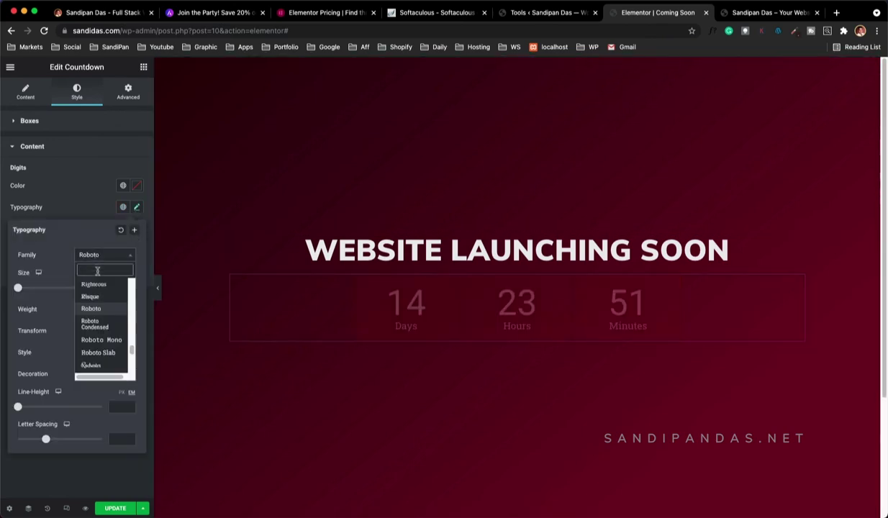
text(mul)
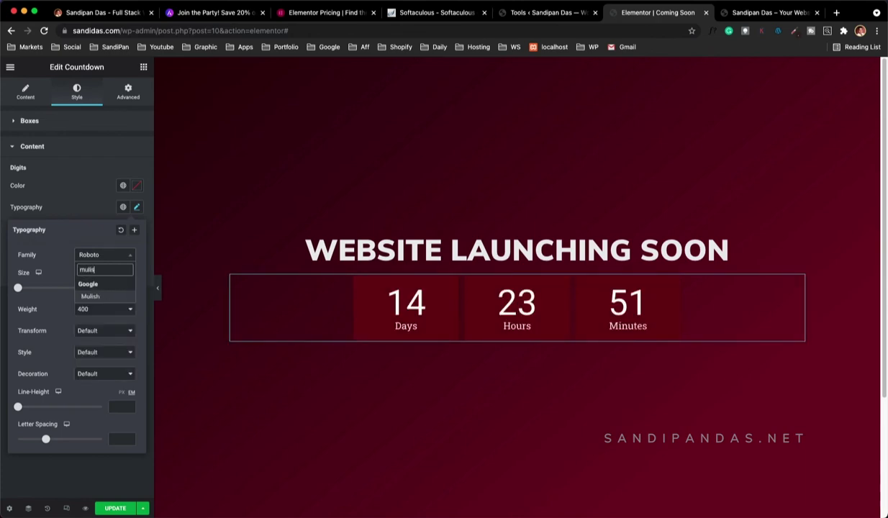
text(is)
click(90, 295)
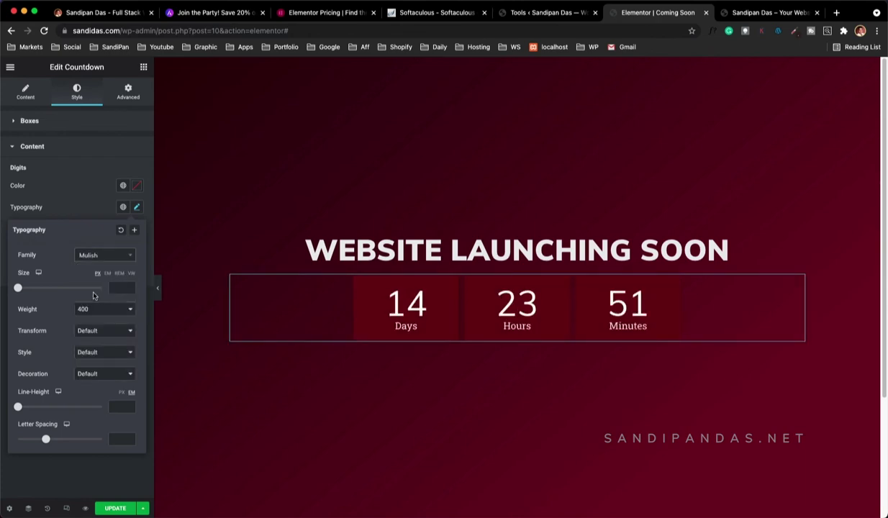
click(88, 310)
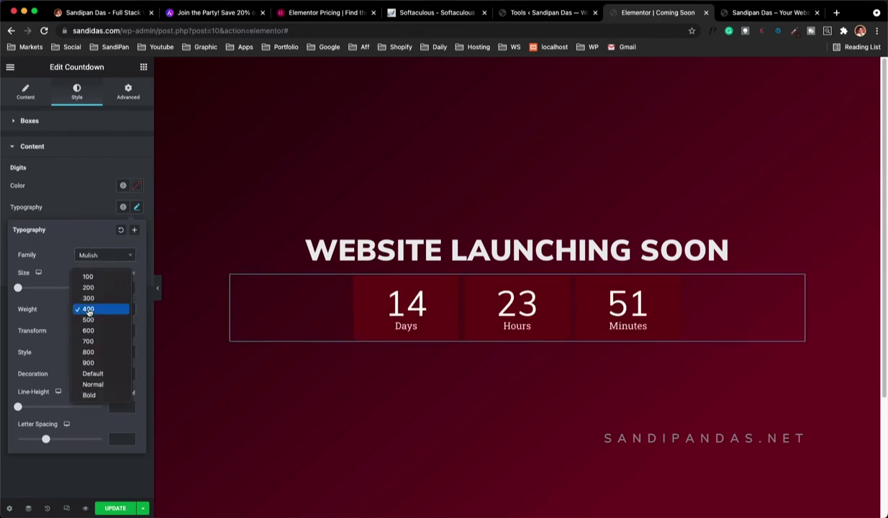
click(99, 352)
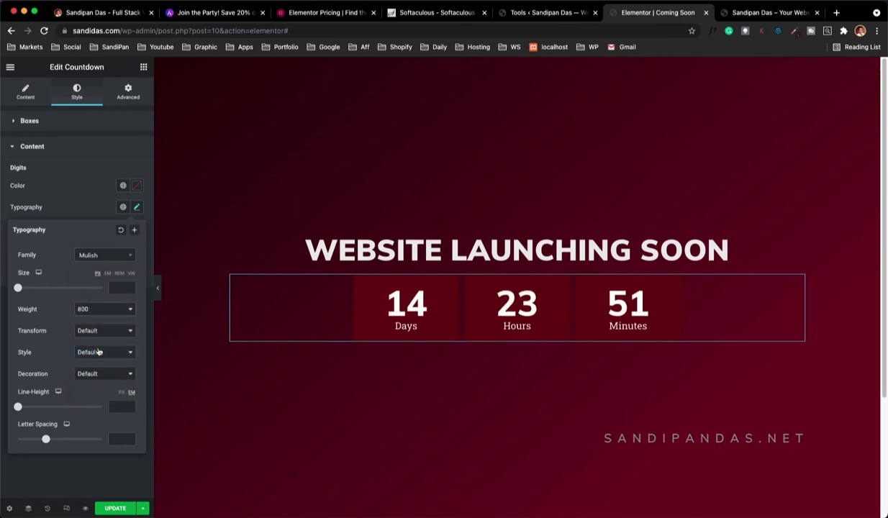
click(95, 204)
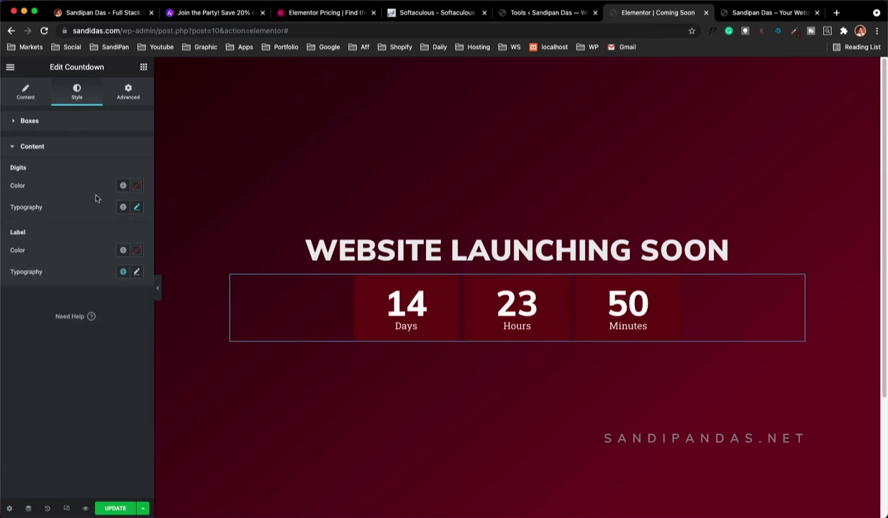
Colour the countdown digits muted pinkish red #C56161
click(135, 187)
mouse_move(98, 218)
mouse_down()
mouse_move(79, 223)
mouse_move(71, 240)
mouse_move(71, 250)
mouse_move(95, 254)
mouse_move(79, 242)
mouse_up()
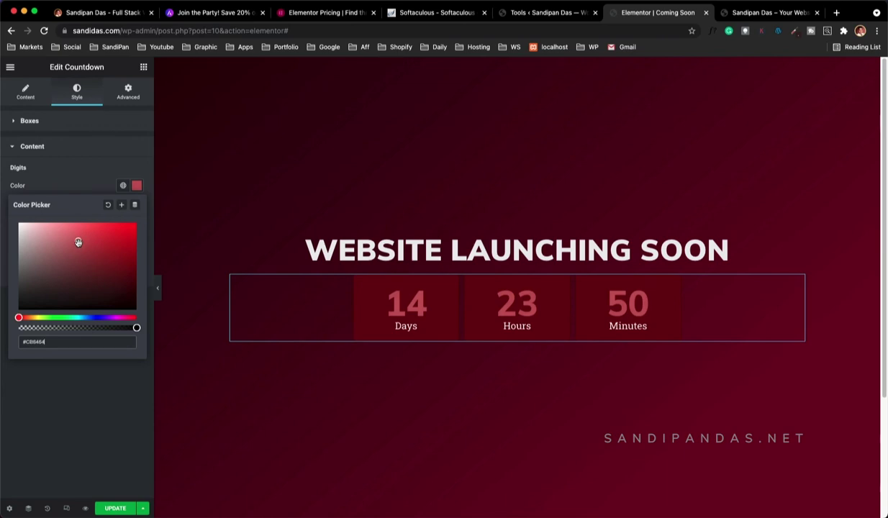
click(96, 181)
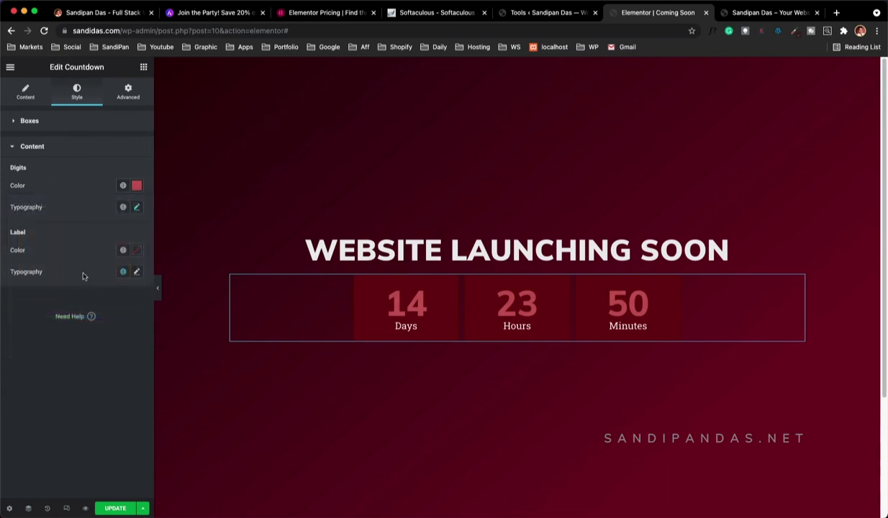
Set the countdown labels to Mulish with 1.4 line height and uppercase transform
click(137, 272)
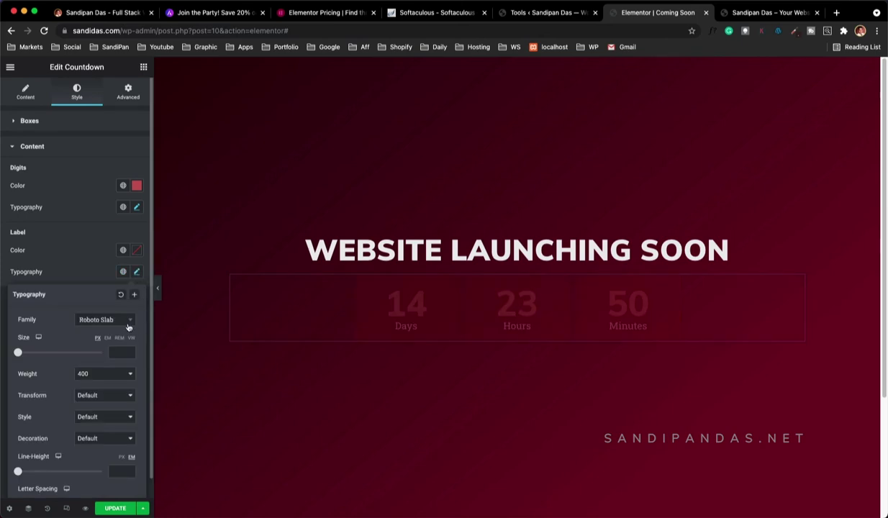
click(113, 319)
scroll(128, 395, up, 5)
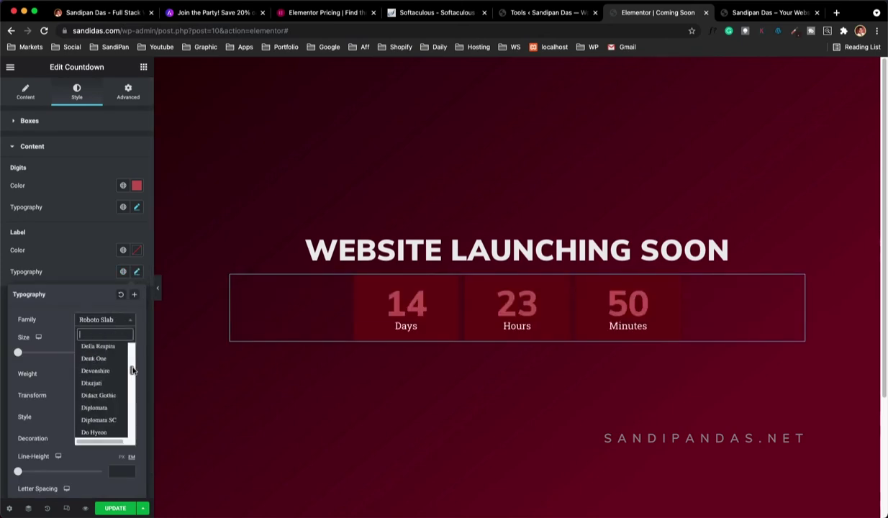
text(m)
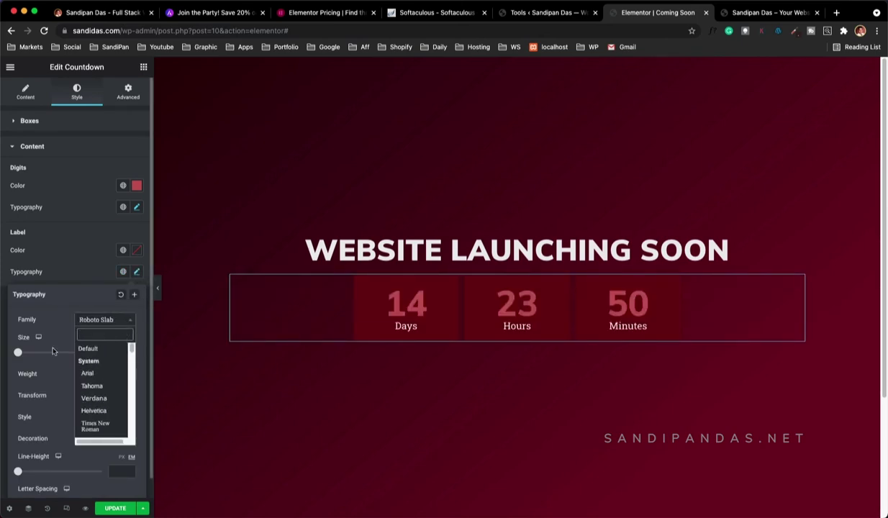
text(o)
key(BackSpace)
text(ul)
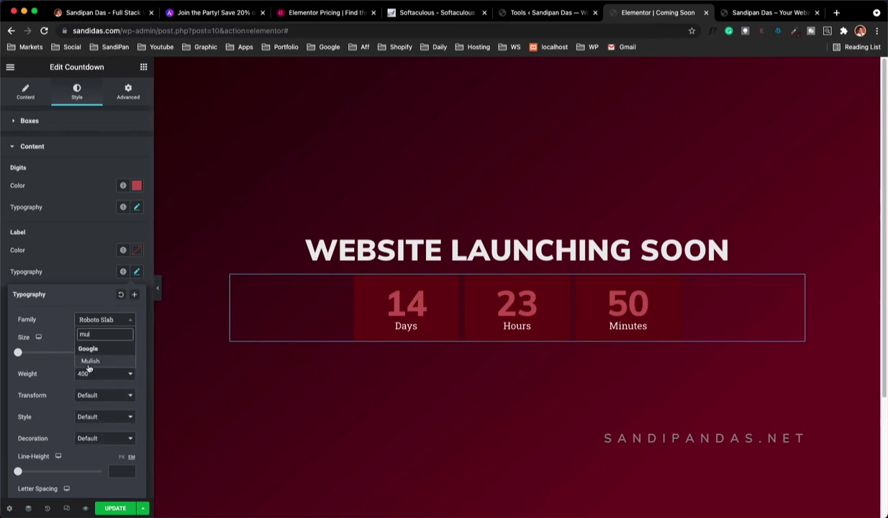
click(88, 361)
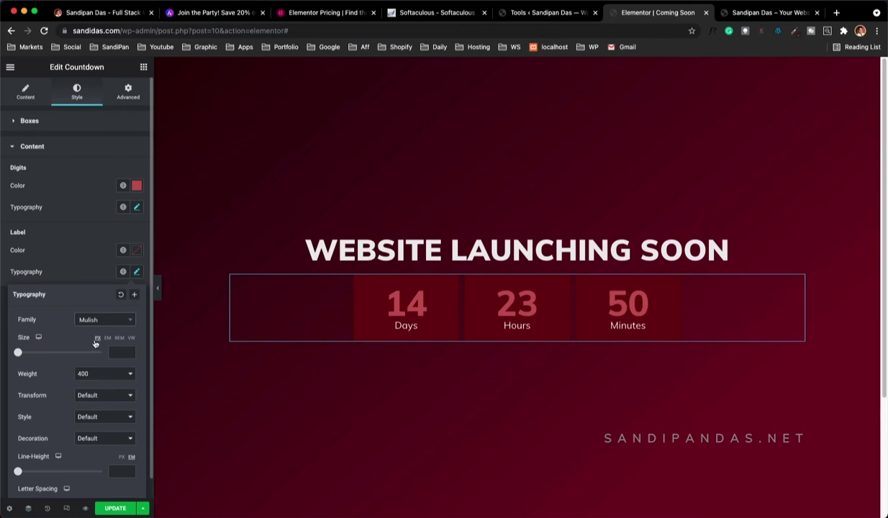
scroll(86, 403, down, 1)
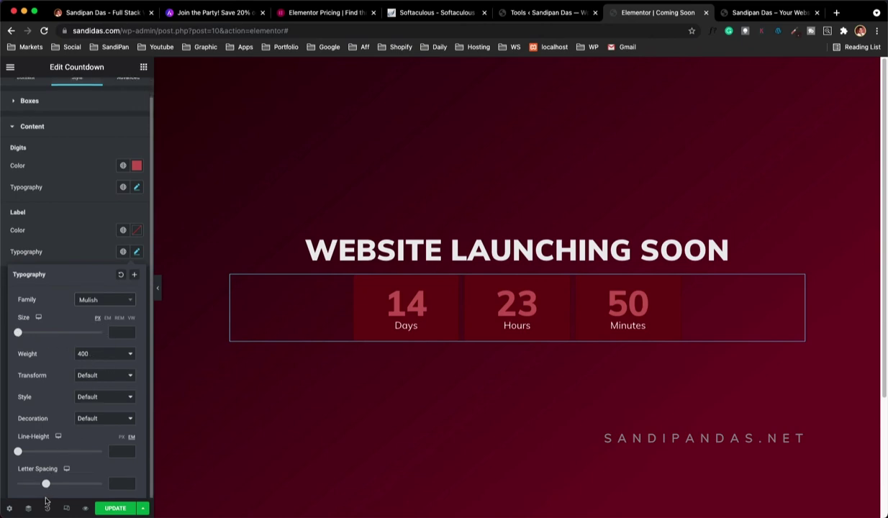
drag(18, 452, 30, 452)
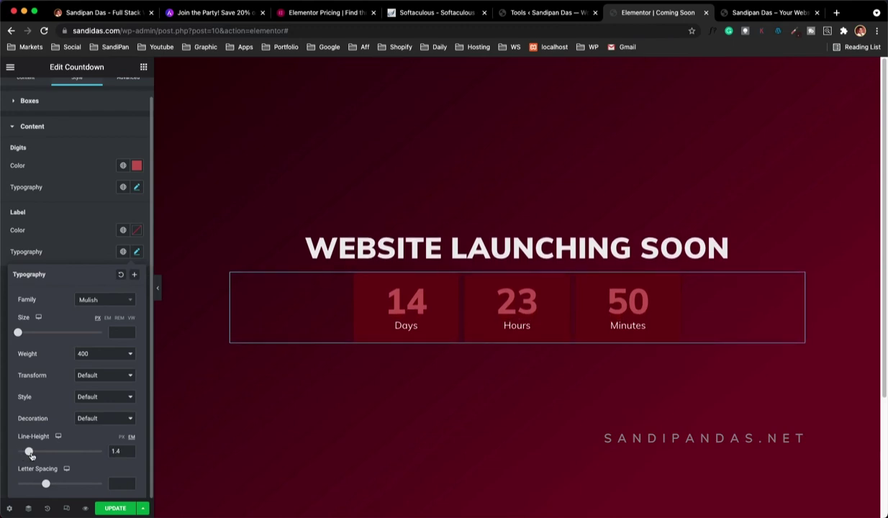
click(103, 375)
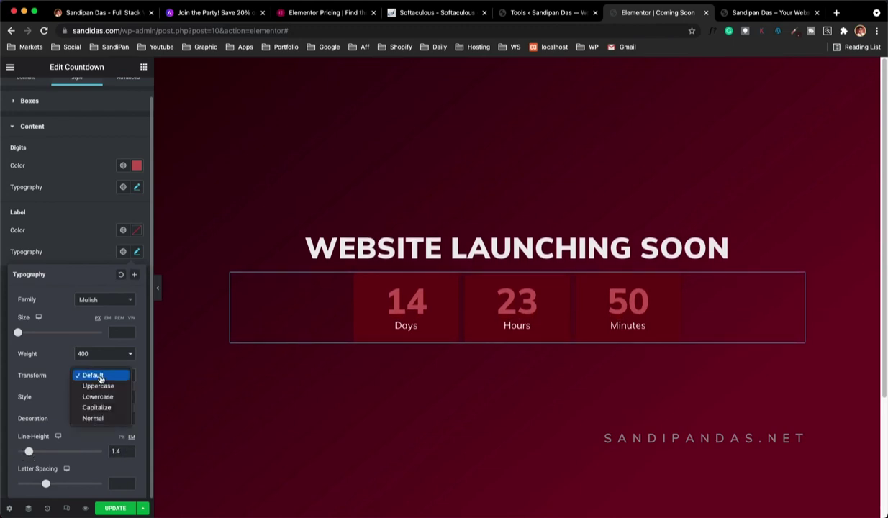
click(100, 386)
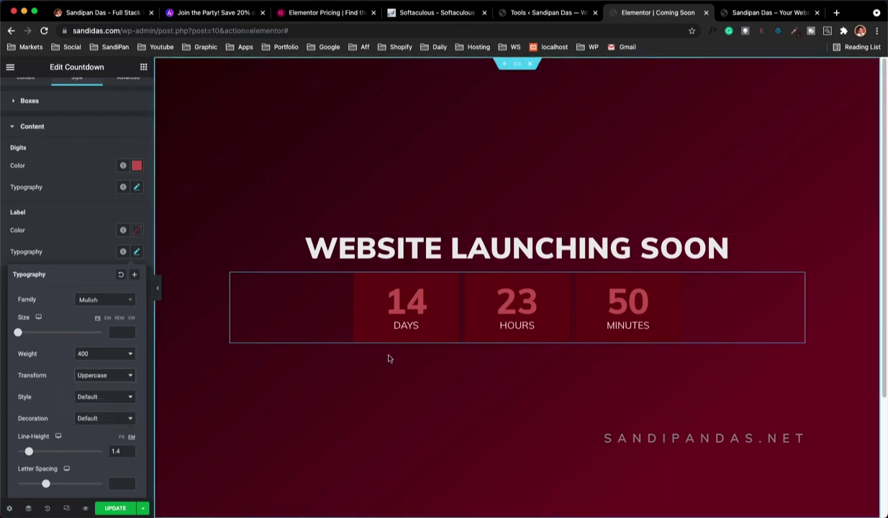
click(78, 257)
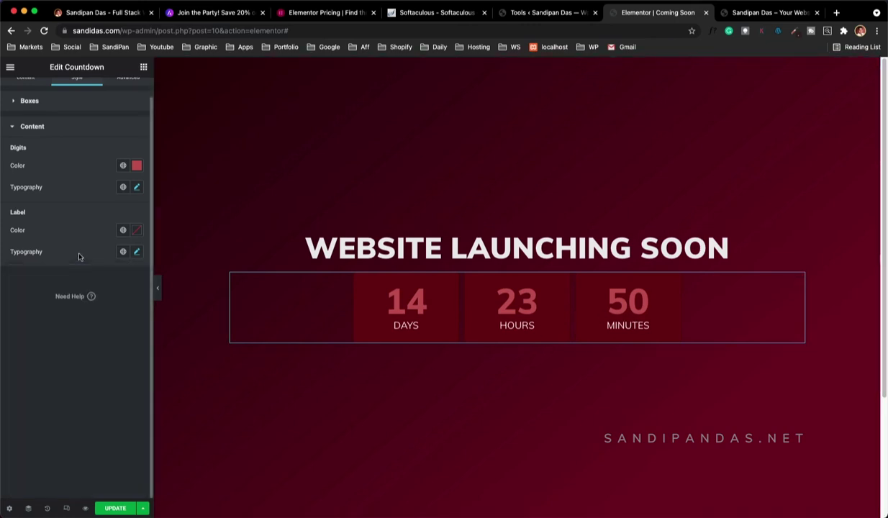
Colour the countdown labels a muted pinkish red
click(137, 230)
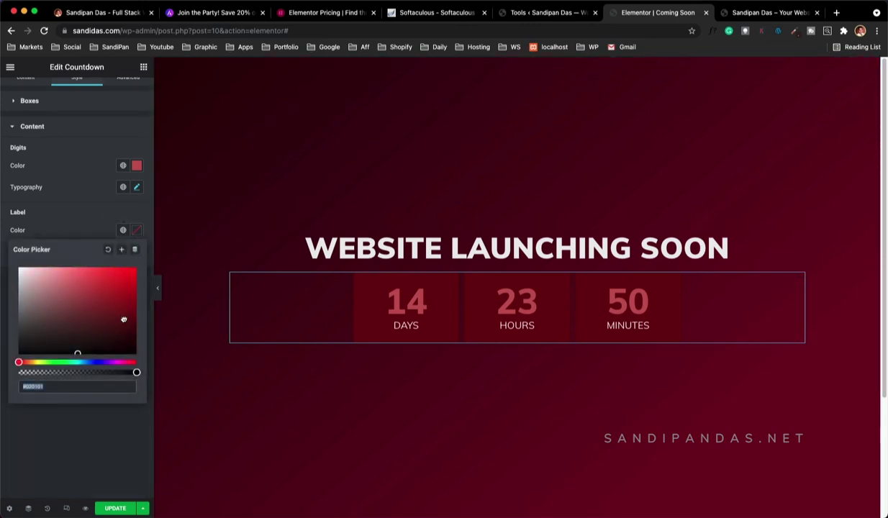
drag(121, 310, 62, 313)
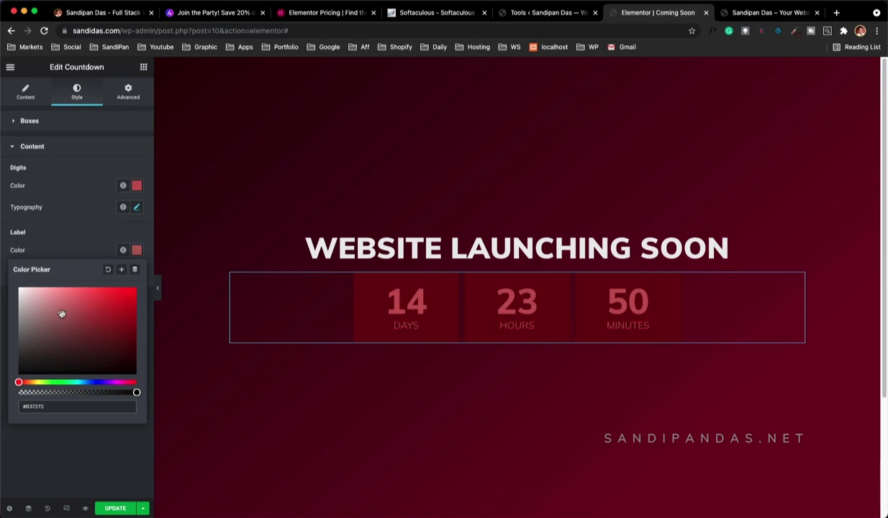
click(85, 237)
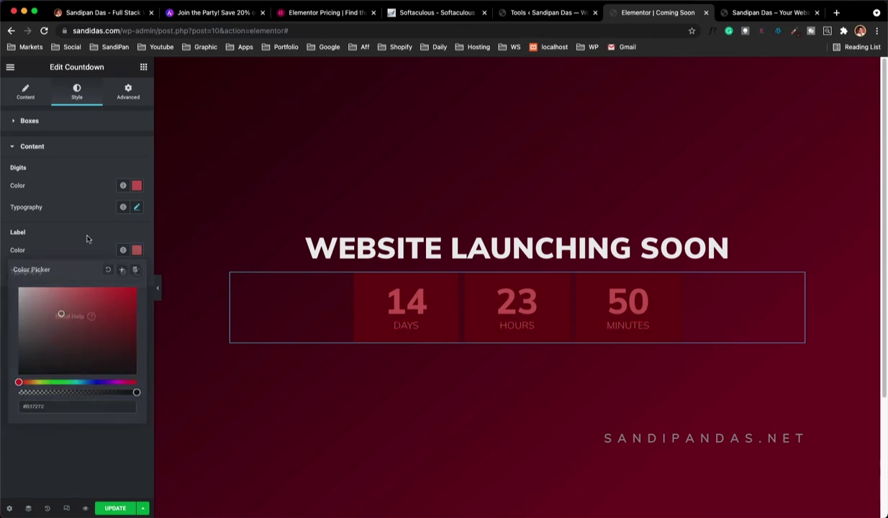
click(52, 127)
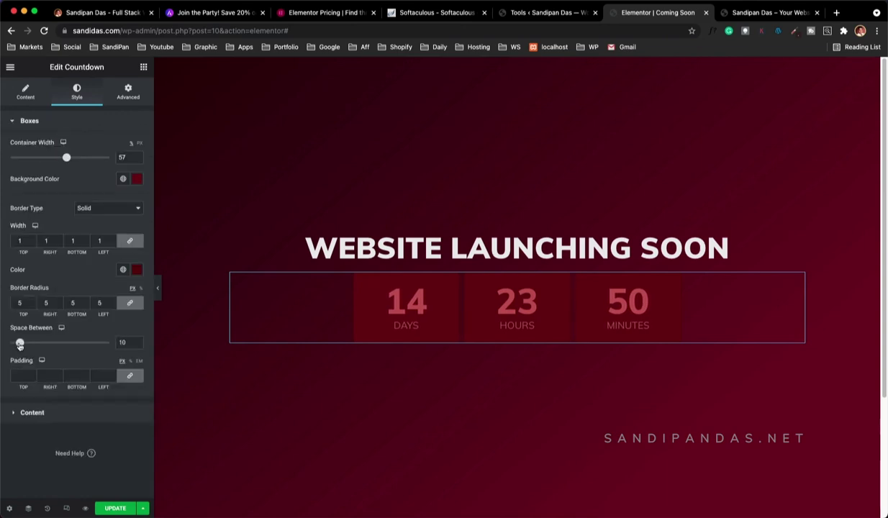
Collapse the editor panel to preview the dark red countdown boxes full-width, then restore it
click(158, 288)
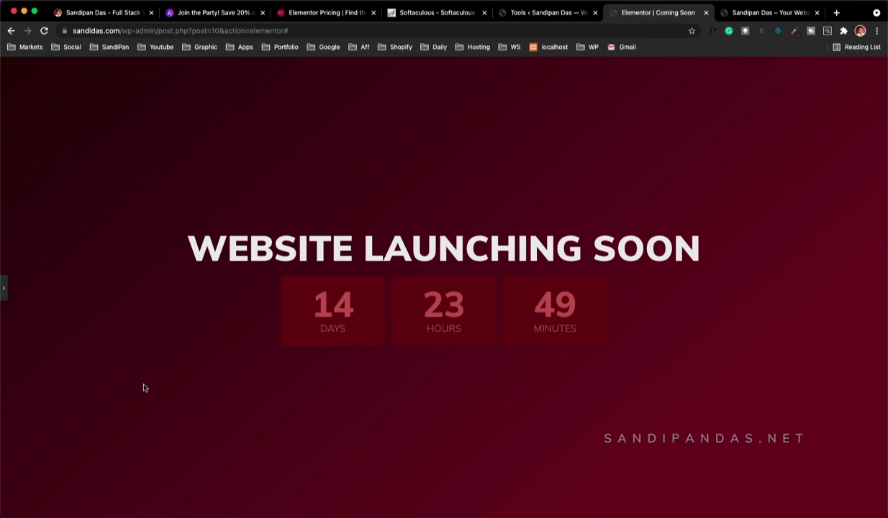
click(4, 288)
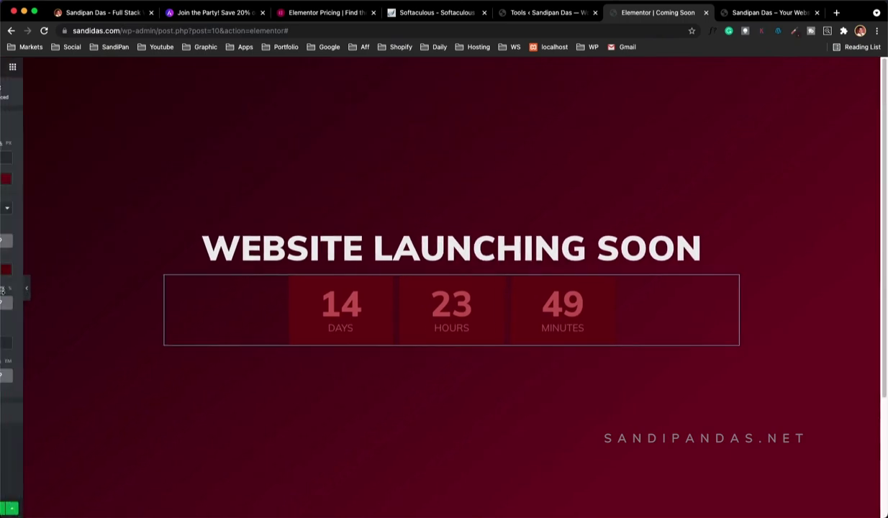
Switch the countdown's Seconds back to Show and update the page
click(25, 91)
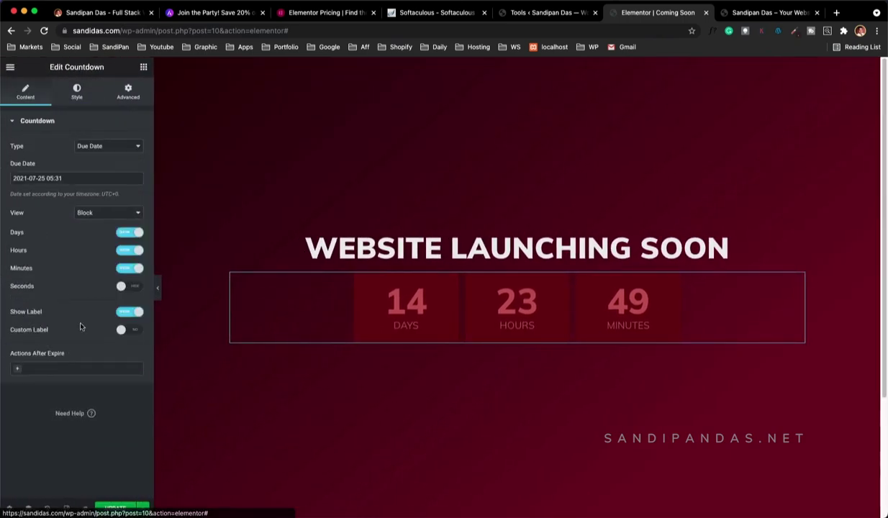
click(130, 286)
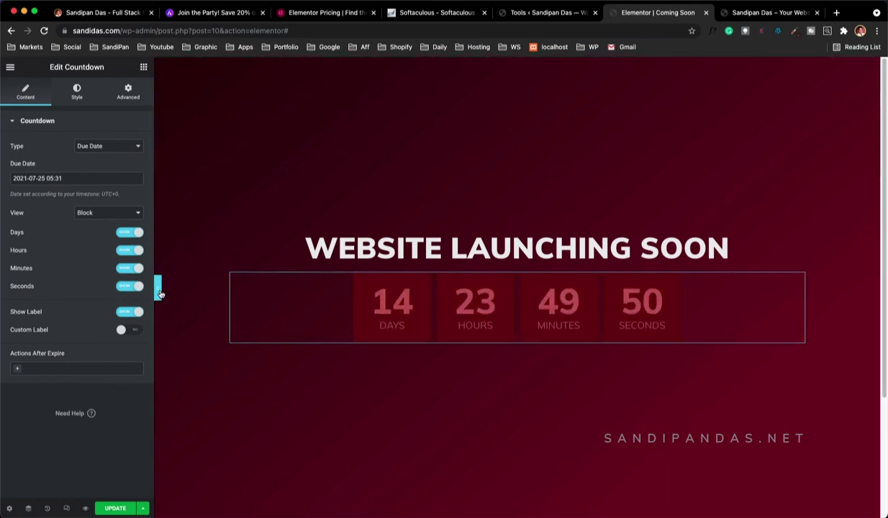
click(159, 289)
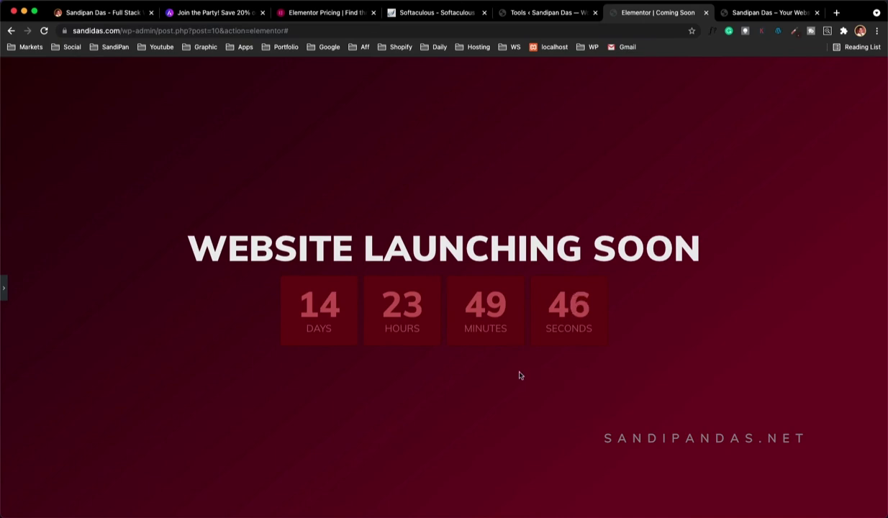
click(4, 288)
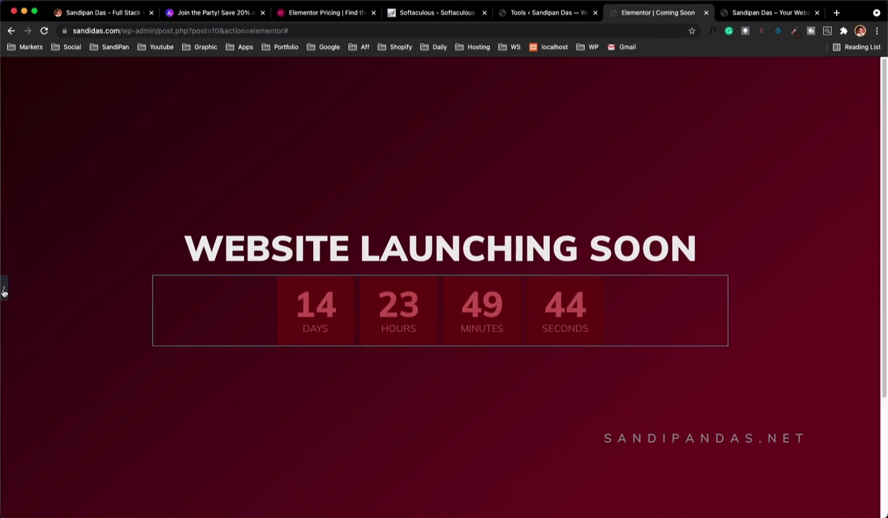
click(111, 509)
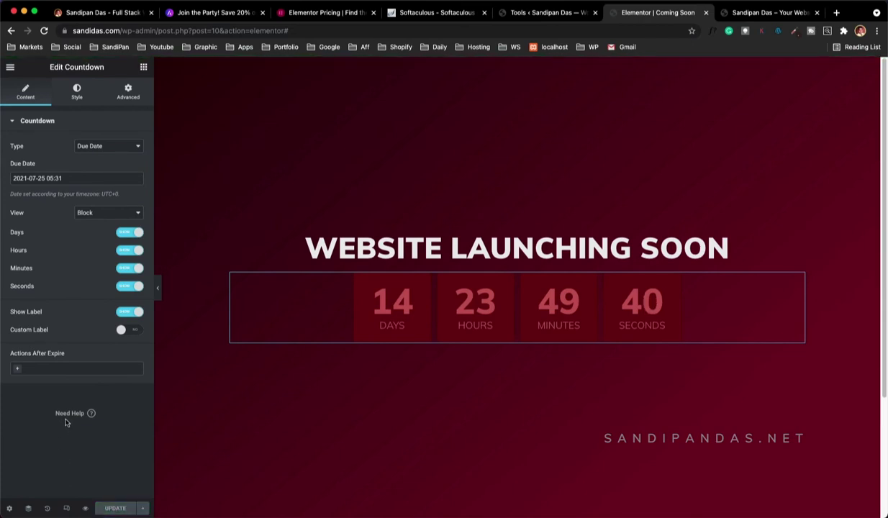
Toggle Custom Label on and off, update again, and preview the four-box countdown
click(128, 330)
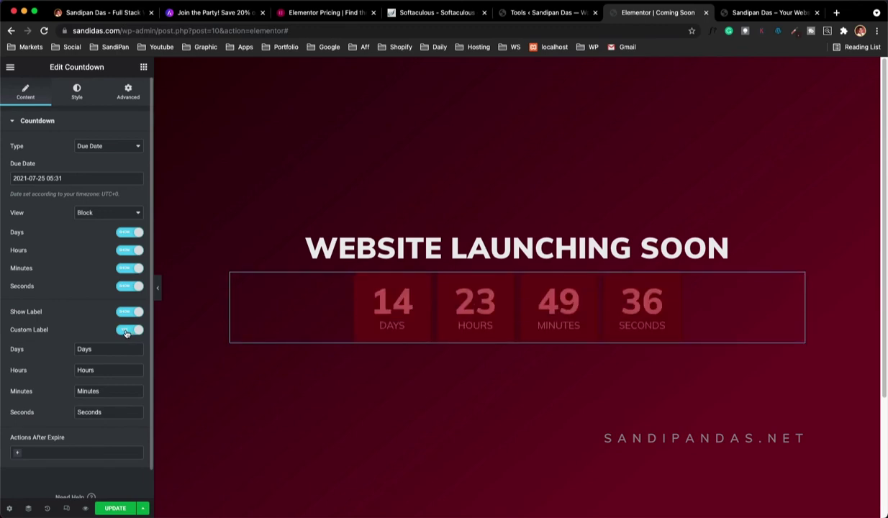
click(126, 332)
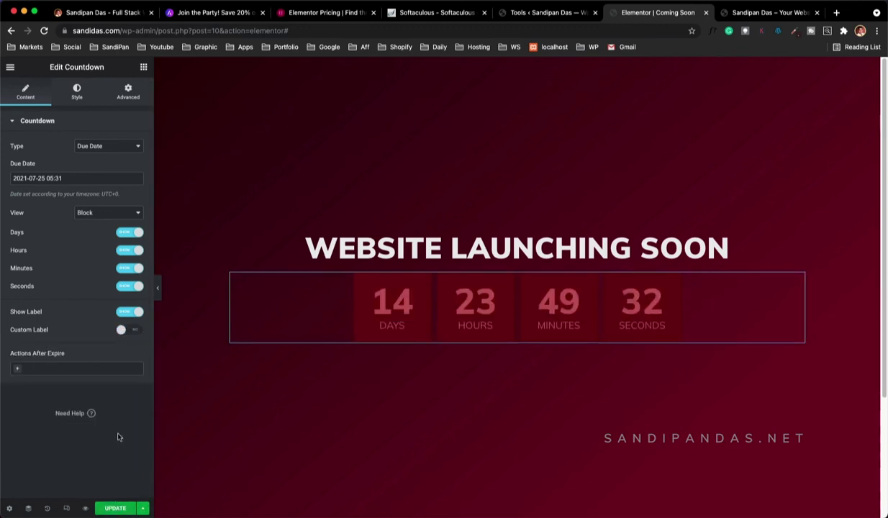
click(119, 509)
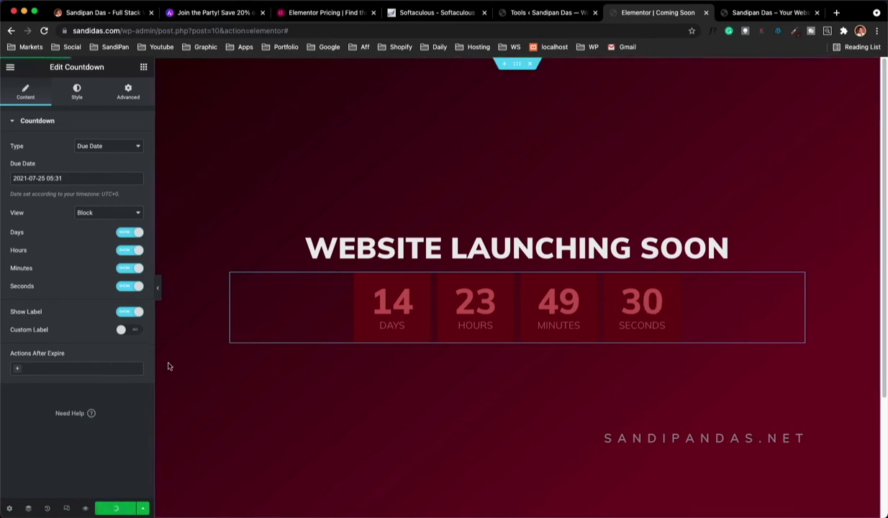
click(158, 289)
drag(189, 232, 595, 245)
click(729, 222)
drag(626, 328, 252, 329)
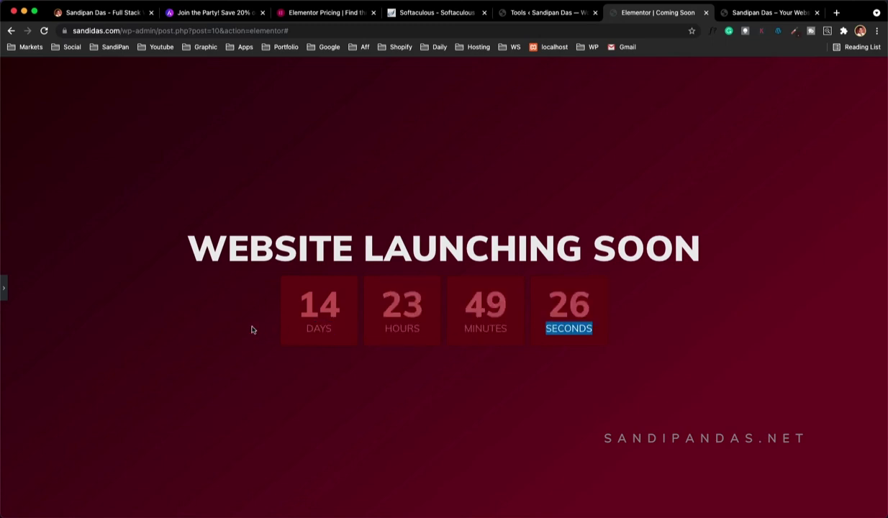
click(329, 394)
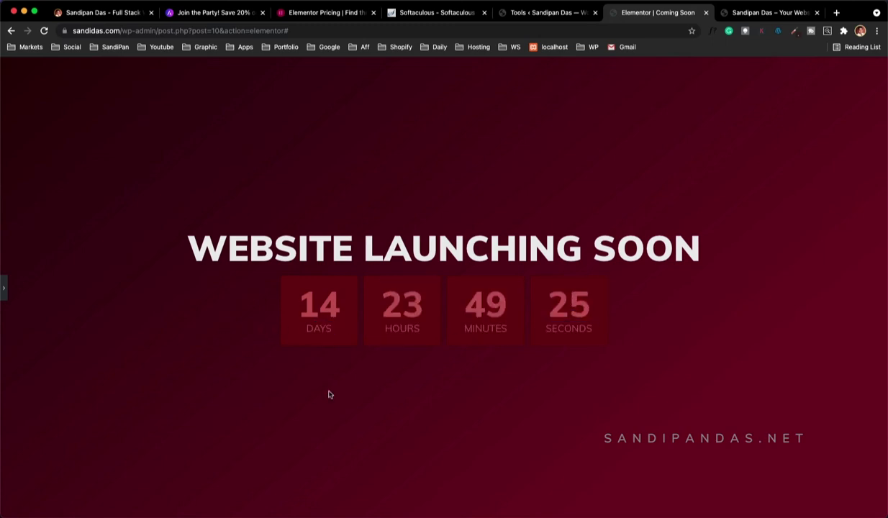
click(6, 288)
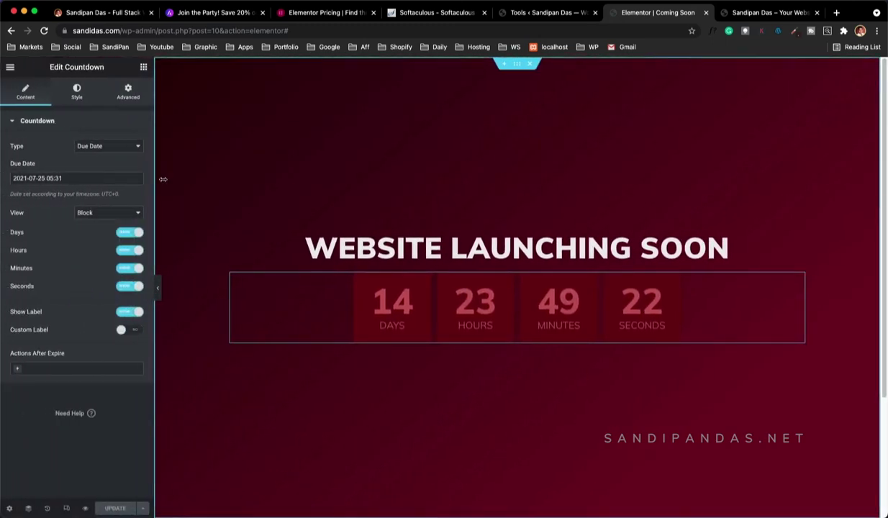
Search the widgets for 'form' and drop a Form widget beneath the countdown
click(143, 67)
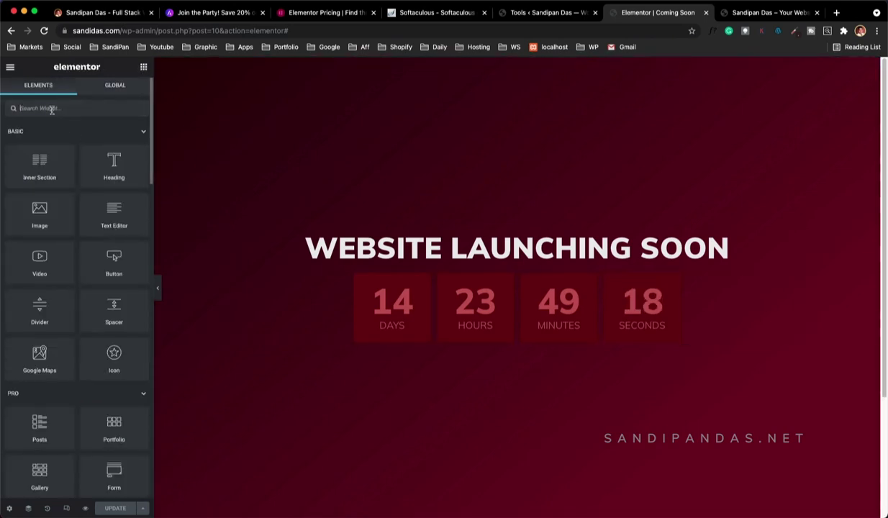
text(form)
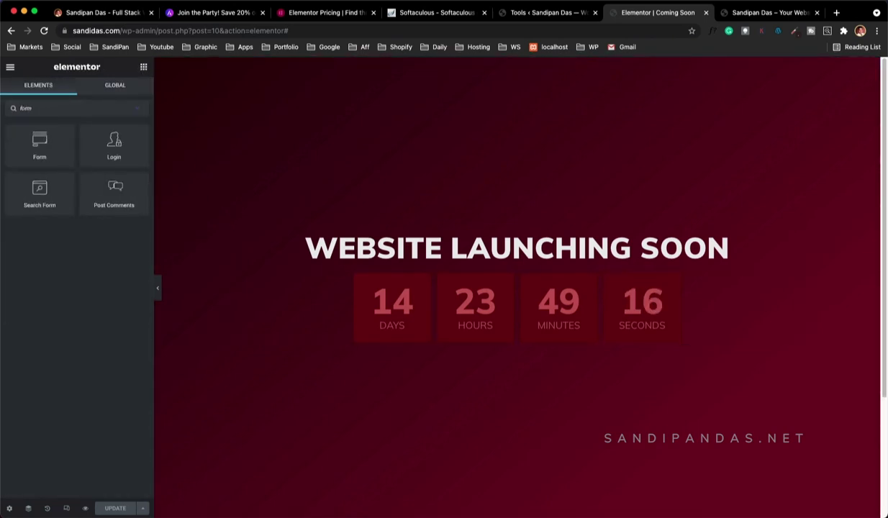
drag(38, 140, 493, 331)
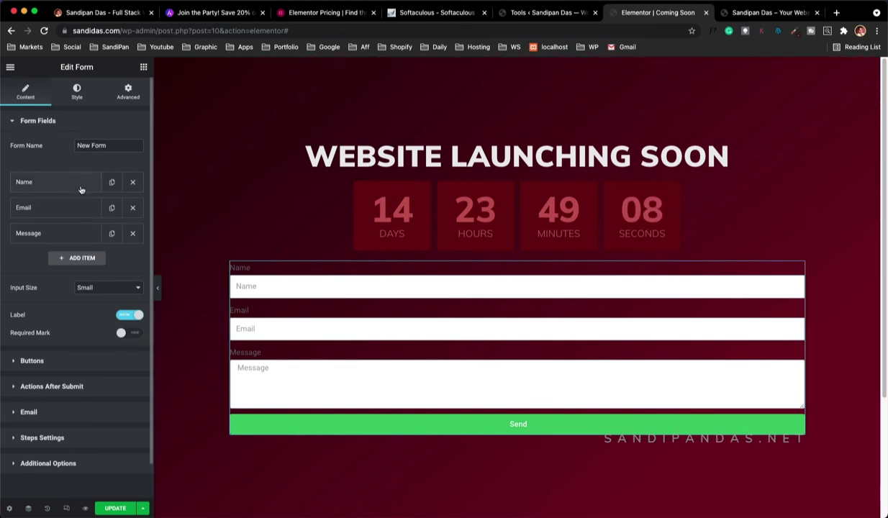
Remove the Message field, hide the field labels, and set the Name field to 30% width
click(133, 234)
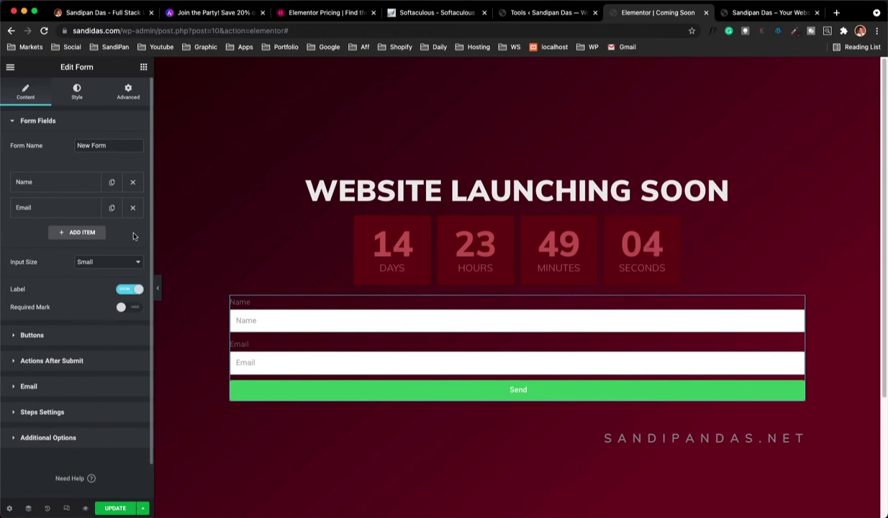
click(122, 290)
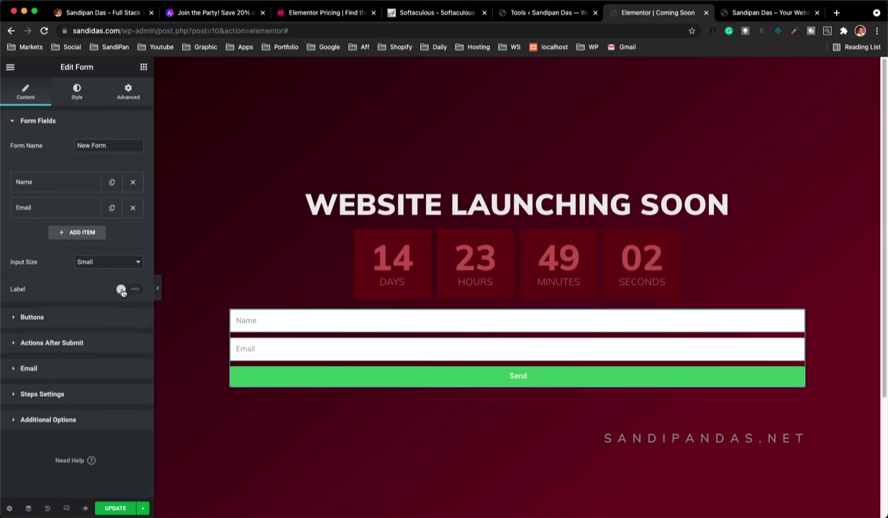
click(35, 184)
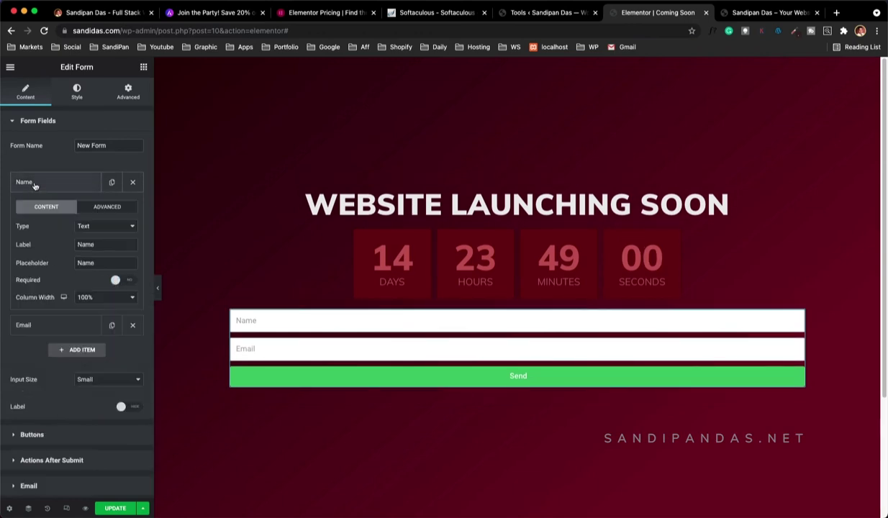
click(85, 301)
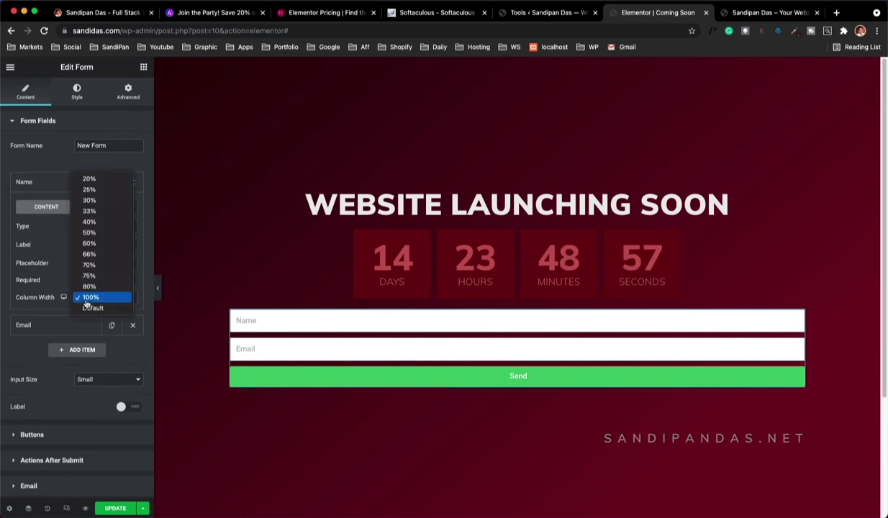
click(93, 200)
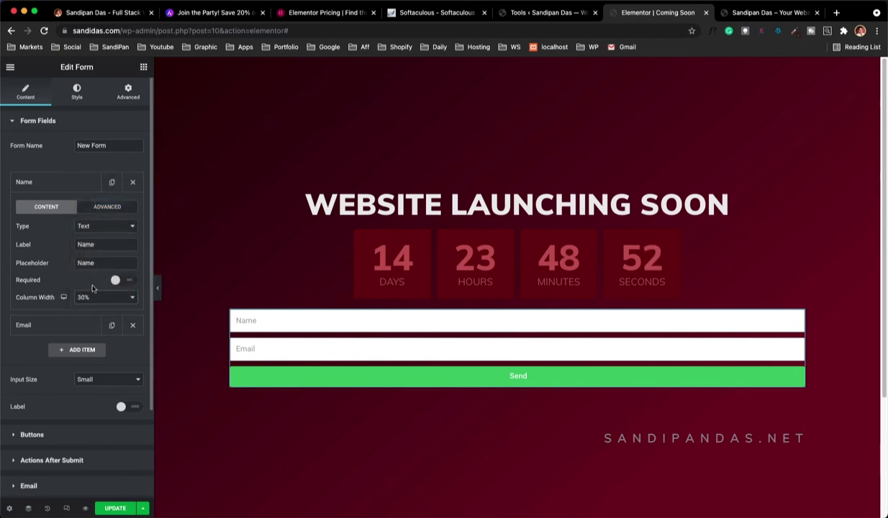
click(72, 181)
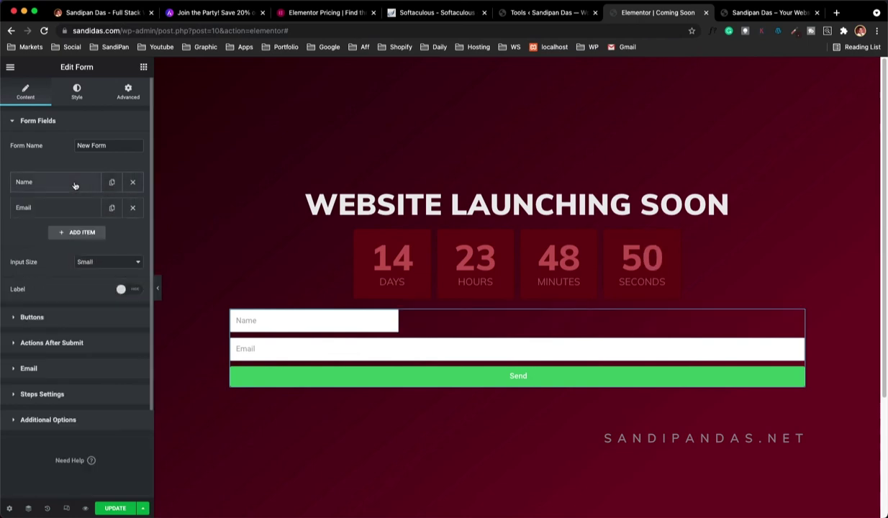
Set the Email field's column width to 40% so it sits beside Name
click(72, 207)
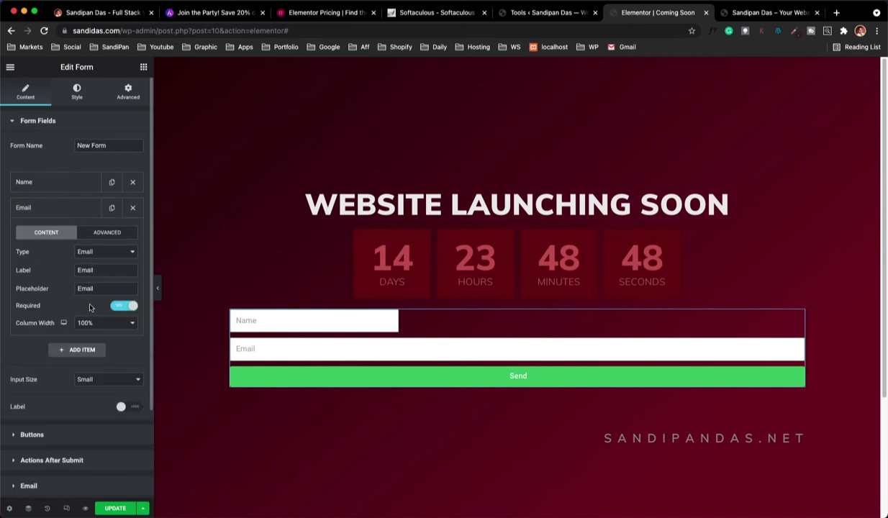
click(94, 328)
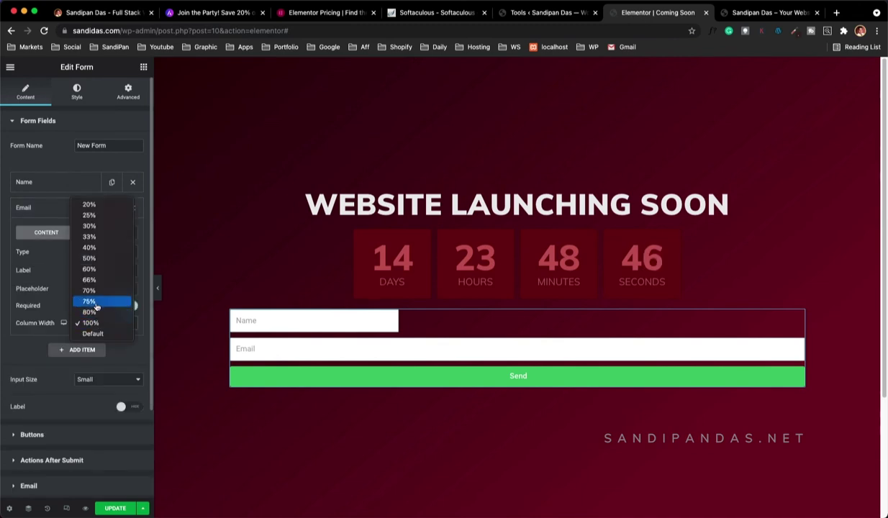
click(96, 249)
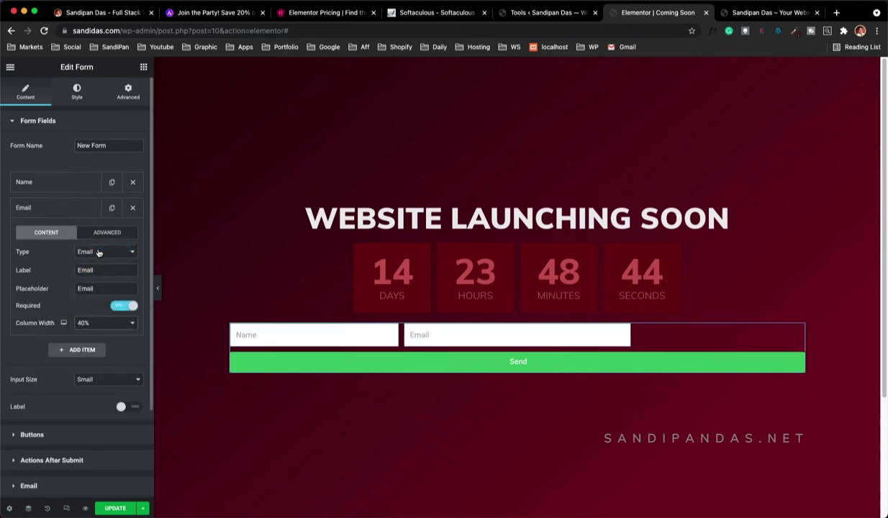
click(67, 214)
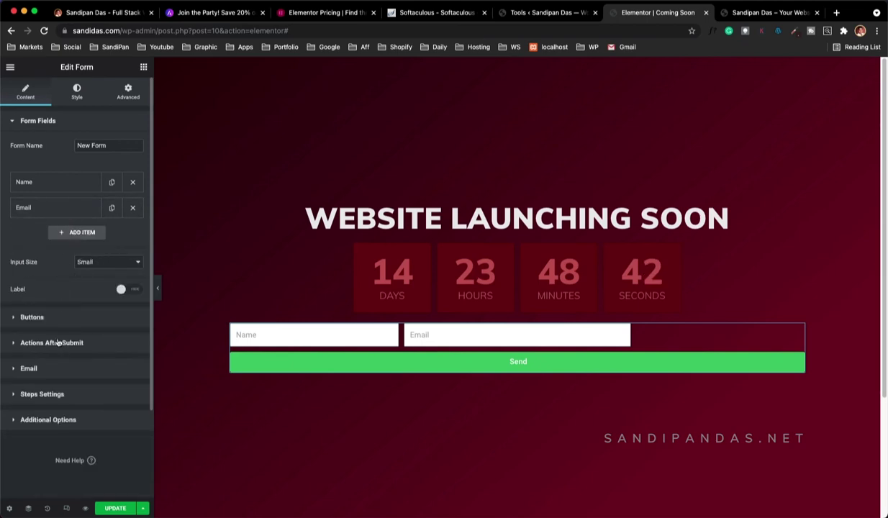
Set the Send button's column width to 30% and its size to Medium
click(53, 317)
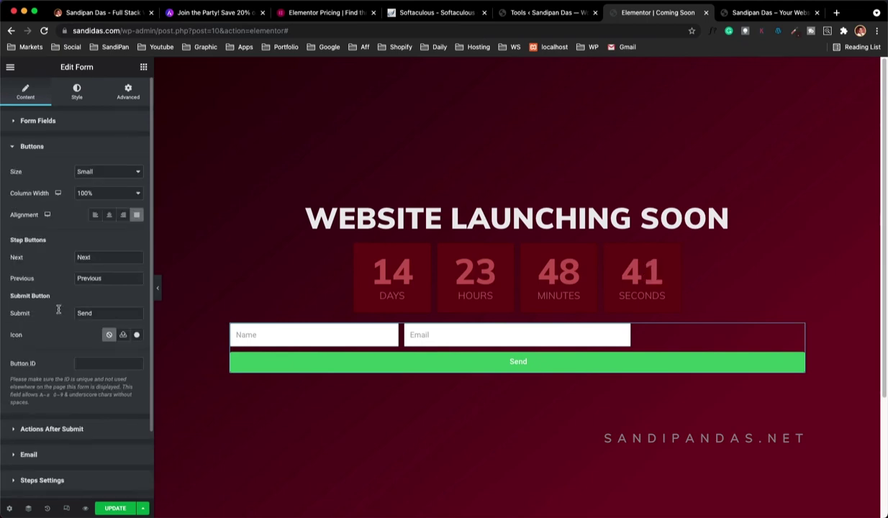
click(92, 193)
click(100, 102)
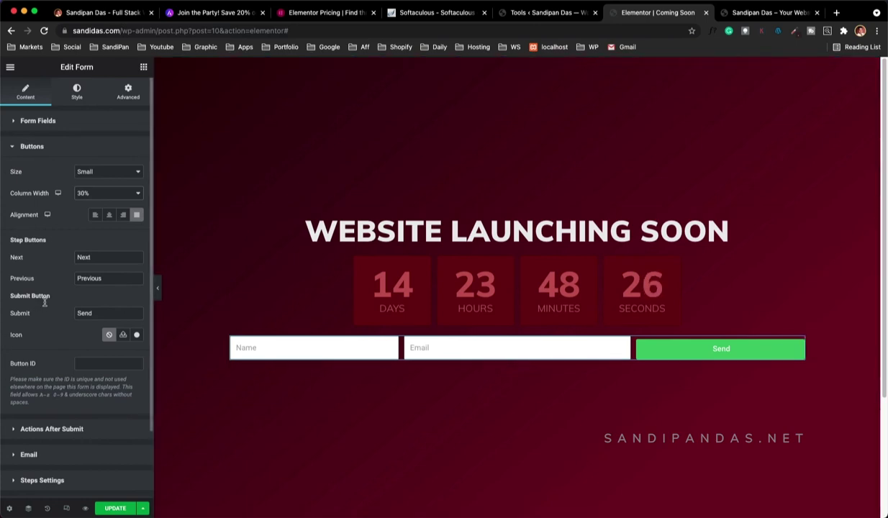
click(103, 171)
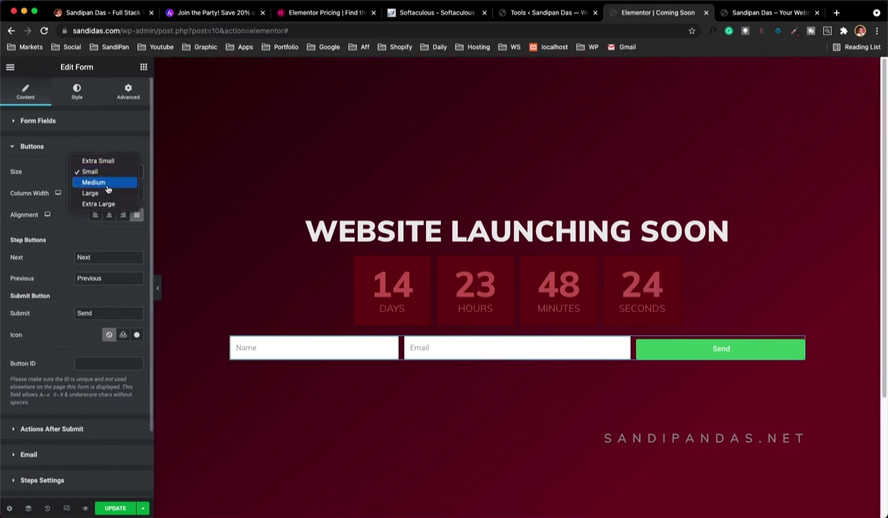
click(108, 184)
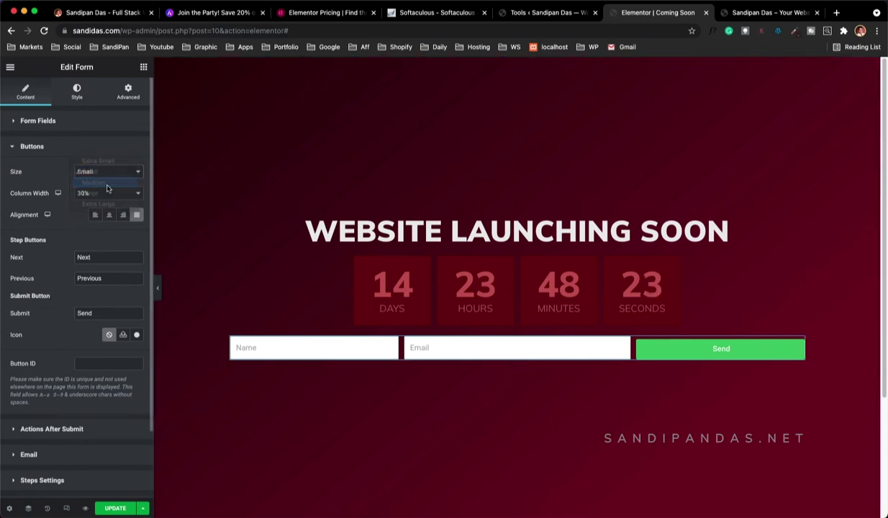
Preview the page with the panel hidden, then return to the Form Fields settings
click(159, 286)
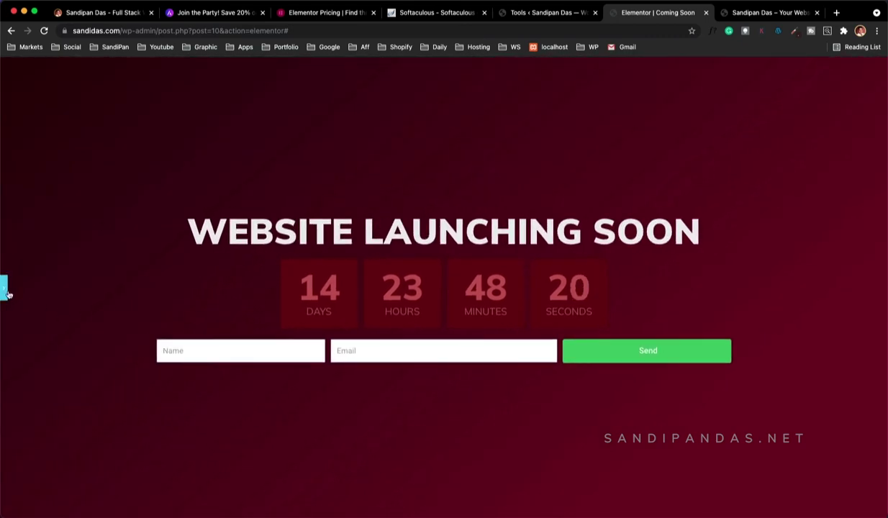
click(5, 287)
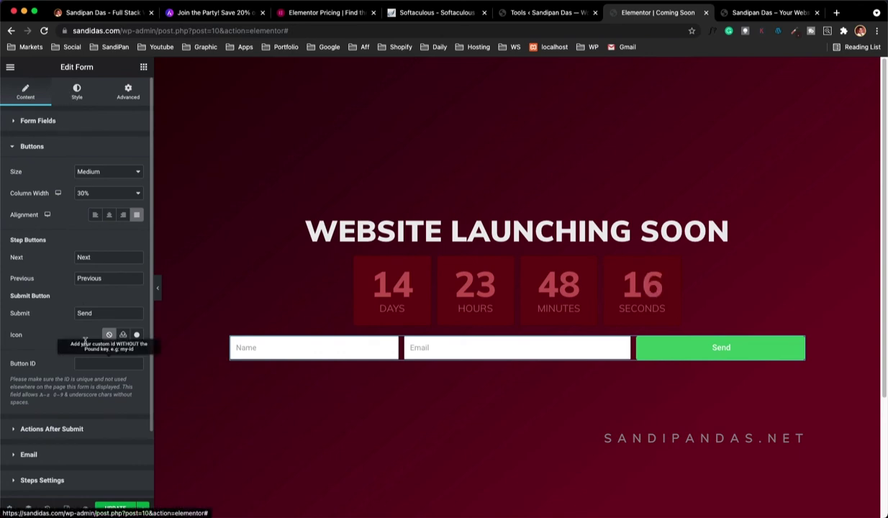
scroll(75, 396, down, 3)
scroll(76, 392, up, 3)
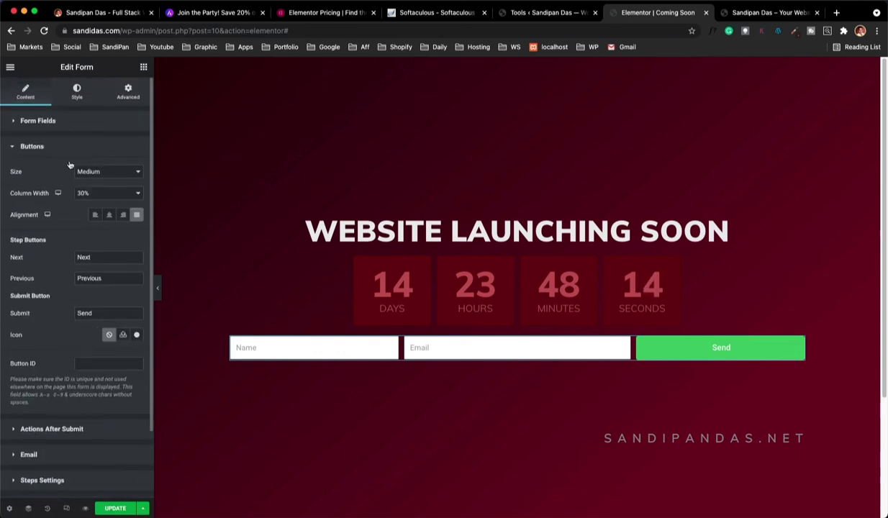
click(55, 121)
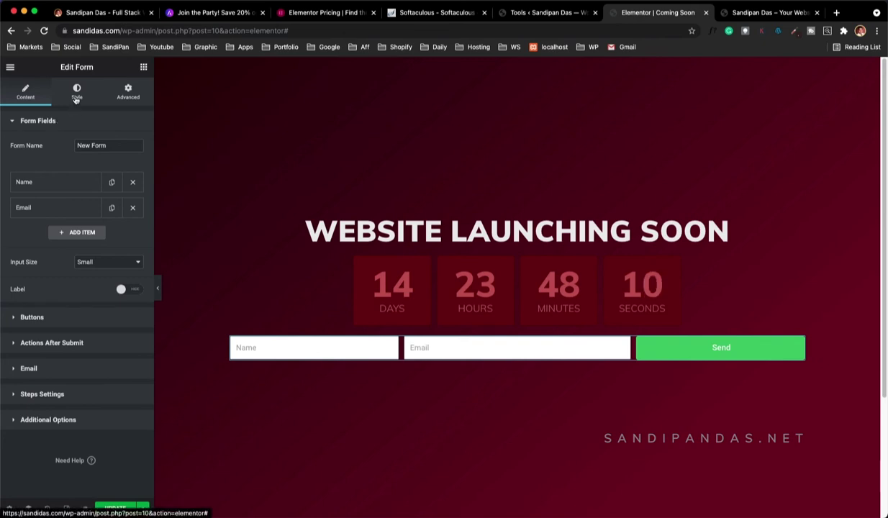
Make the form field background colour fully transparent (alpha 0)
click(77, 94)
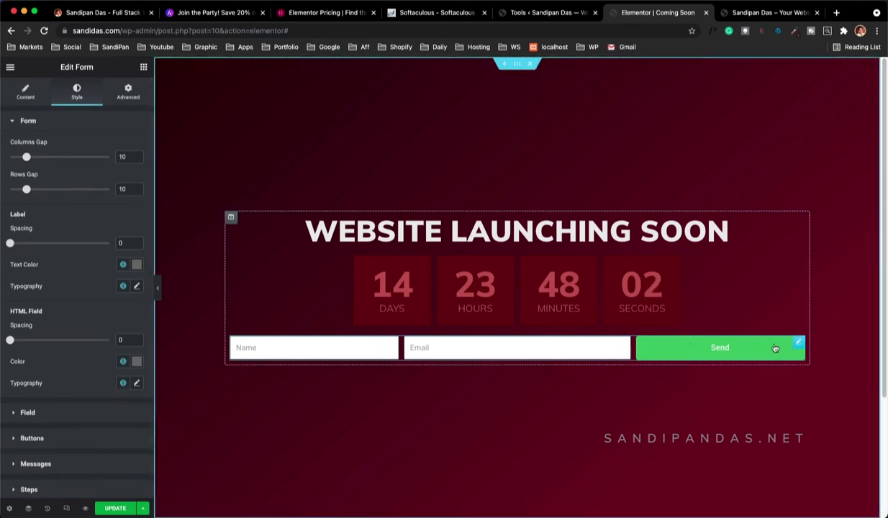
scroll(79, 289, down, 2)
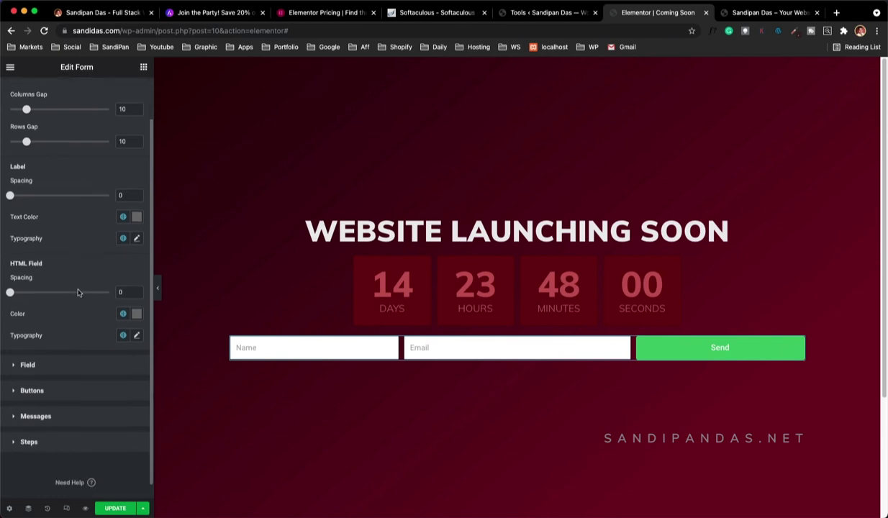
click(65, 368)
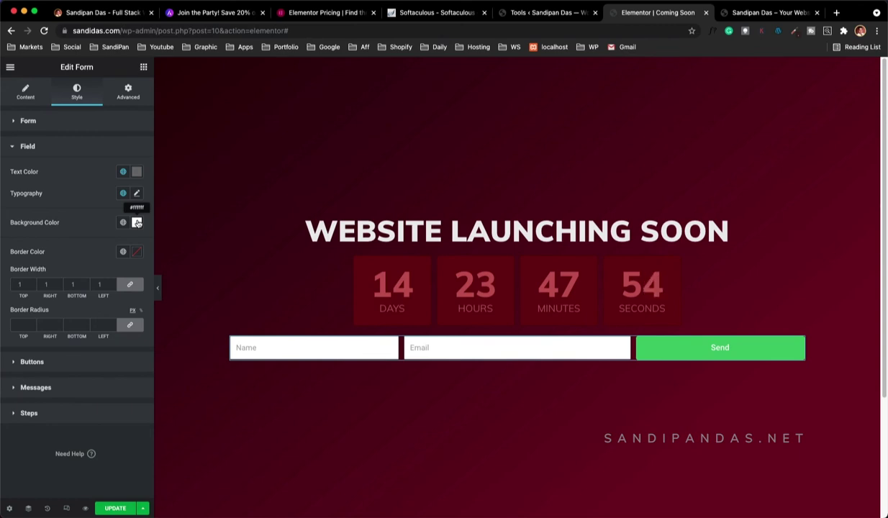
click(137, 223)
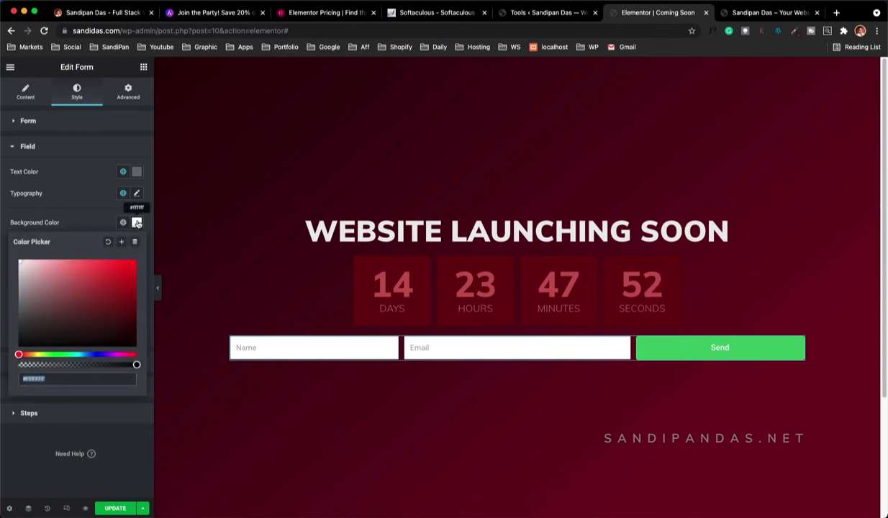
click(129, 300)
drag(128, 301, 133, 309)
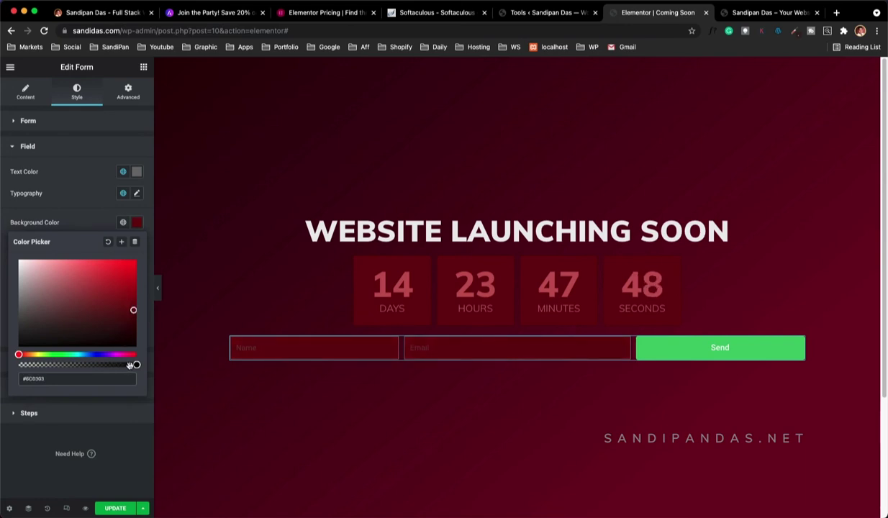
drag(130, 366, 6, 373)
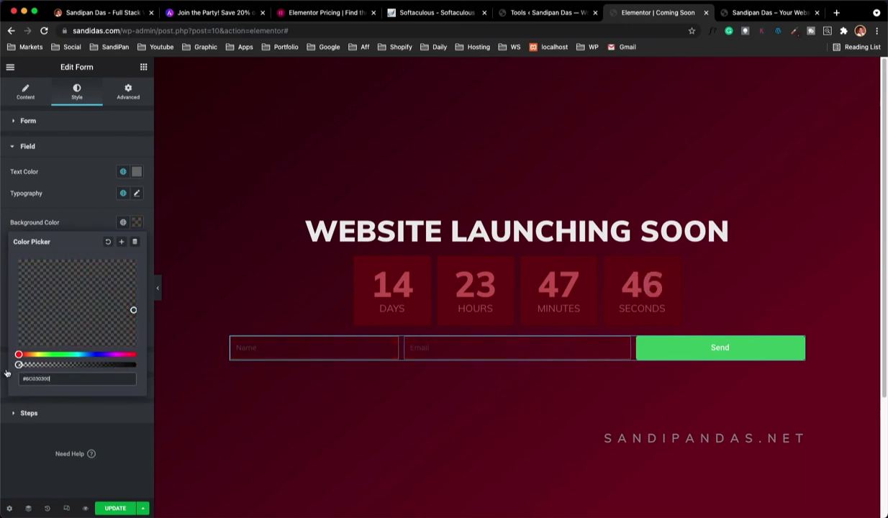
click(122, 459)
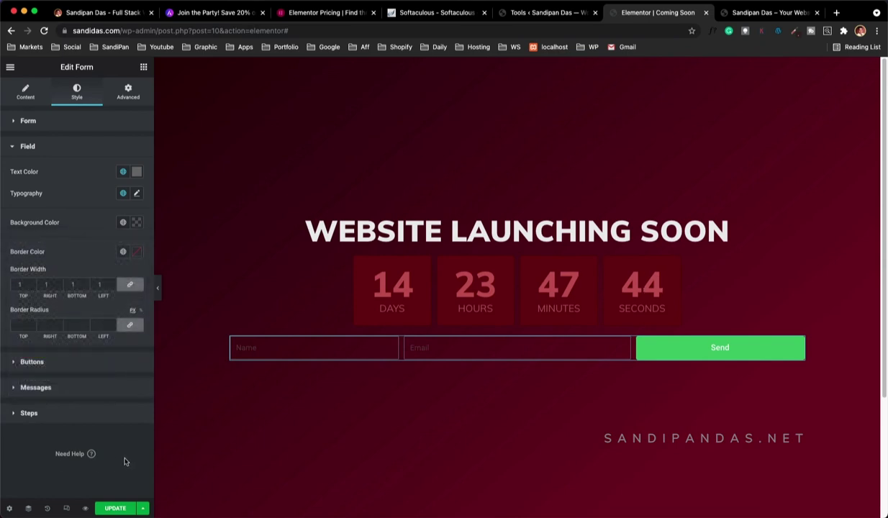
Set the form field text colour to light grey
click(137, 171)
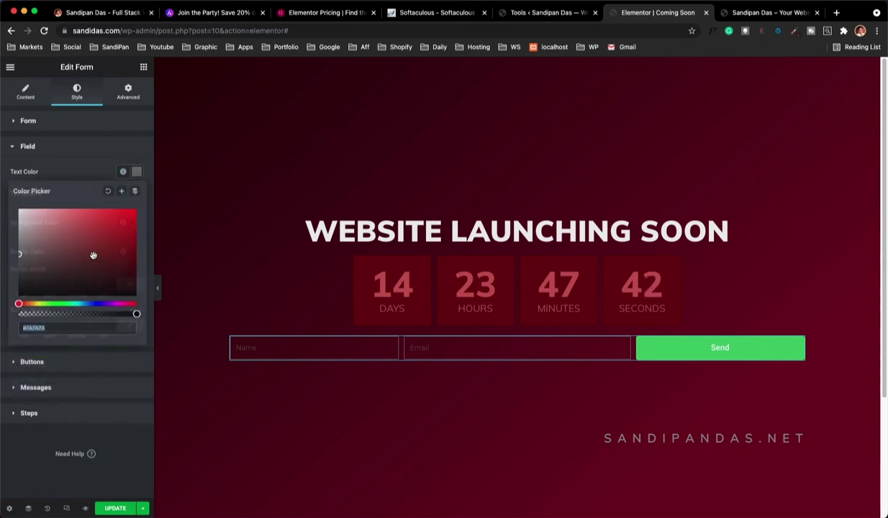
mouse_move(91, 254)
mouse_down()
mouse_move(31, 253)
mouse_move(20, 225)
mouse_up()
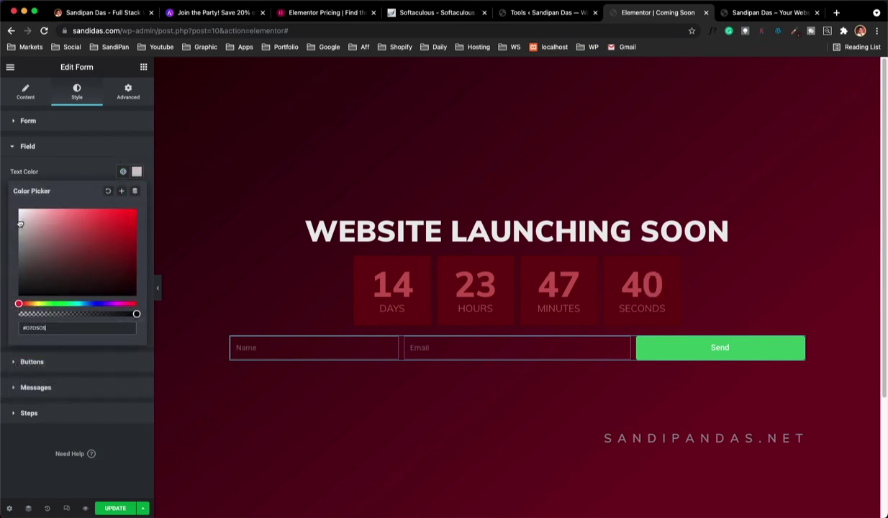
click(72, 153)
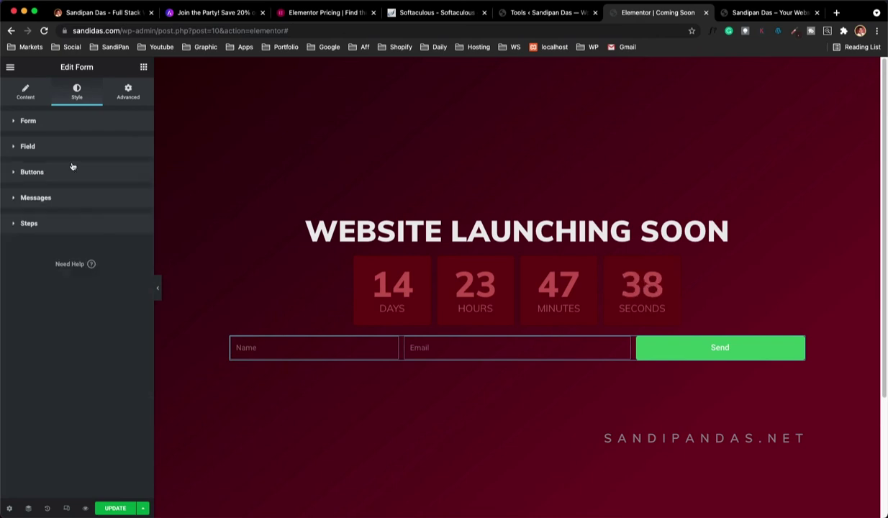
click(72, 170)
click(77, 152)
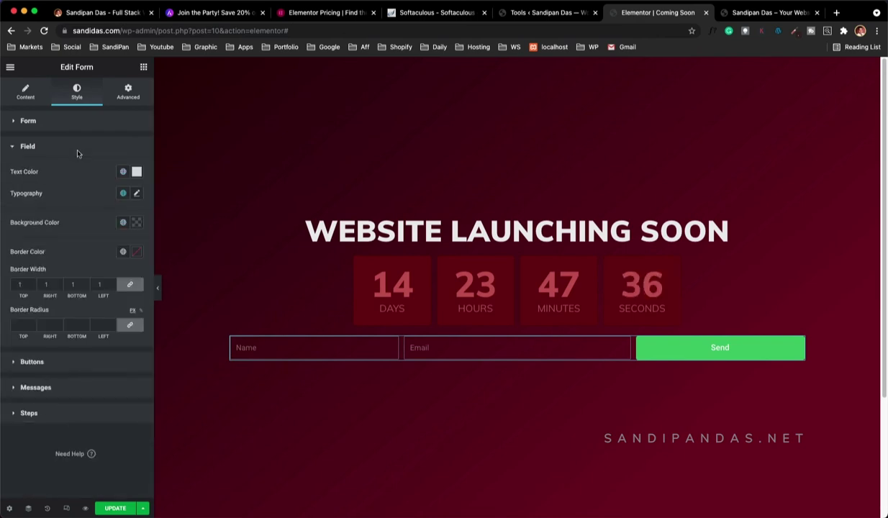
Set the field typography to Mulish, weight 700, size 18
click(137, 194)
click(94, 244)
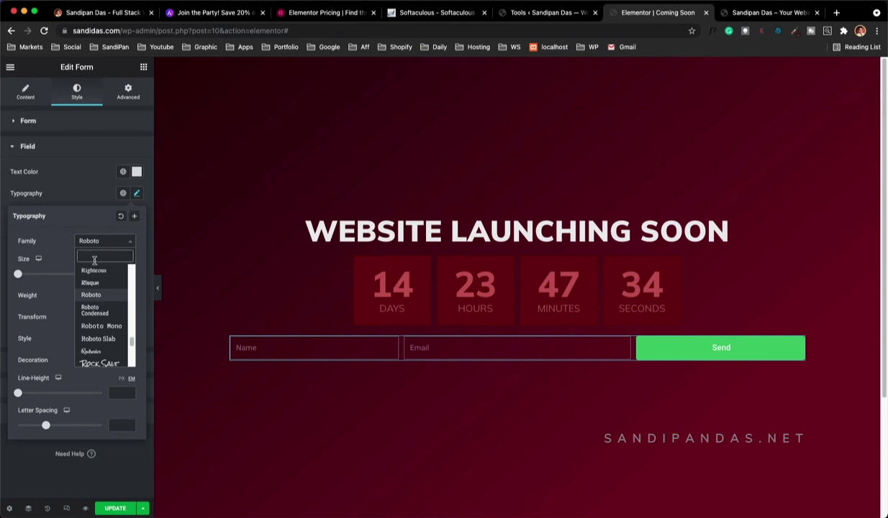
text(mul)
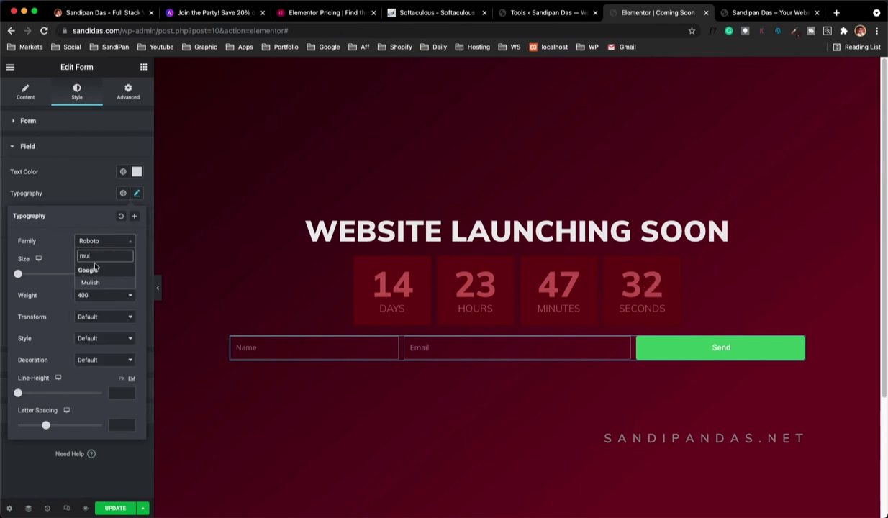
click(91, 283)
click(90, 296)
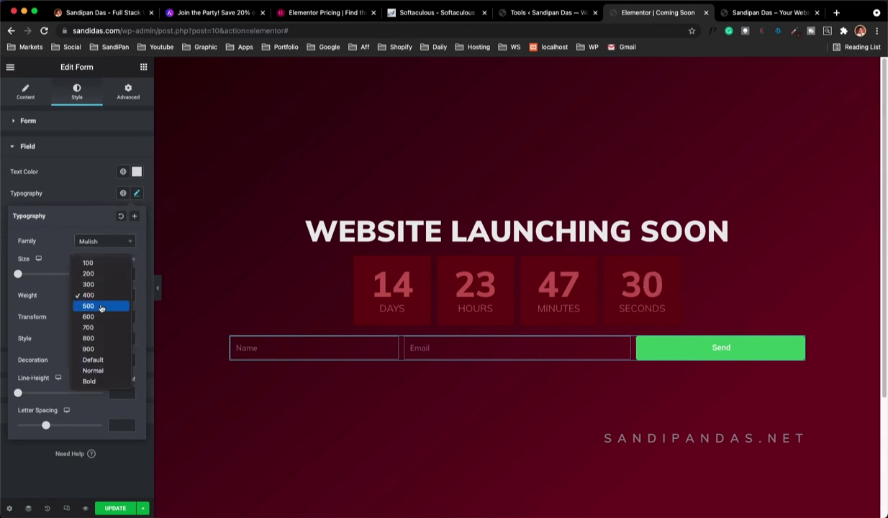
click(100, 316)
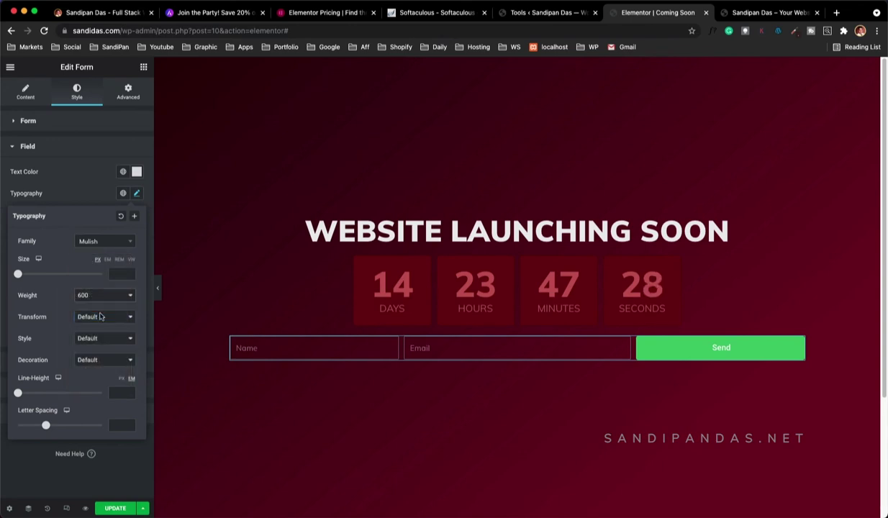
click(97, 297)
click(96, 306)
drag(19, 274, 27, 278)
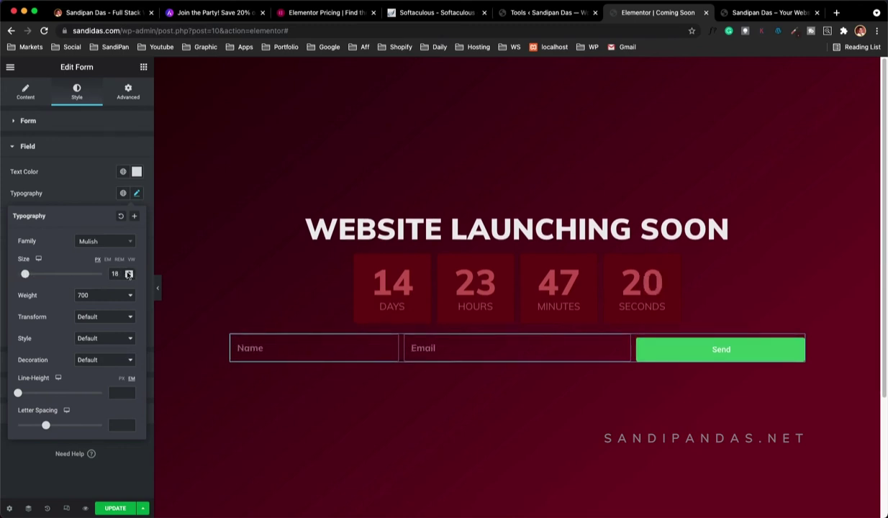
click(87, 167)
click(71, 154)
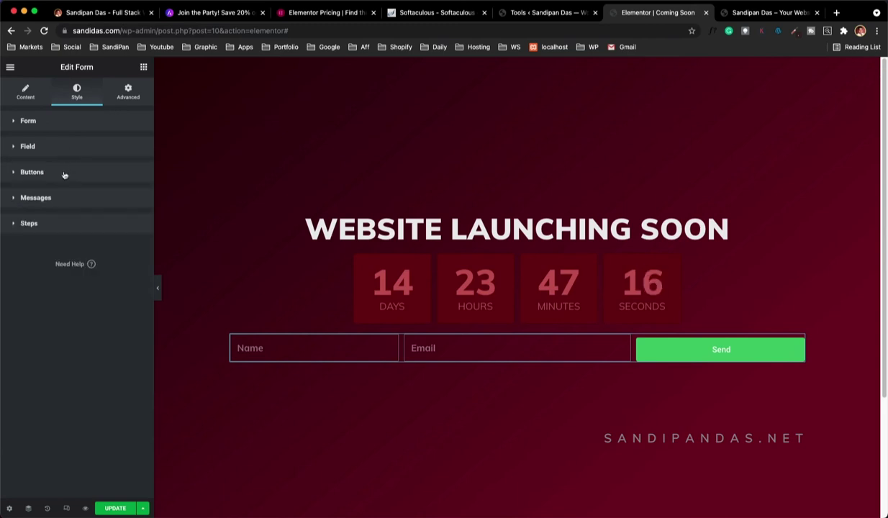
Change the Send button background from green to deep dark red, about #7D0808
click(64, 175)
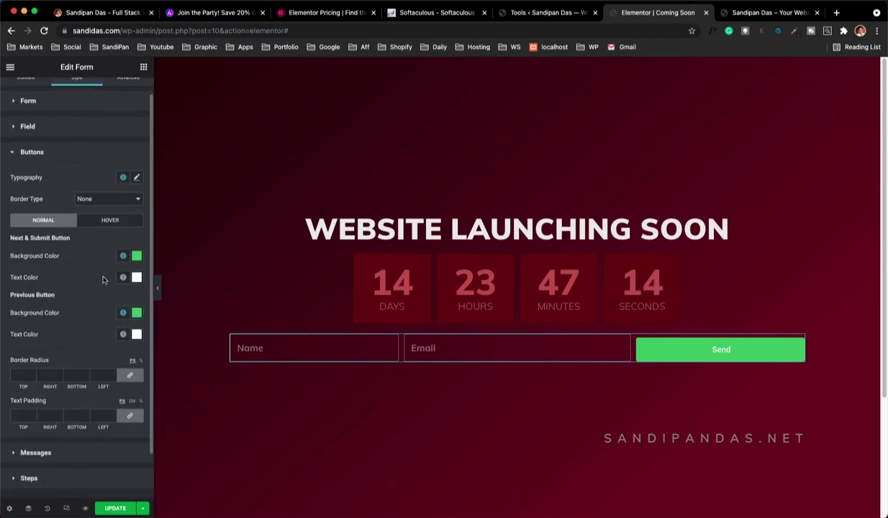
scroll(103, 280, down, 1)
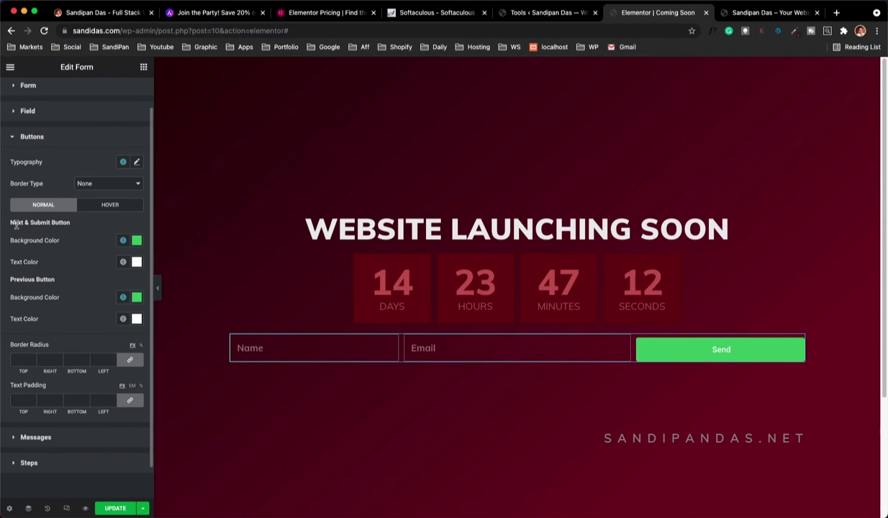
click(137, 241)
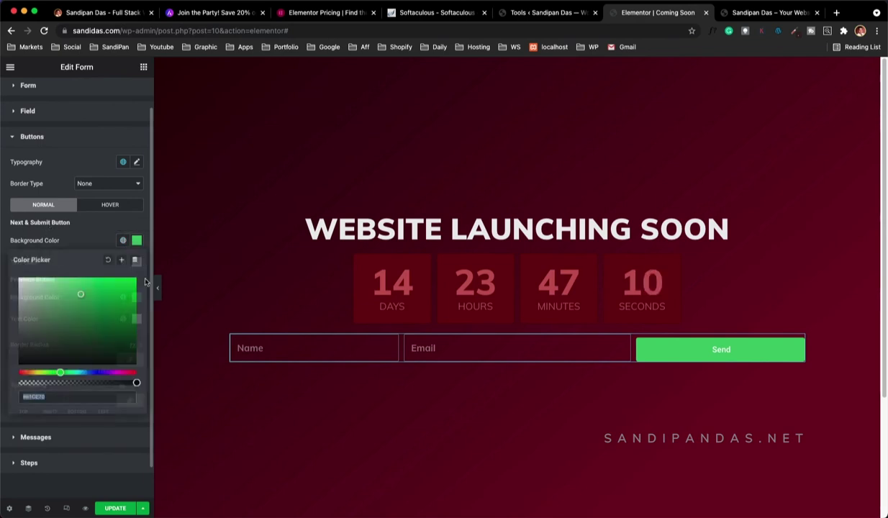
drag(123, 373, 136, 372)
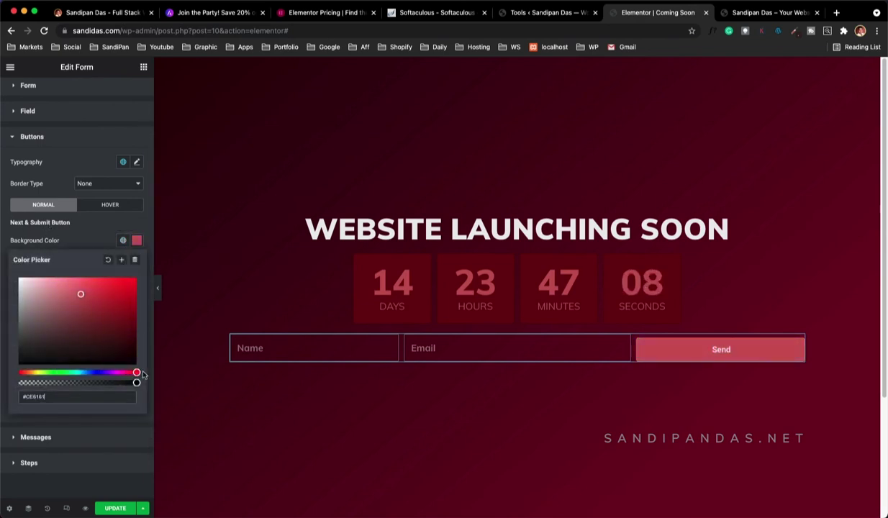
click(127, 323)
drag(127, 322, 126, 323)
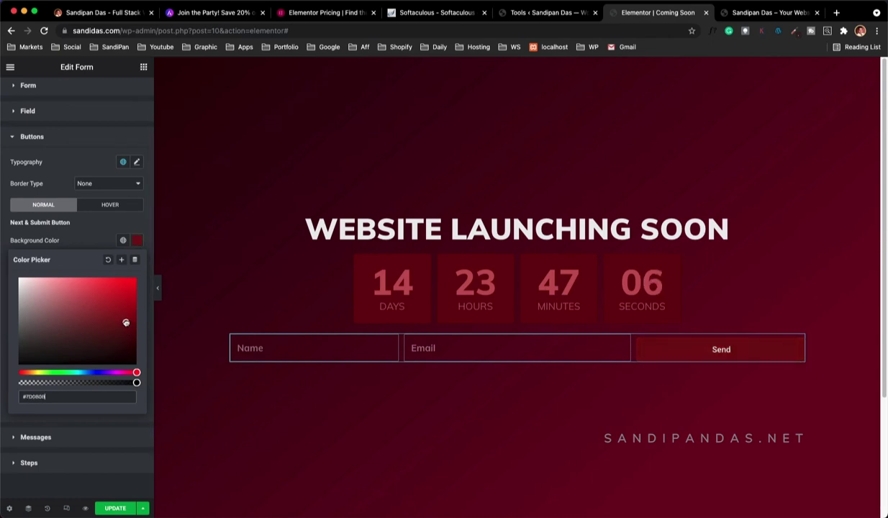
click(93, 232)
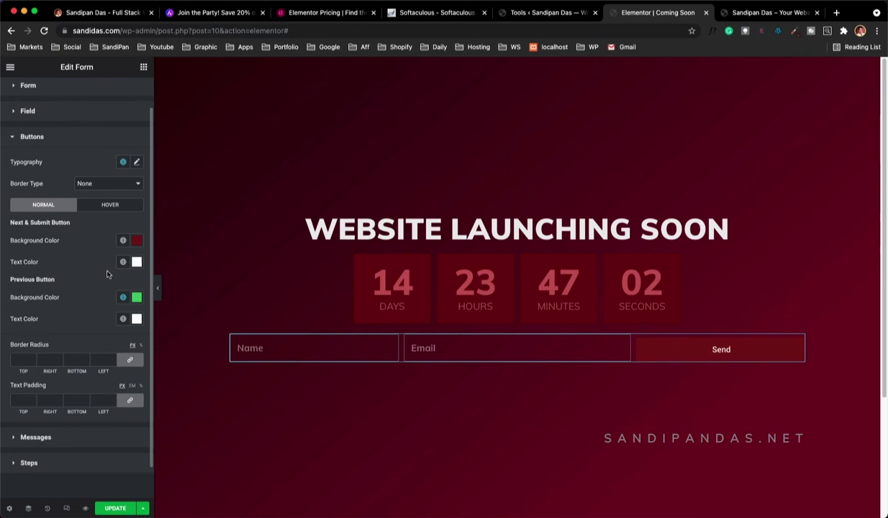
scroll(31, 106, up, 2)
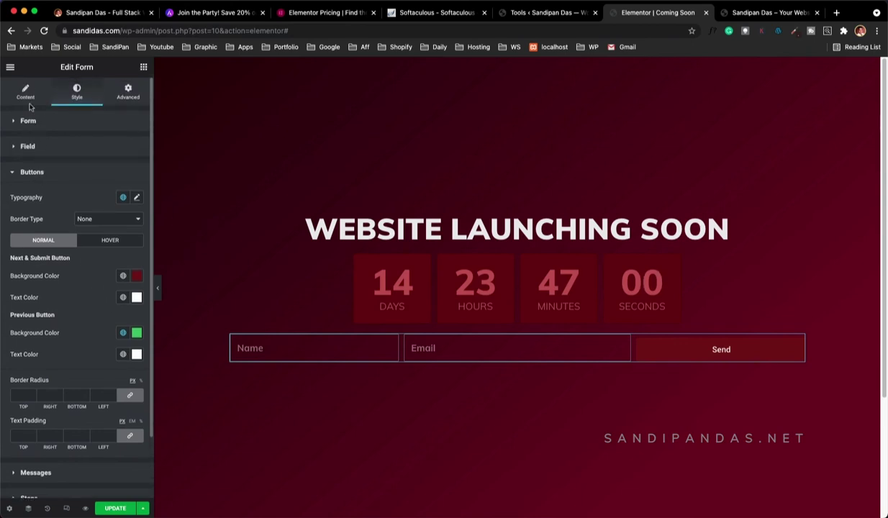
click(25, 93)
Try the Large size on the submit button, then set it back to Medium
click(46, 311)
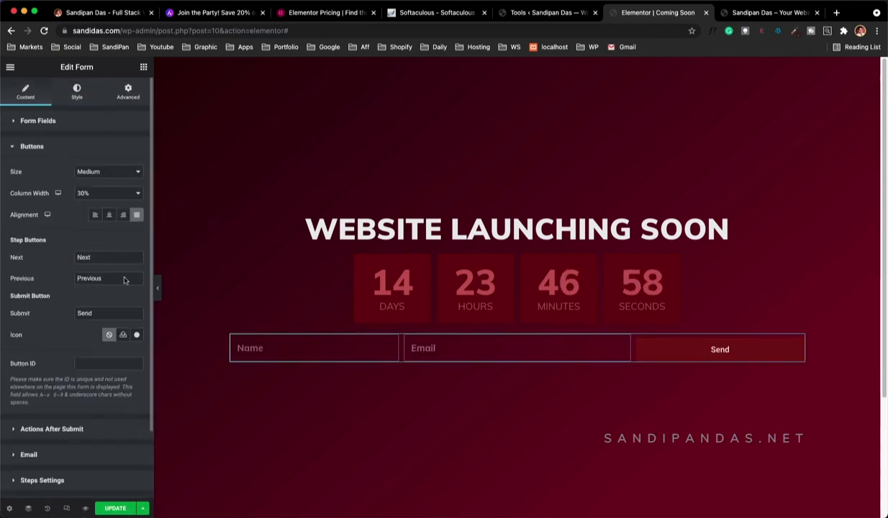
click(95, 179)
click(99, 181)
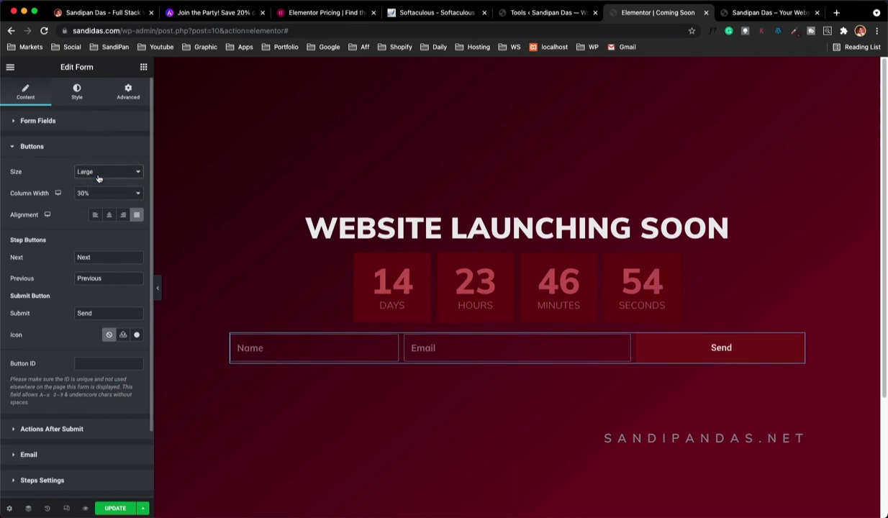
click(90, 172)
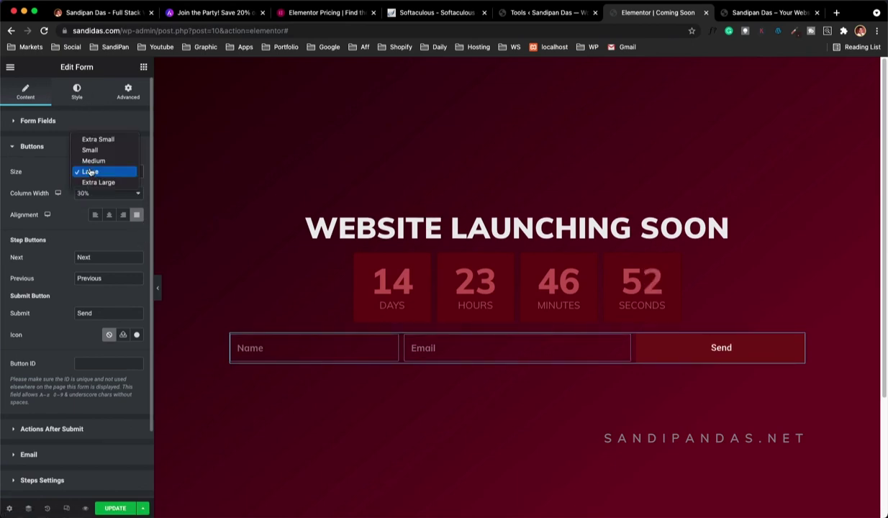
click(93, 161)
Check the Field typography under Style, then open the Buttons typography settings
click(76, 93)
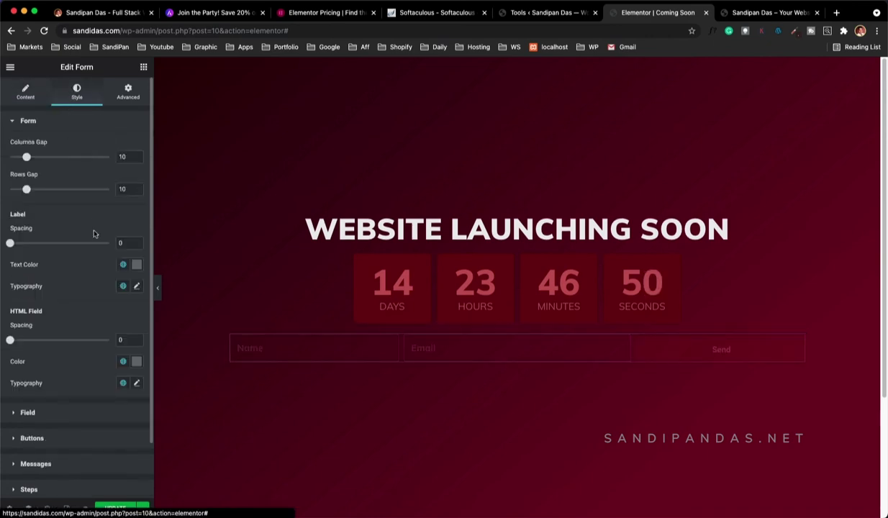
scroll(83, 369, down, 1)
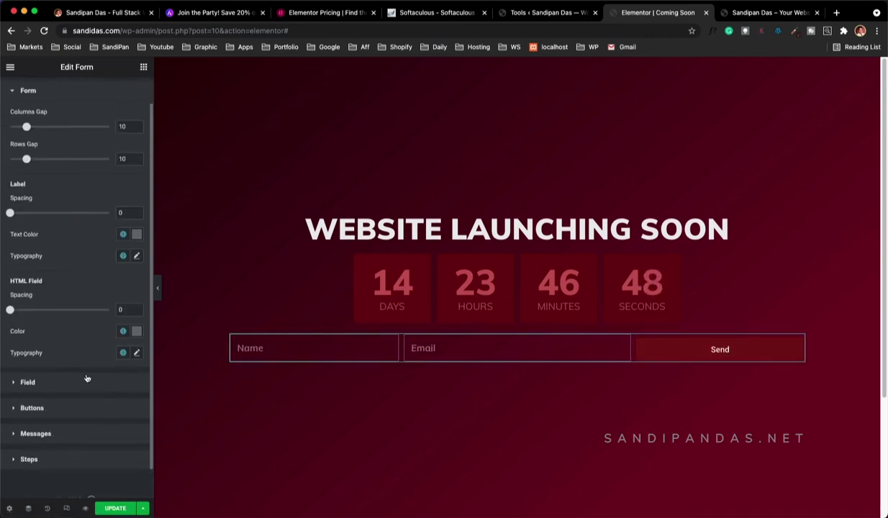
click(84, 382)
click(137, 194)
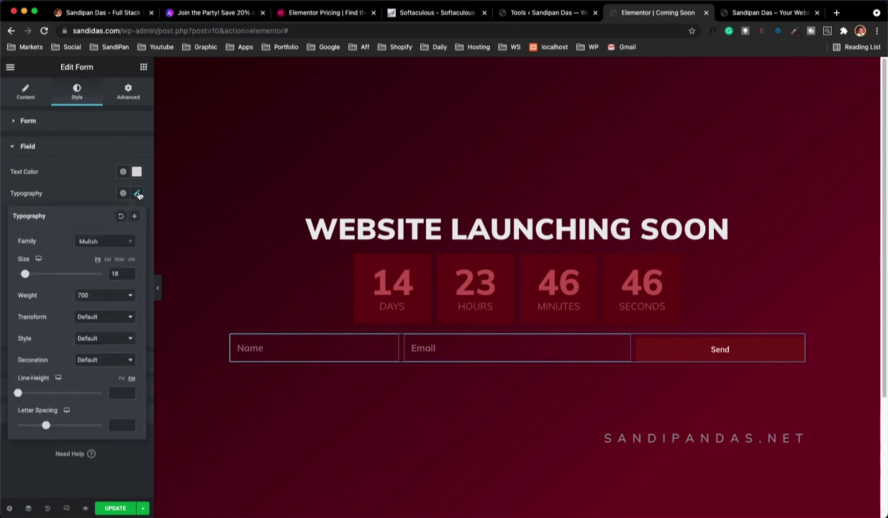
click(87, 195)
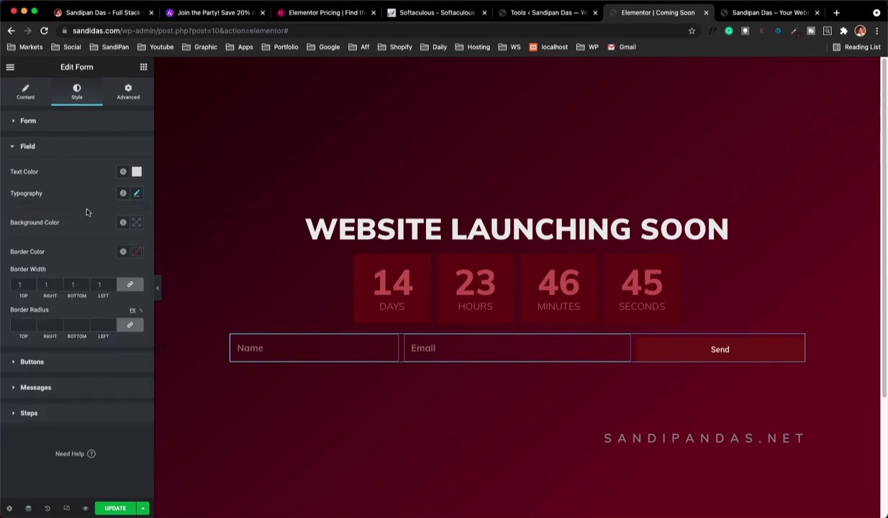
click(113, 362)
click(135, 198)
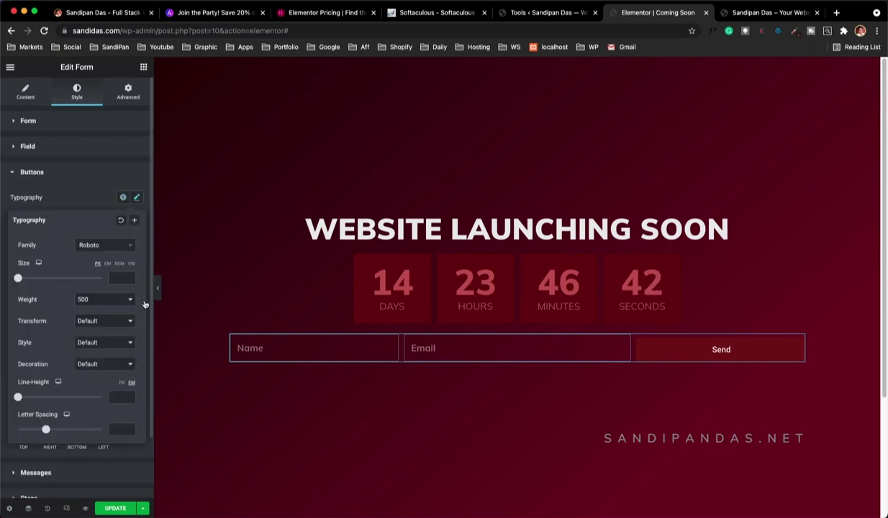
Give the Send button text Mulish font, size 18 and 1.4 line height
click(96, 245)
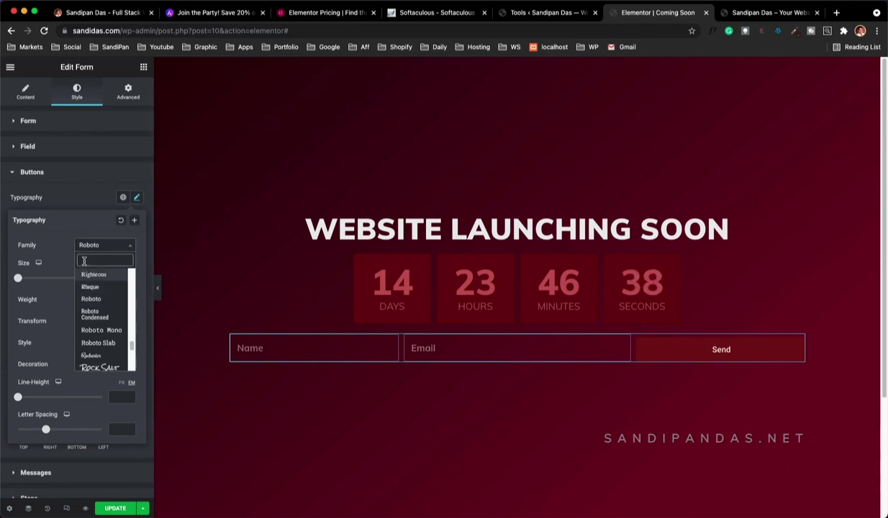
text(mul)
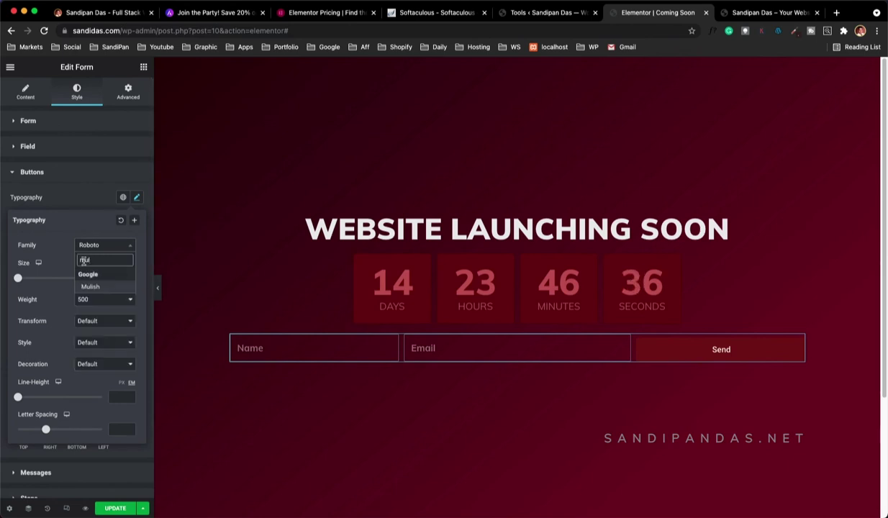
click(91, 287)
click(112, 279)
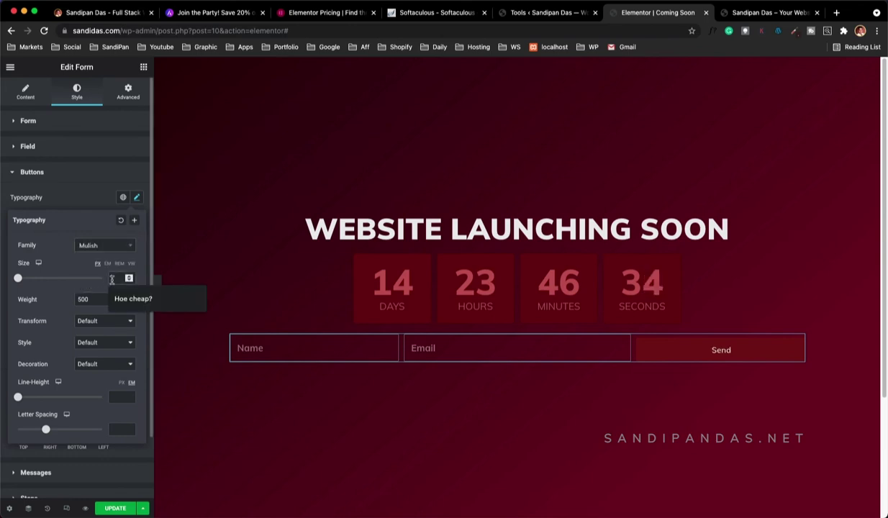
text(18)
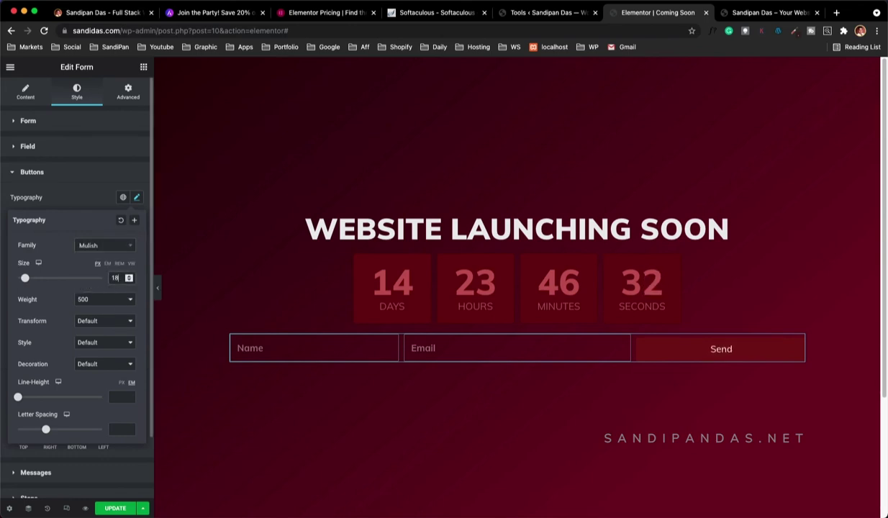
click(100, 194)
click(136, 198)
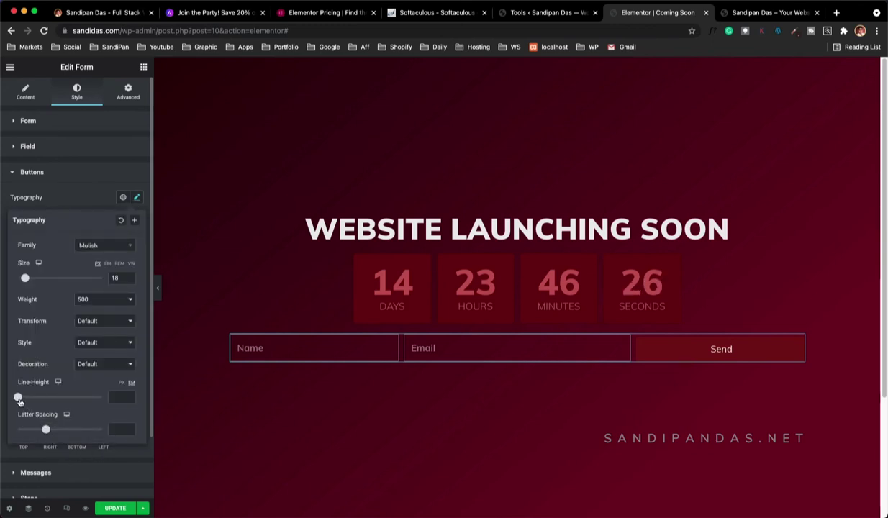
drag(19, 400, 30, 397)
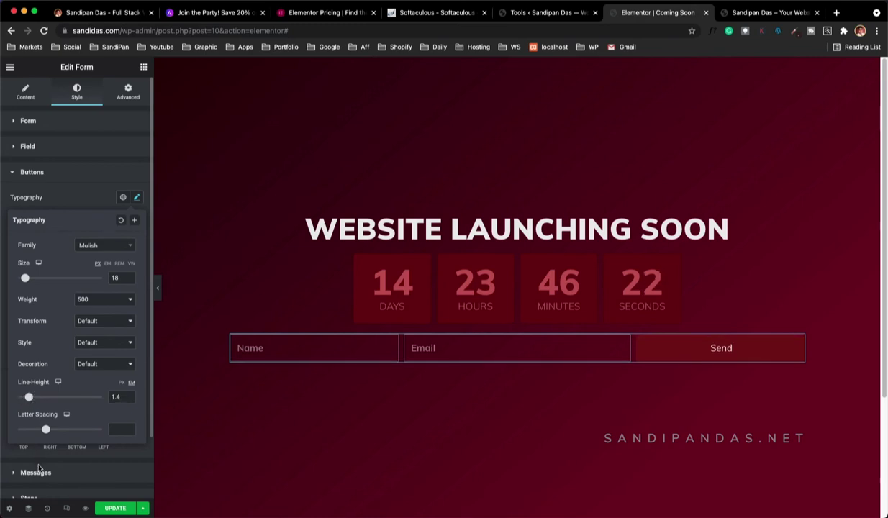
click(12, 100)
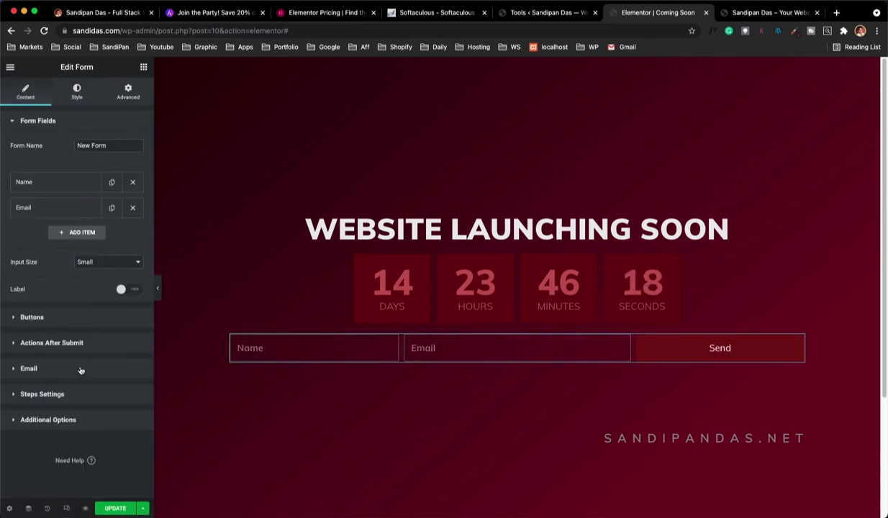
Replace the submit button's 'Send' label with 'Subscribe Now'
click(31, 318)
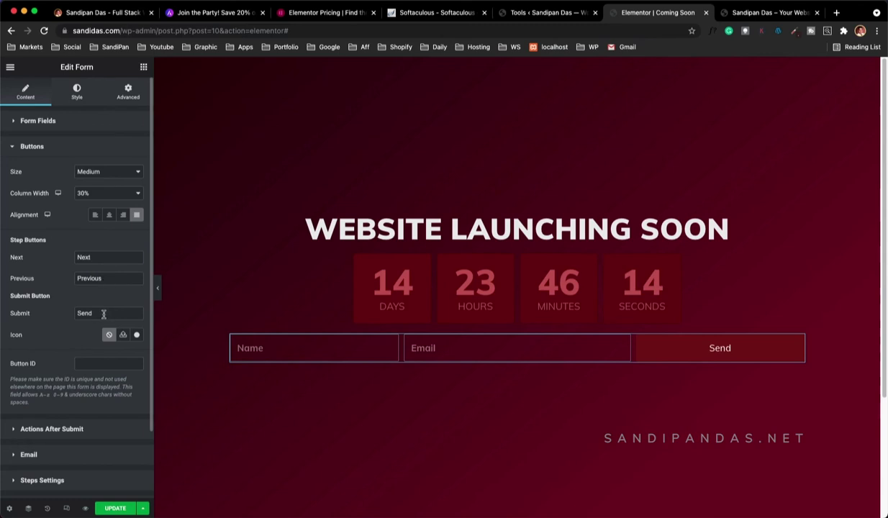
double_click(103, 314)
text(Subs)
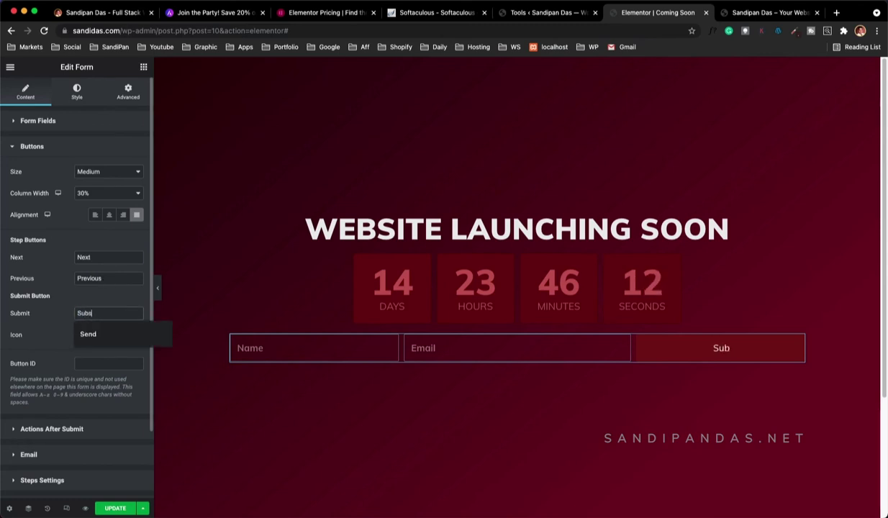
text(cribe Now)
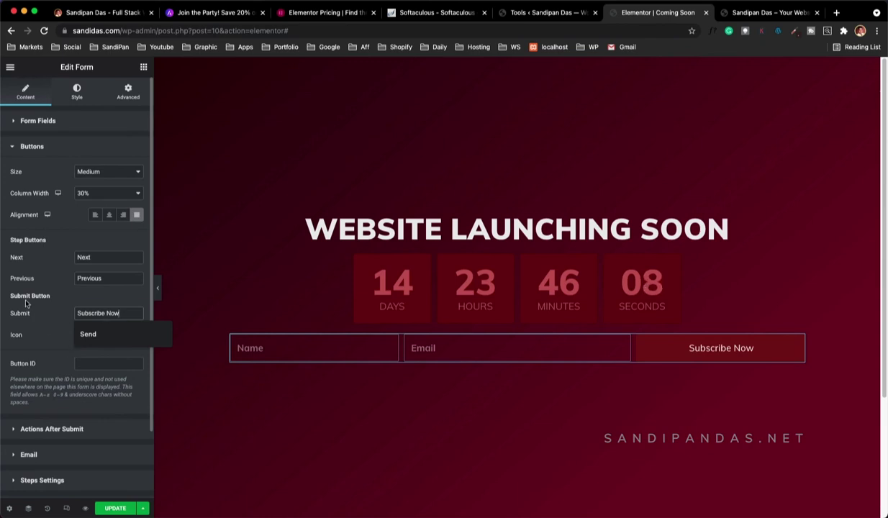
click(77, 92)
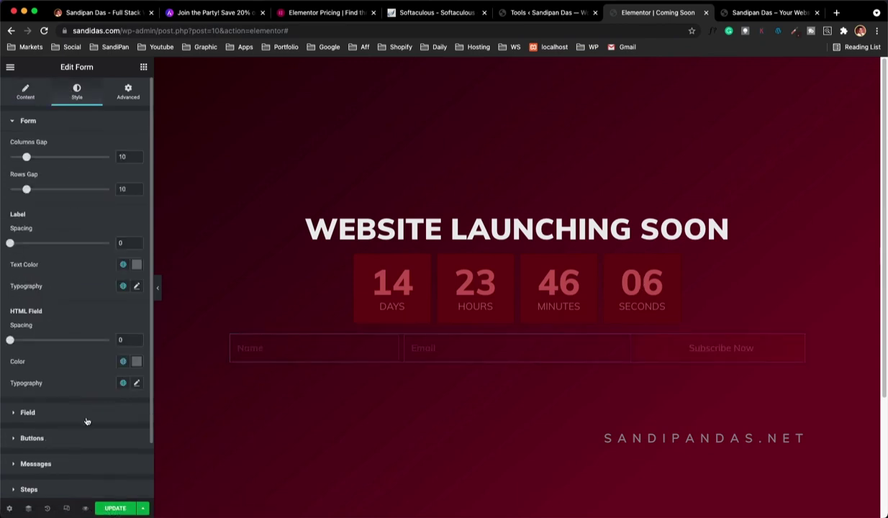
Set the Buttons typography Transform to Uppercase so it reads 'SUBSCRIBE NOW'
click(49, 405)
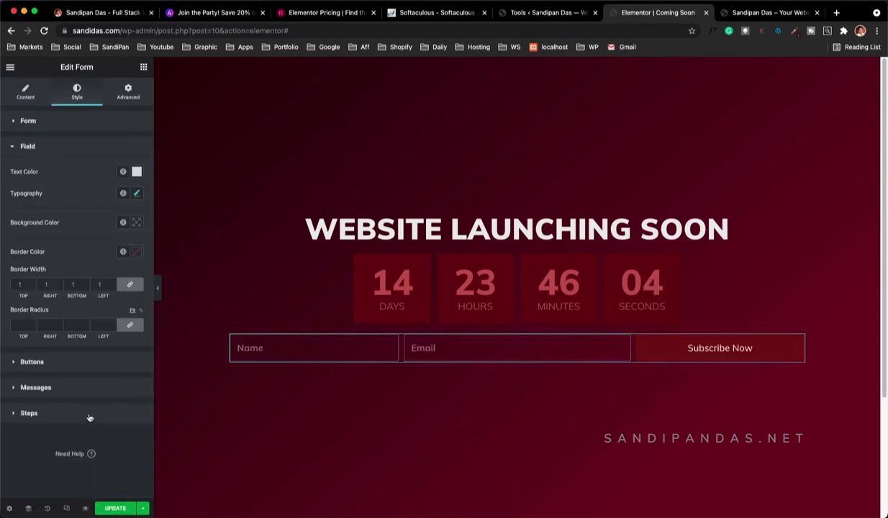
click(85, 363)
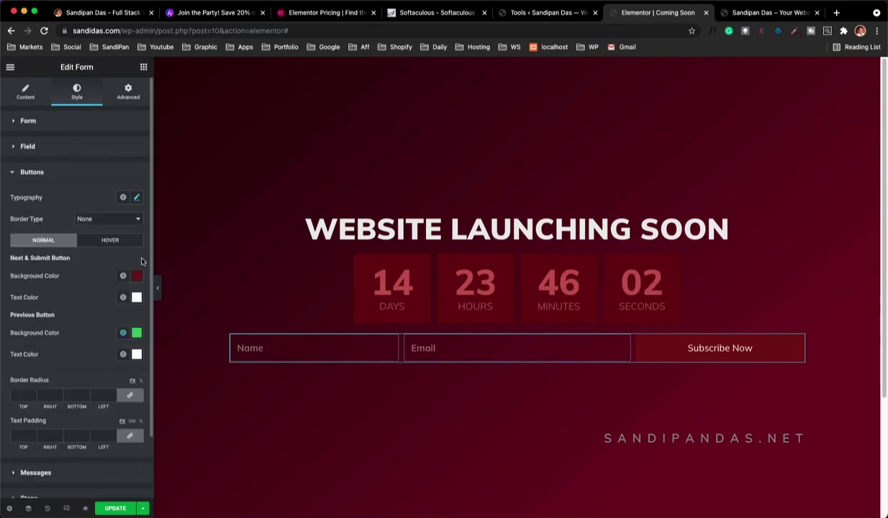
click(136, 198)
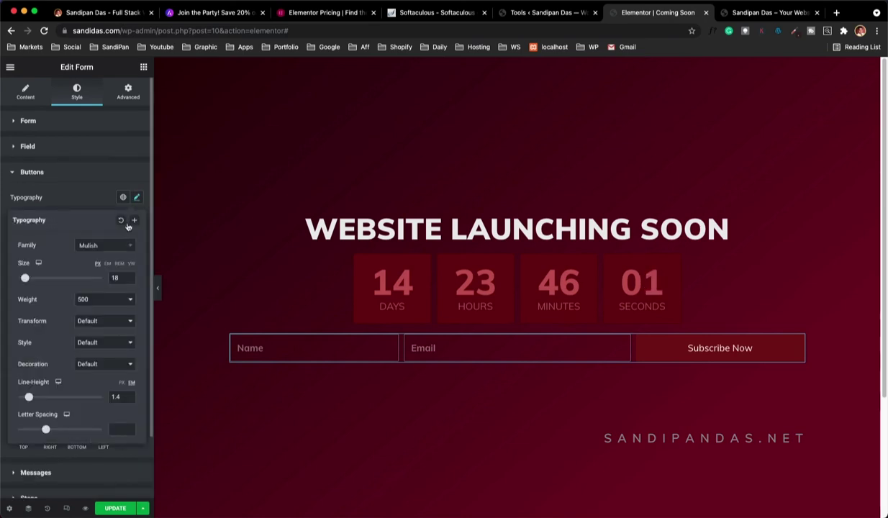
click(94, 325)
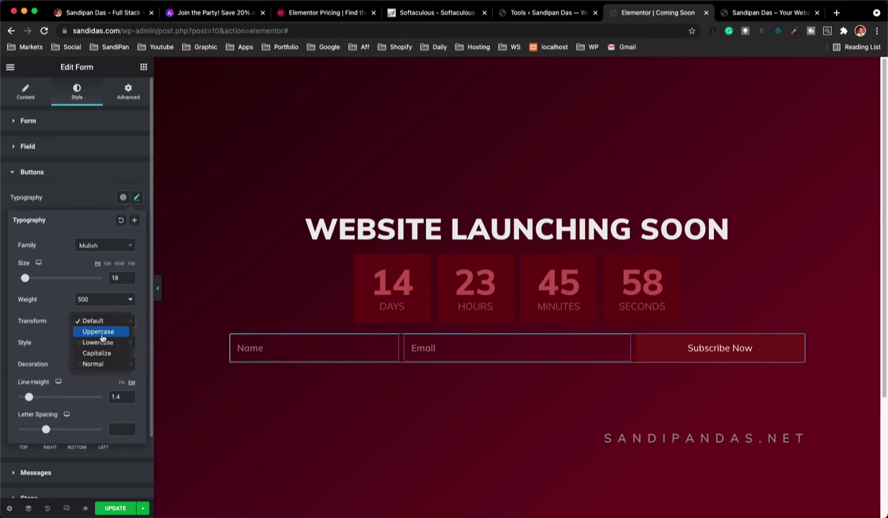
click(95, 330)
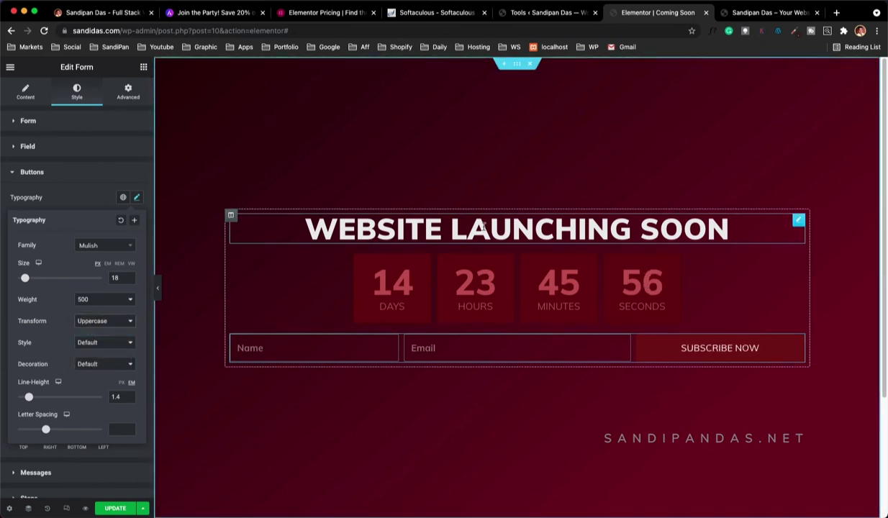
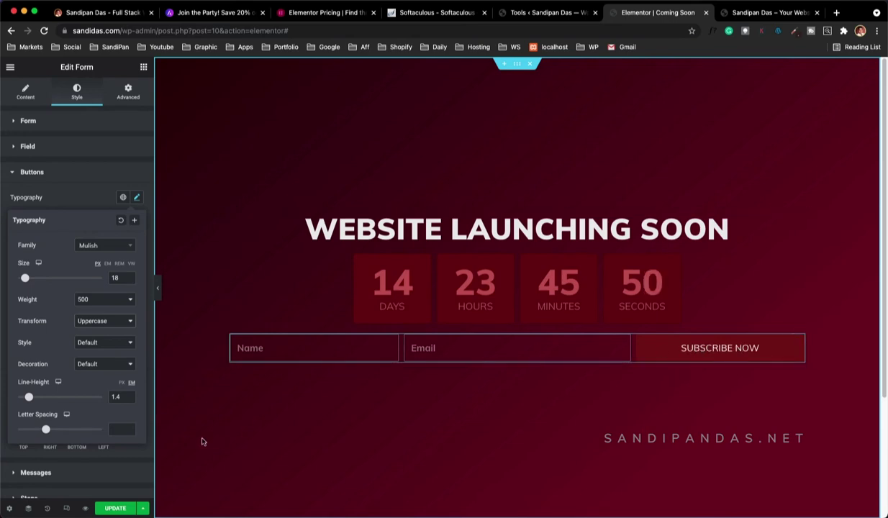
Set the subscribe button's Next & Submit text colour to light pink
click(80, 177)
click(81, 178)
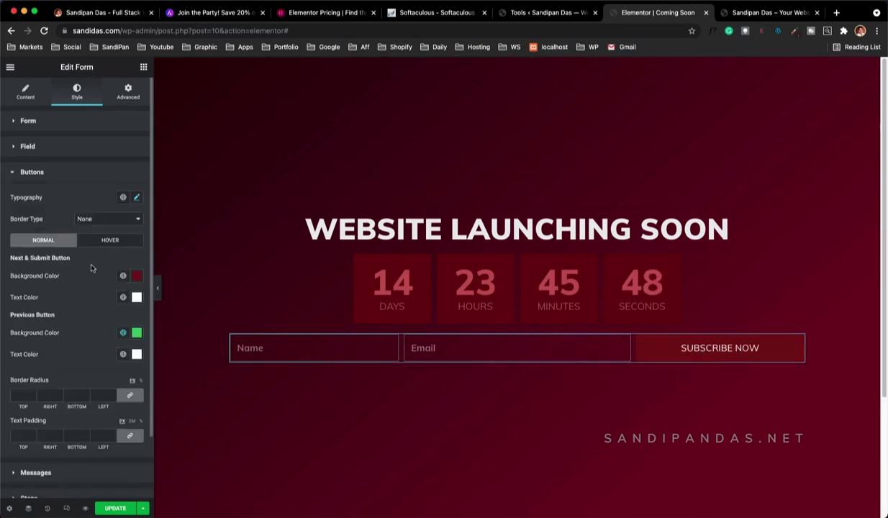
click(134, 298)
click(105, 383)
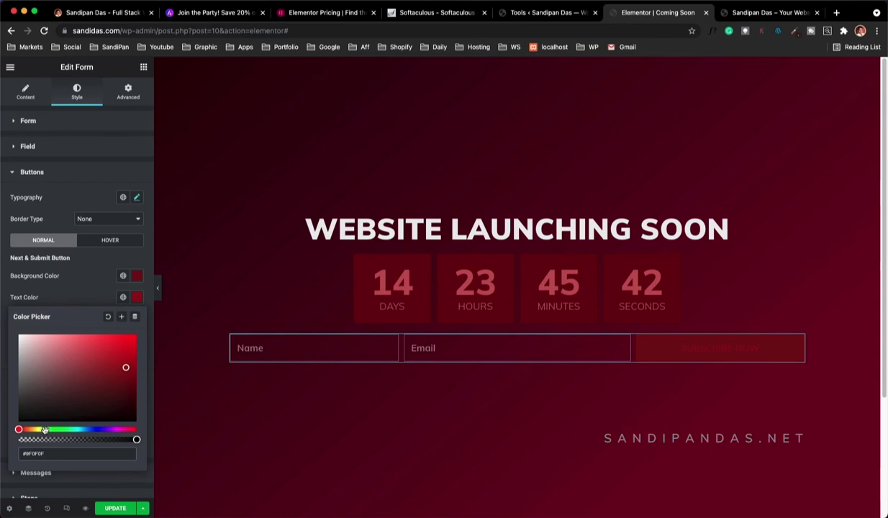
drag(45, 430, 18, 430)
click(96, 352)
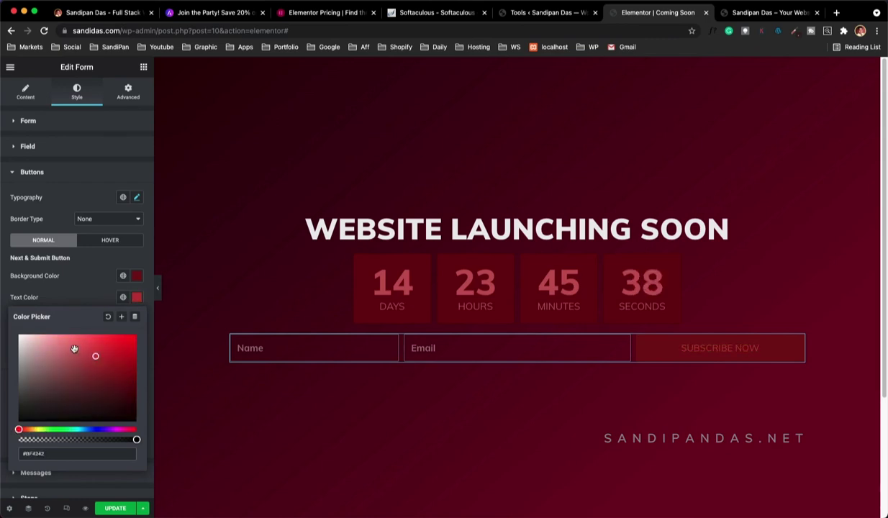
drag(74, 342, 65, 336)
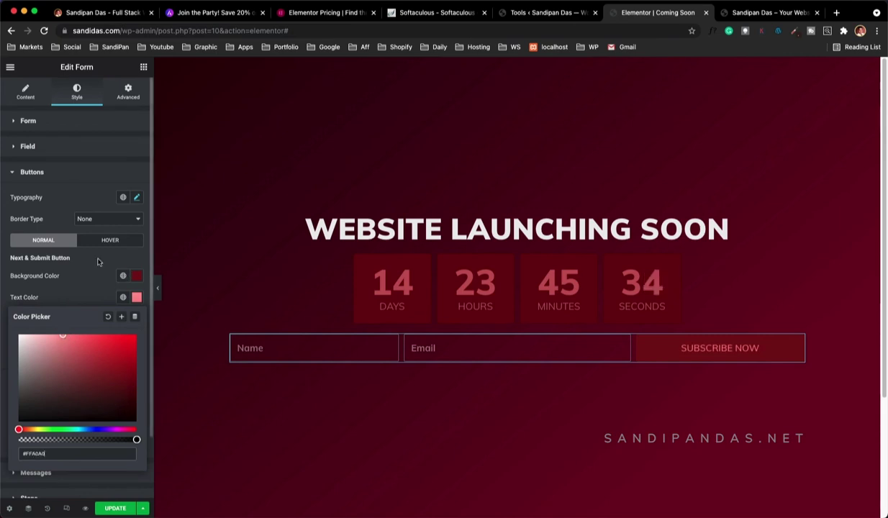
click(155, 303)
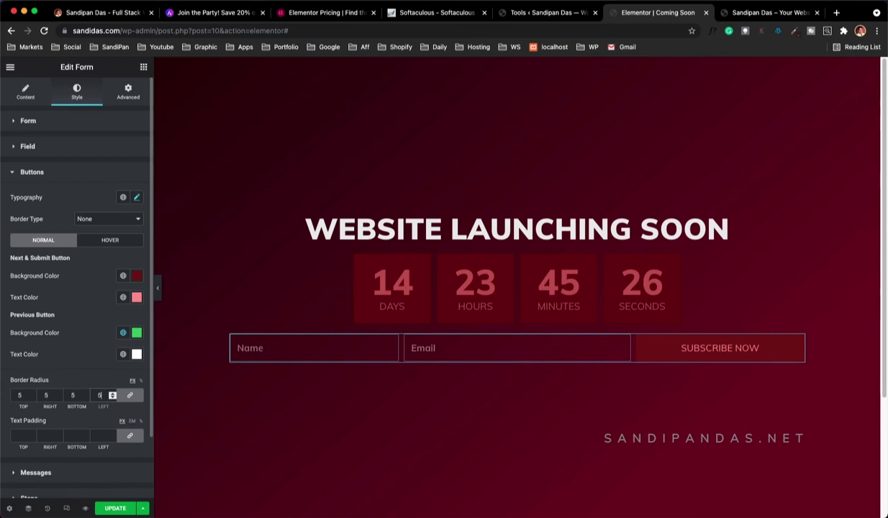
scroll(96, 331, down, 2)
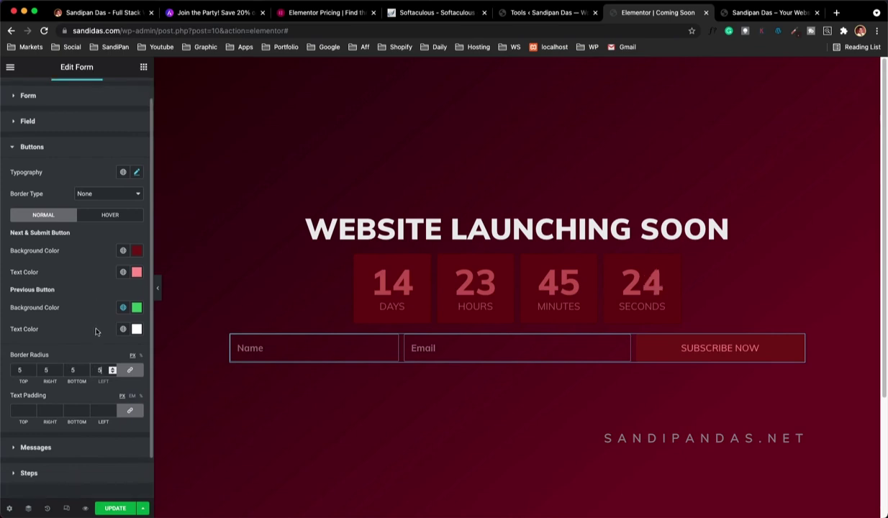
click(101, 194)
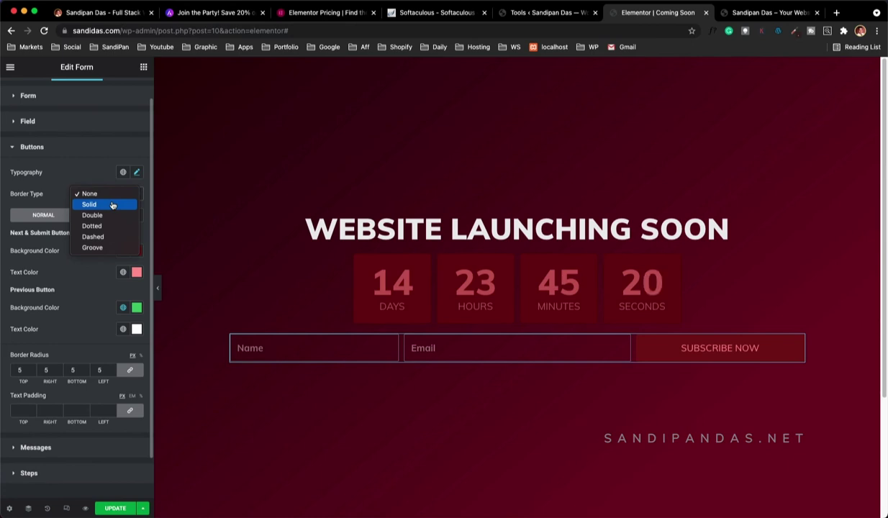
click(113, 205)
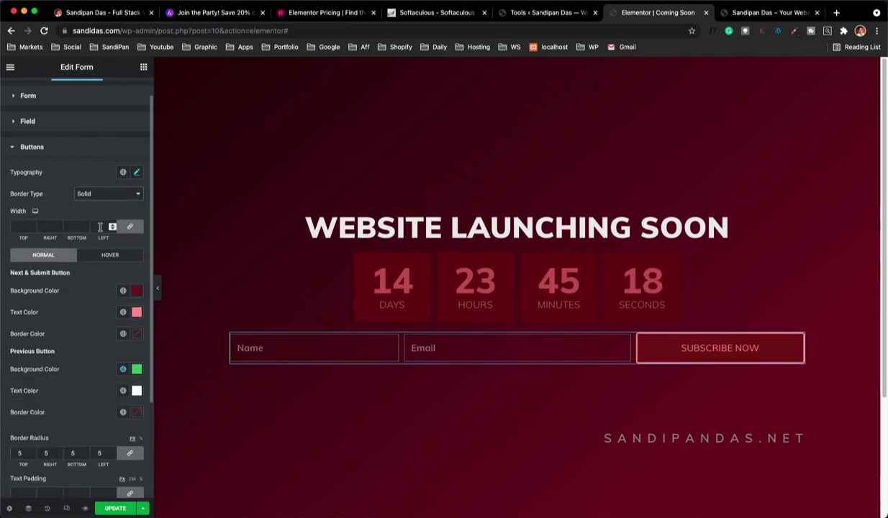
click(100, 227)
text(1)
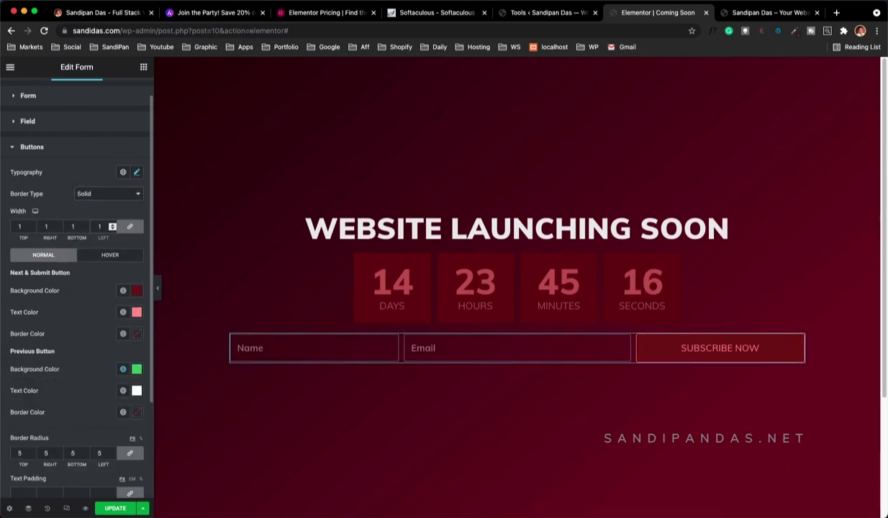
click(157, 289)
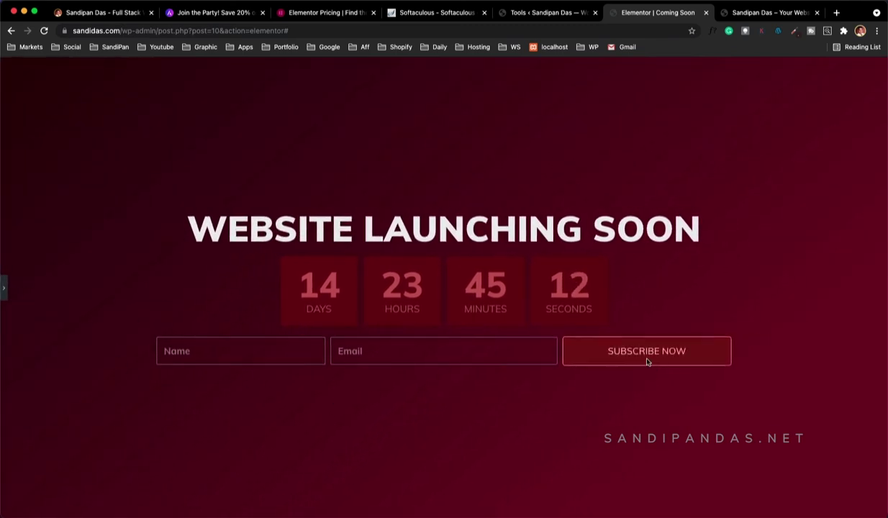
click(4, 288)
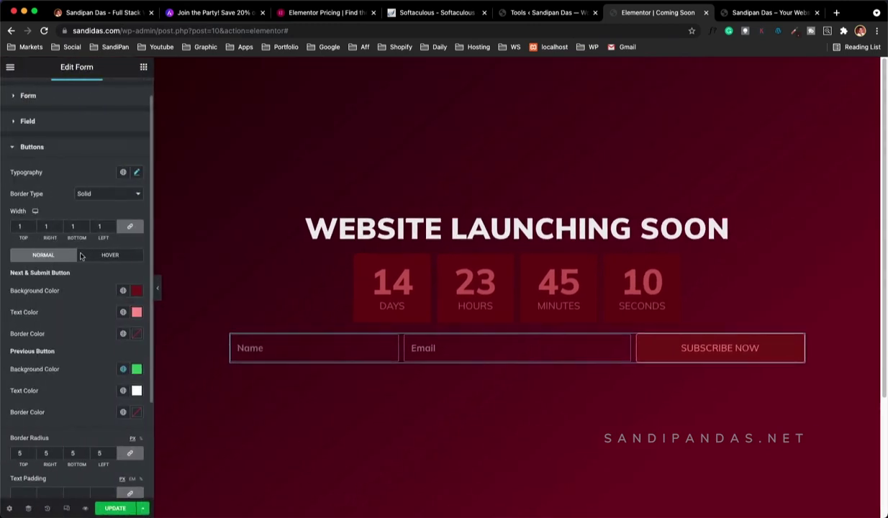
click(91, 196)
click(83, 179)
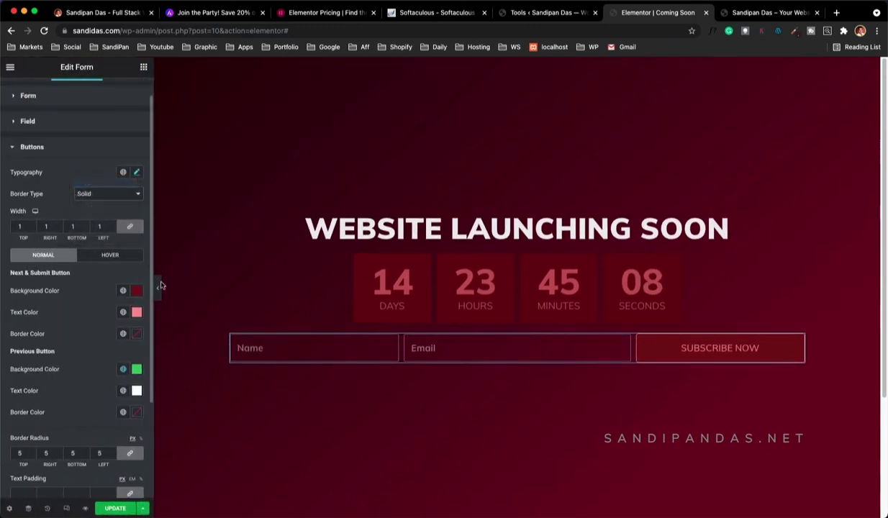
click(157, 289)
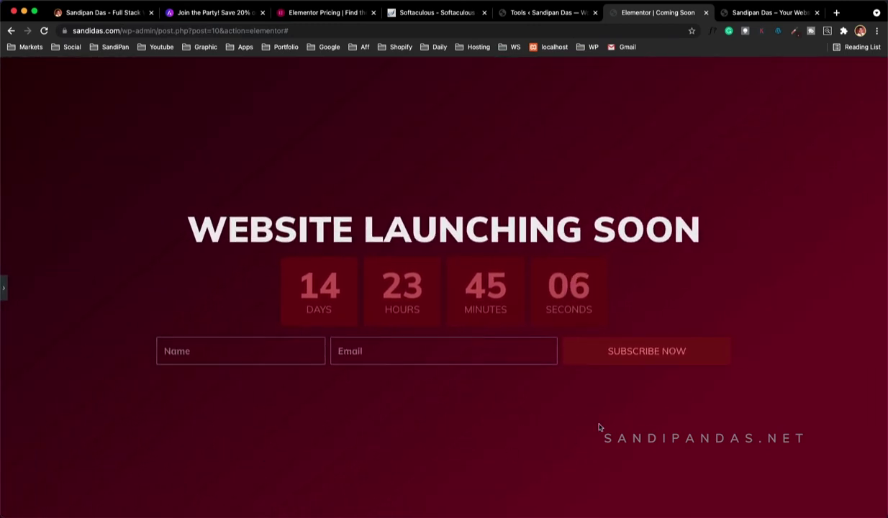
click(3, 288)
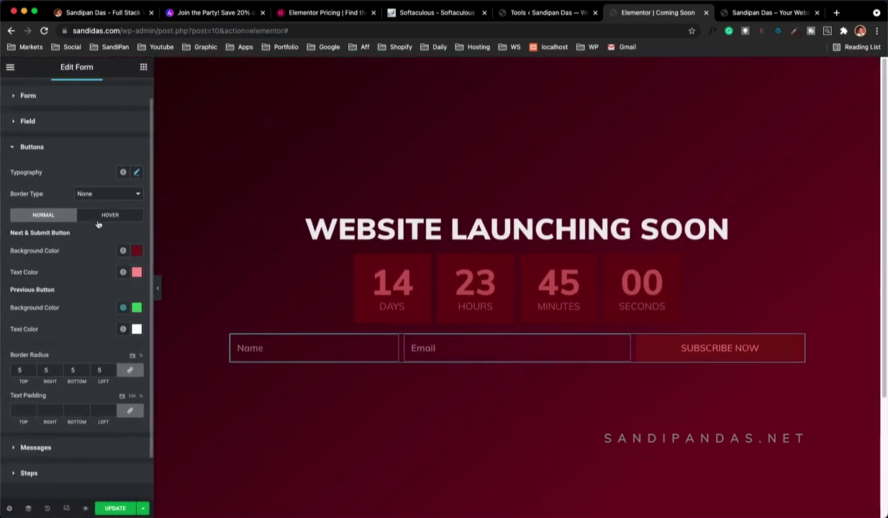
Set the button's hover background colour to bright red (#D80303)
click(101, 217)
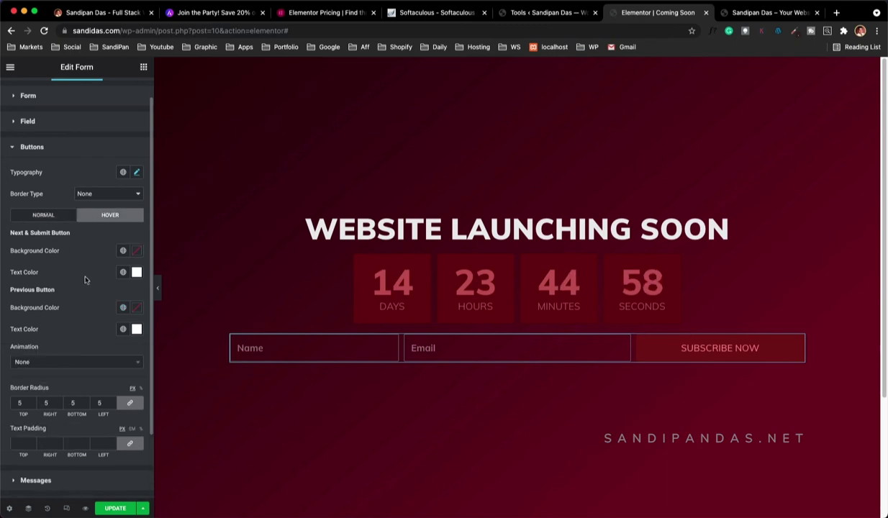
click(136, 251)
drag(128, 296, 134, 318)
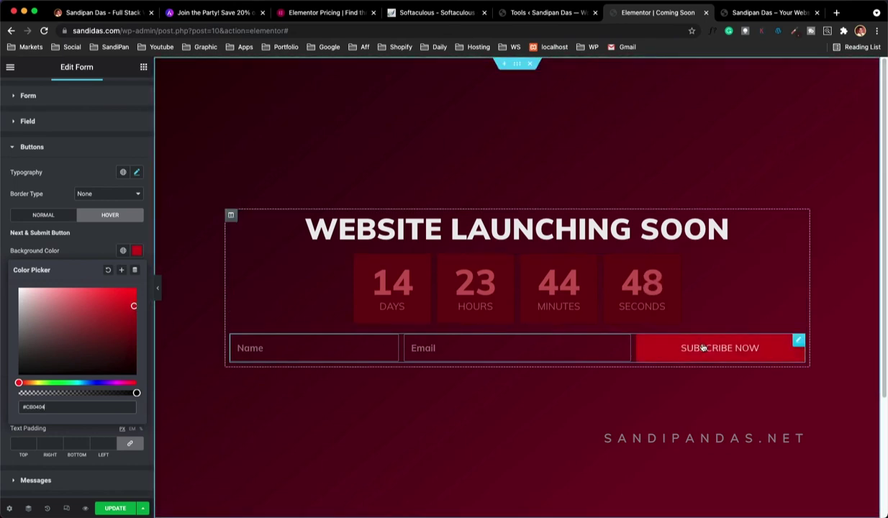
click(93, 249)
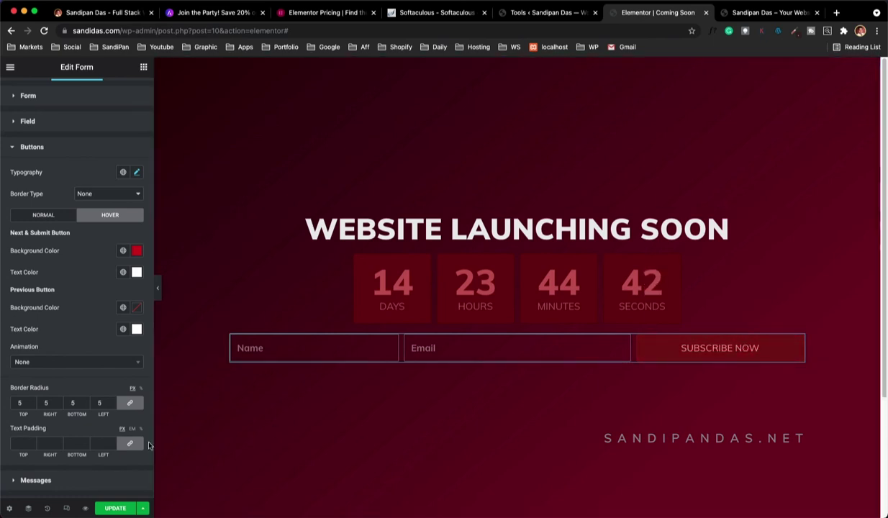
Save the page and preview it with the editor panel hidden
key(super+s)
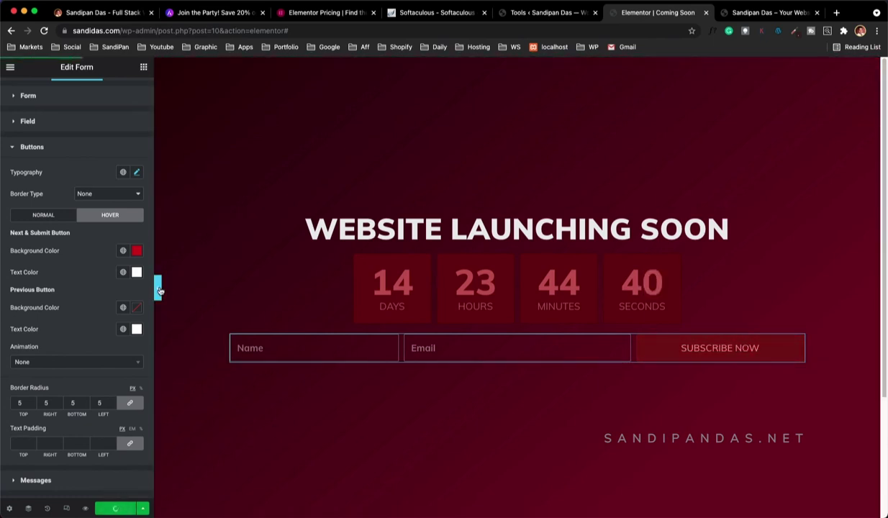
click(158, 288)
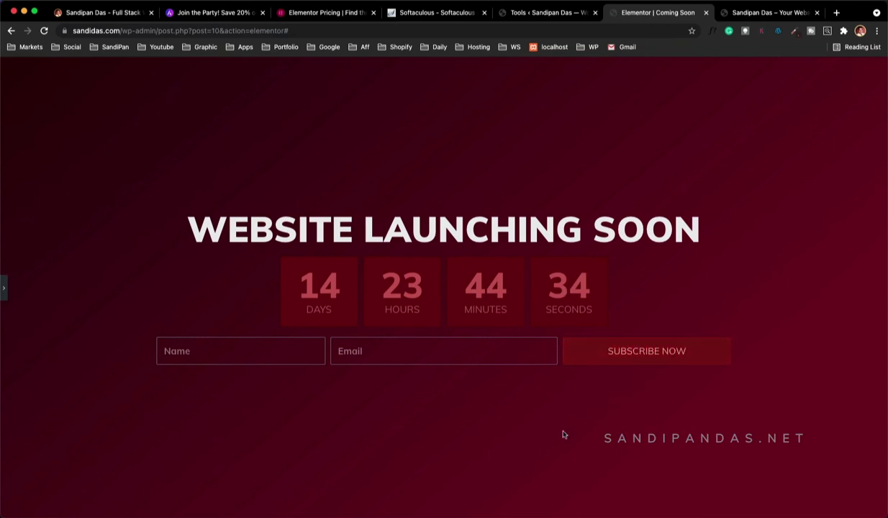
click(4, 288)
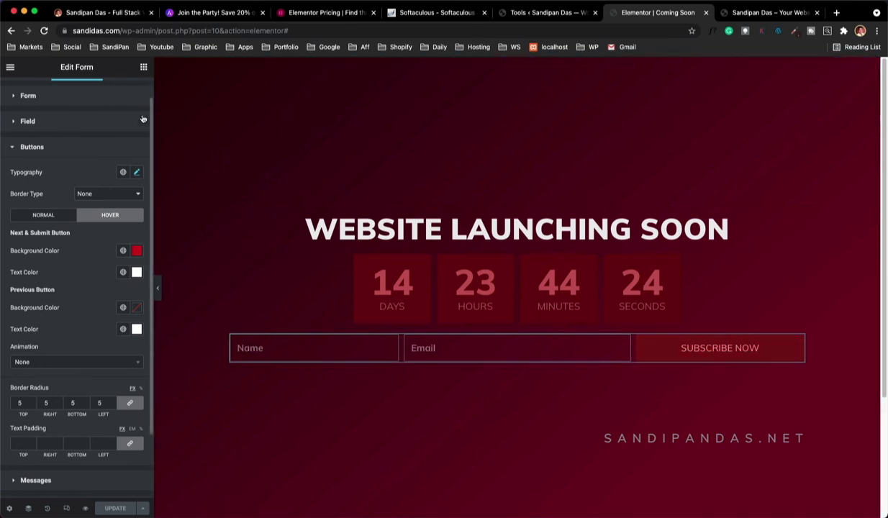
Add an Inner Section above the form and reduce it to a single column
click(144, 67)
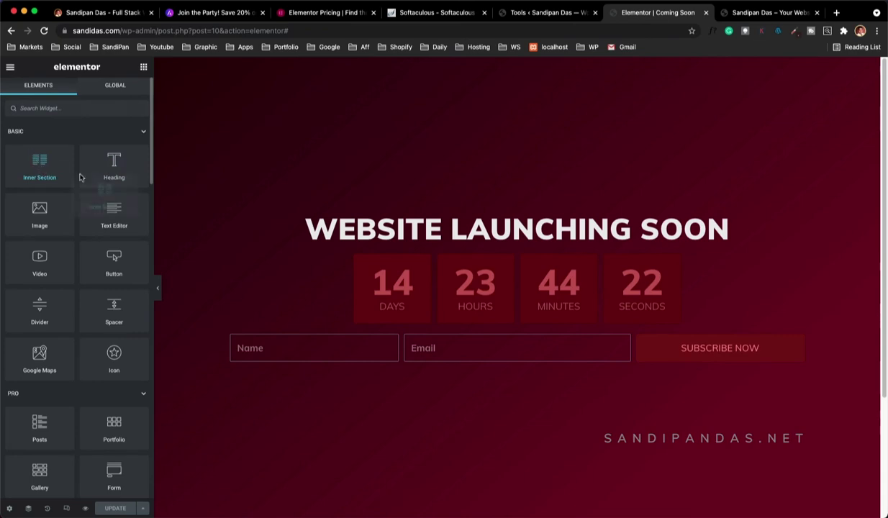
drag(81, 177, 490, 324)
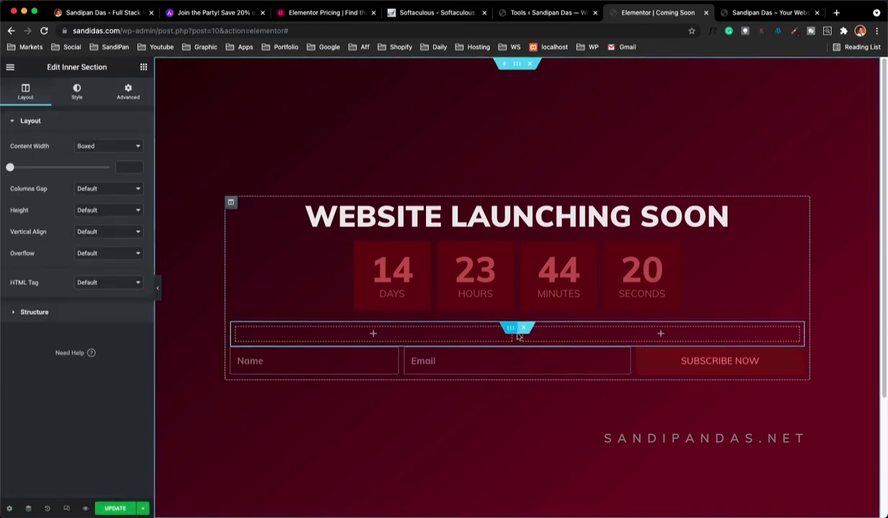
right_click(522, 333)
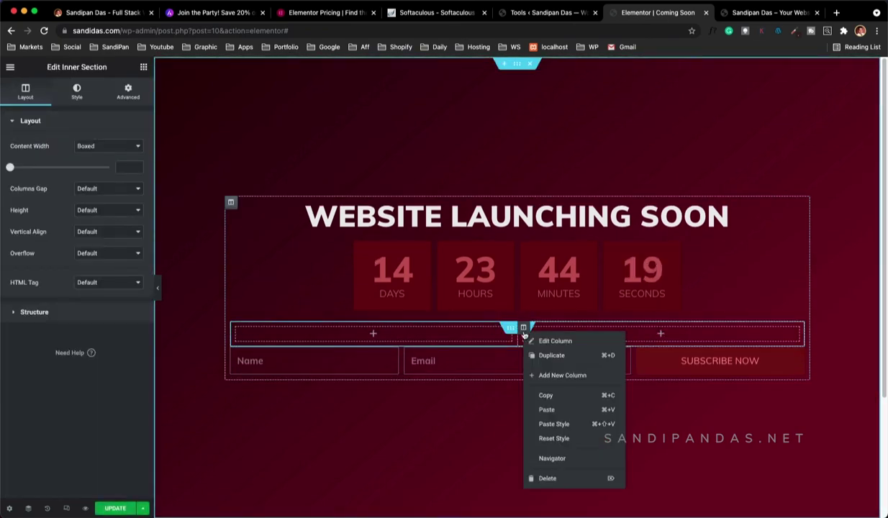
click(569, 479)
Move the form into the inner section and set its content width to 659 px
drag(797, 351, 627, 341)
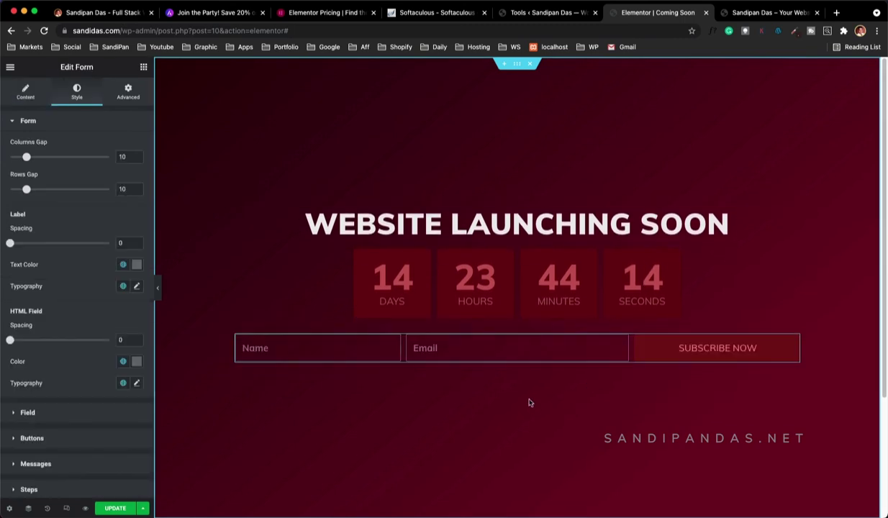
click(236, 335)
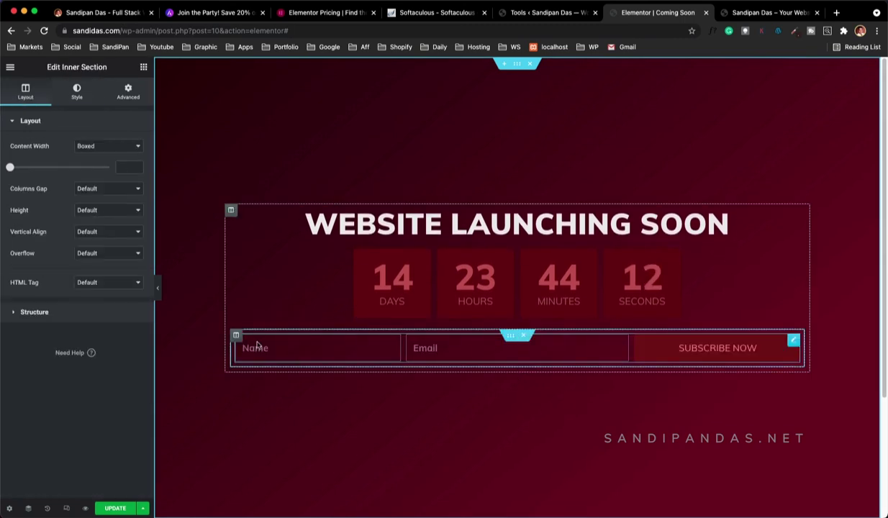
mouse_move(12, 169)
mouse_down()
mouse_move(35, 167)
mouse_move(26, 168)
mouse_up()
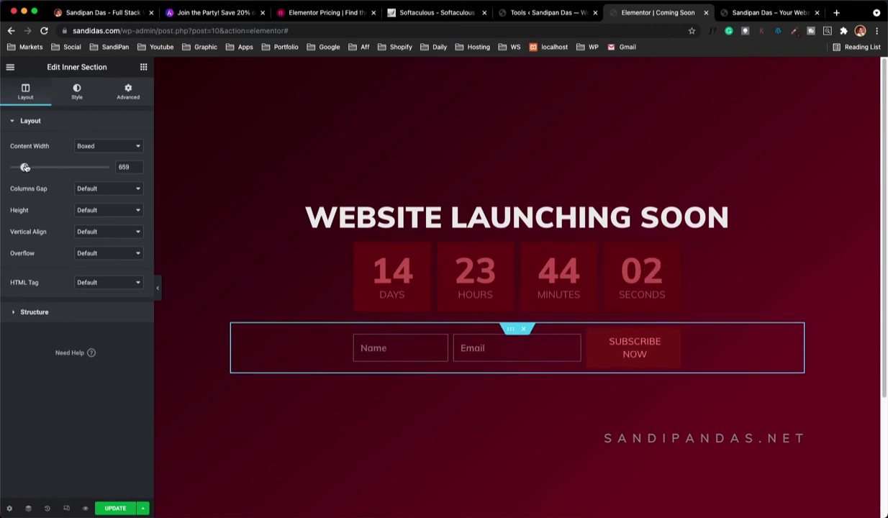
click(158, 287)
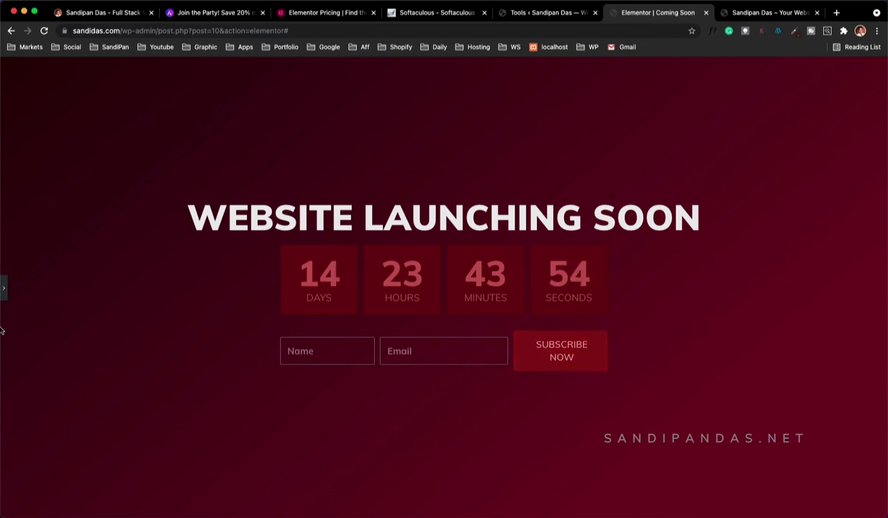
click(6, 288)
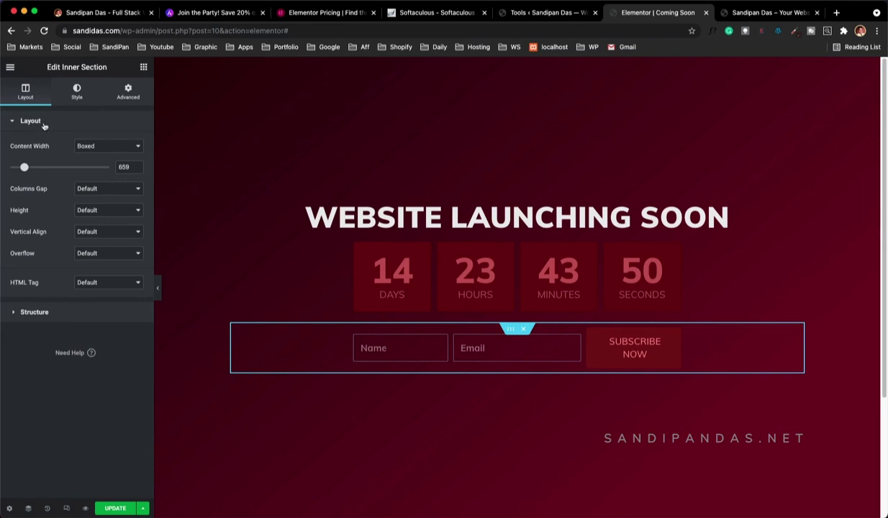
Set the Email field's column width to 30%
click(674, 334)
click(26, 91)
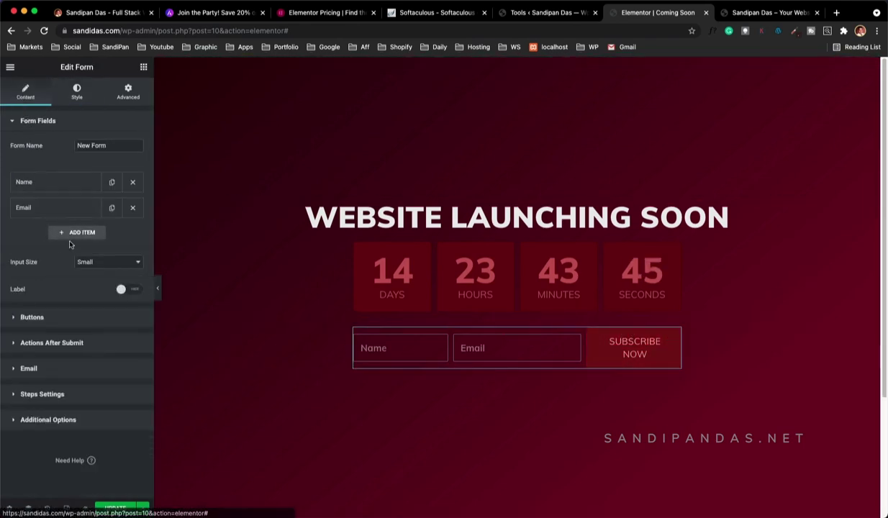
click(59, 208)
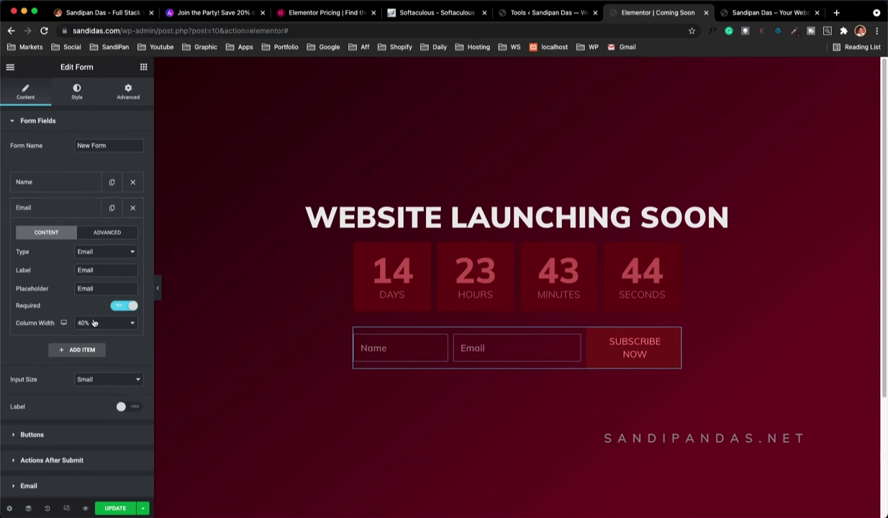
click(94, 323)
click(116, 301)
click(76, 209)
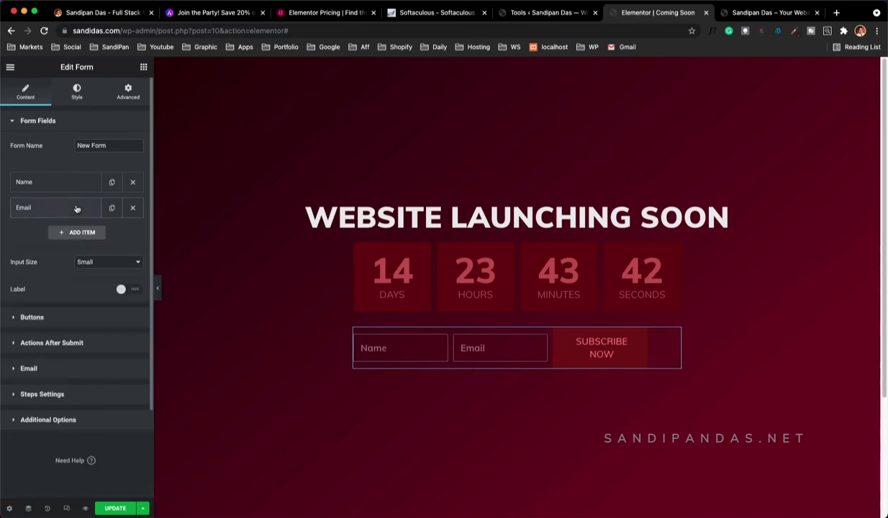
Make the subscribe button 40% wide, save, and preview the page
click(49, 317)
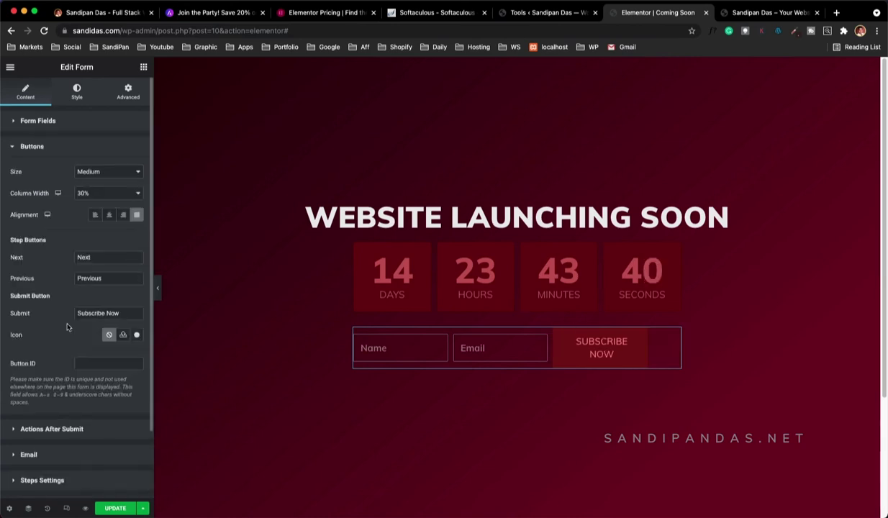
click(88, 194)
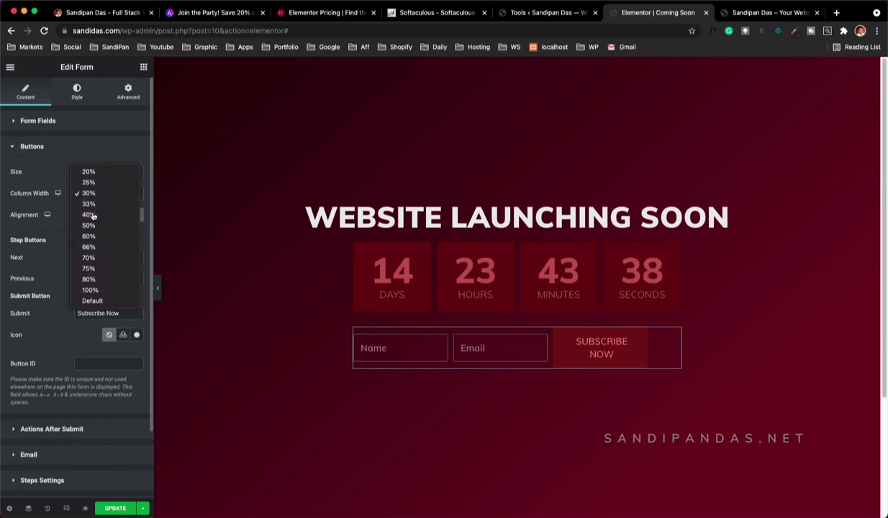
click(90, 215)
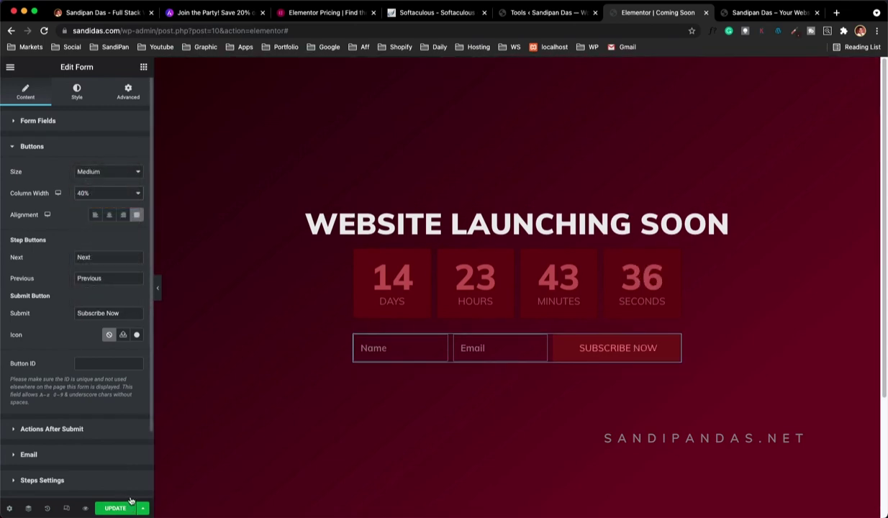
click(115, 508)
click(158, 288)
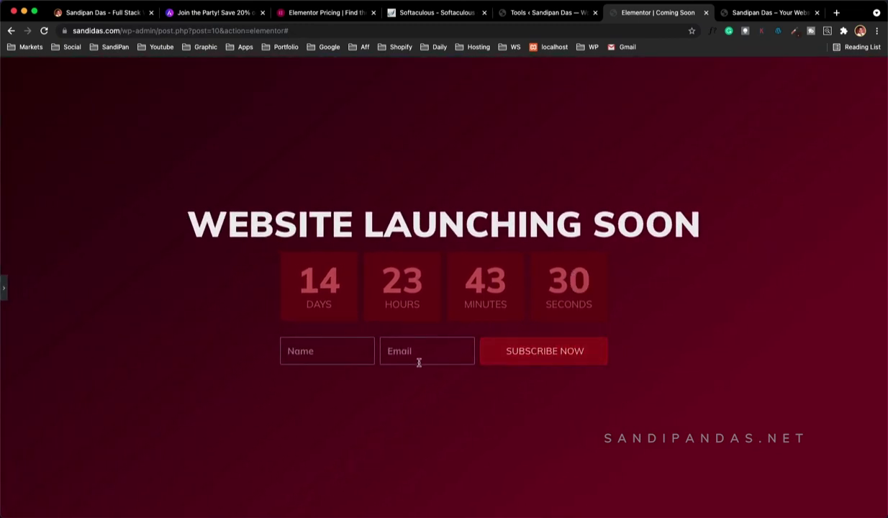
click(4, 291)
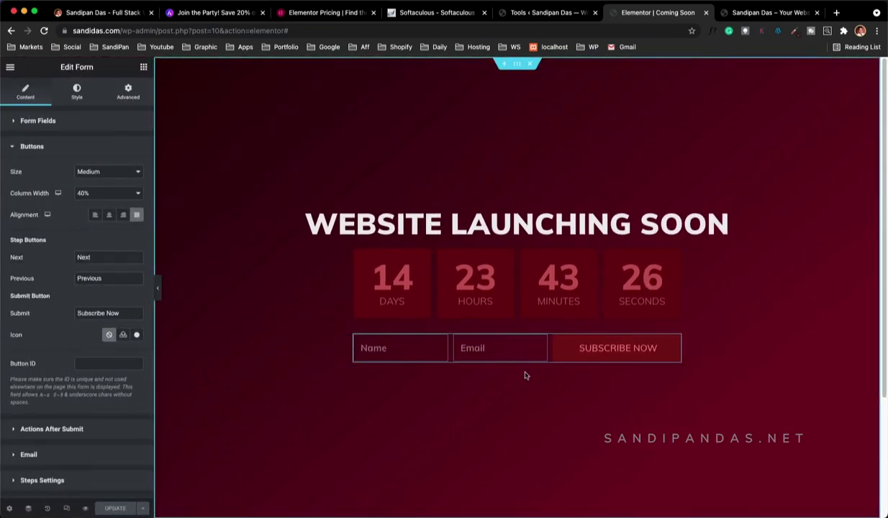
Reset the subscribe button to 30% width and widen the Email field to 40%
click(90, 193)
click(104, 171)
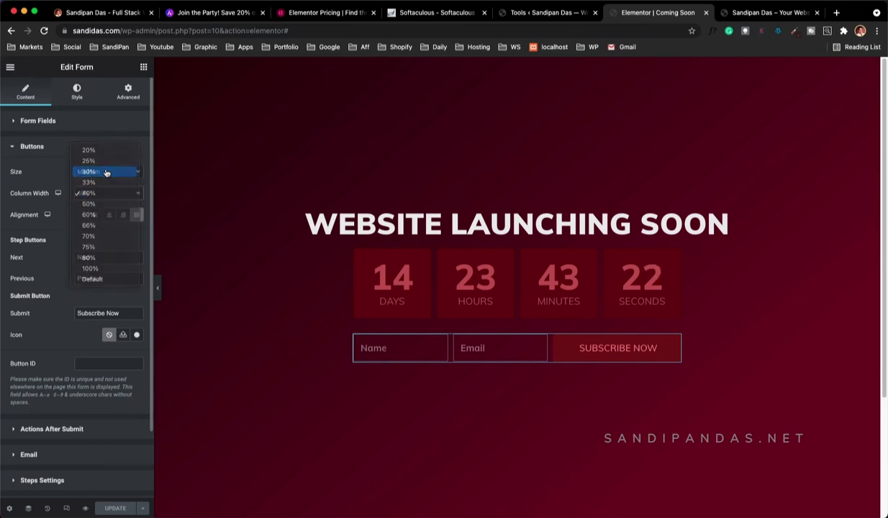
click(64, 123)
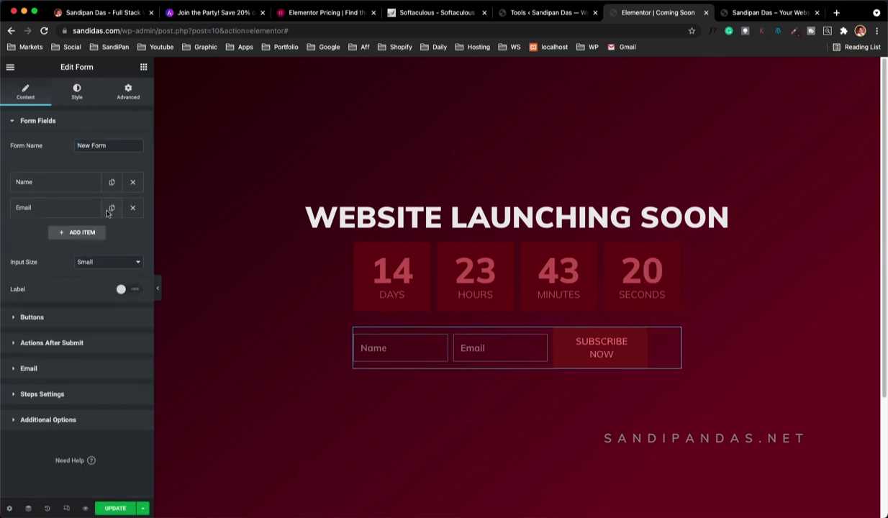
click(71, 208)
click(92, 322)
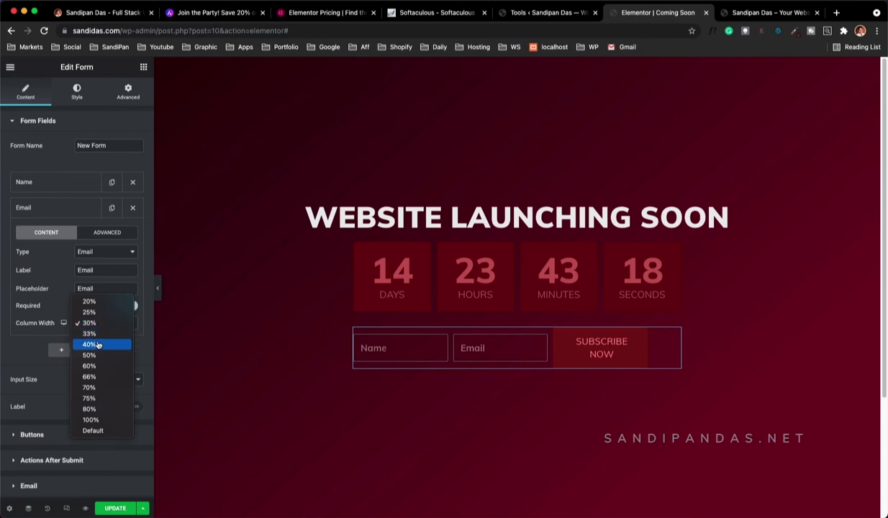
click(98, 343)
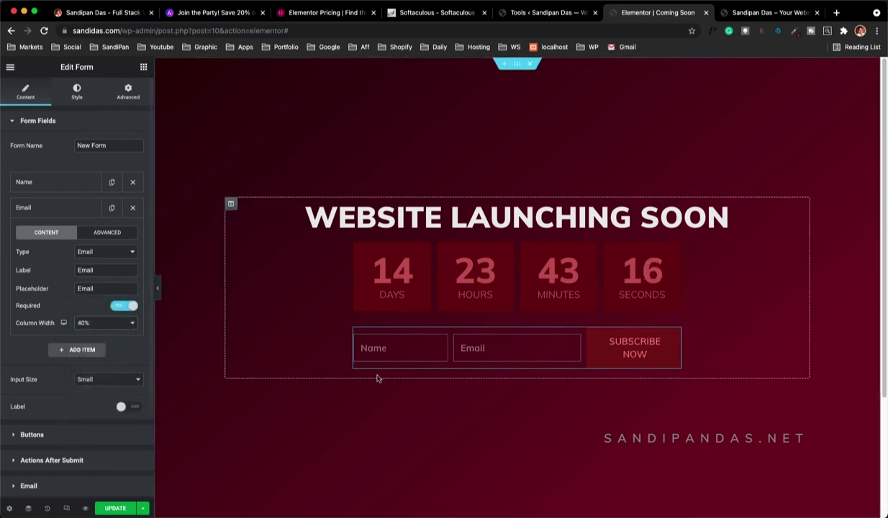
click(510, 330)
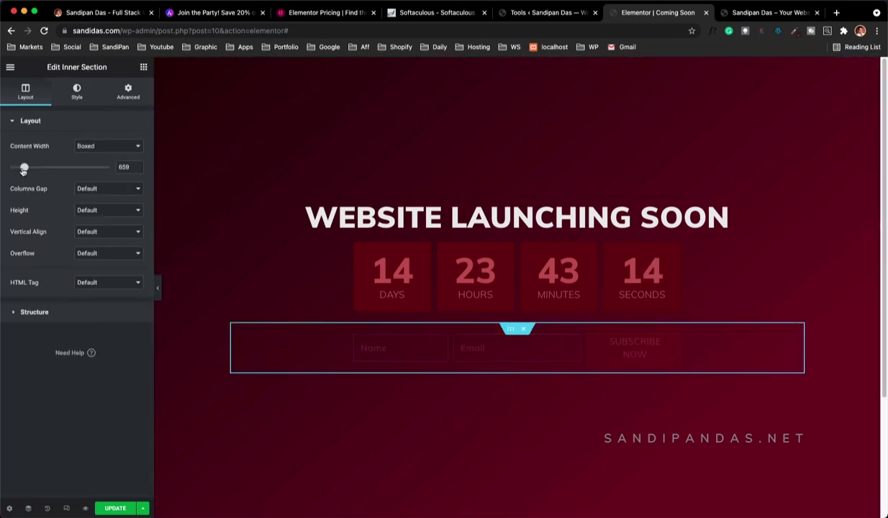
Widen the form section to about 780 and set the countdown boxes' container width to 72
drag(24, 169, 36, 167)
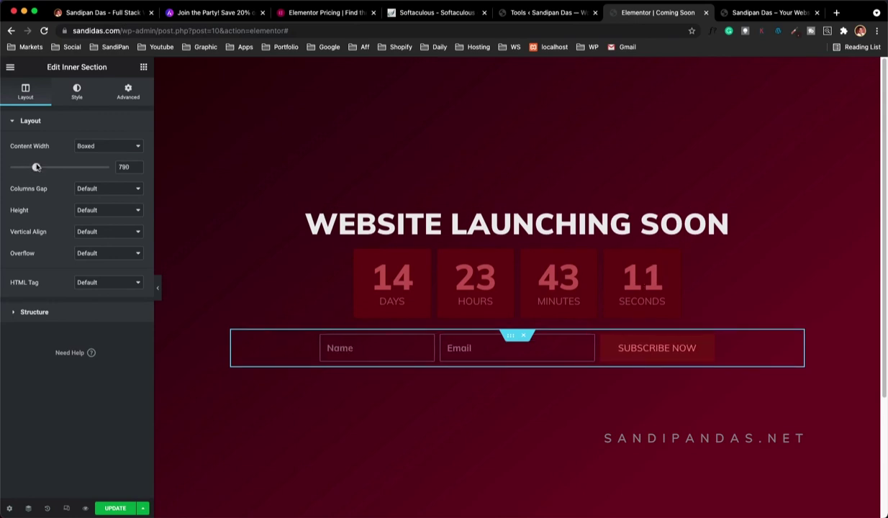
click(777, 253)
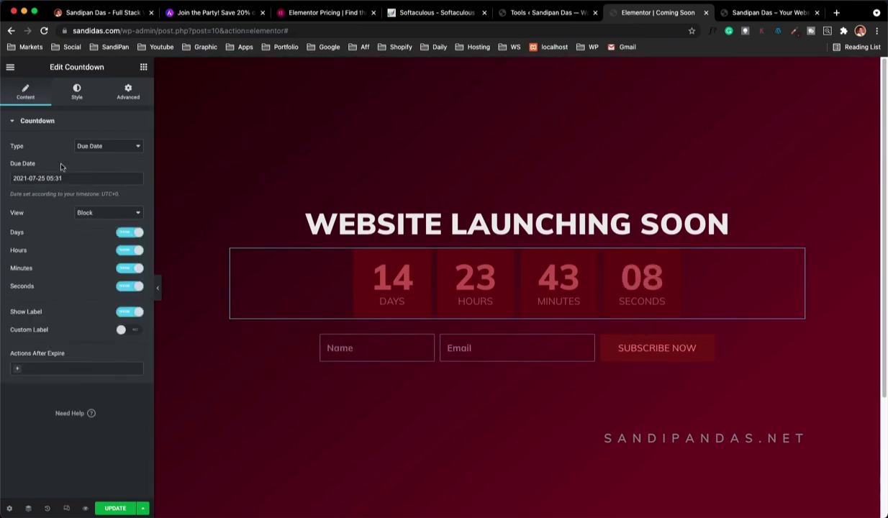
click(81, 97)
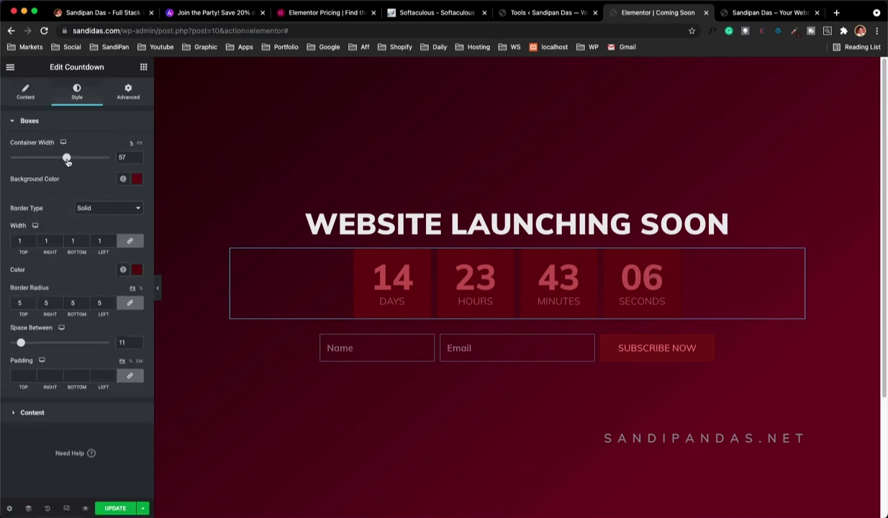
drag(67, 159, 79, 158)
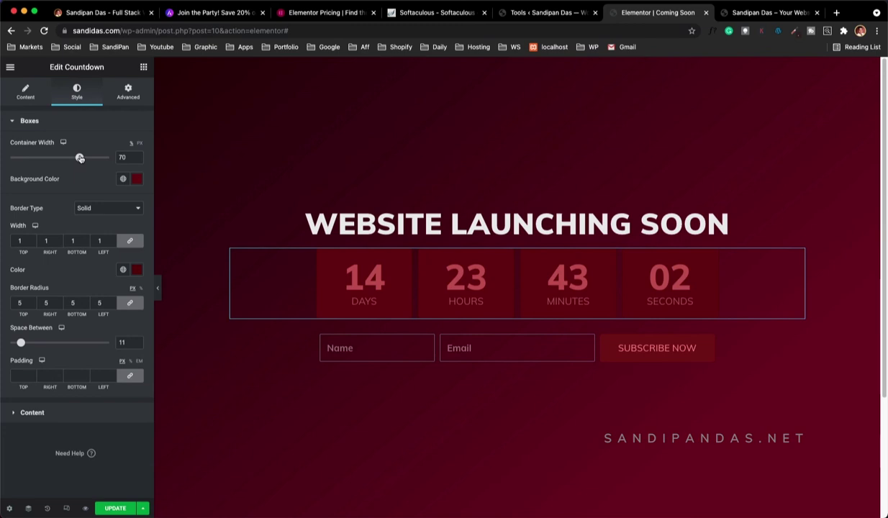
click(137, 155)
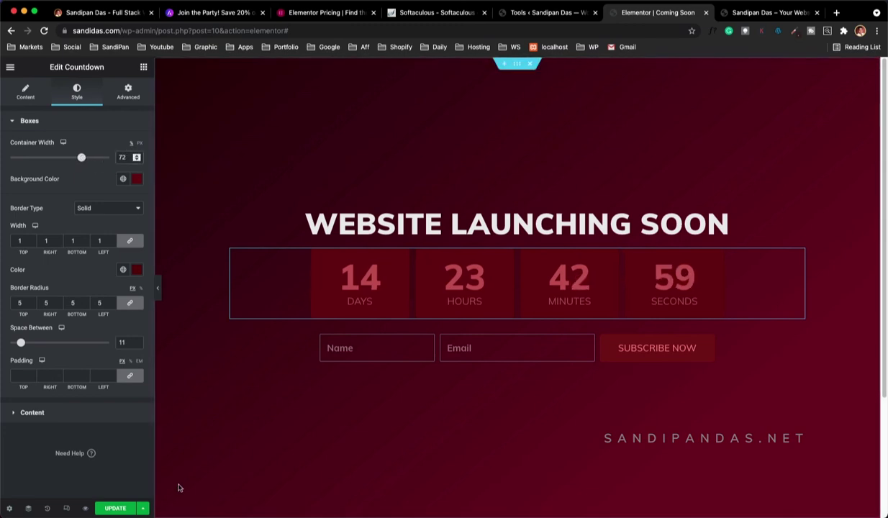
click(797, 214)
Raise the WEBSITE LAUNCHING SOON heading's font size to 4.9 vw and preview it
click(137, 170)
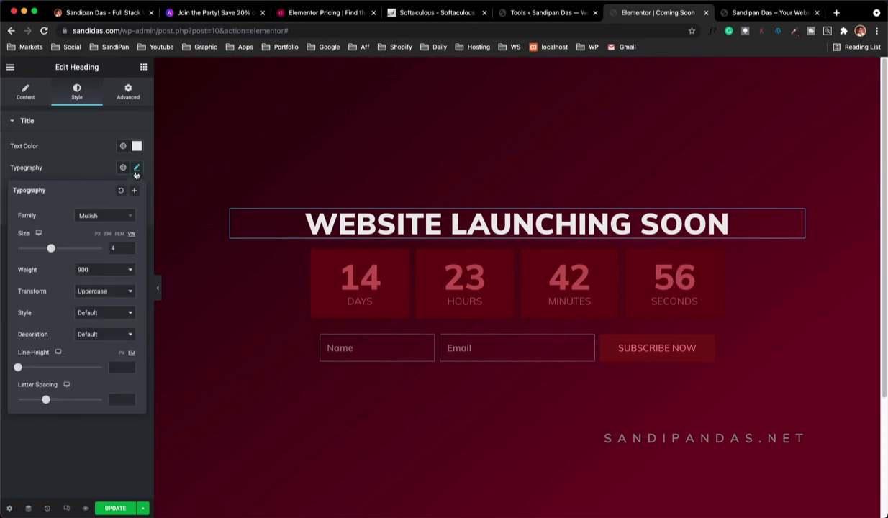
click(130, 247)
click(129, 247)
click(129, 247)
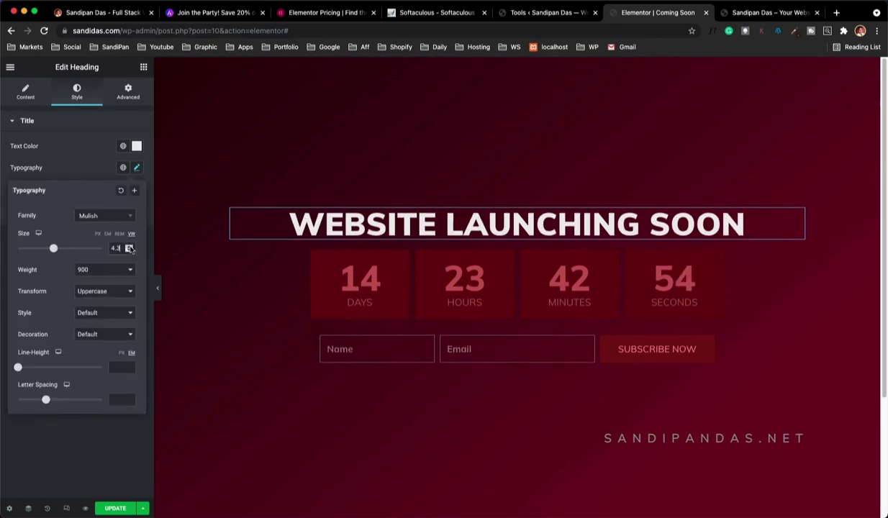
click(129, 247)
click(129, 247)
click(130, 247)
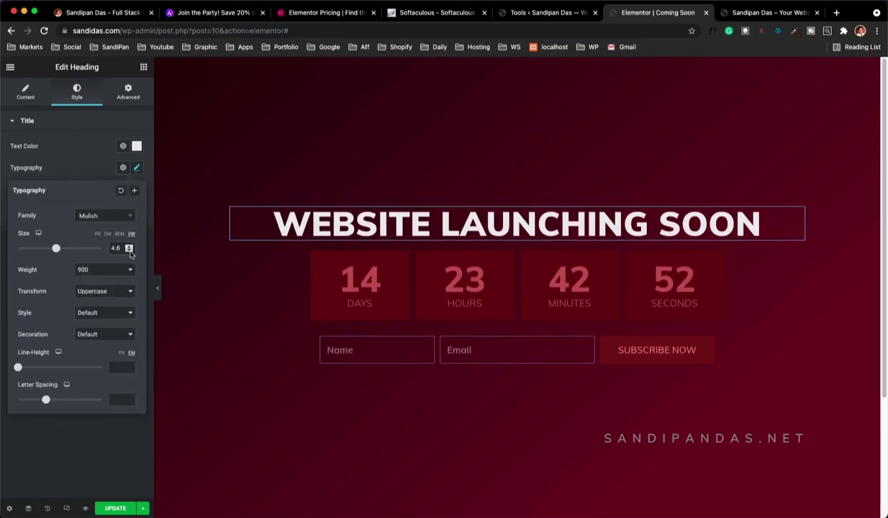
click(130, 247)
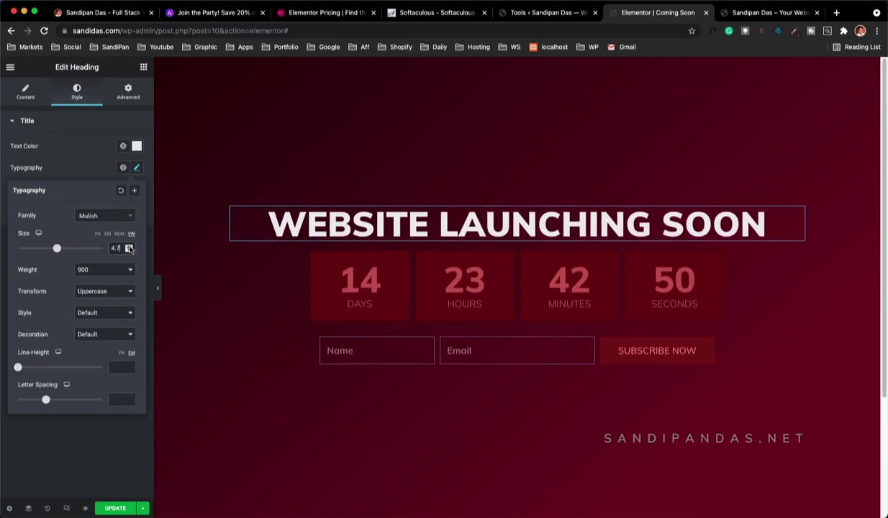
click(130, 246)
click(129, 247)
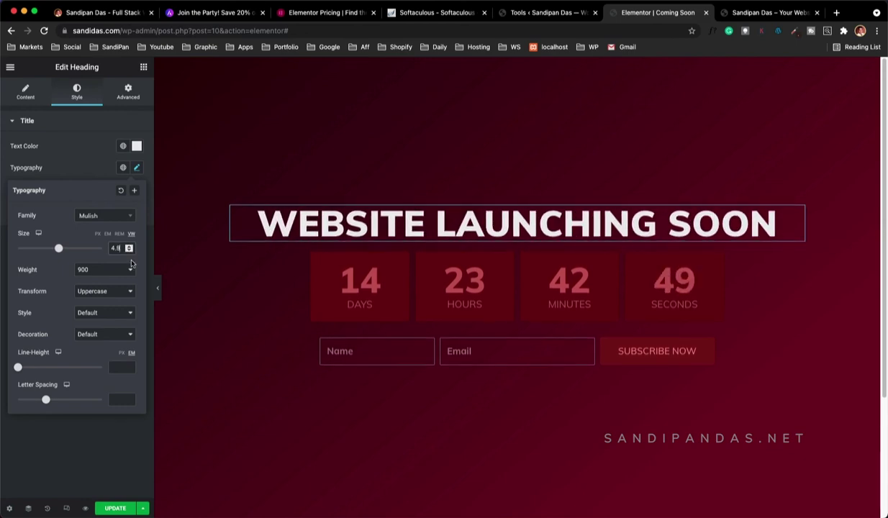
click(121, 458)
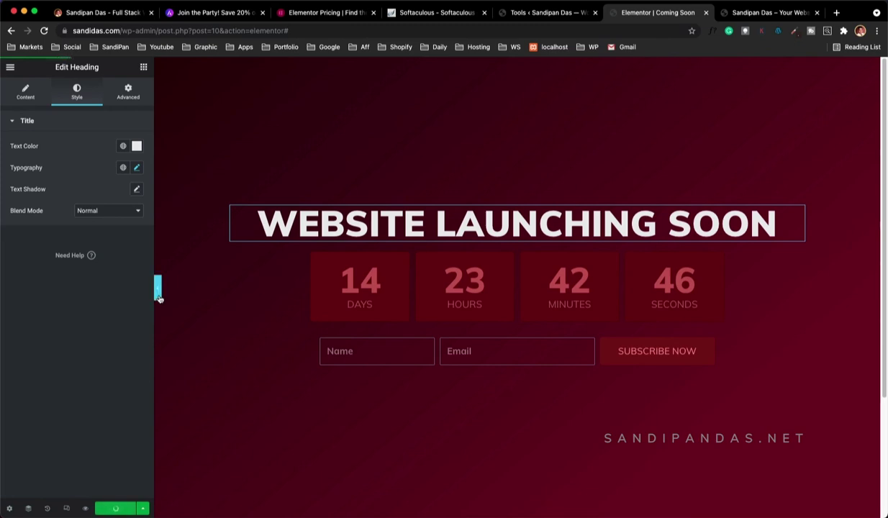
click(158, 289)
click(4, 288)
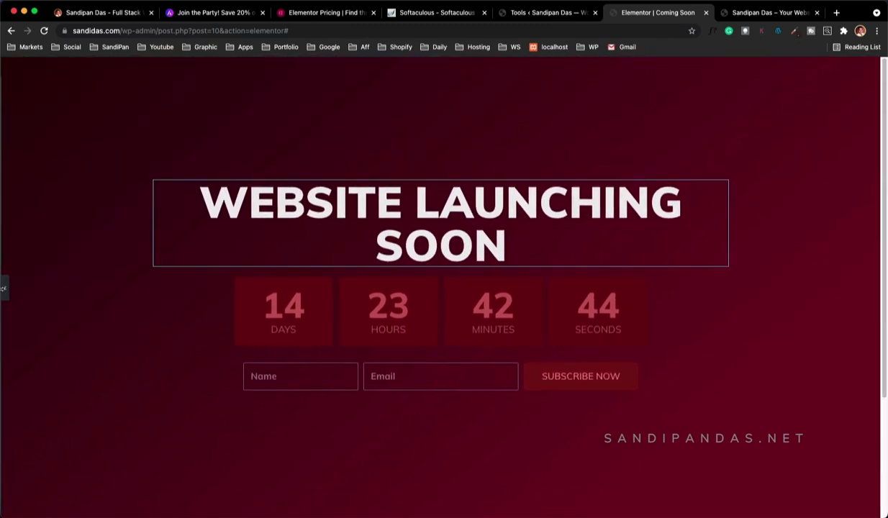
Reduce the heading to 4.2 vw so it stays on one line, then save the page
click(136, 168)
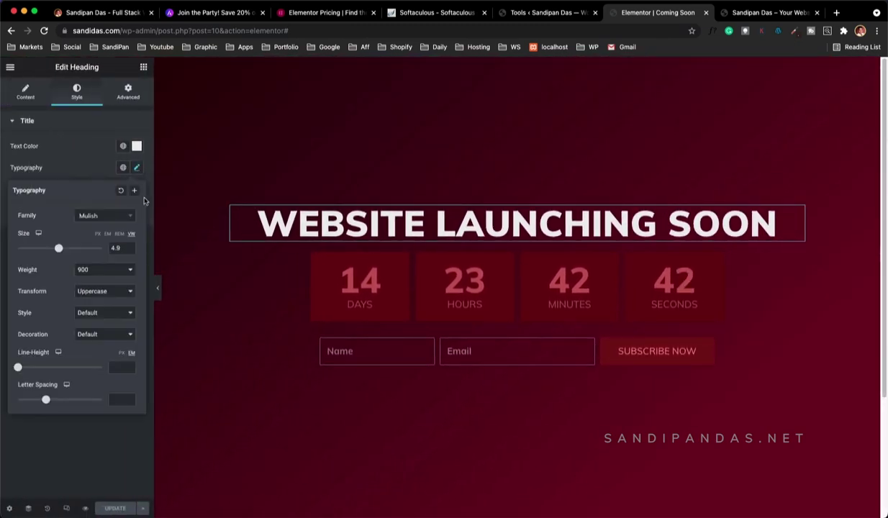
click(128, 251)
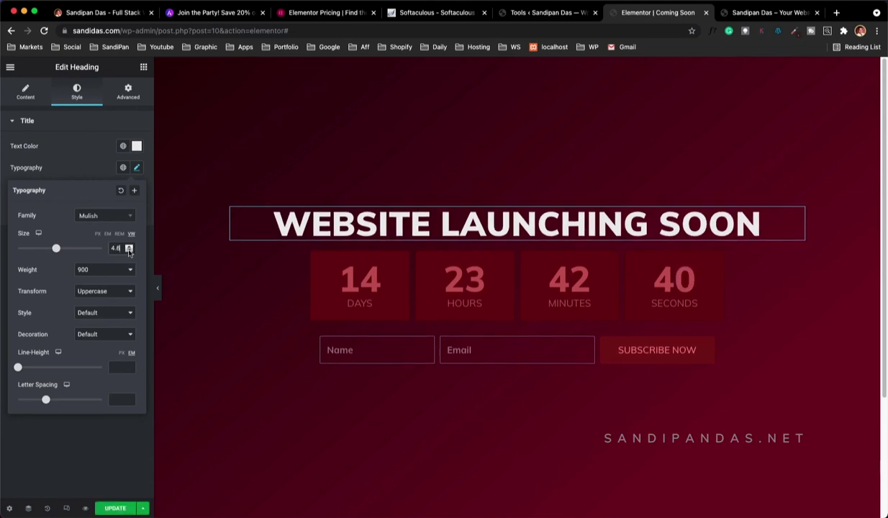
click(158, 289)
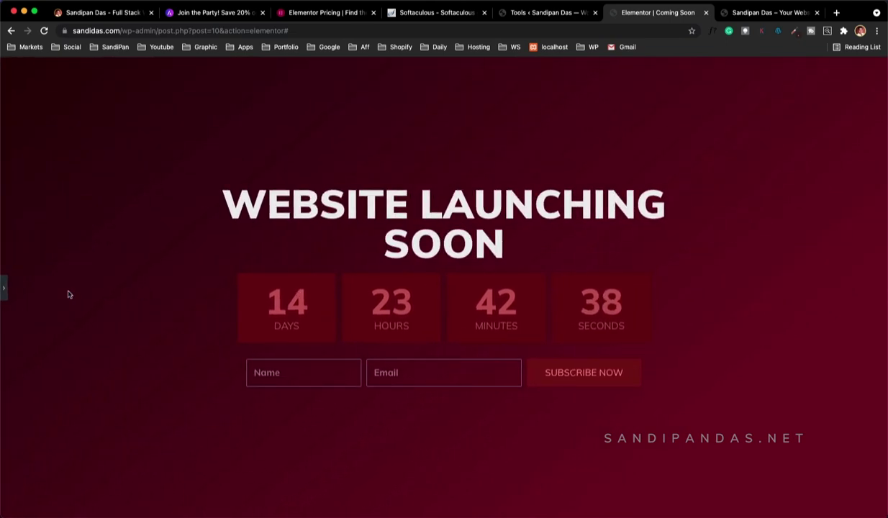
click(4, 284)
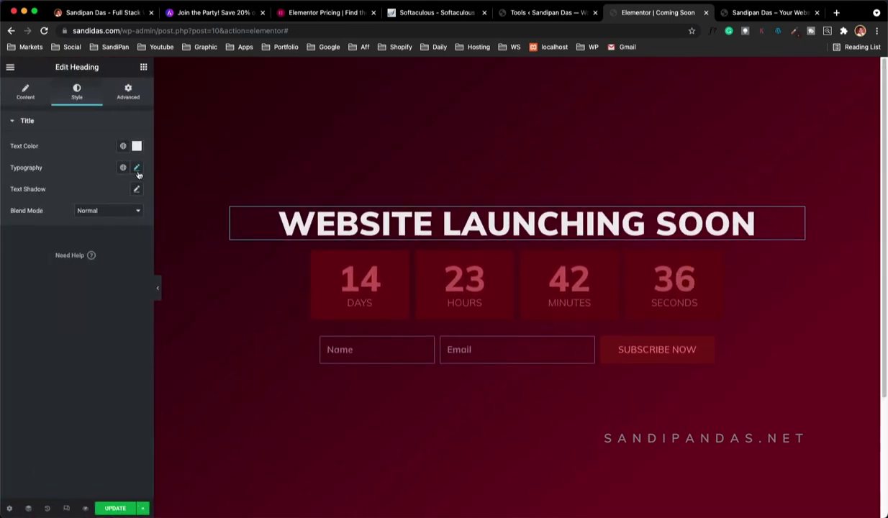
click(137, 168)
click(129, 250)
click(129, 250)
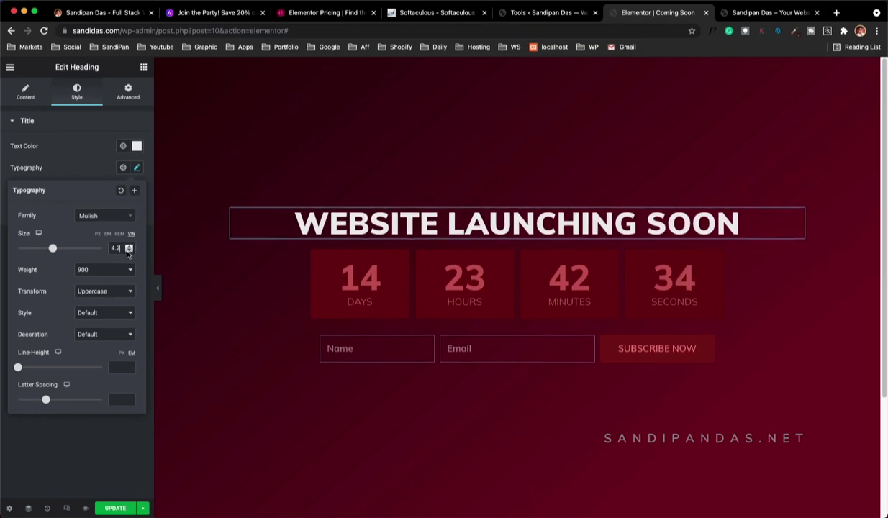
click(128, 251)
click(156, 290)
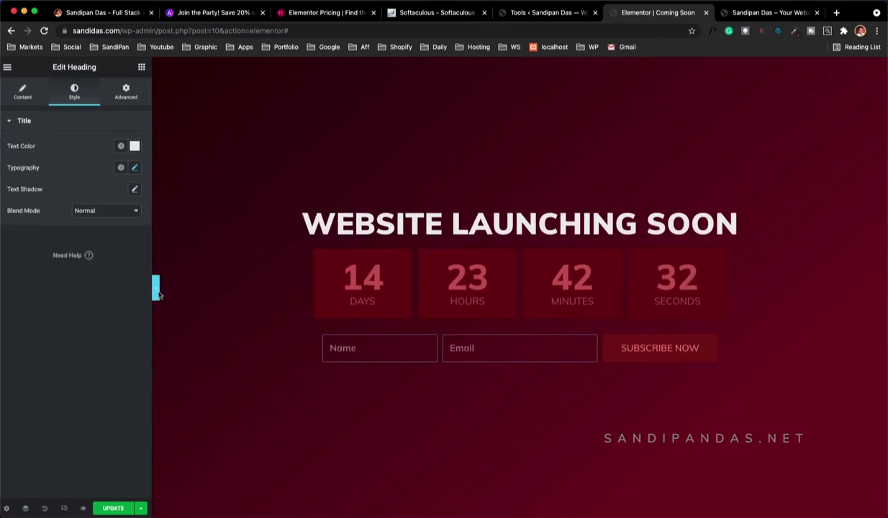
click(5, 281)
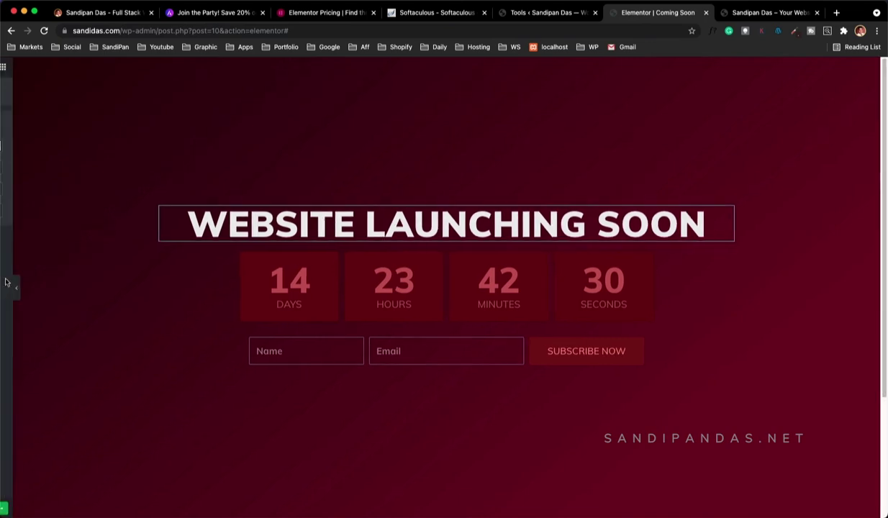
click(115, 510)
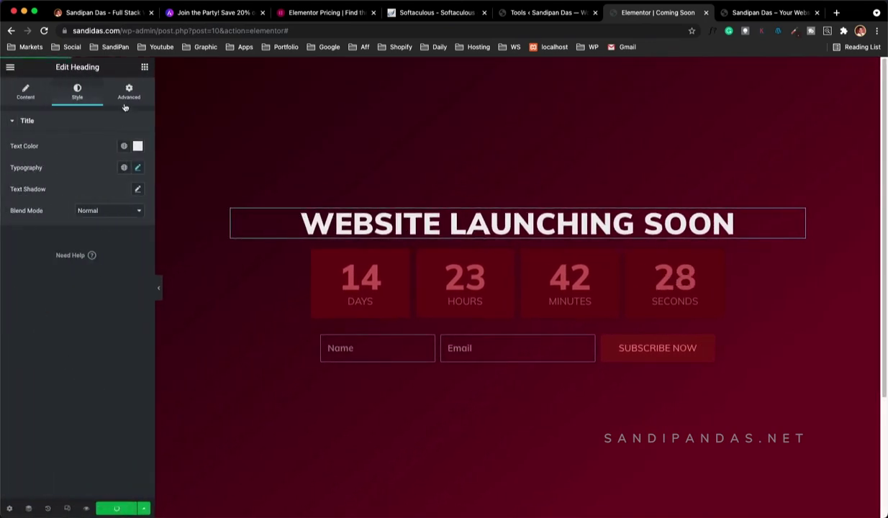
click(413, 420)
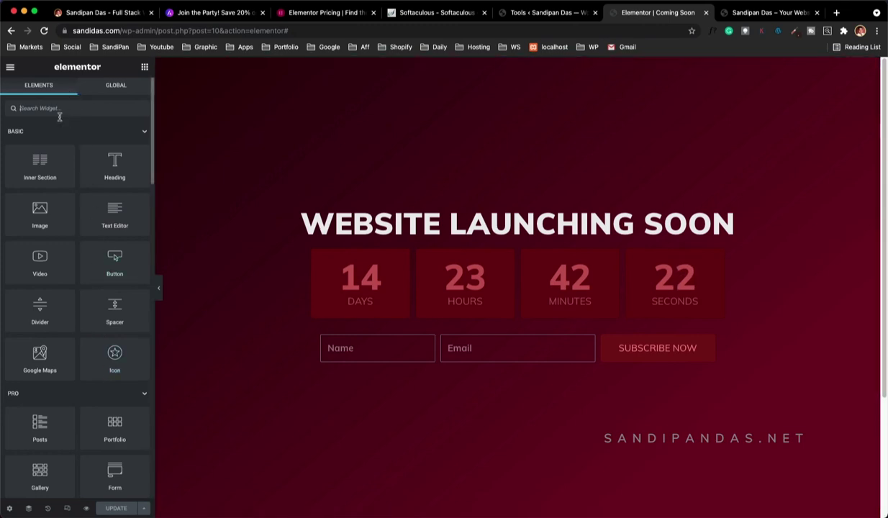
Place a Divider (found via 'lin') below the heading and set its element to Icon
text(lin)
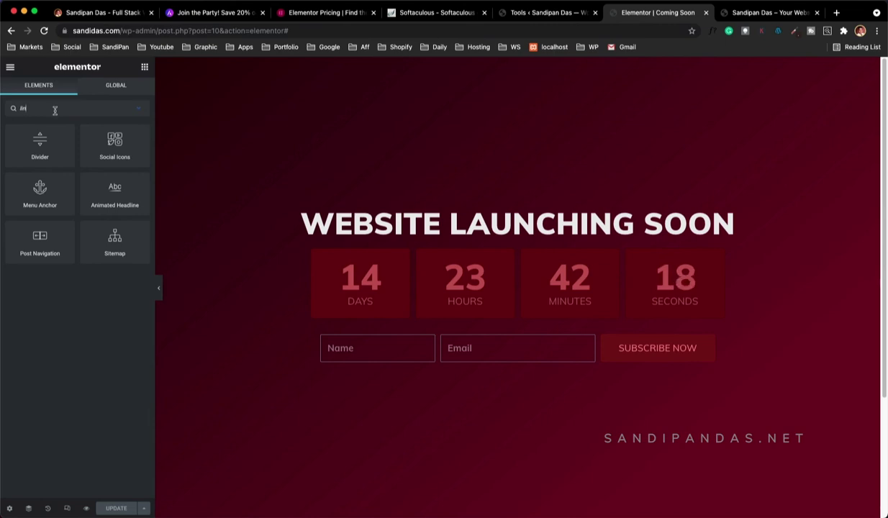
drag(39, 144, 579, 231)
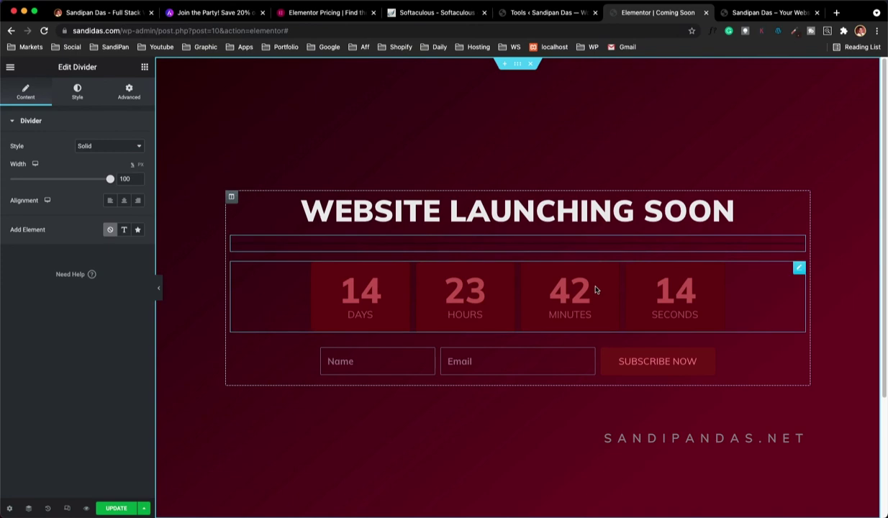
click(137, 229)
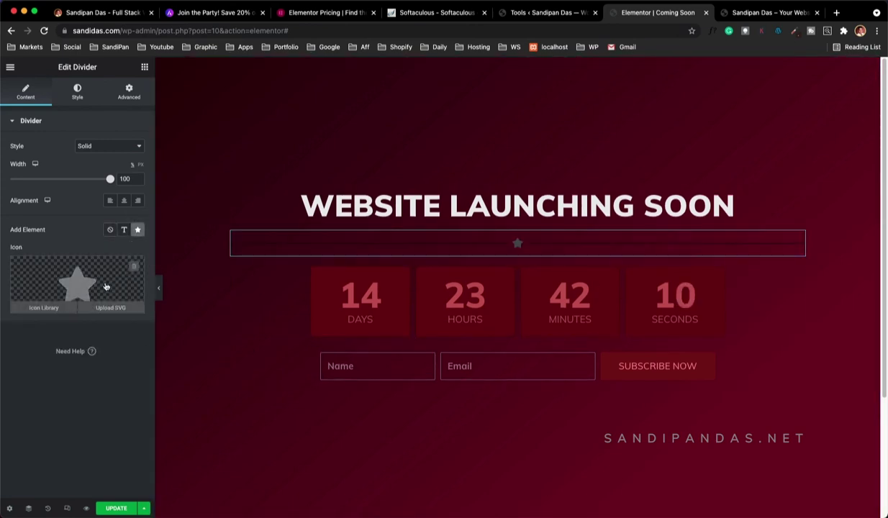
click(44, 308)
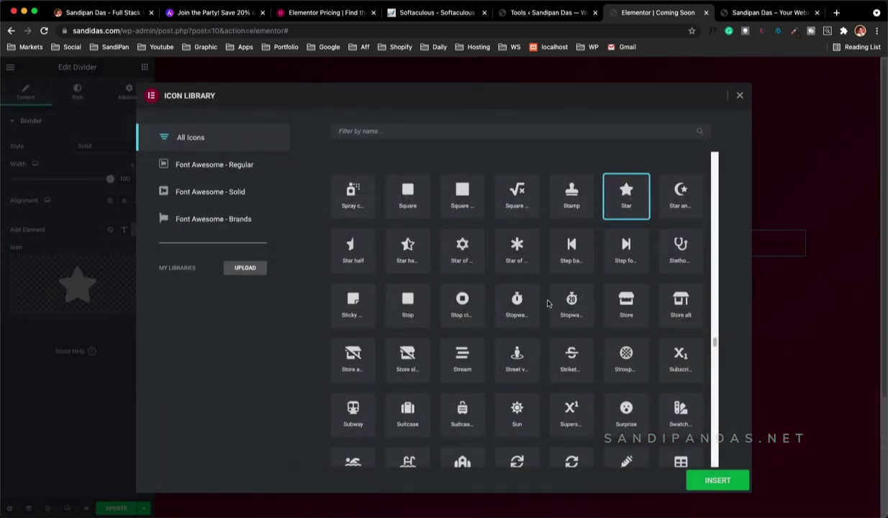
Search the Icon Library for 'cog' and insert the Cog icon into the divider
click(475, 131)
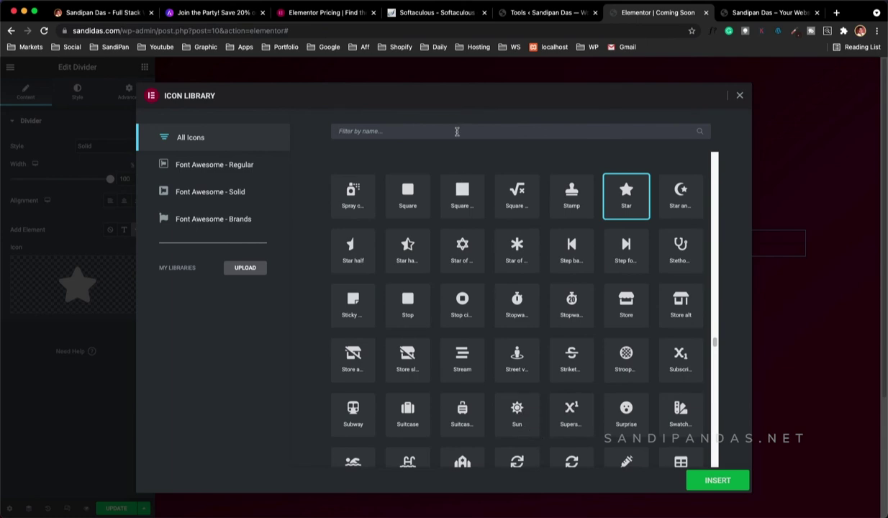
text(cog)
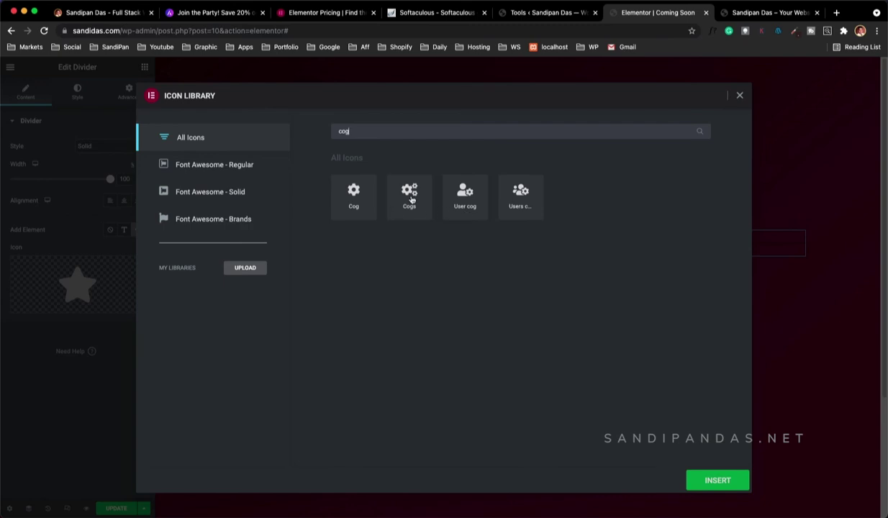
click(355, 193)
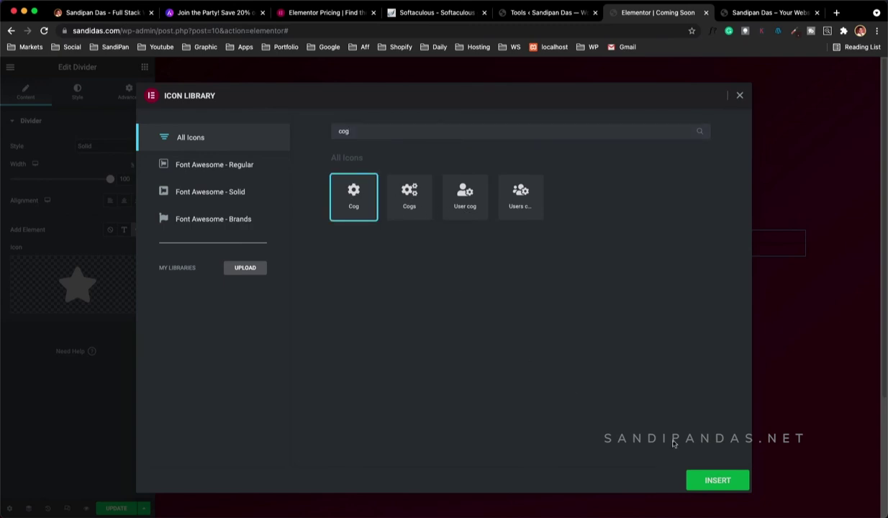
click(725, 480)
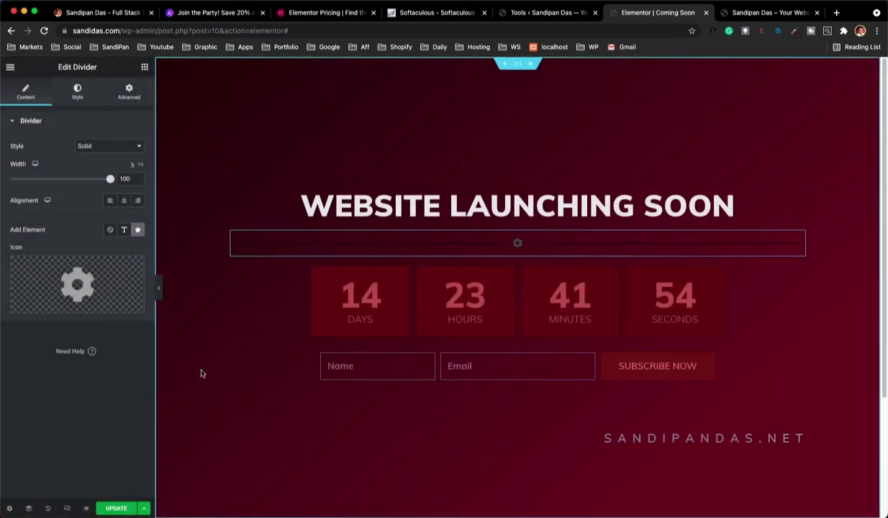
Set the divider width to 37% and centre-align it
drag(110, 180, 47, 185)
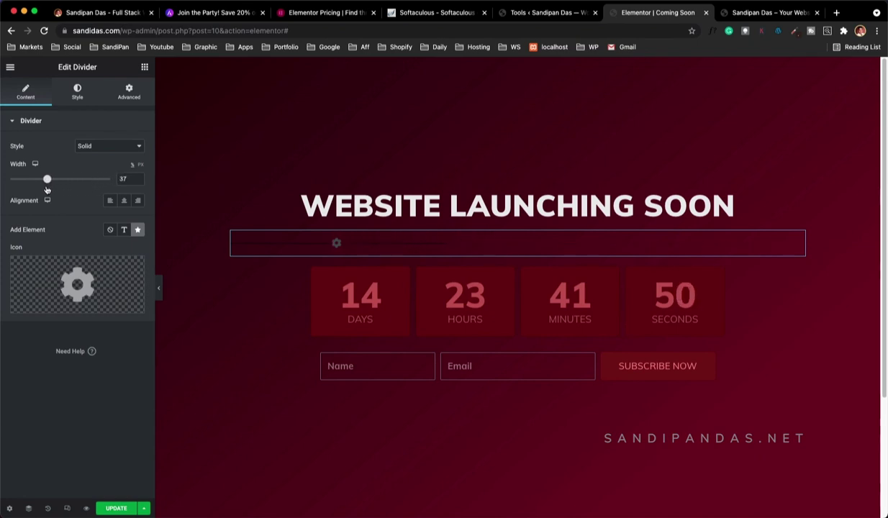
click(123, 201)
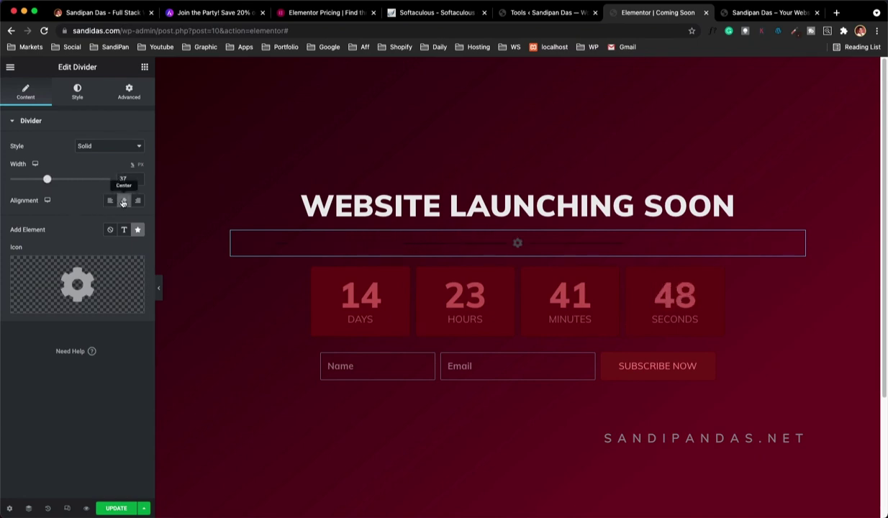
click(77, 92)
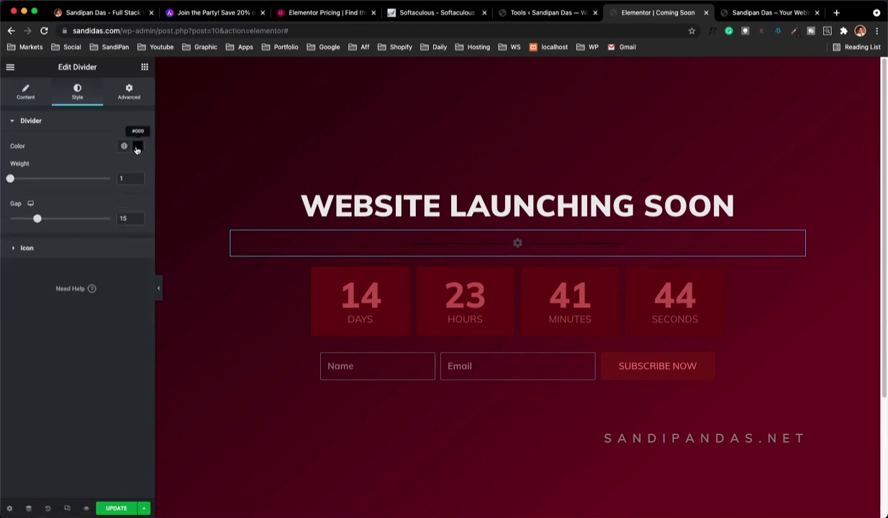
Colour the divider lines a dark red
click(137, 148)
click(99, 183)
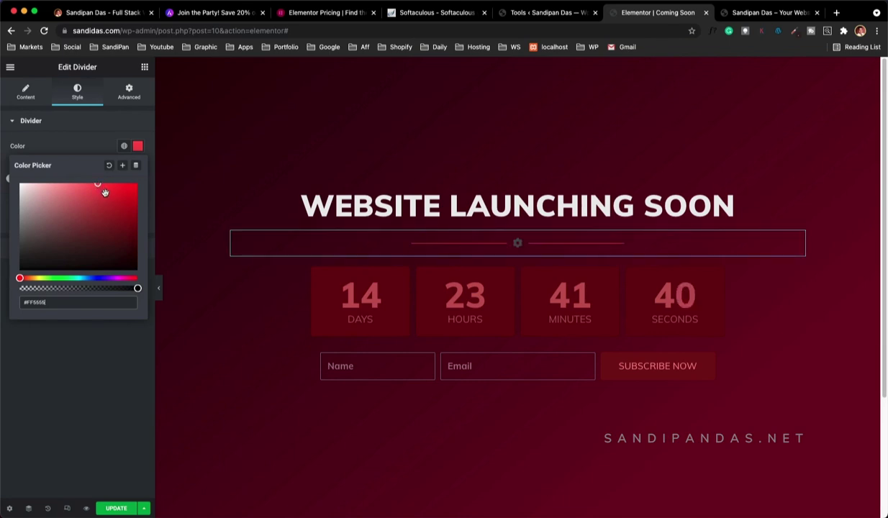
mouse_move(103, 195)
mouse_down()
mouse_move(125, 206)
mouse_move(137, 229)
mouse_move(97, 217)
mouse_move(131, 221)
mouse_up()
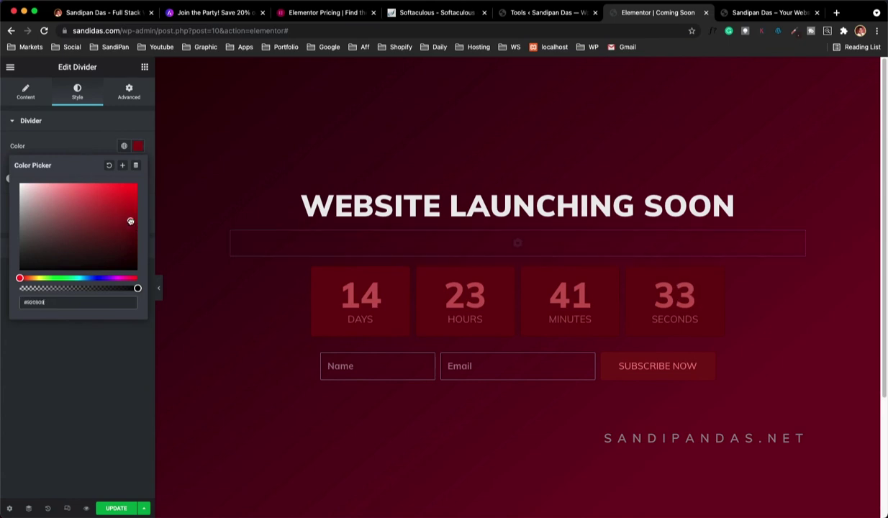
click(67, 120)
Make the cog icon's primary colour light grey
click(53, 146)
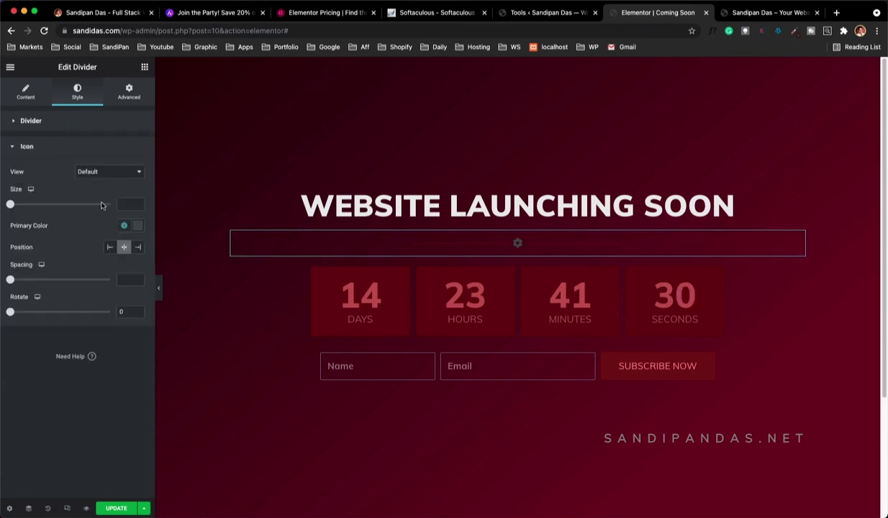
click(137, 228)
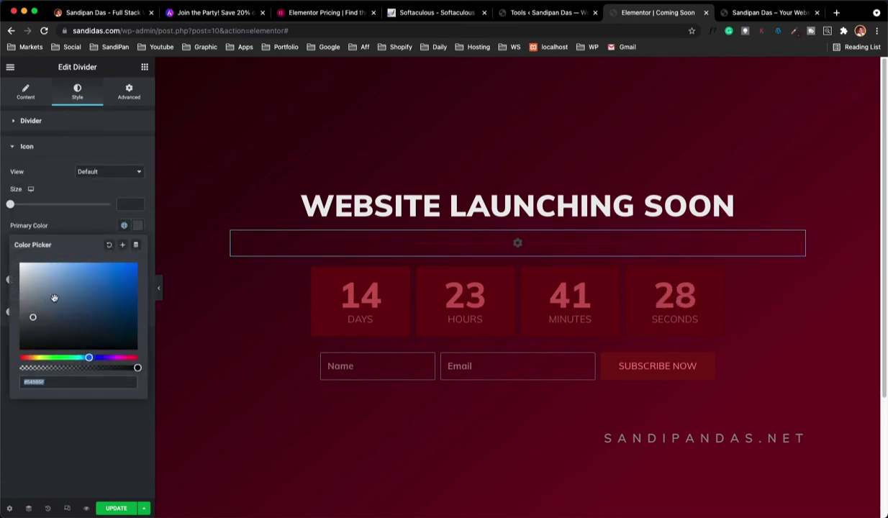
click(28, 283)
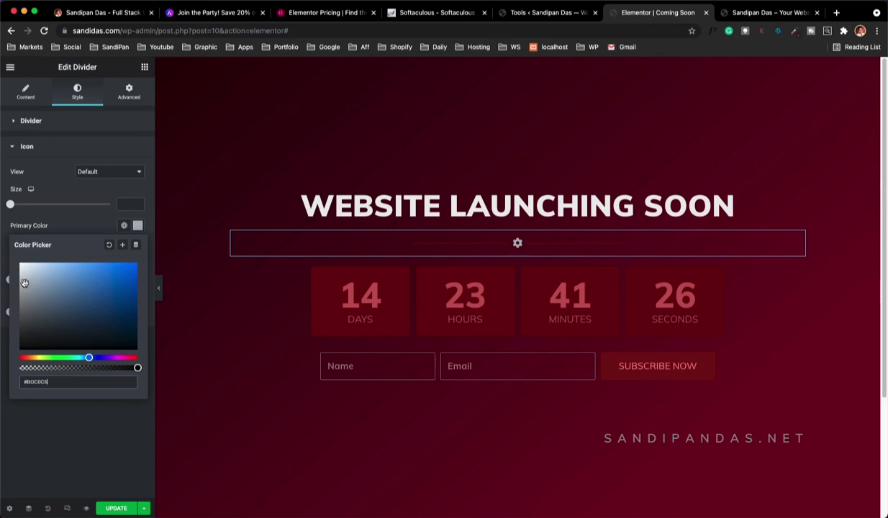
click(93, 180)
Deepen the divider line colour to #6E0202 and preview the page full width
click(89, 120)
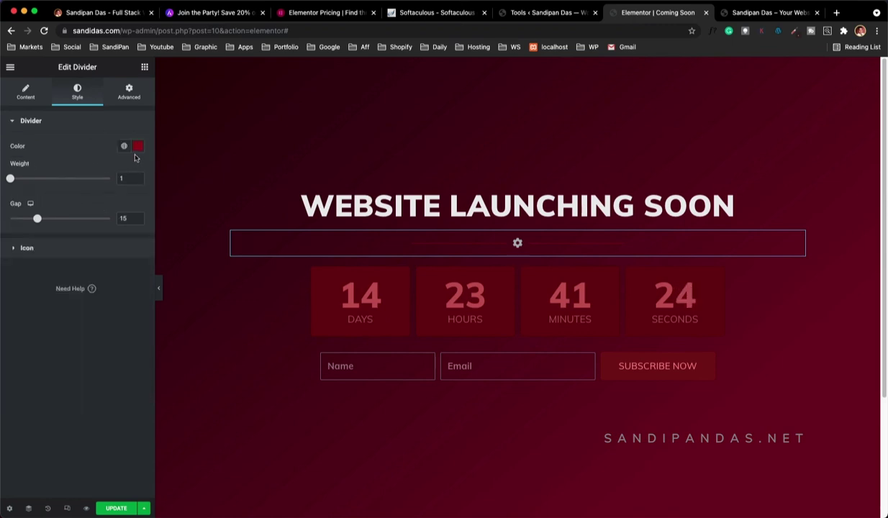
click(138, 146)
drag(133, 216, 135, 234)
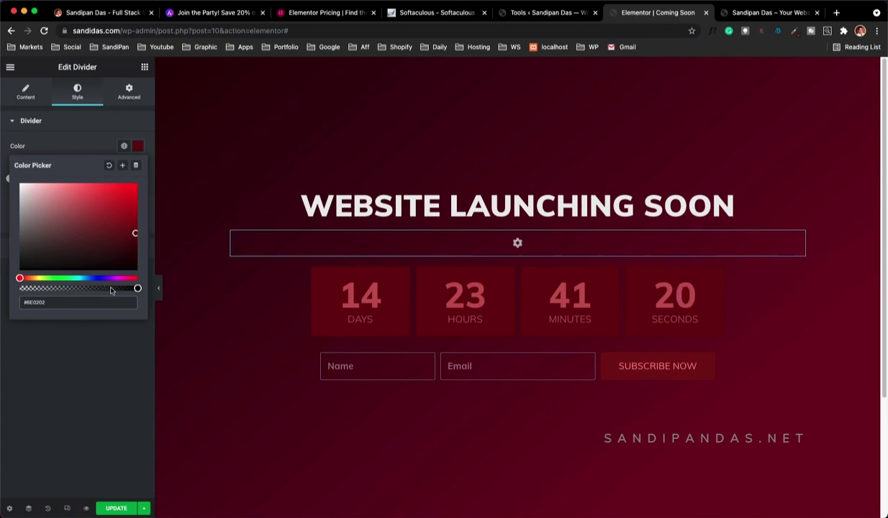
click(69, 365)
click(159, 288)
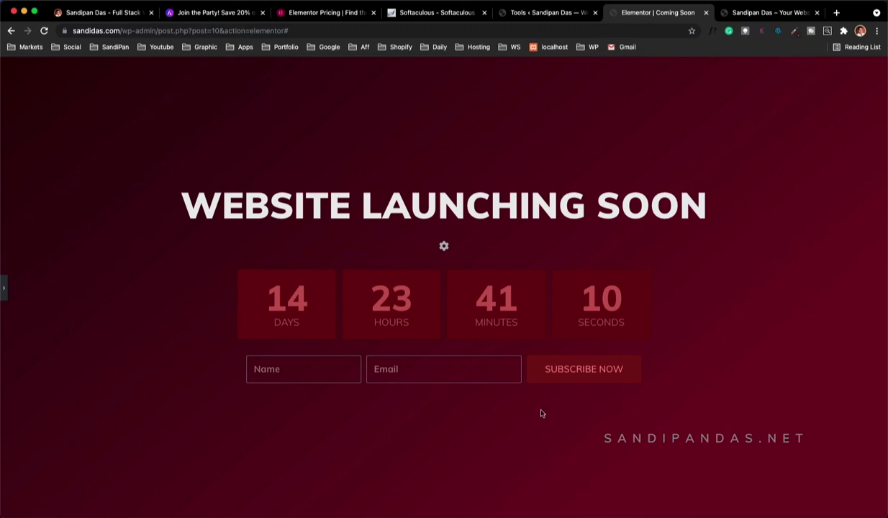
Reopen the editor panel, select the subscribe form, save the page, and start a blank browser tab
drag(189, 193, 655, 341)
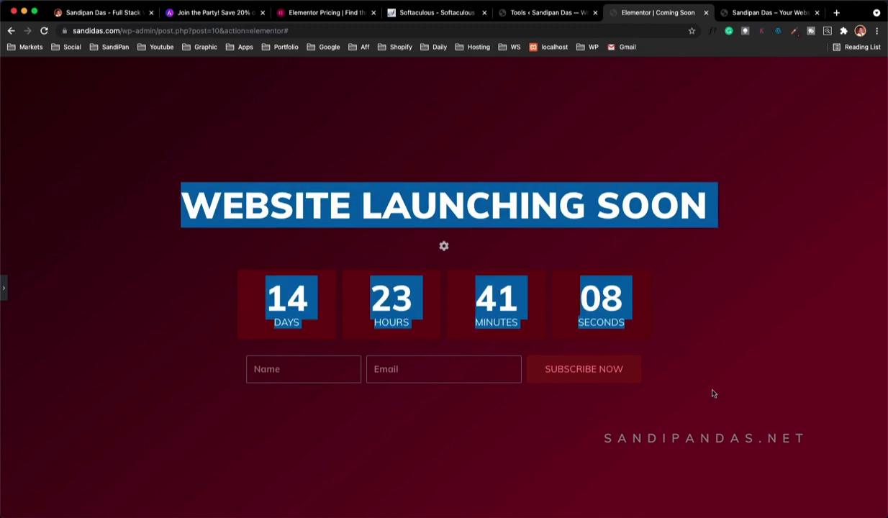
click(137, 409)
click(3, 288)
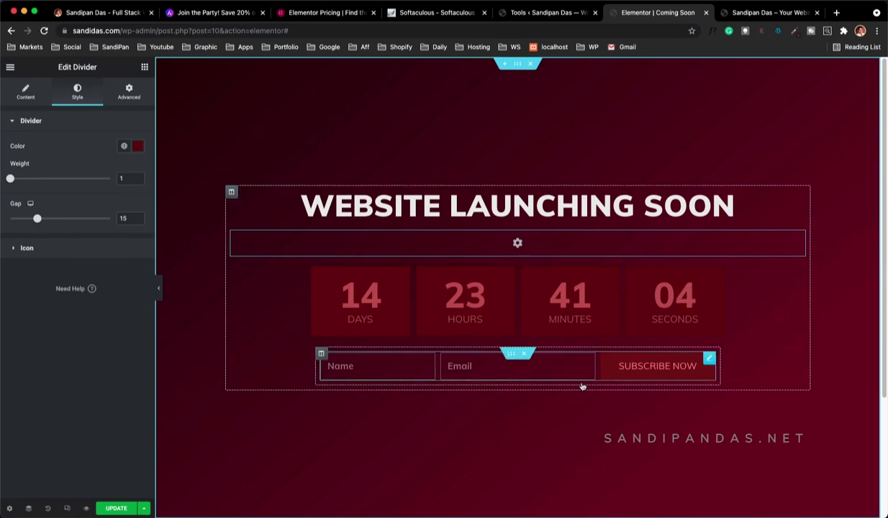
click(708, 360)
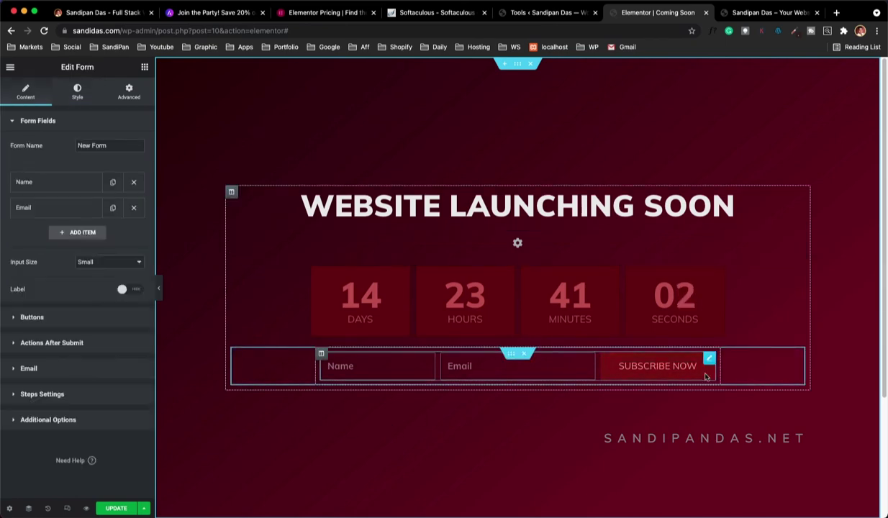
click(115, 508)
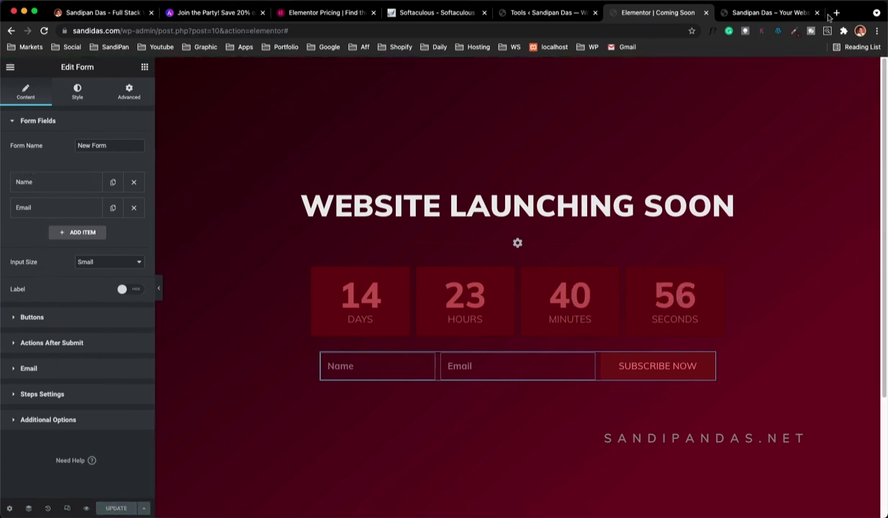
click(838, 12)
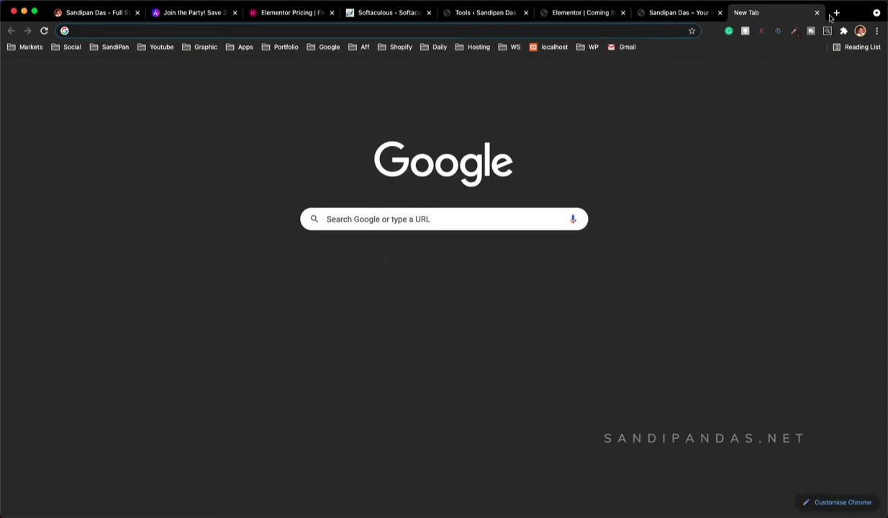
Search for 'mailchimp', open Mailchimp's homepage, and return to the Elementor Coming Soon tab
text(mail)
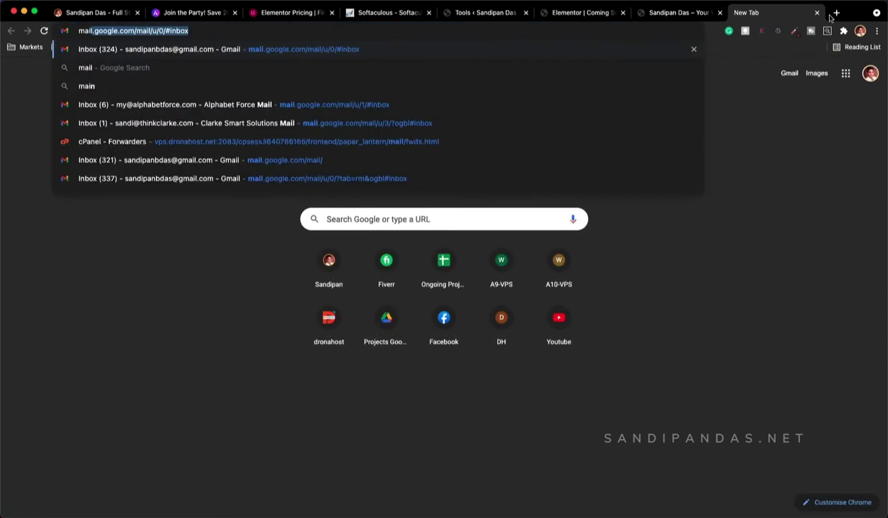
text(chimp)
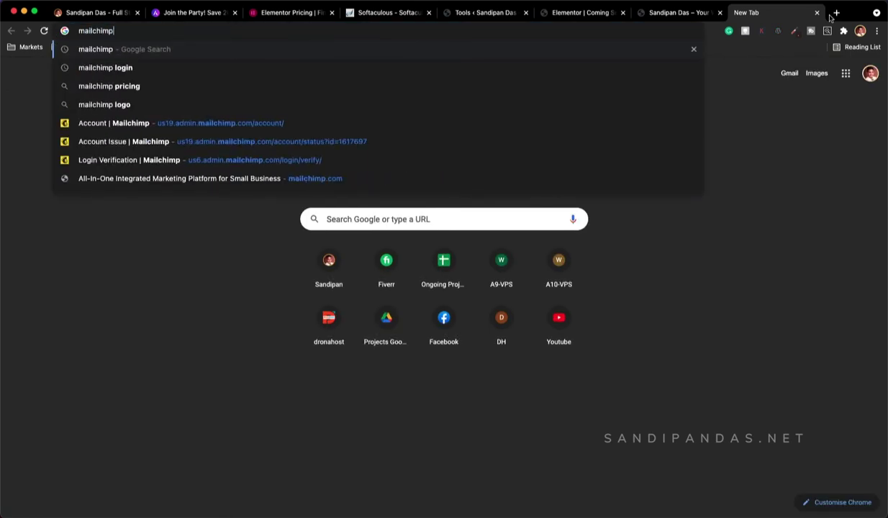
key(Return)
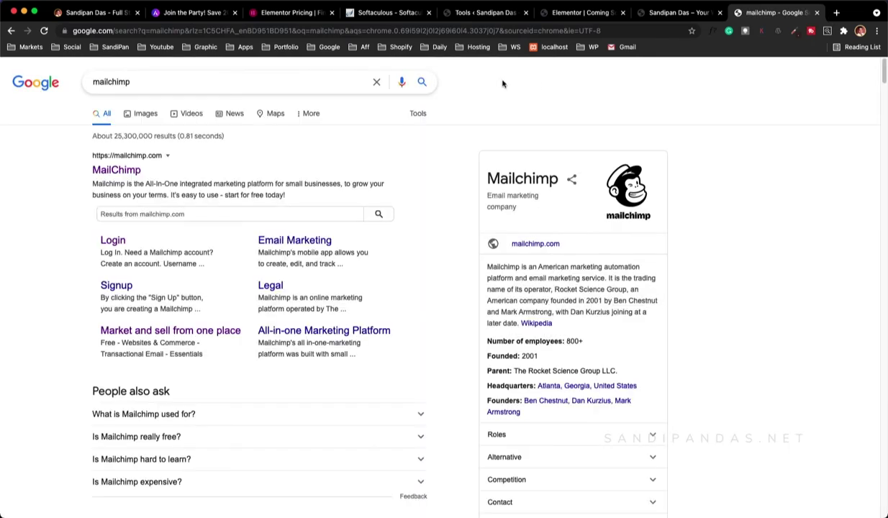
click(97, 173)
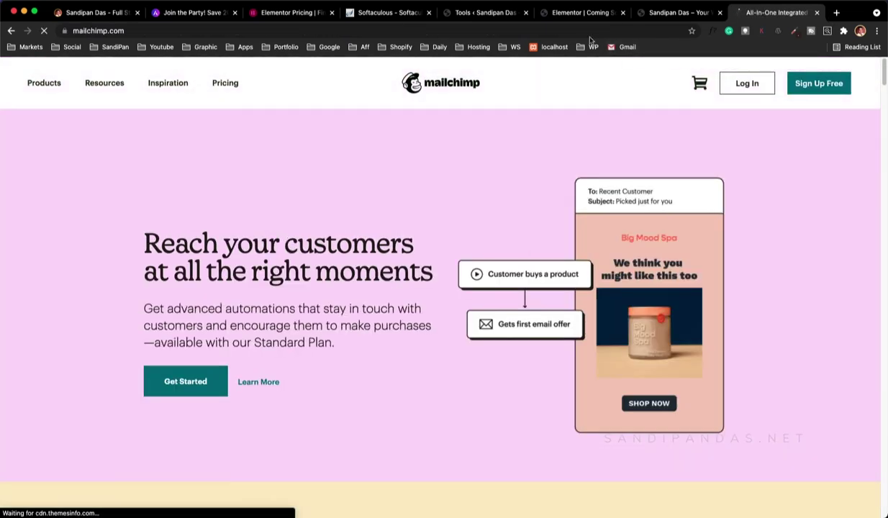
click(570, 13)
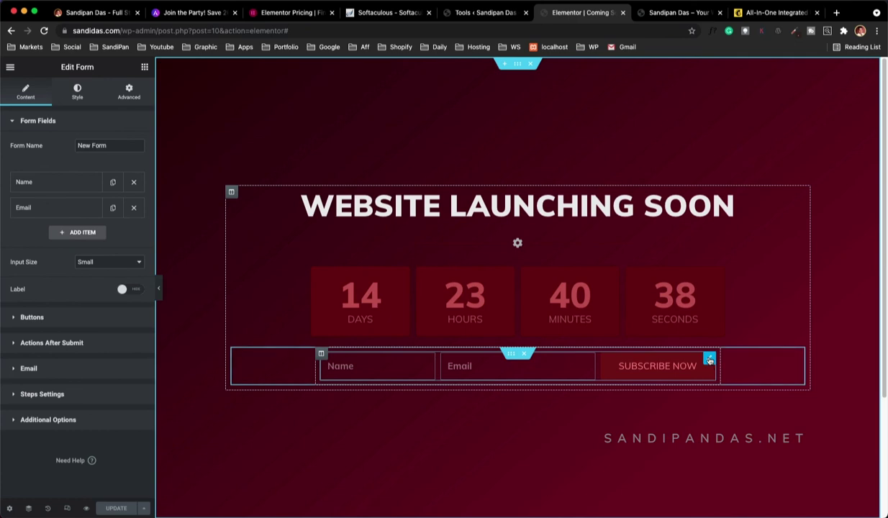
Expand the form's Email notification settings and select the recipient address in the To field
click(43, 372)
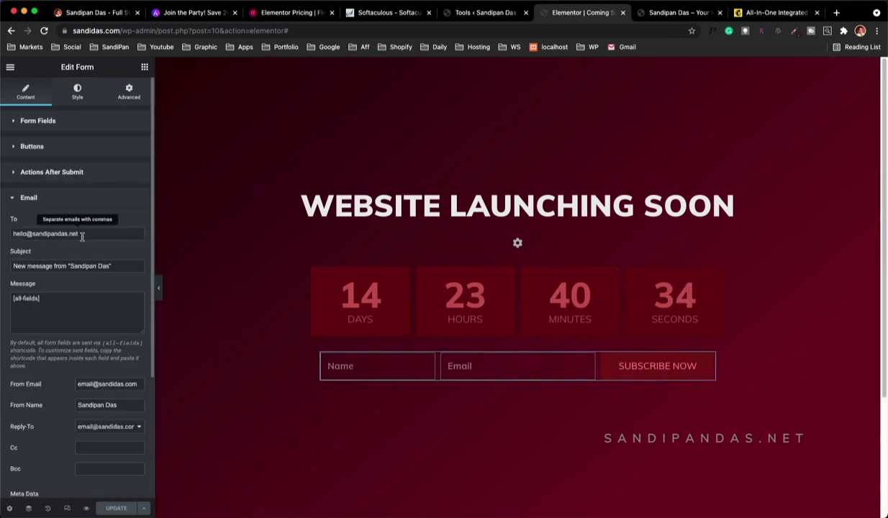
drag(83, 233, 2, 233)
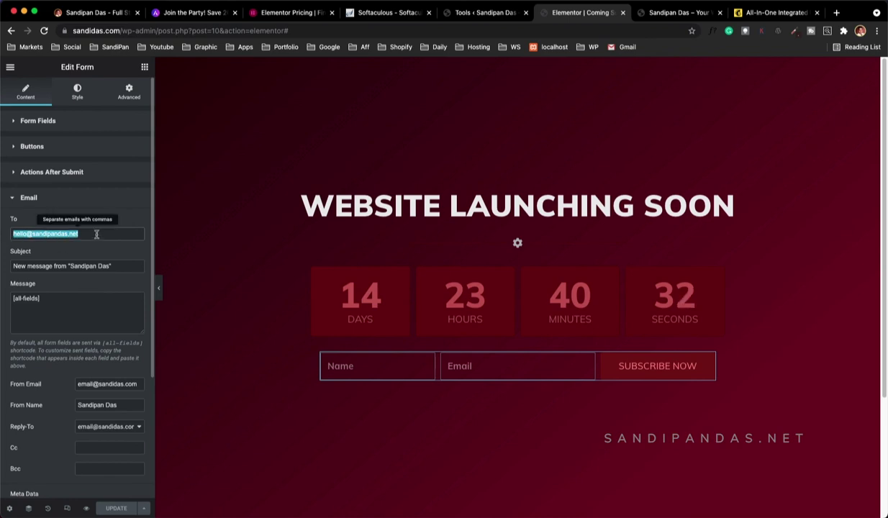
click(105, 234)
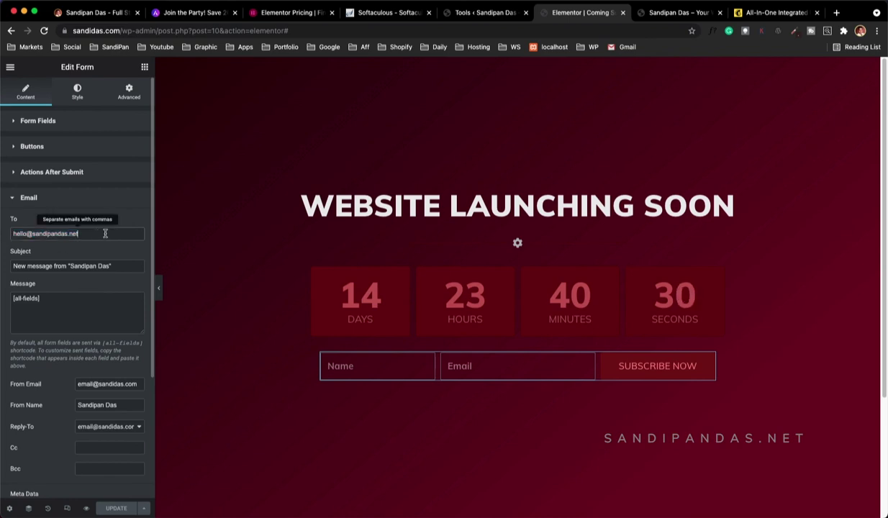
drag(105, 233, 10, 233)
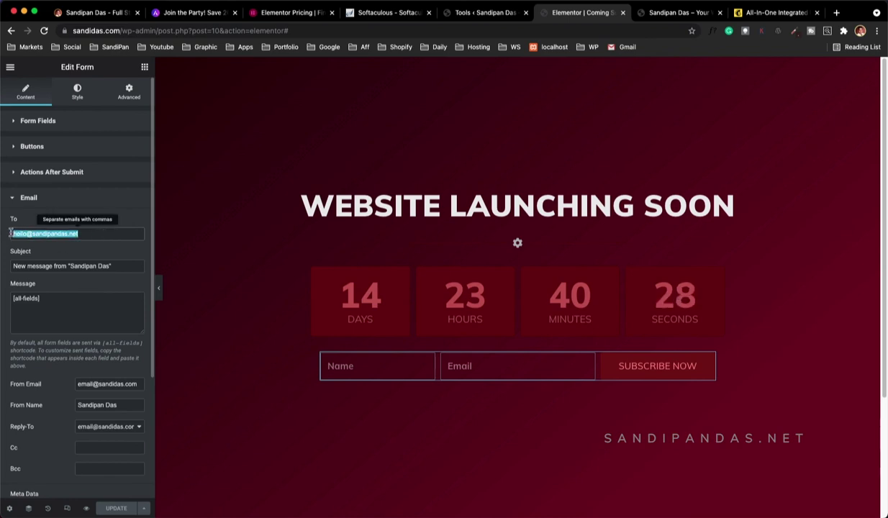
click(98, 234)
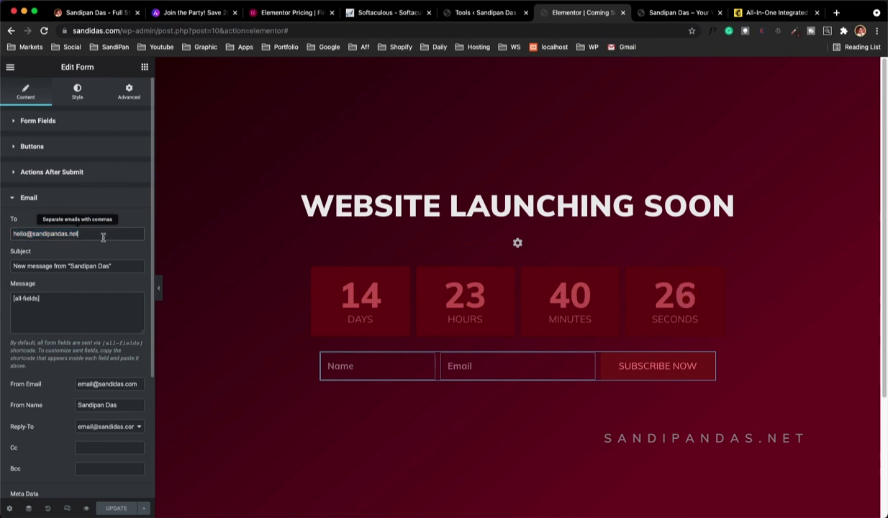
drag(100, 234, 8, 233)
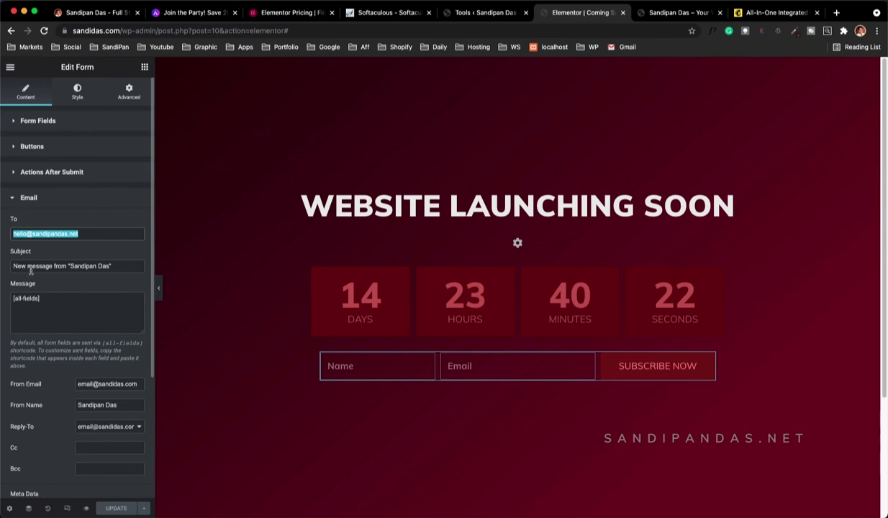
Change 'message' to 'Subscriber' in the email subject and save with Cmd+S
click(120, 267)
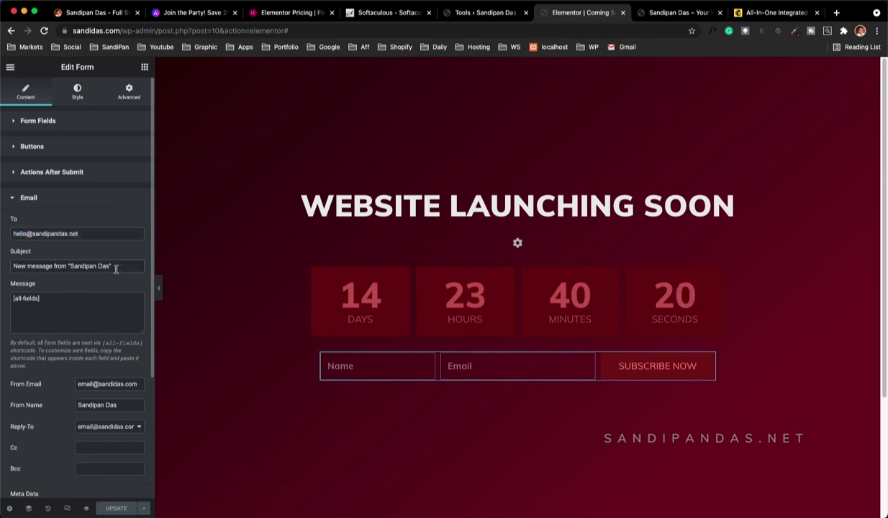
double_click(42, 266)
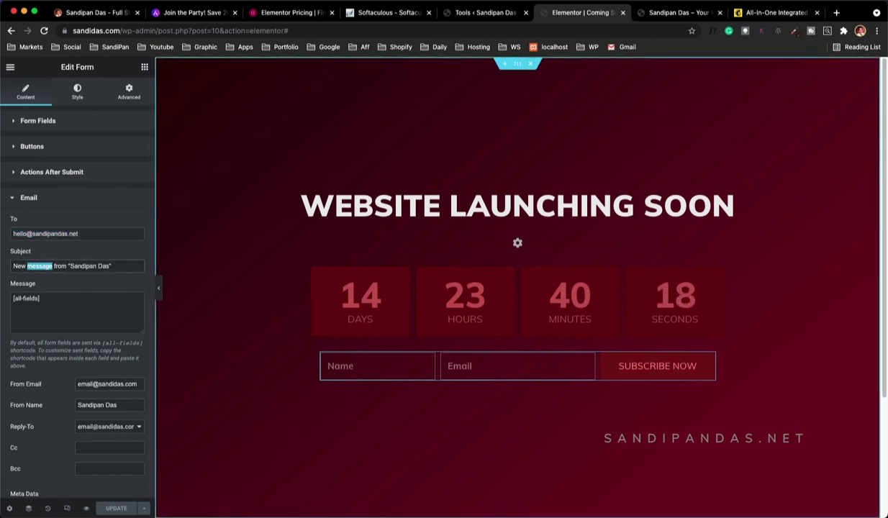
text(Subscribe)
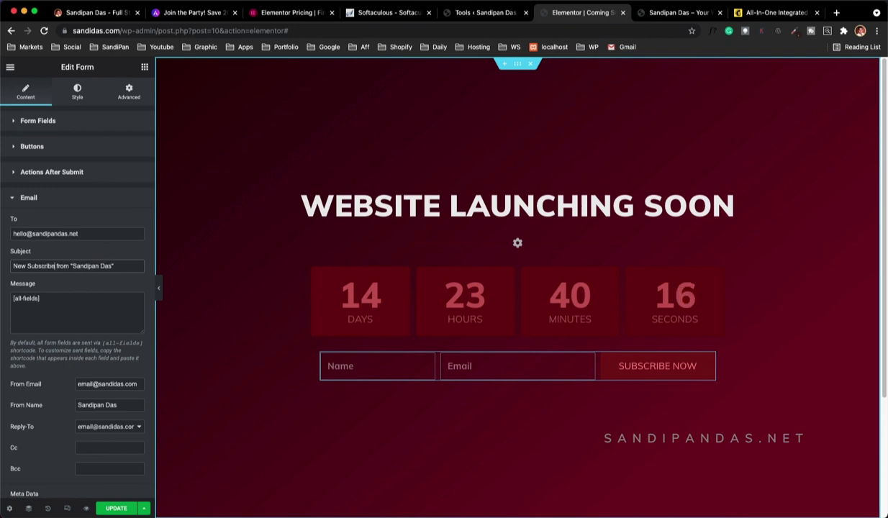
text(r)
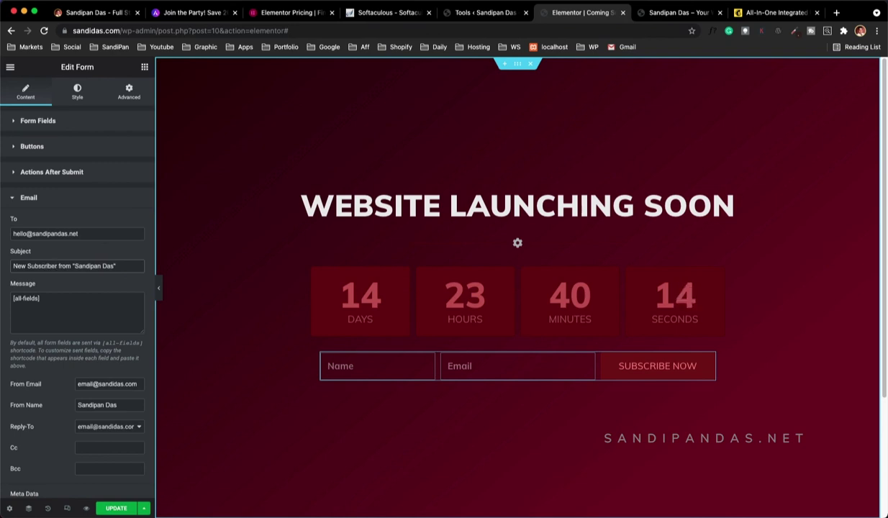
key(super+s)
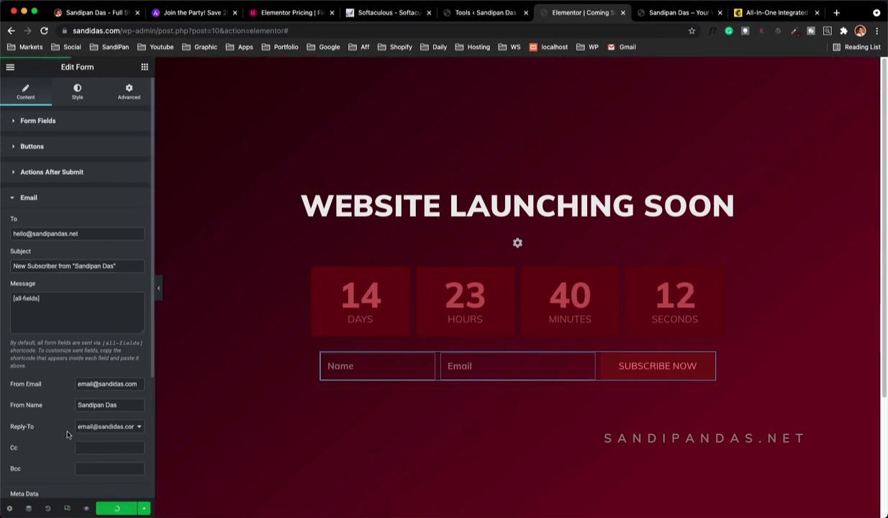
scroll(67, 435, down, 3)
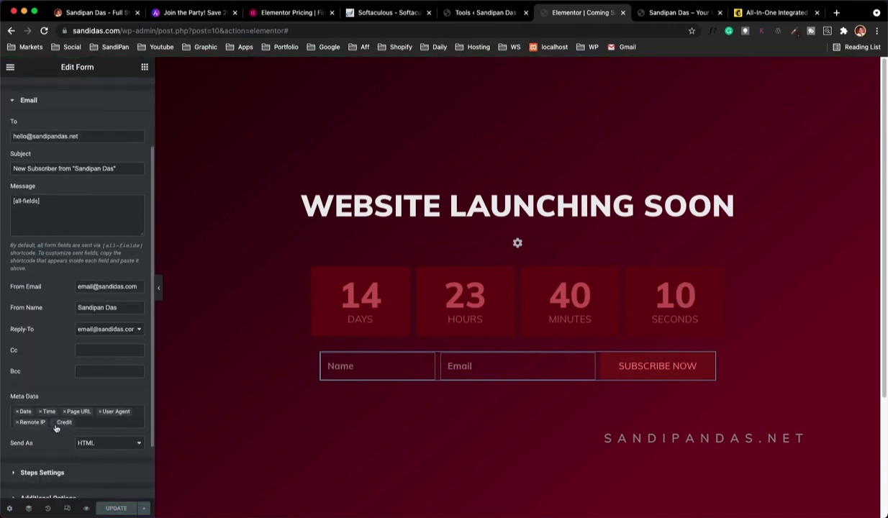
scroll(56, 425, up, 3)
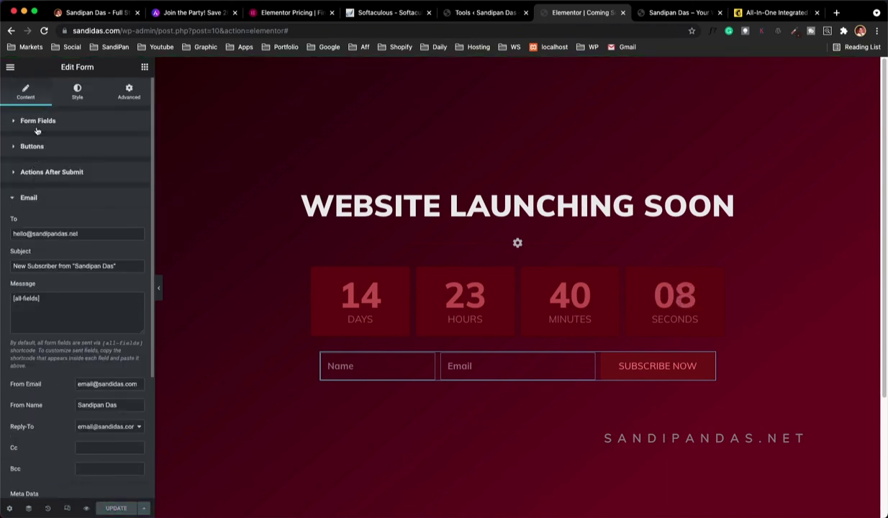
Remove Collect Submissions from the form's Actions After Submit
click(47, 170)
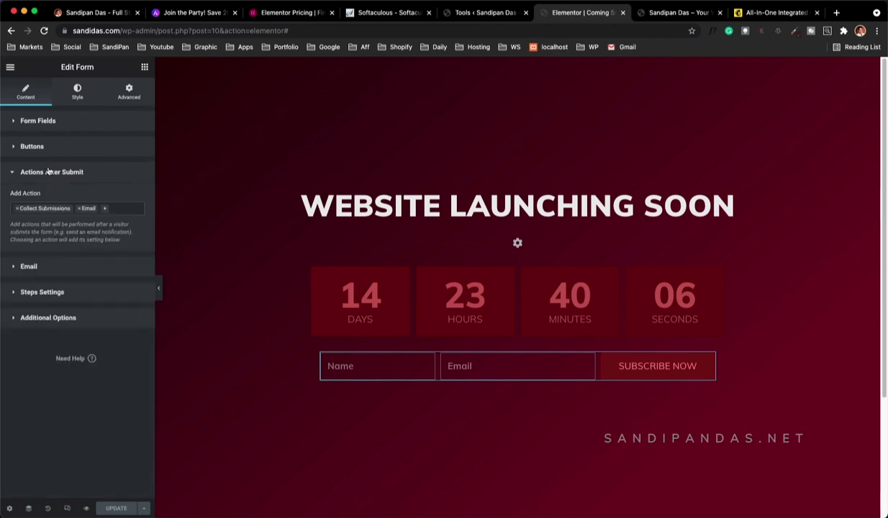
click(15, 208)
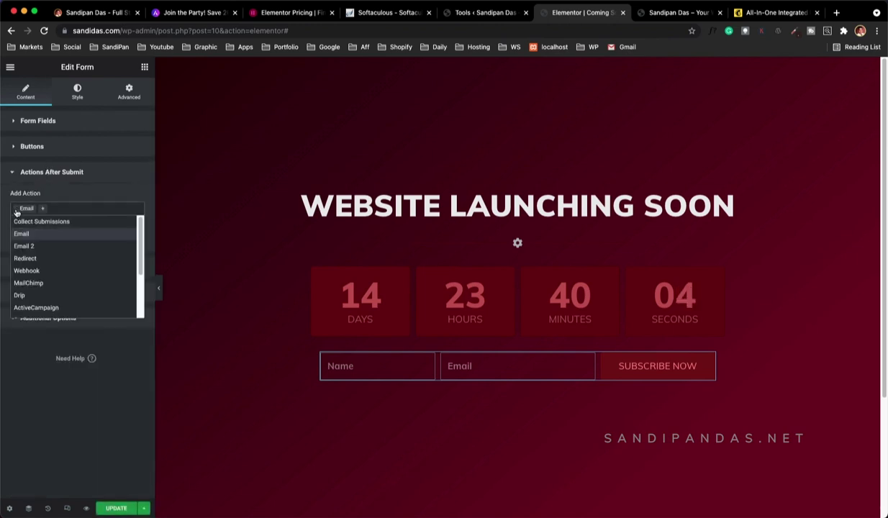
click(109, 184)
click(110, 182)
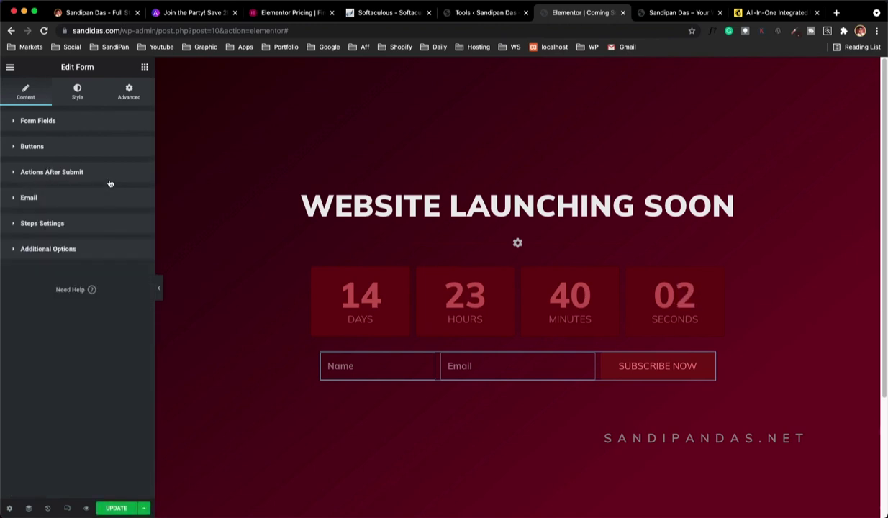
Remove Credit from the Email Meta Data and expand the form's Additional Options
click(53, 197)
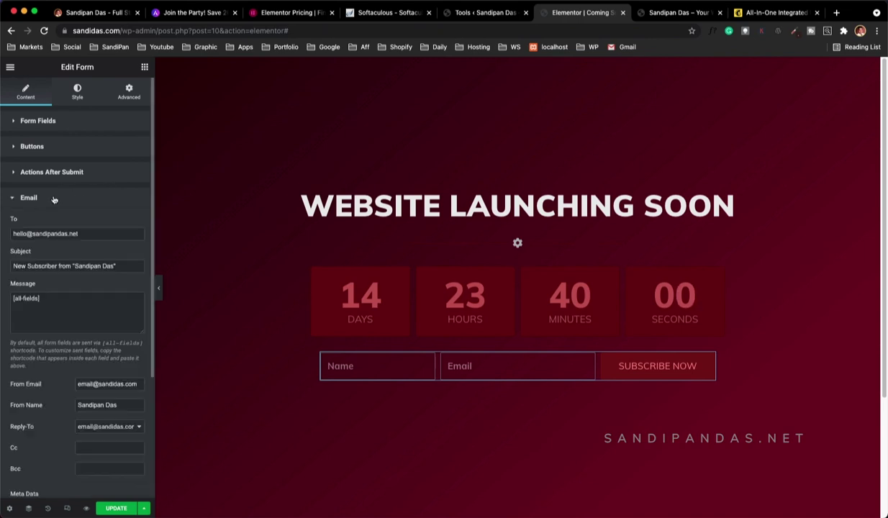
scroll(79, 326, down, 3)
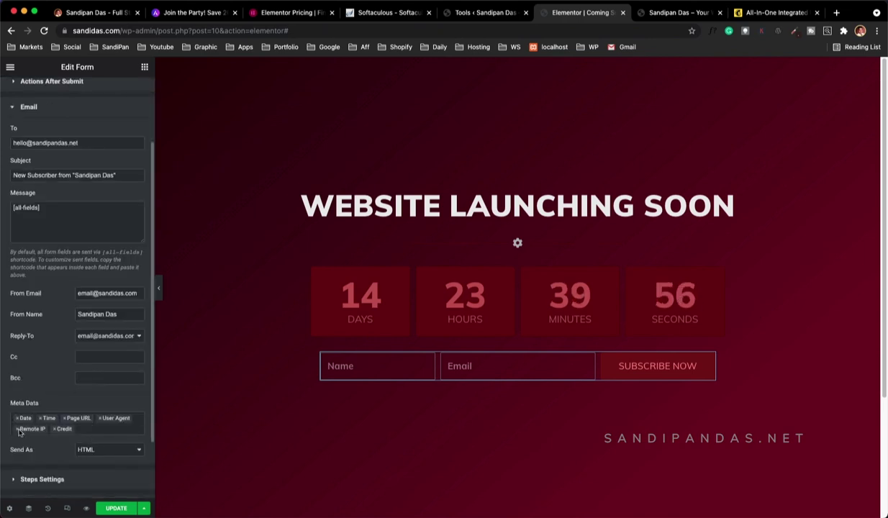
click(56, 432)
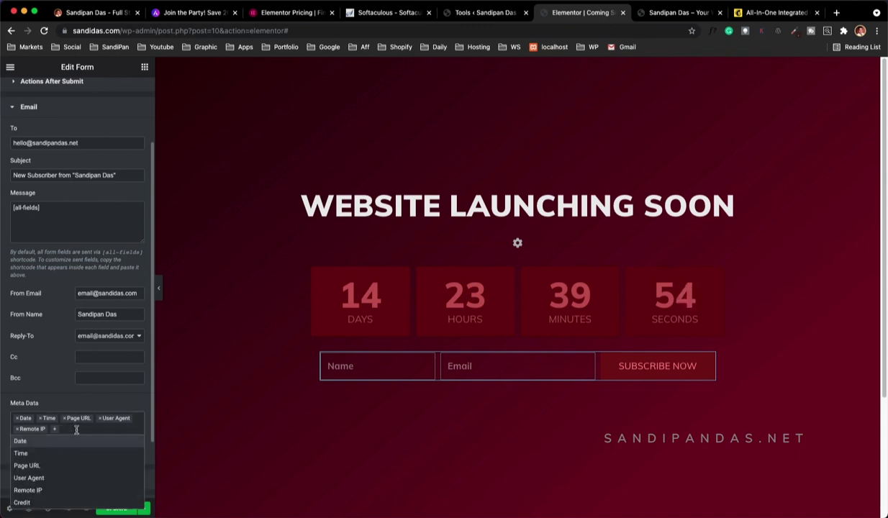
click(77, 412)
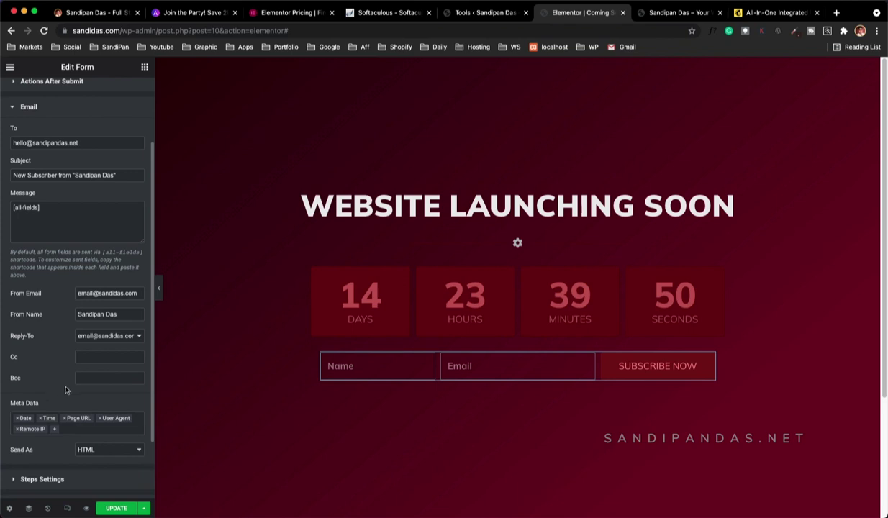
scroll(76, 432, down, 2)
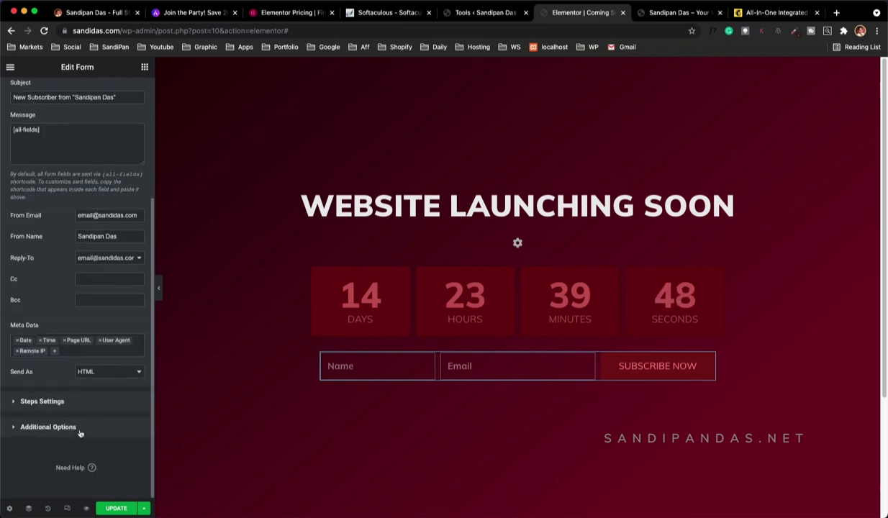
click(80, 432)
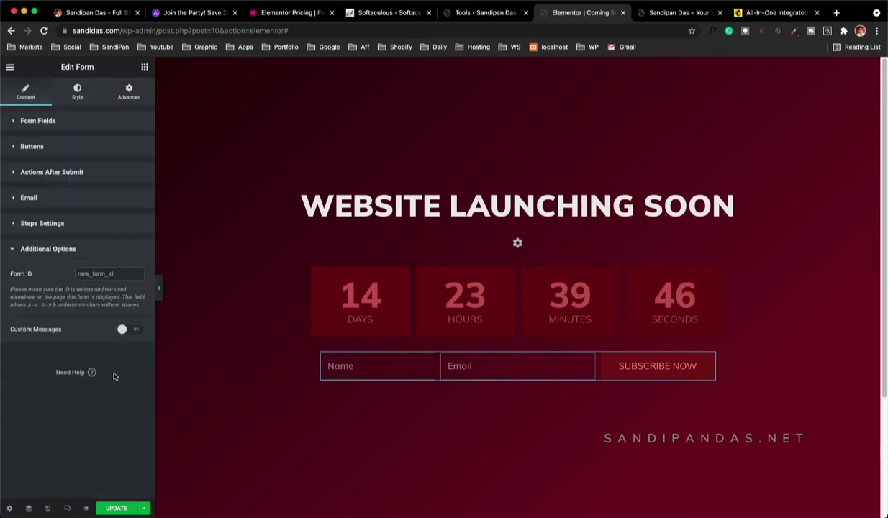
Turn Custom Messages on, set the success message to 'Thank you so much for subsribe.', and update
click(132, 330)
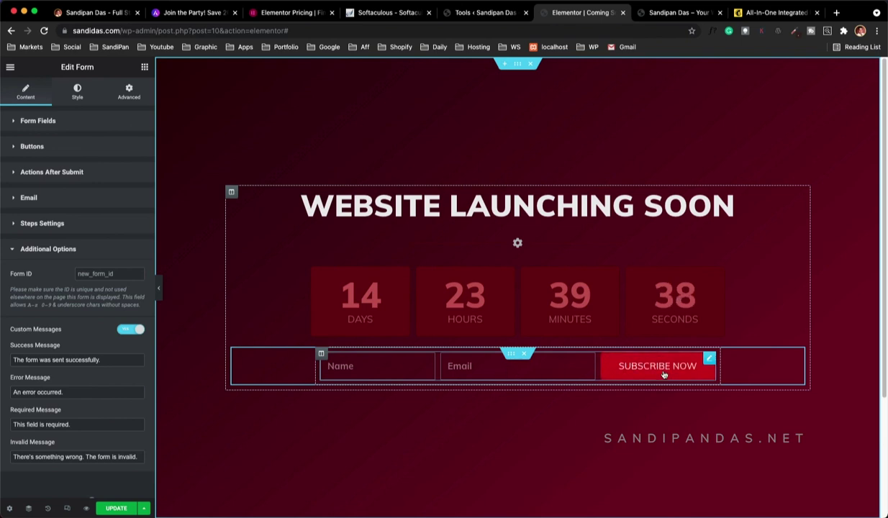
double_click(31, 360)
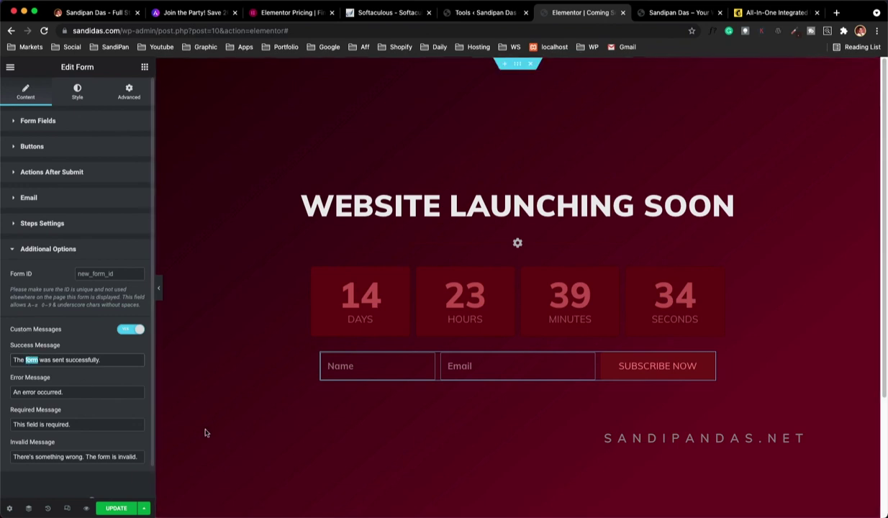
drag(100, 360, 2, 360)
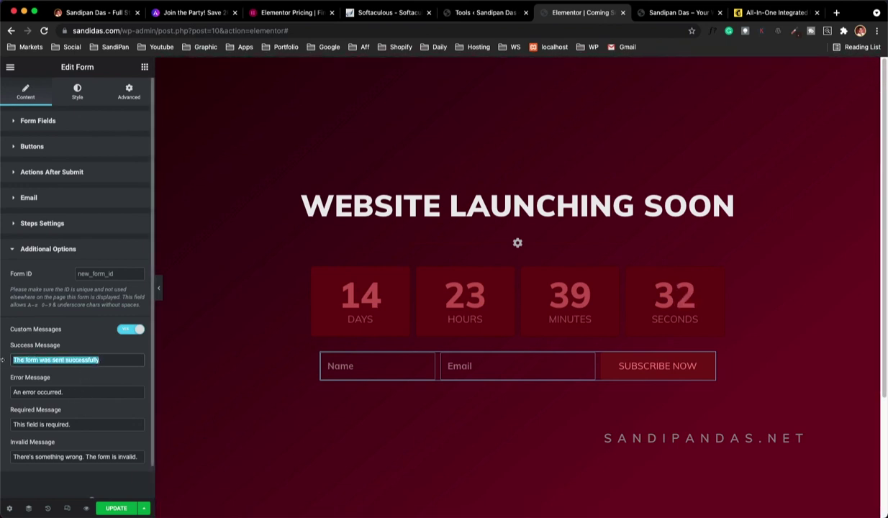
text(Th)
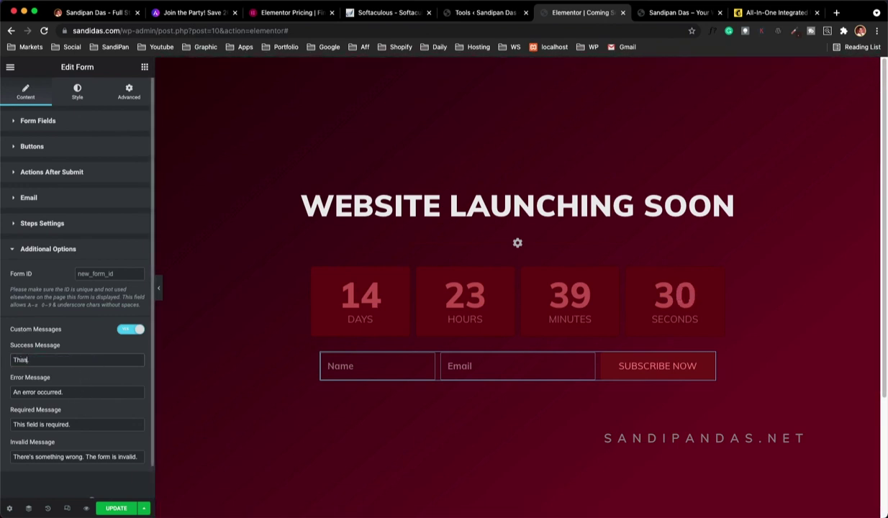
text(anks for subs)
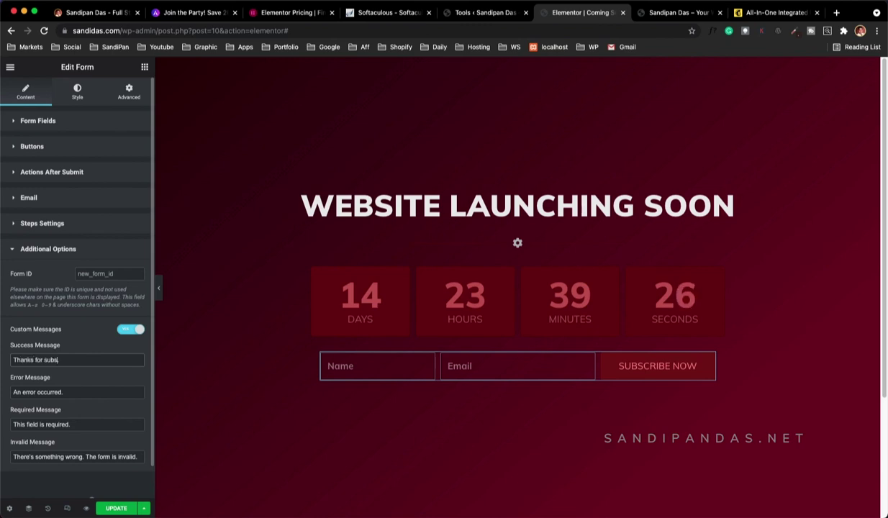
text(cribe.)
click(32, 360)
key(BackSpace)
text(you so much)
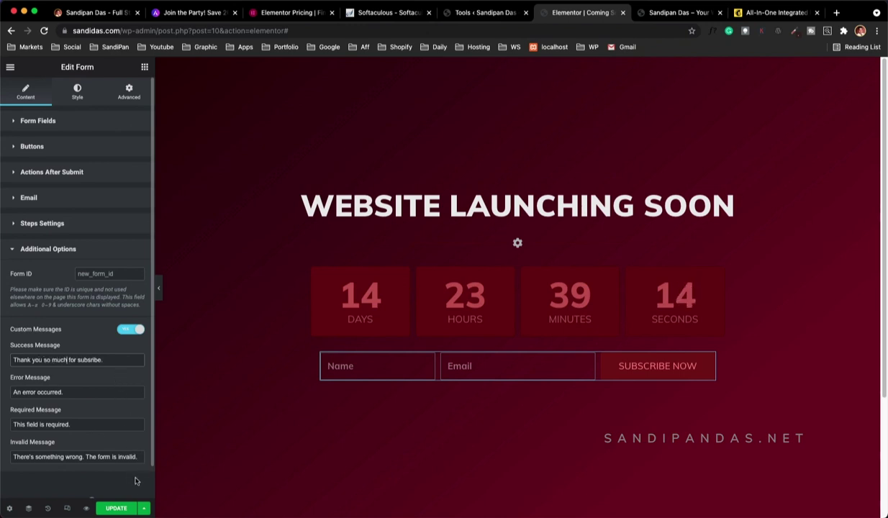
click(116, 509)
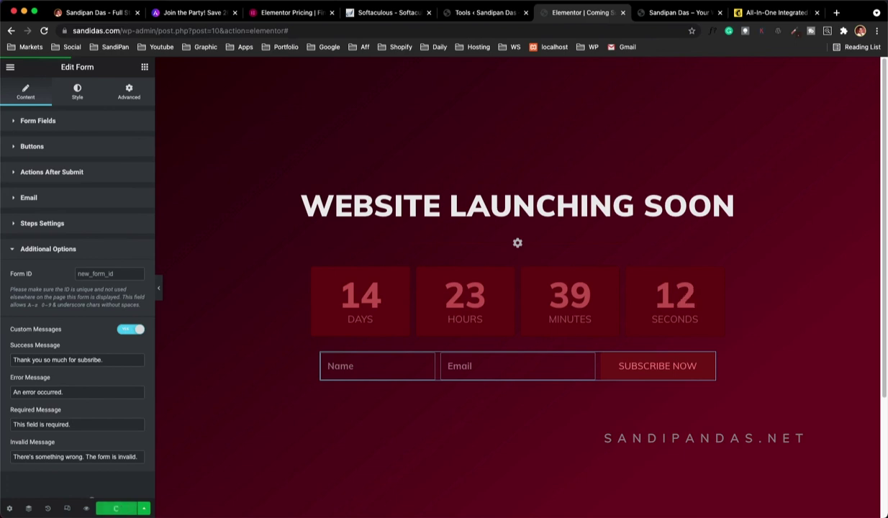
Turn on Required for the form's Name field and update the page
click(38, 120)
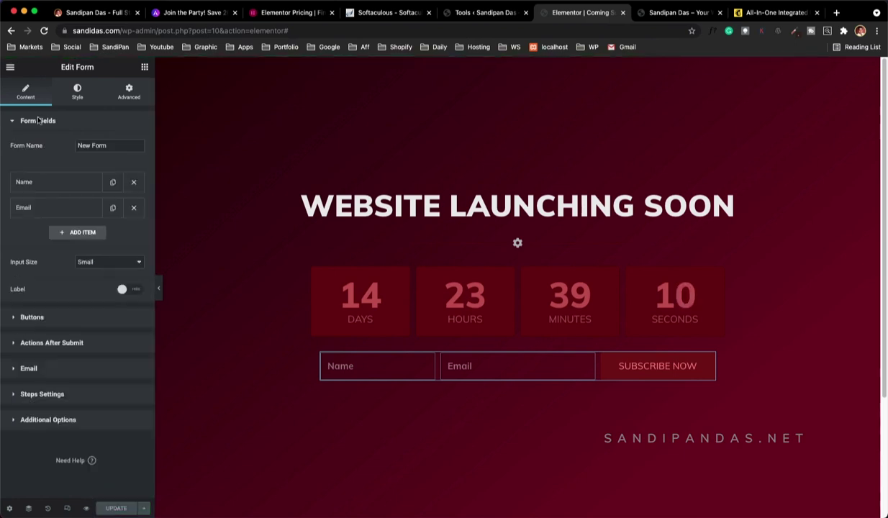
click(43, 208)
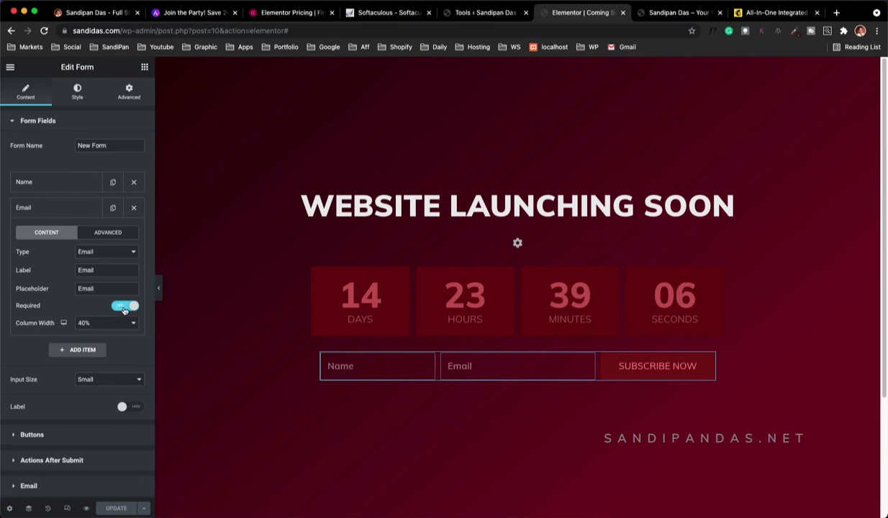
click(47, 182)
click(119, 283)
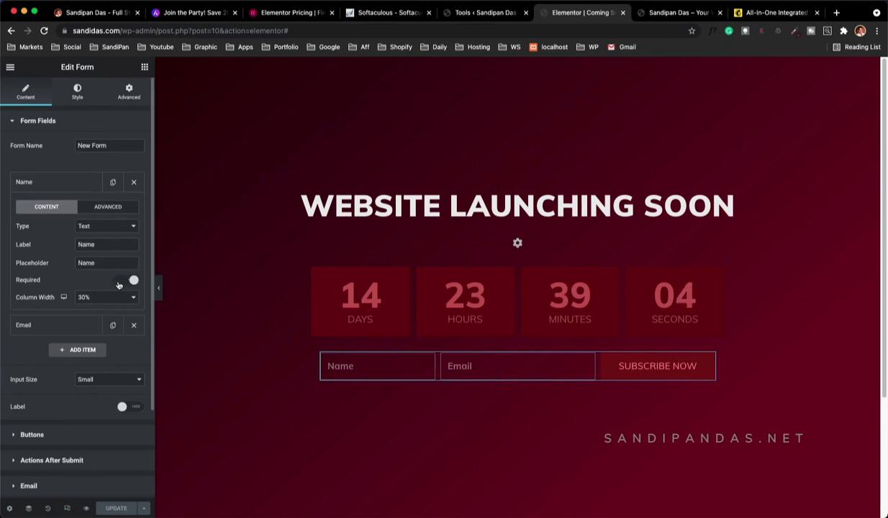
click(111, 508)
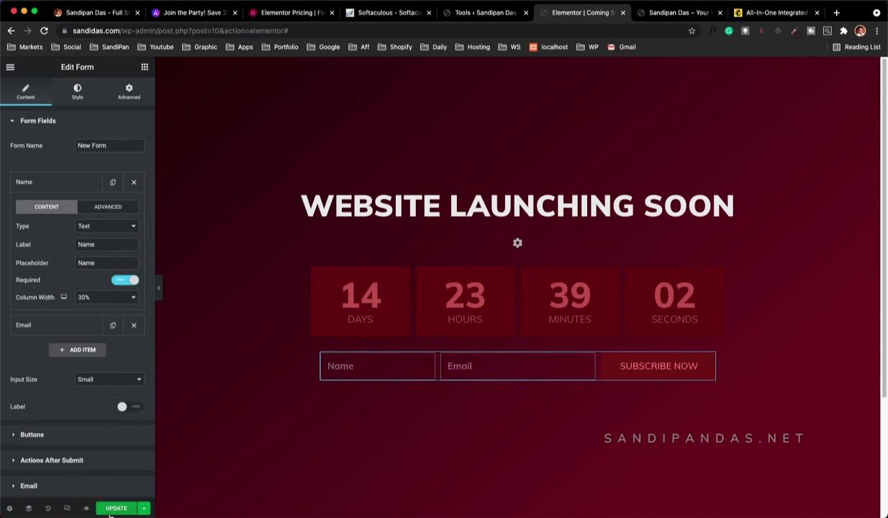
click(158, 288)
click(4, 288)
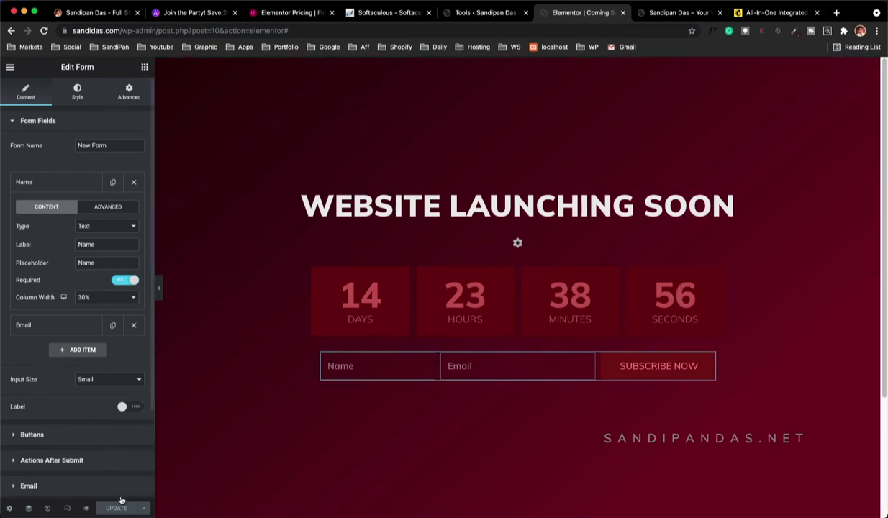
In mobile view, reduce the countdown digit typography size and set the label size to 12
click(68, 509)
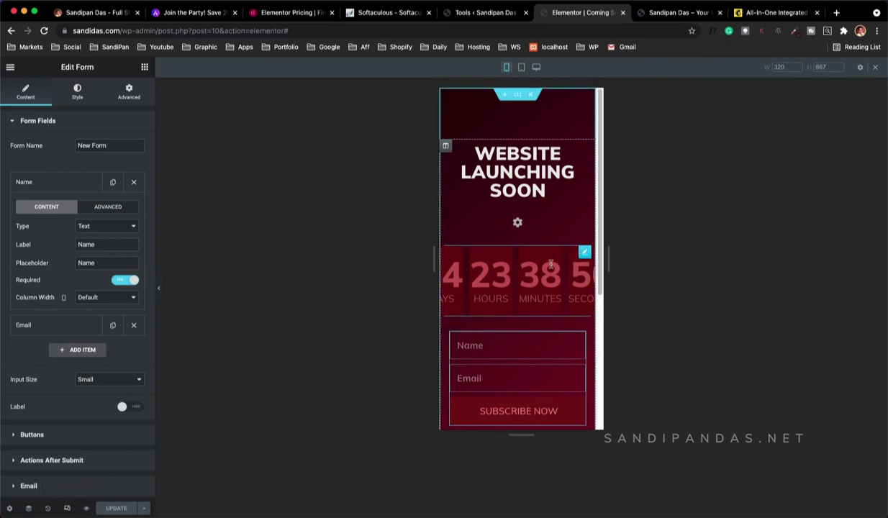
scroll(564, 328, down, 3)
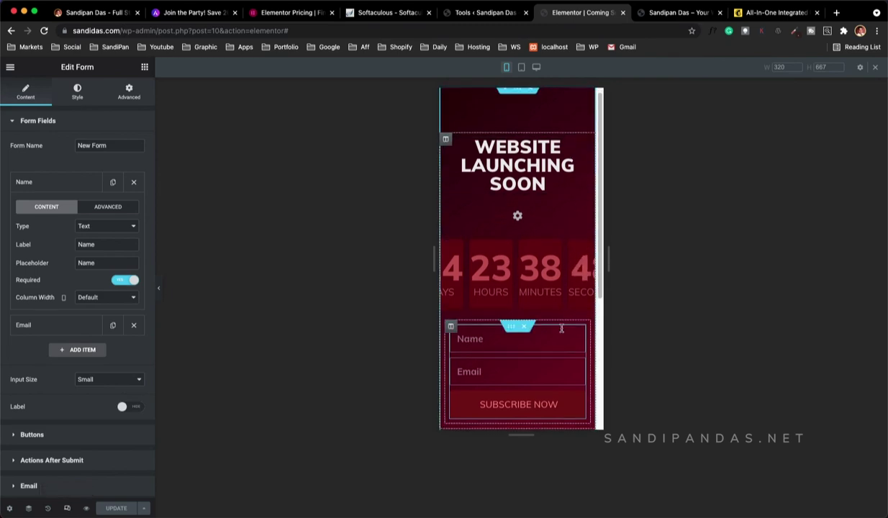
scroll(562, 330, up, 3)
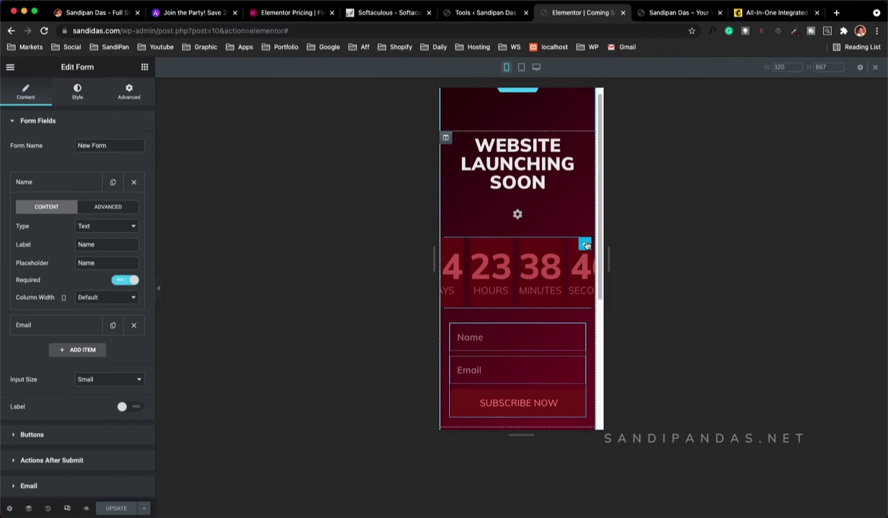
click(586, 245)
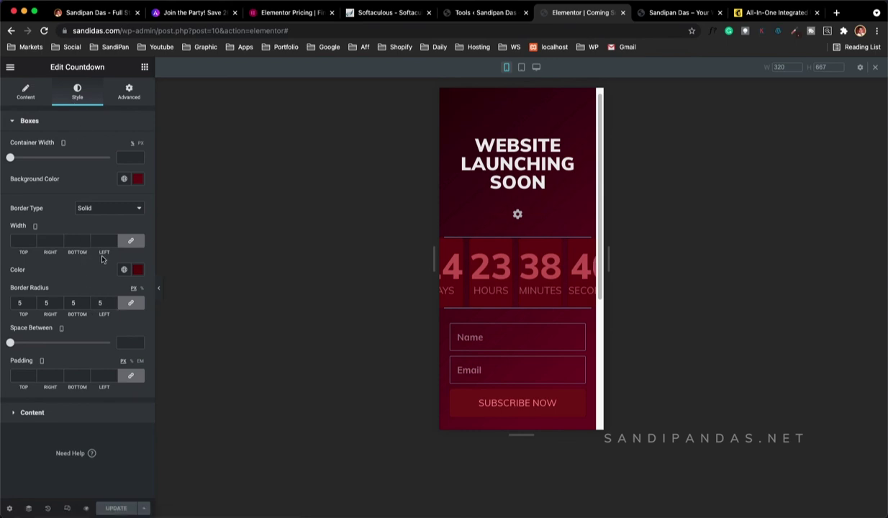
click(75, 414)
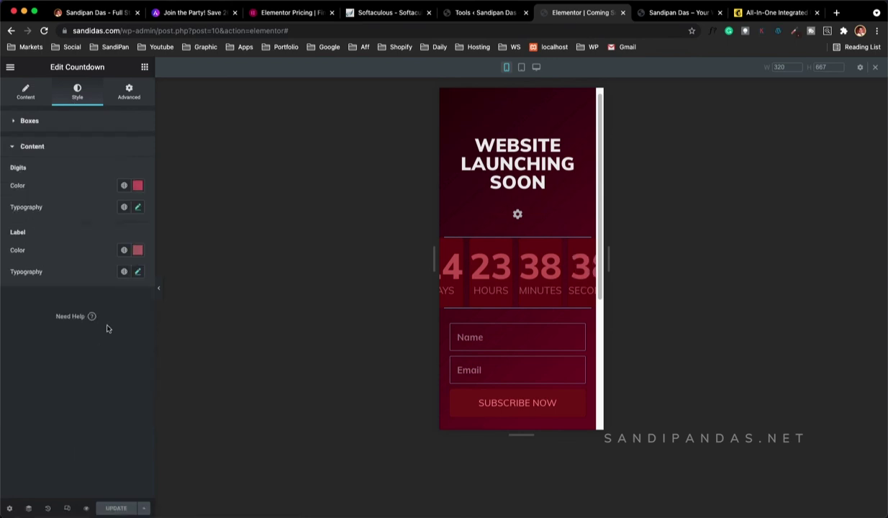
click(137, 208)
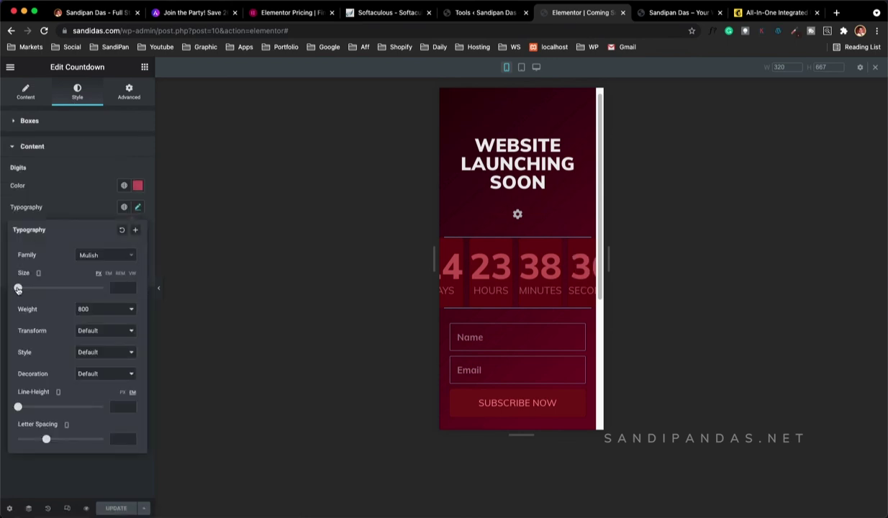
drag(18, 289, 27, 288)
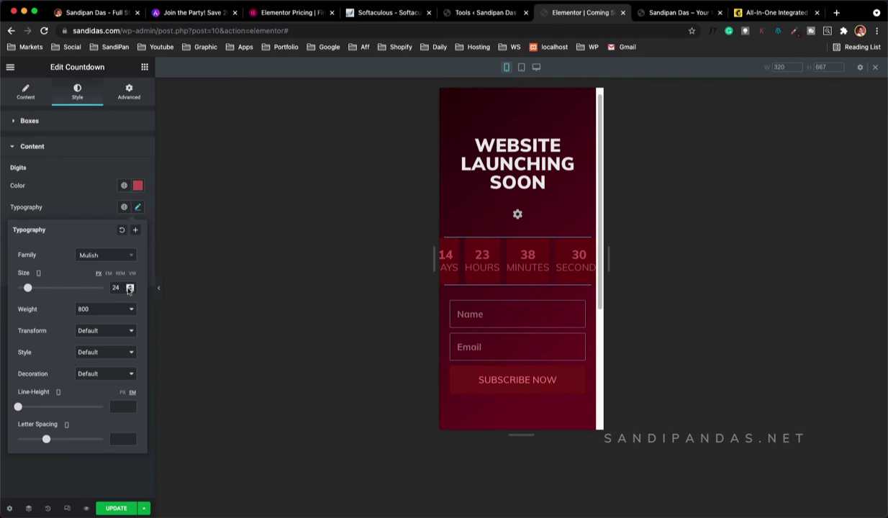
click(129, 290)
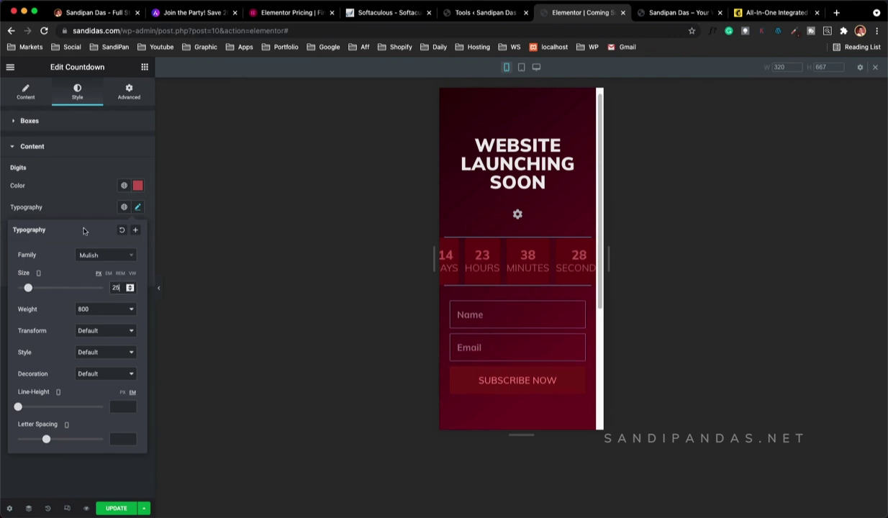
click(92, 201)
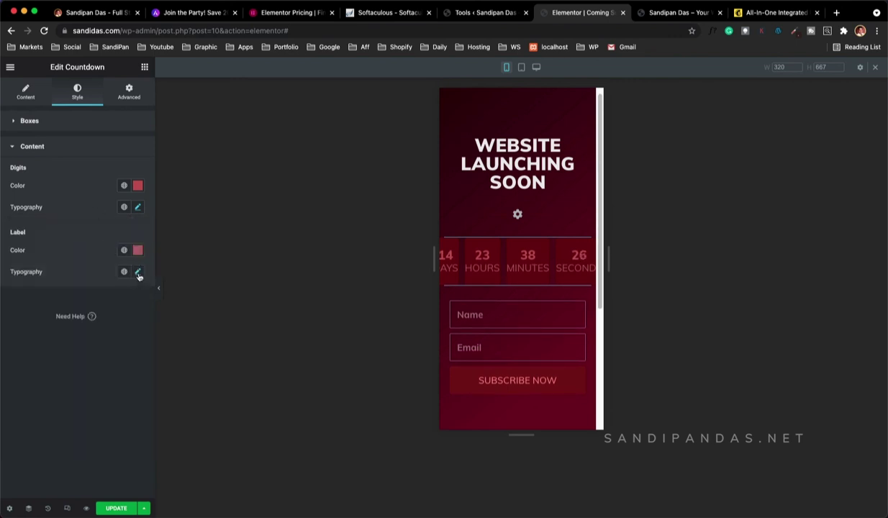
click(138, 273)
click(23, 352)
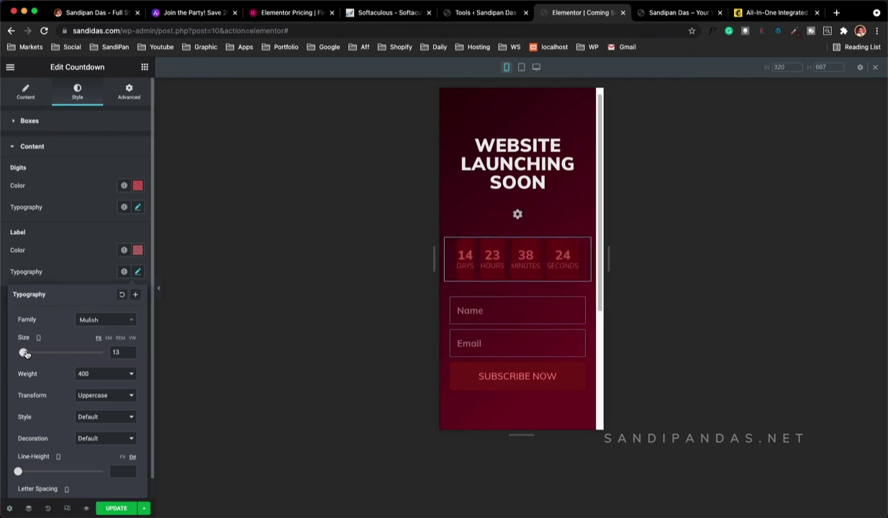
click(130, 355)
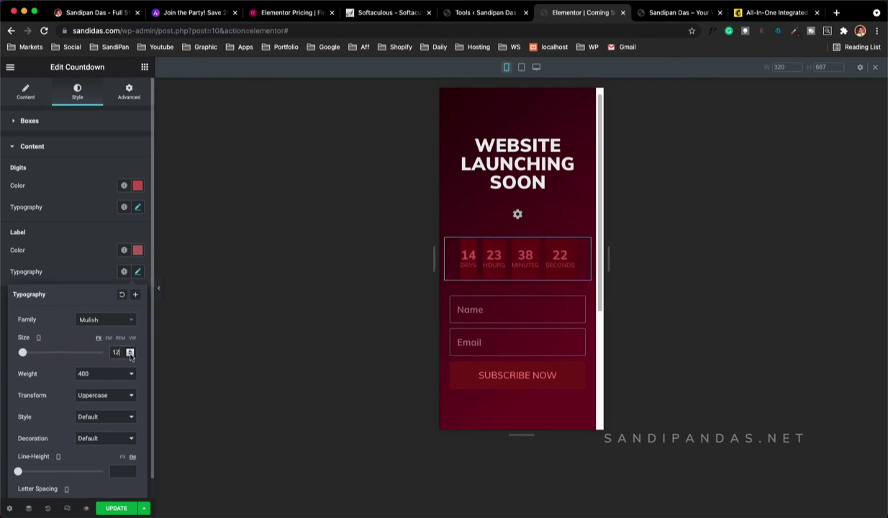
click(91, 276)
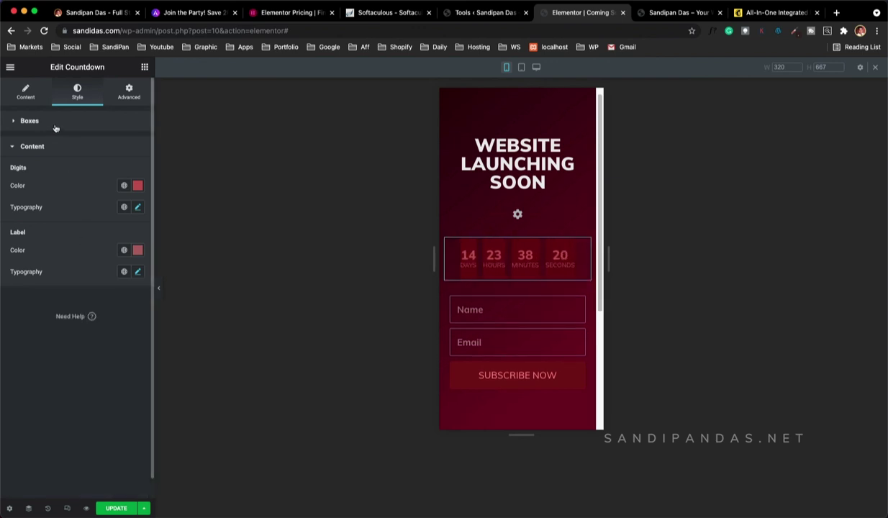
Set the countdown boxes' Space Between to 5 and Padding to 7, then preview
click(56, 123)
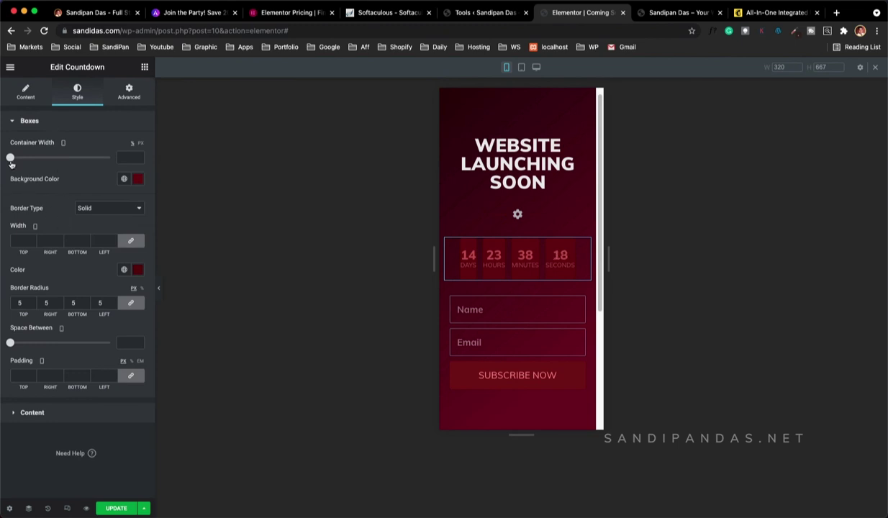
drag(10, 343, 14, 344)
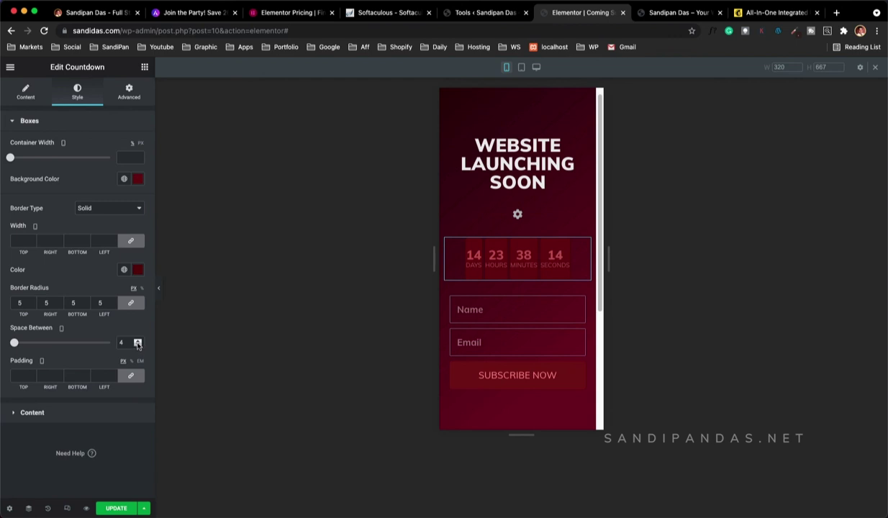
click(138, 343)
click(113, 375)
click(113, 374)
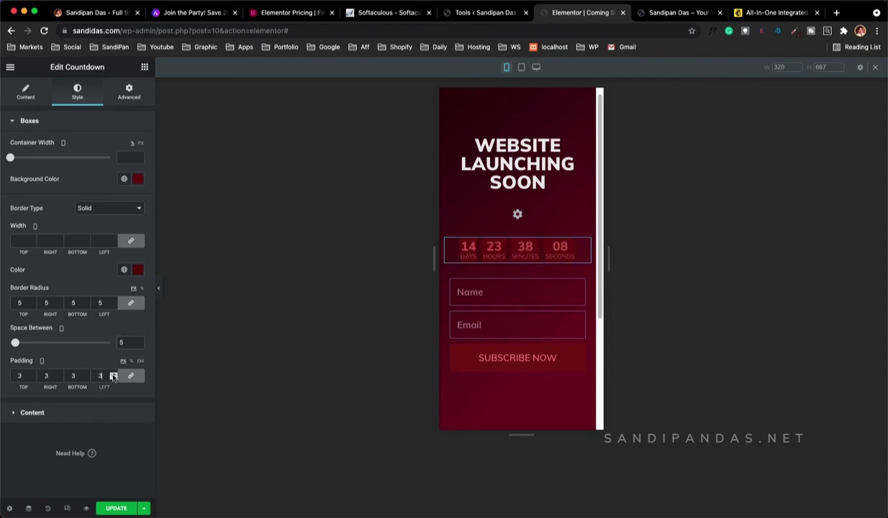
click(113, 375)
click(113, 375)
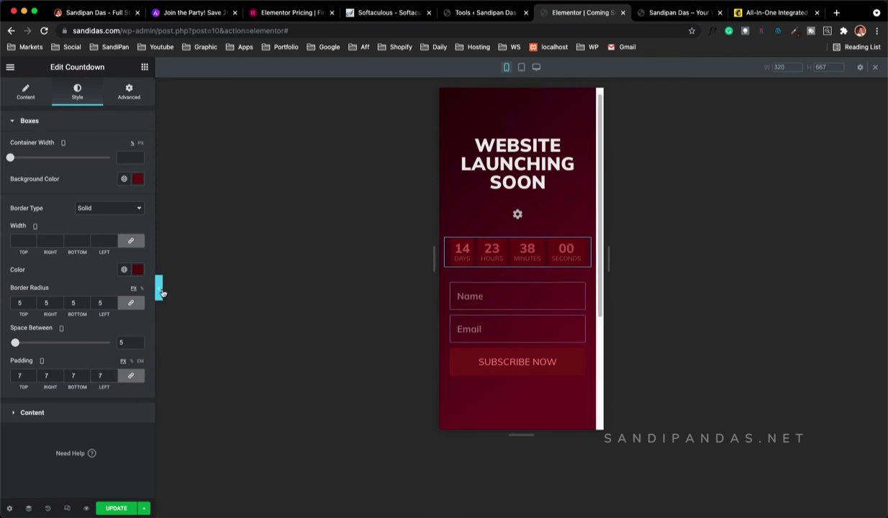
click(159, 288)
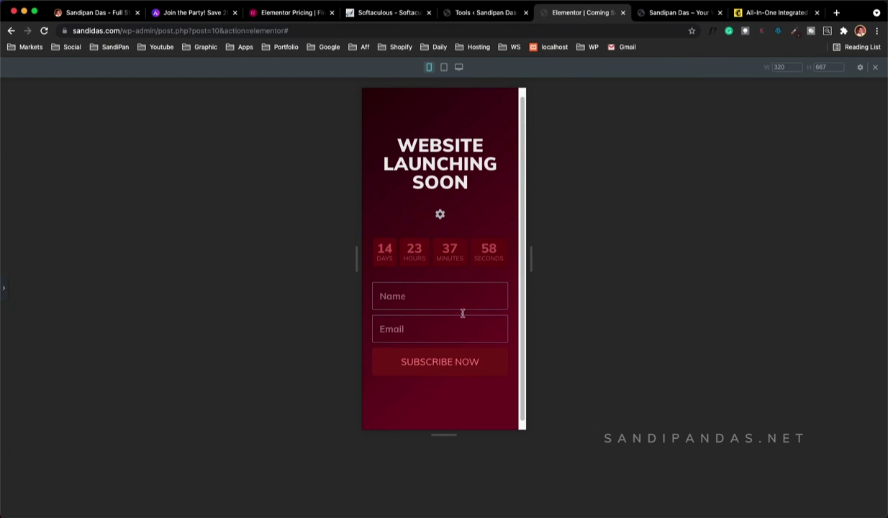
Check the mobile preview, including the Name field, then save the page
scroll(462, 401, up, 2)
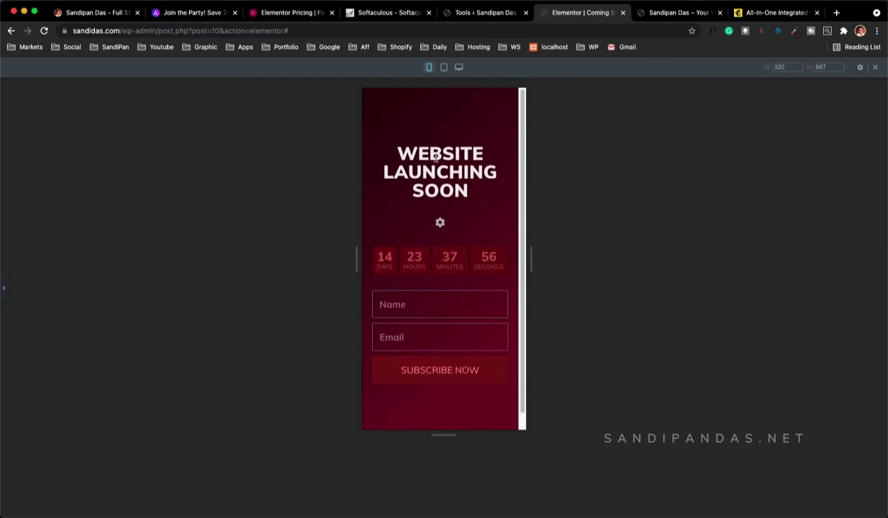
scroll(432, 374, down, 1)
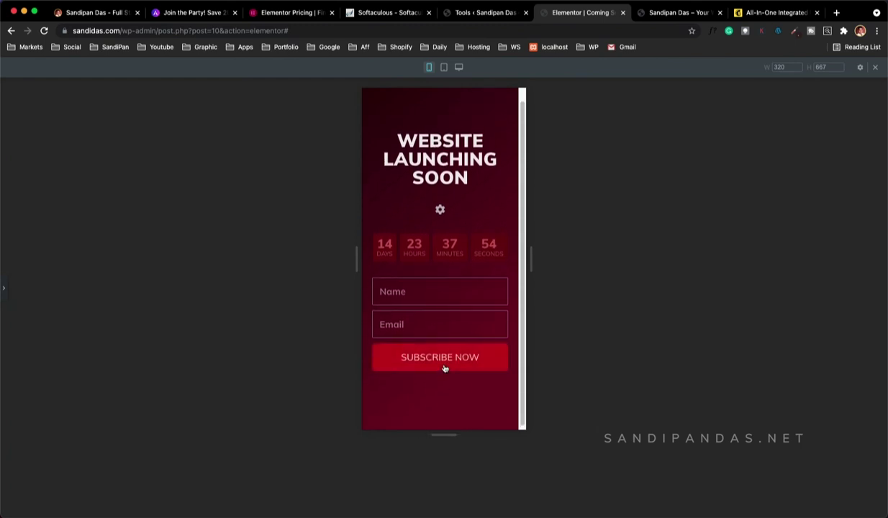
click(423, 293)
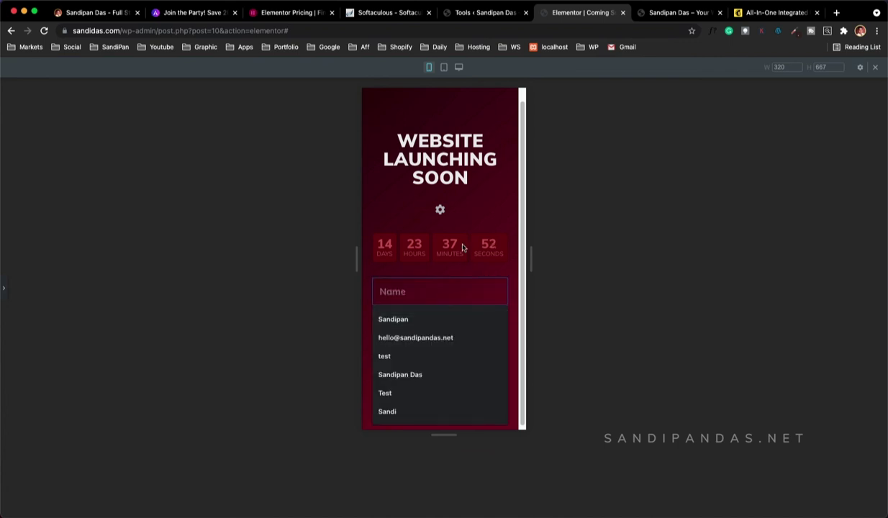
click(495, 200)
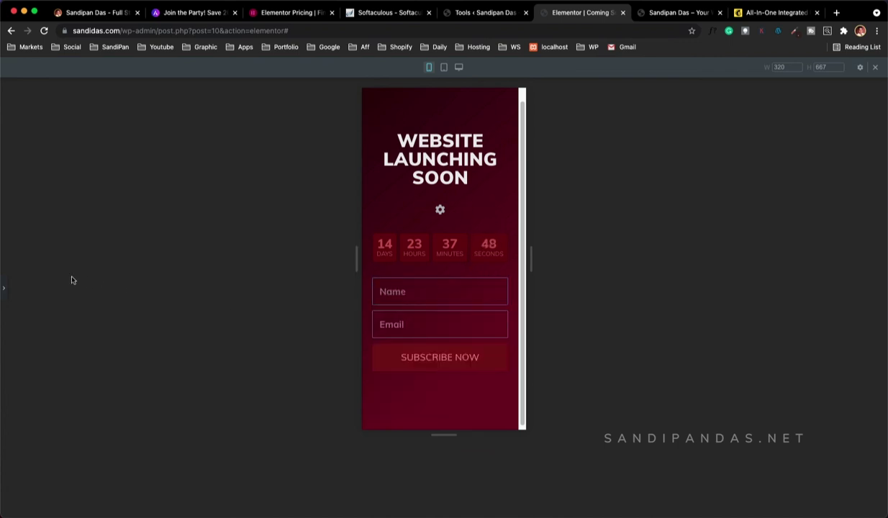
click(4, 288)
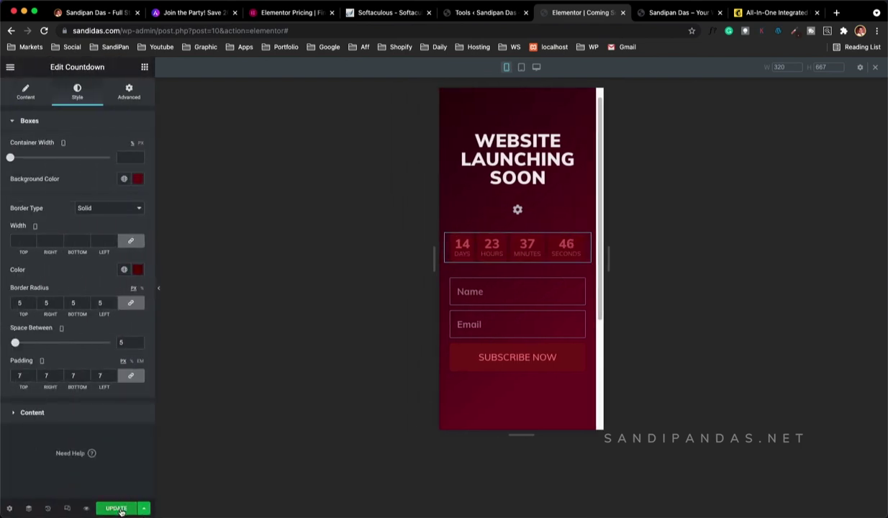
click(119, 509)
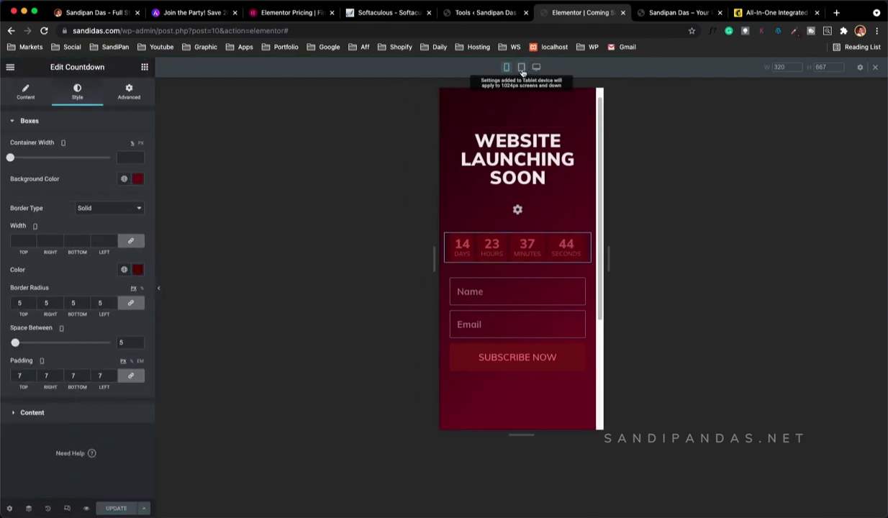
Switch the preview to tablet width and select the subscribe form for editing
click(522, 69)
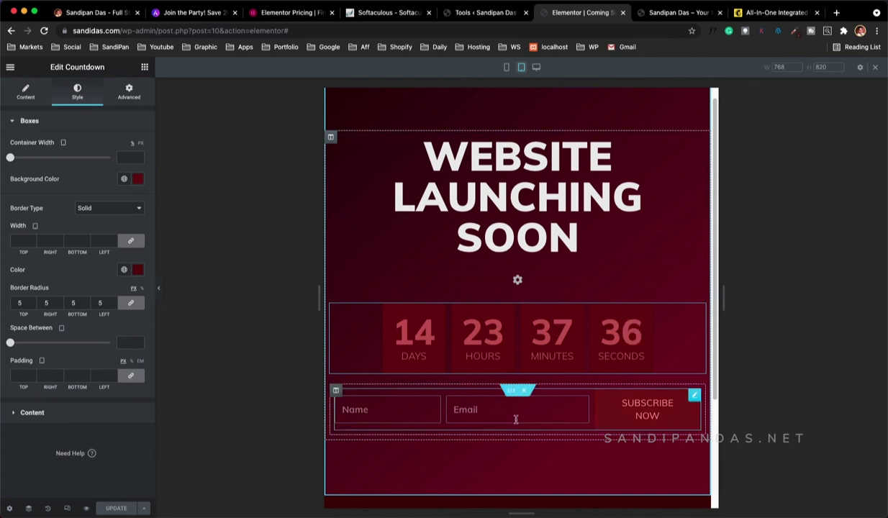
click(694, 395)
click(162, 289)
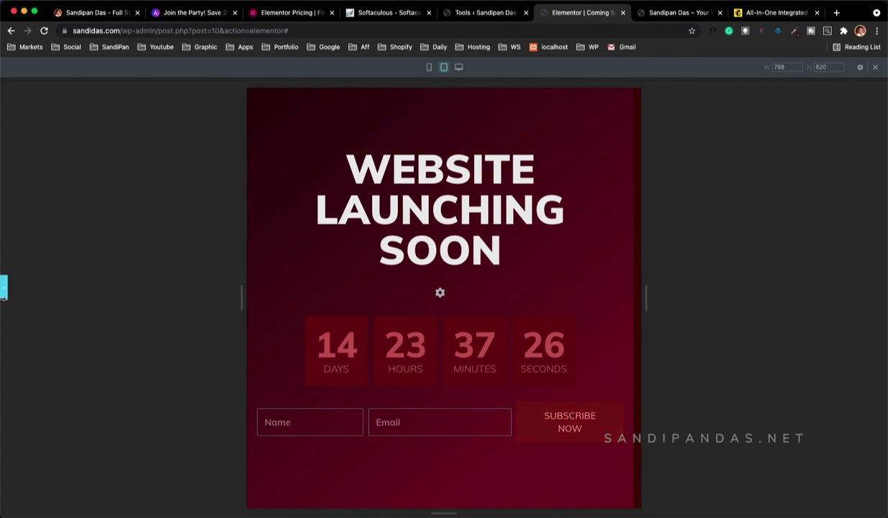
click(3, 288)
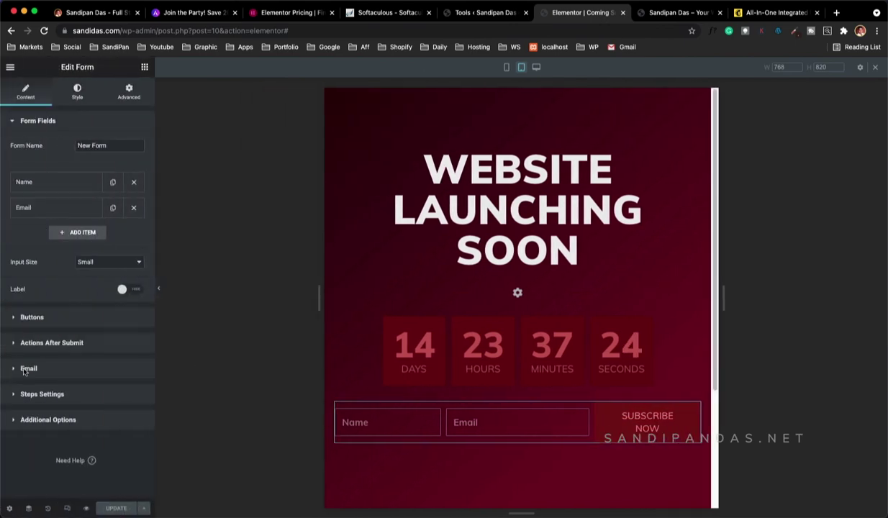
Set the form's Subscribe Now button typography size to 16 on tablet and preview the layout
click(46, 320)
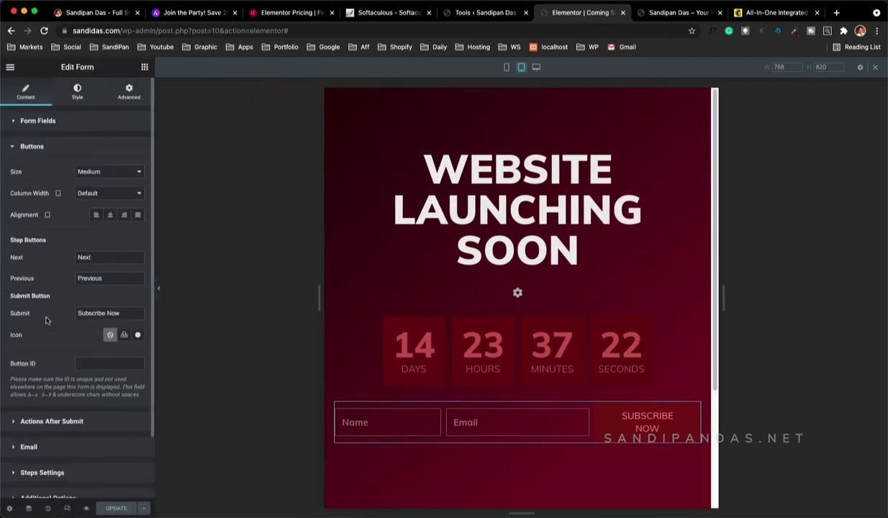
click(77, 92)
scroll(78, 442, down, 1)
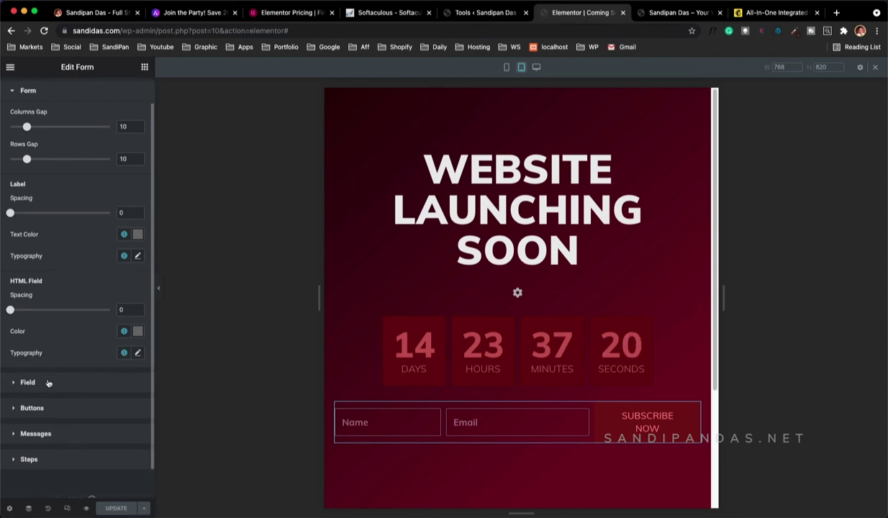
click(42, 404)
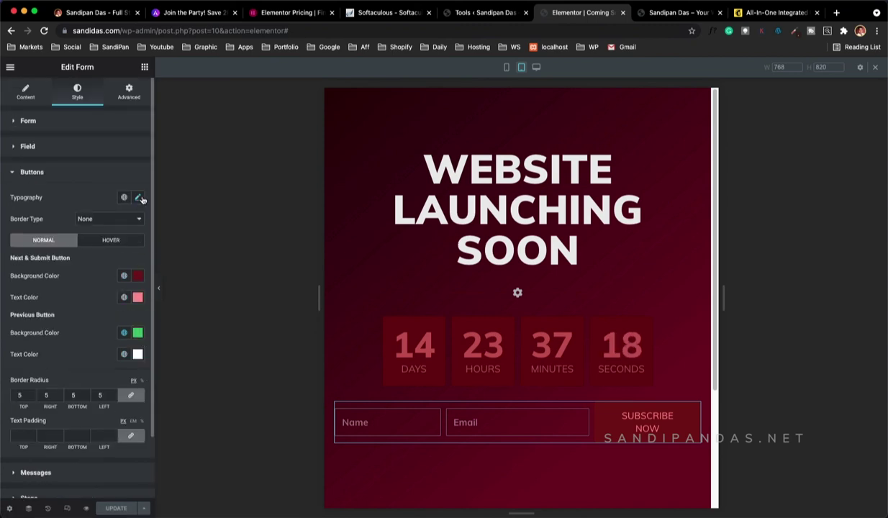
click(138, 198)
drag(18, 279, 28, 281)
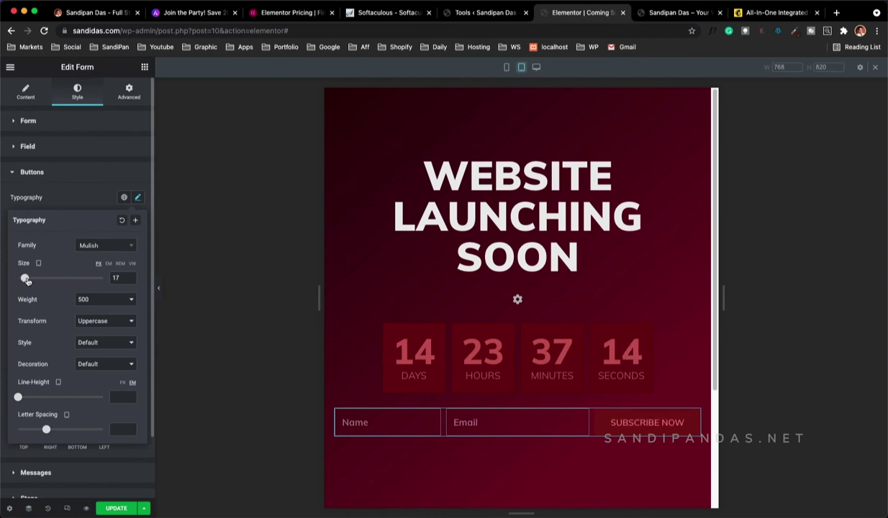
click(131, 280)
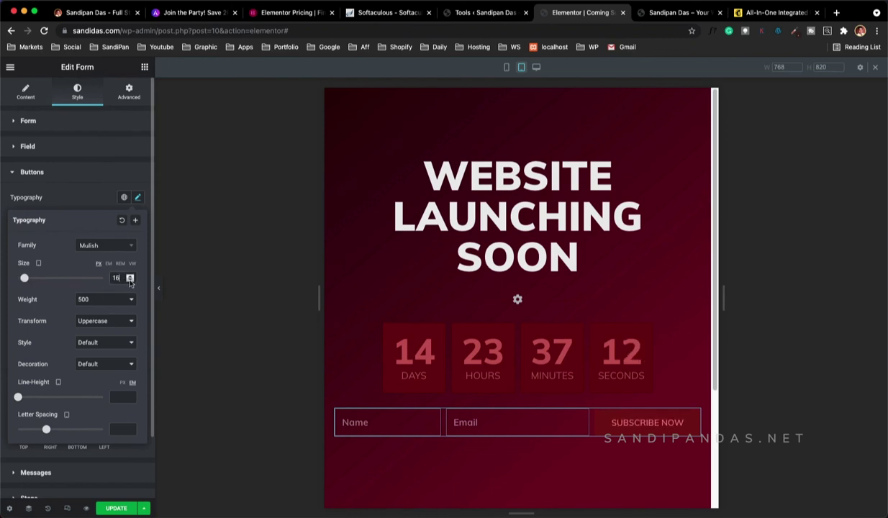
click(84, 176)
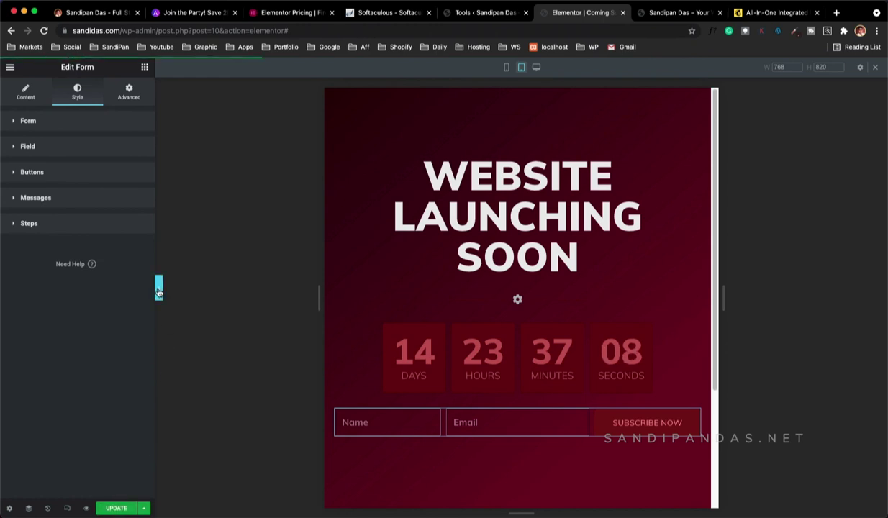
click(159, 289)
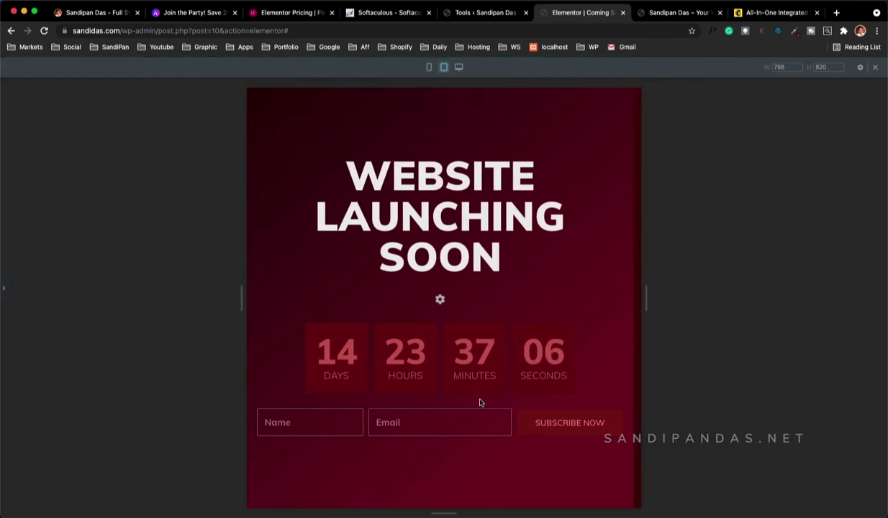
drag(347, 168, 474, 297)
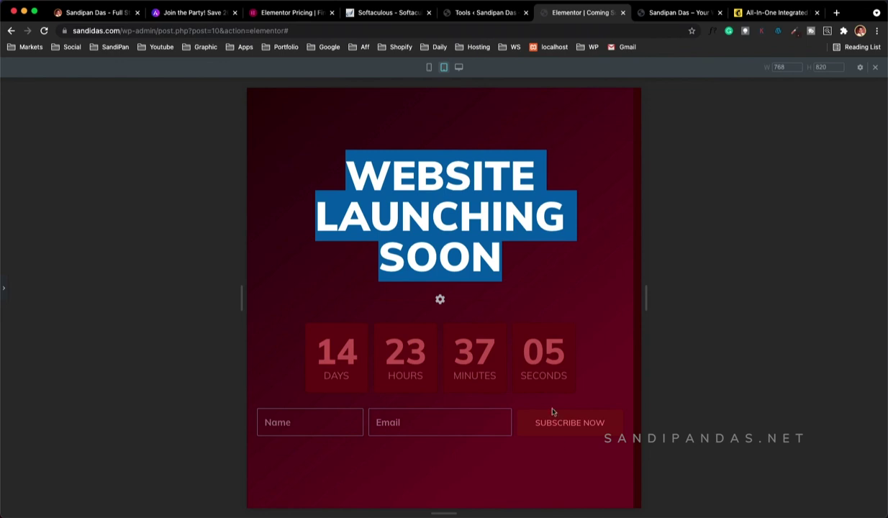
click(507, 229)
click(3, 289)
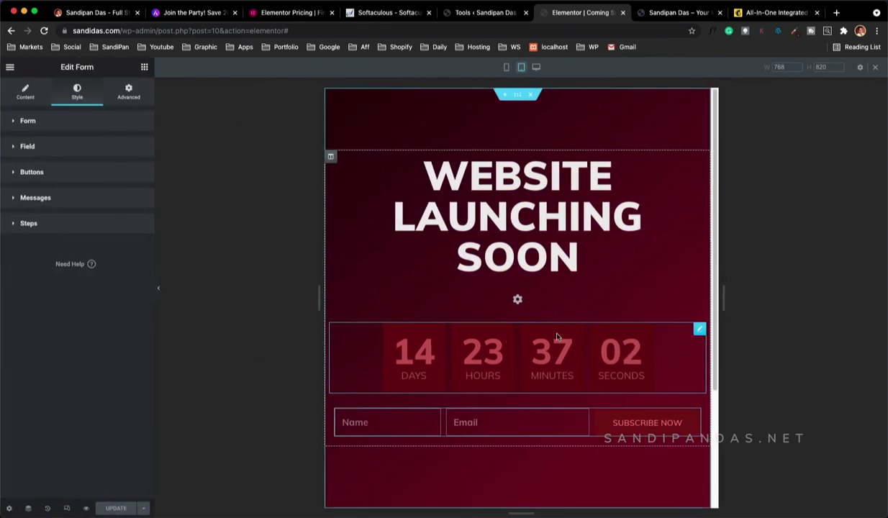
Set the countdown's Boxes Container Width to 100 for tablet and save the page
click(676, 327)
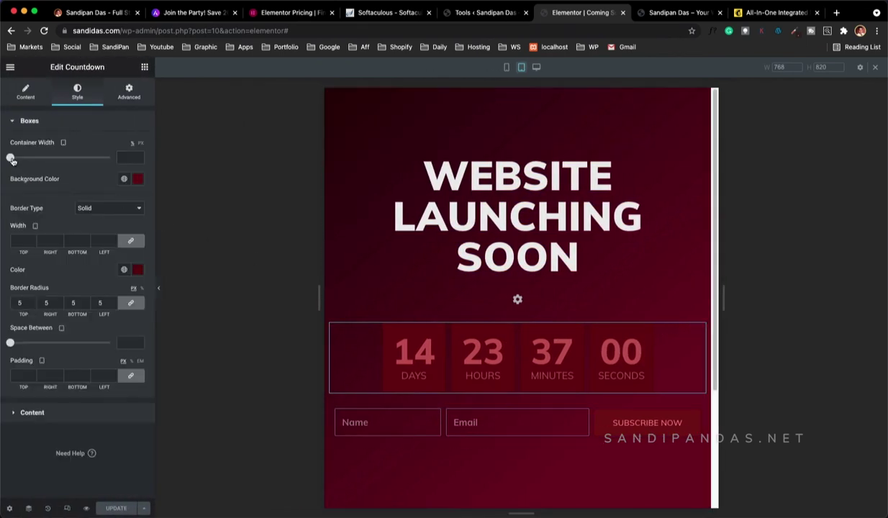
drag(11, 159, 110, 157)
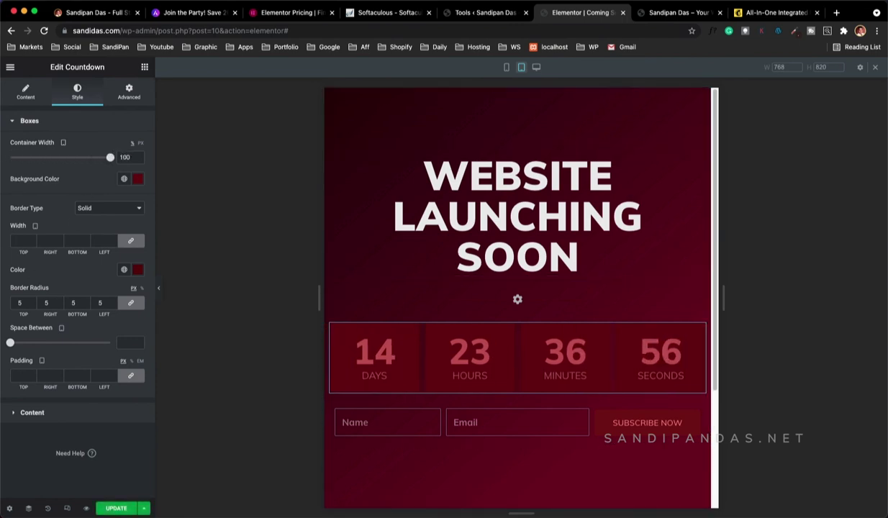
click(115, 509)
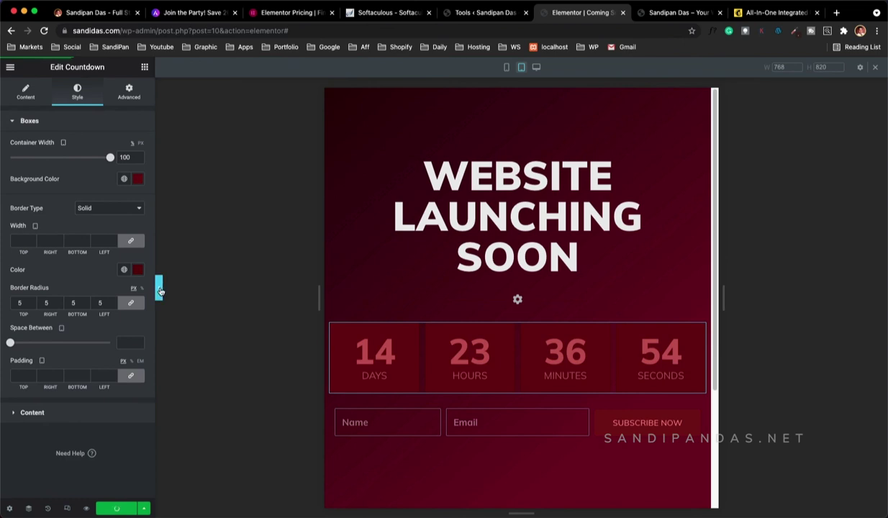
Preview the page at mobile and desktop widths, then open the editor's main menu
click(158, 288)
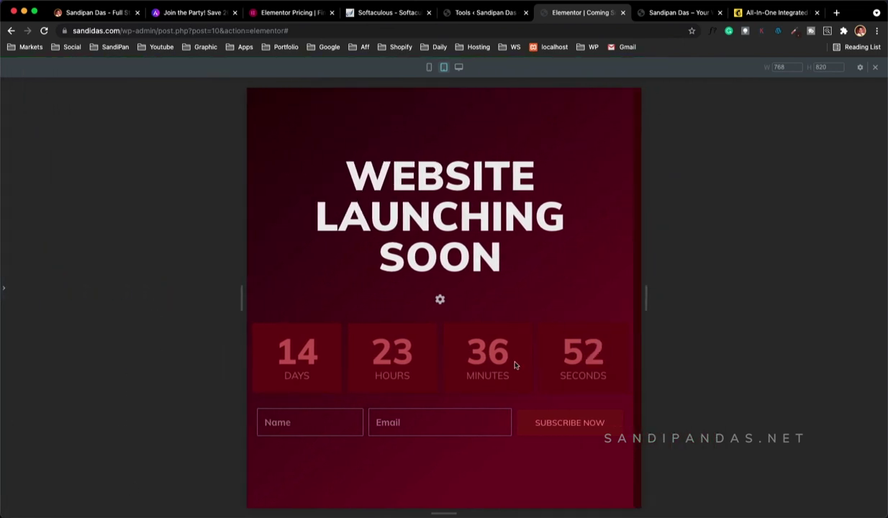
click(4, 288)
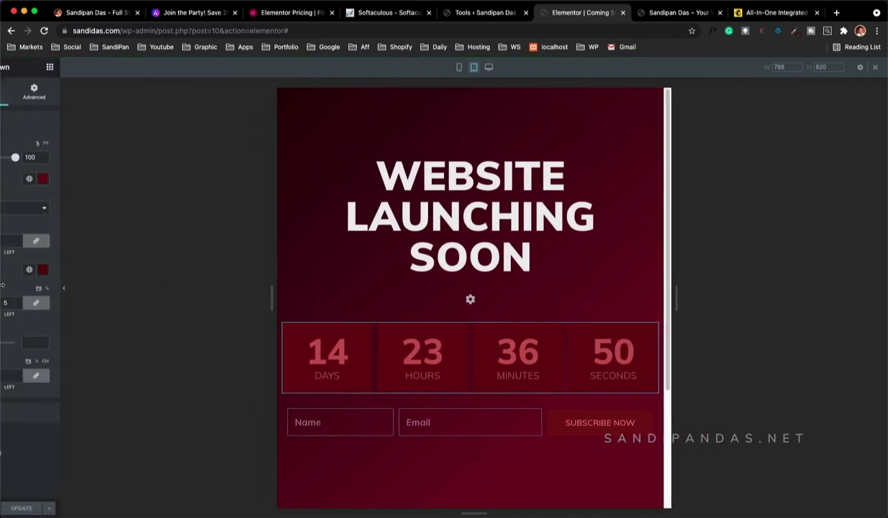
click(507, 68)
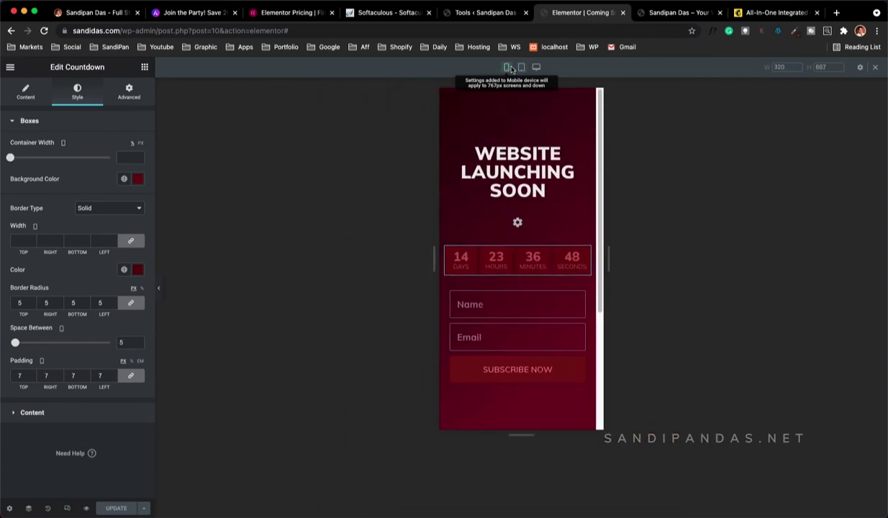
click(536, 67)
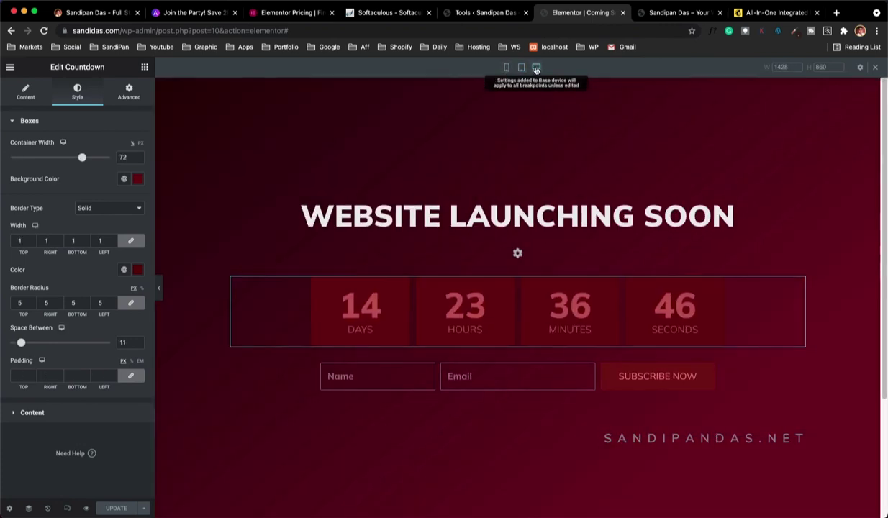
click(159, 287)
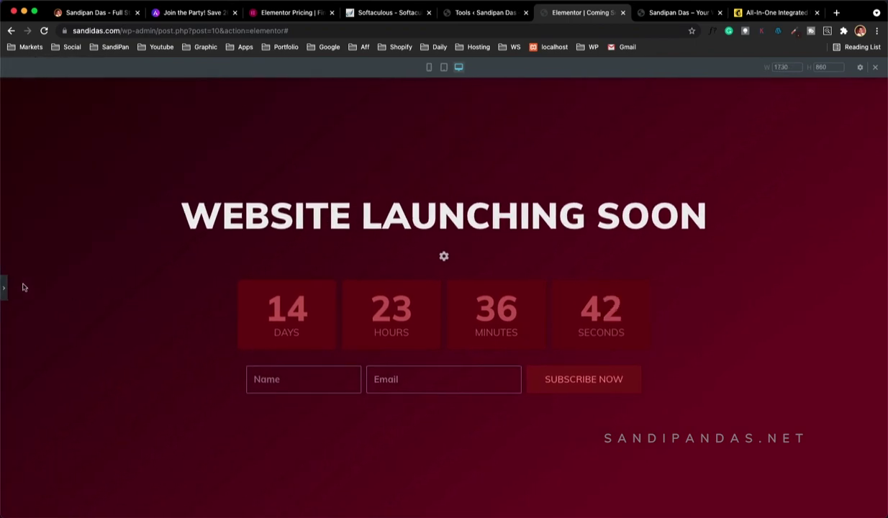
click(4, 288)
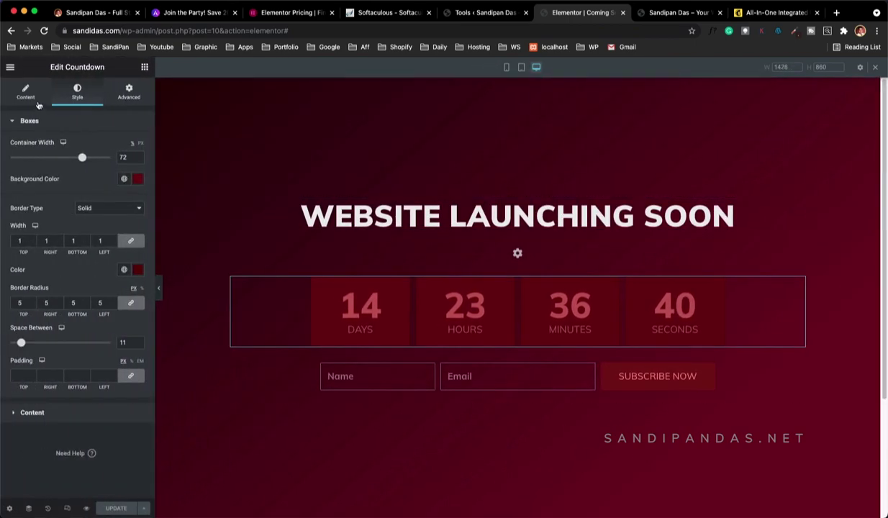
click(10, 68)
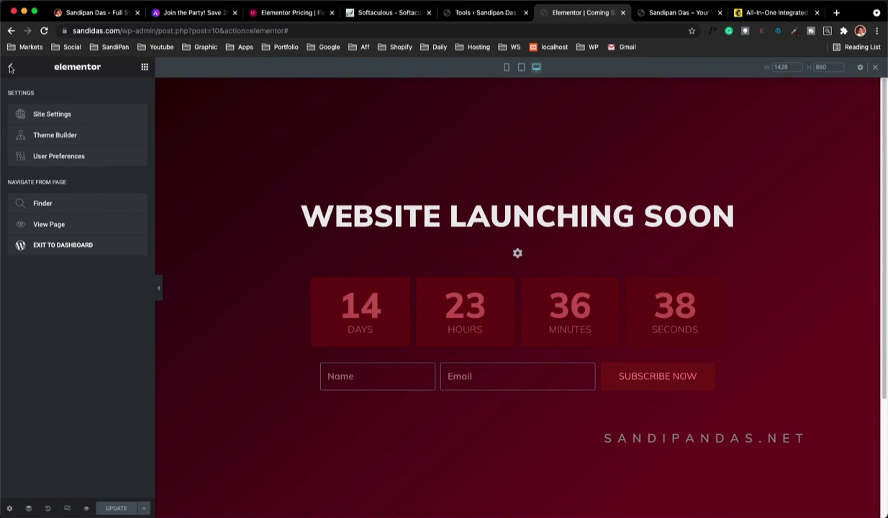
Open Elementor's Maintenance Mode settings from the dashboard and choose Coming Soon as the mode
click(68, 248)
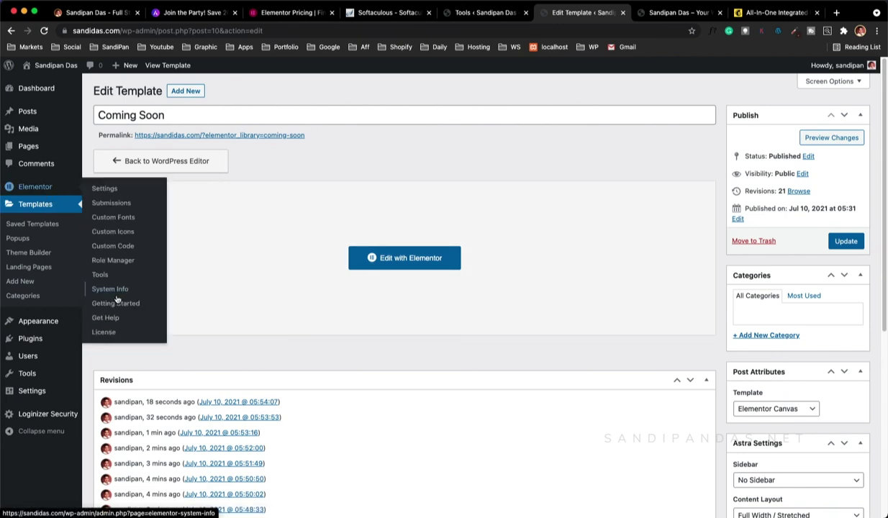
click(114, 276)
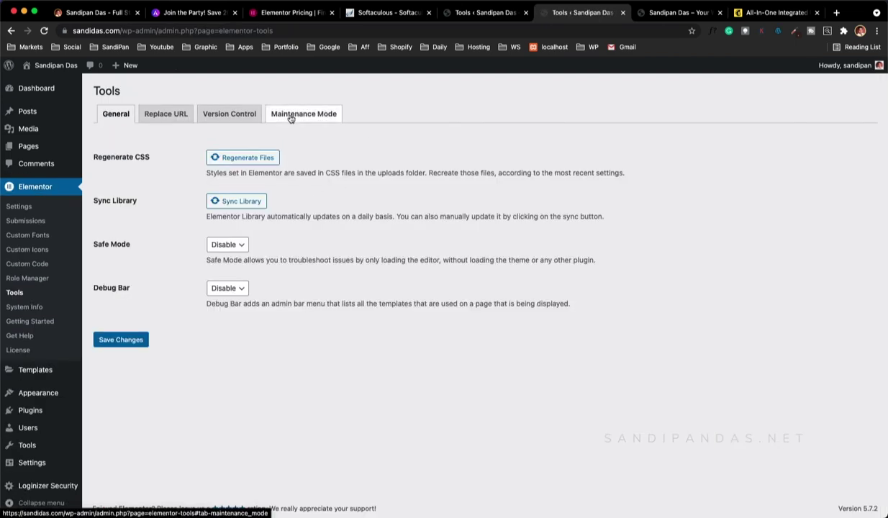
click(291, 118)
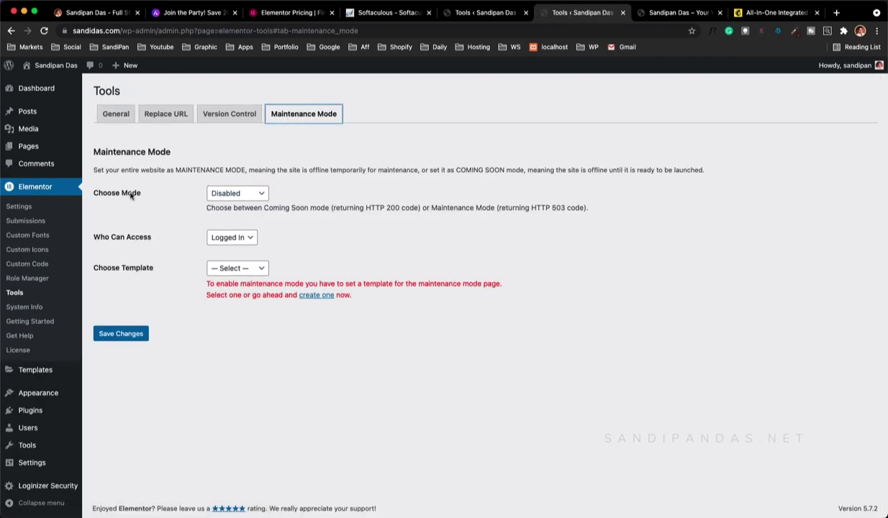
click(246, 192)
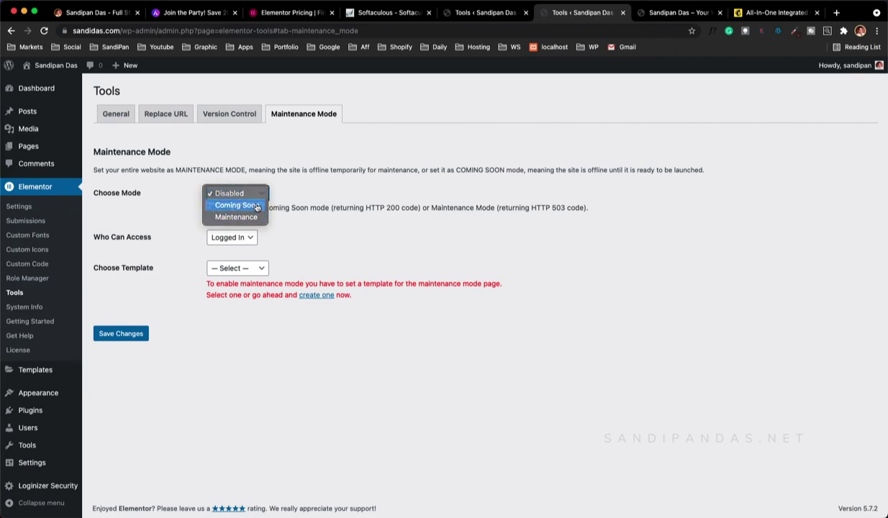
click(245, 205)
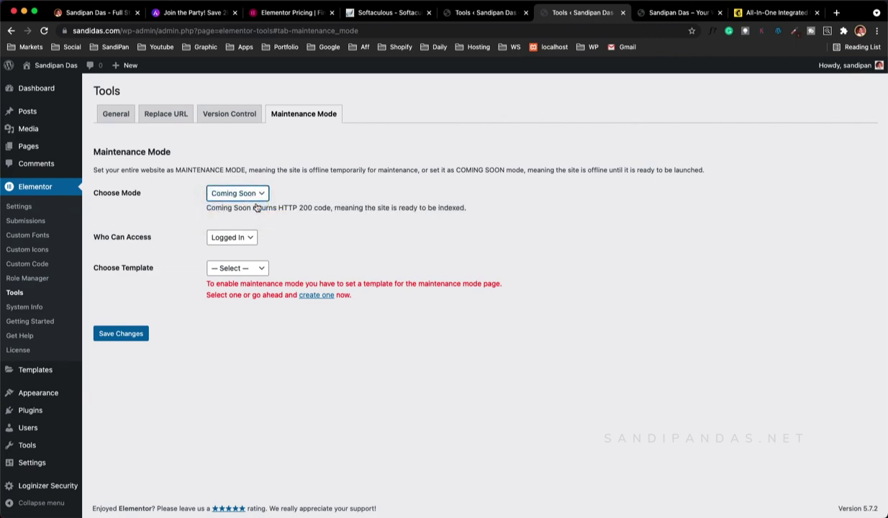
Select the Coming Soon template, save the settings, and copy the site's address
click(241, 268)
click(246, 281)
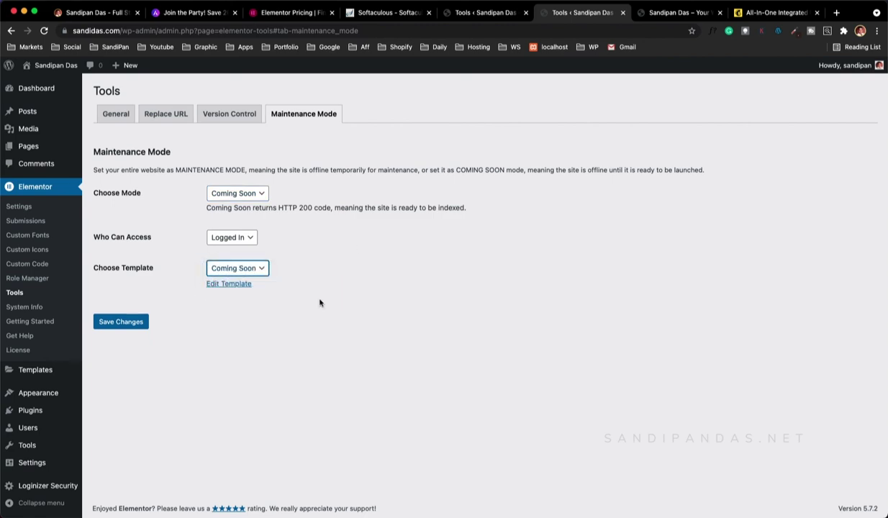
click(117, 323)
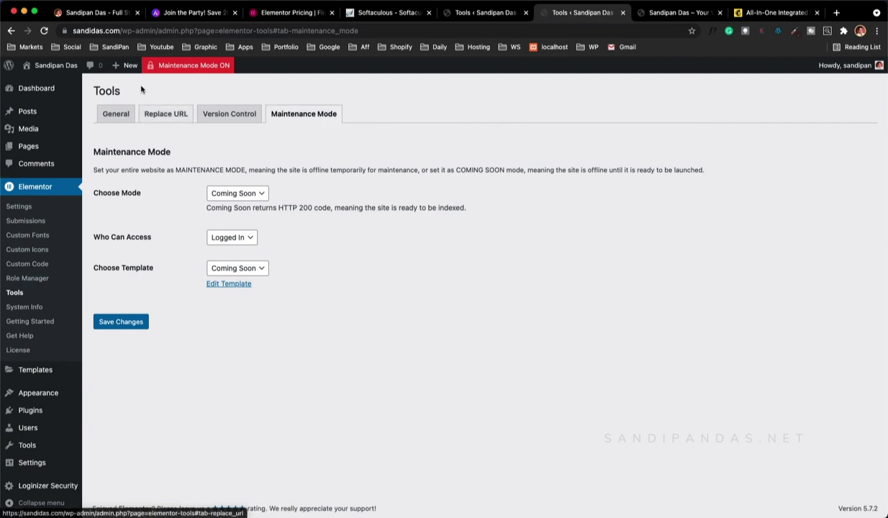
mouse_move(212, 70)
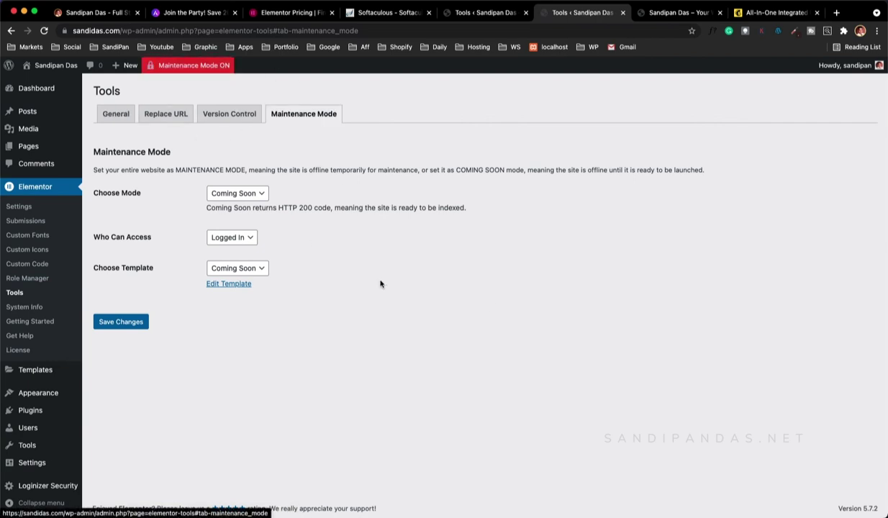
drag(72, 30, 146, 30)
key(super+c)
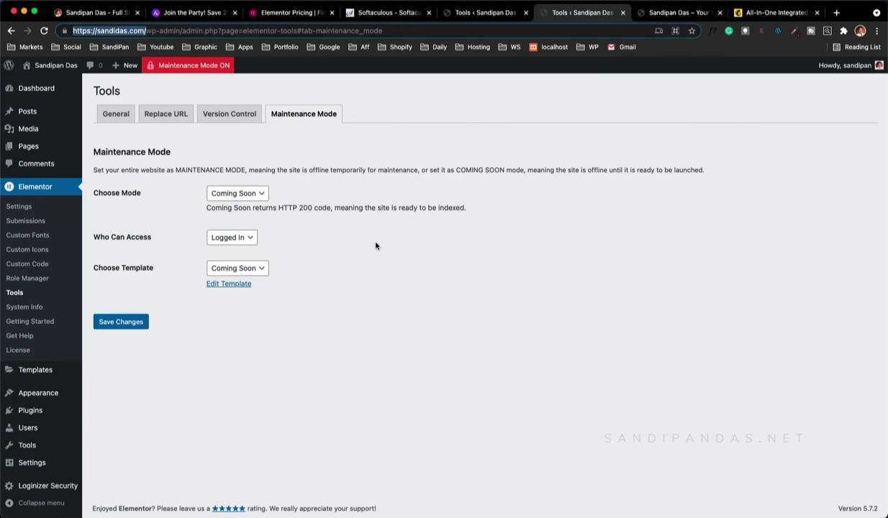
key(super+Tab)
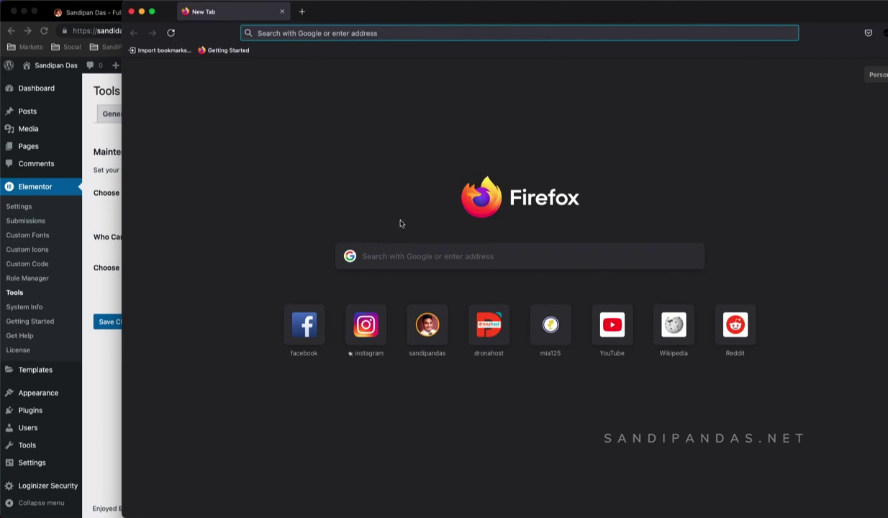
key(super+v)
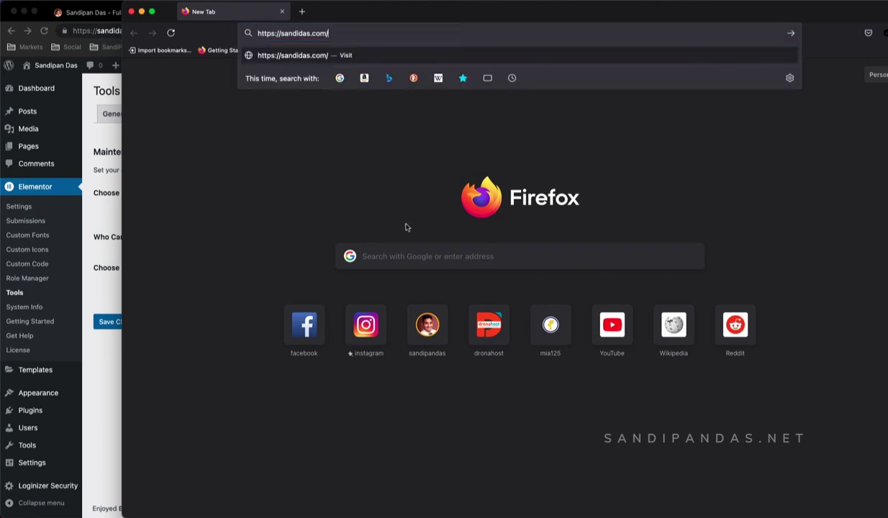
key(Return)
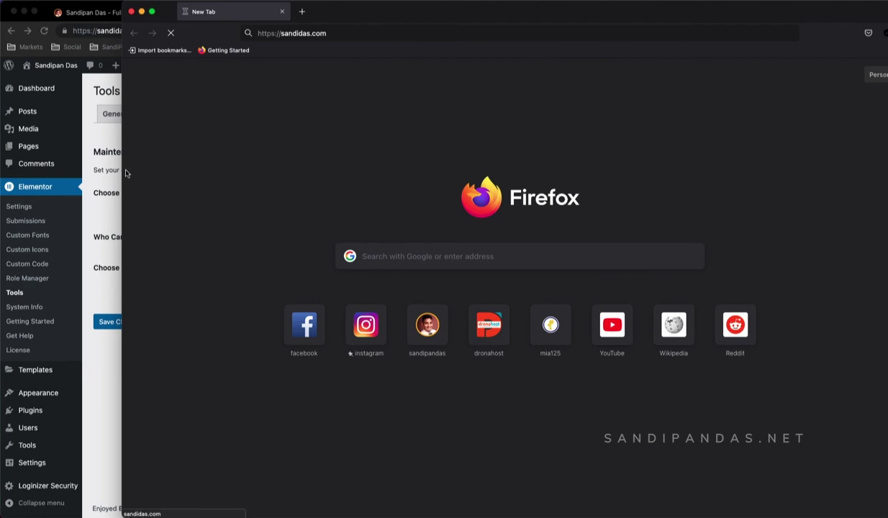
drag(124, 169, 13, 173)
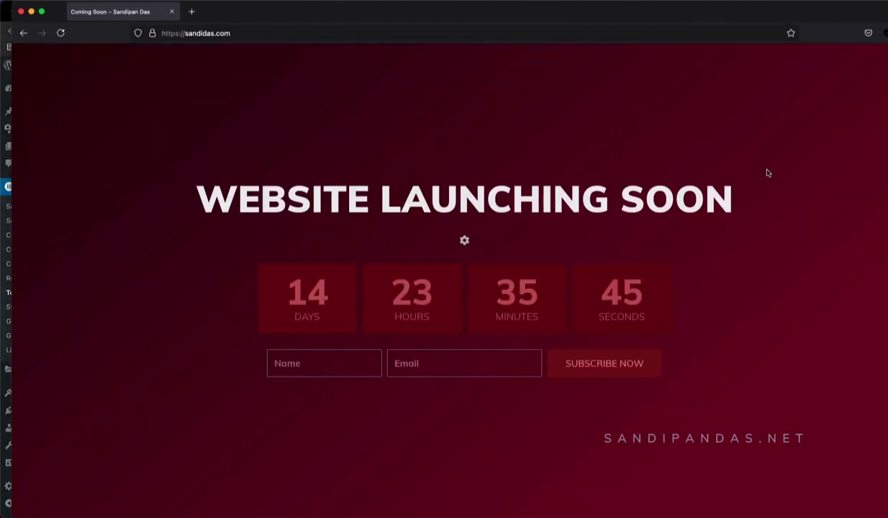
double_click(808, 13)
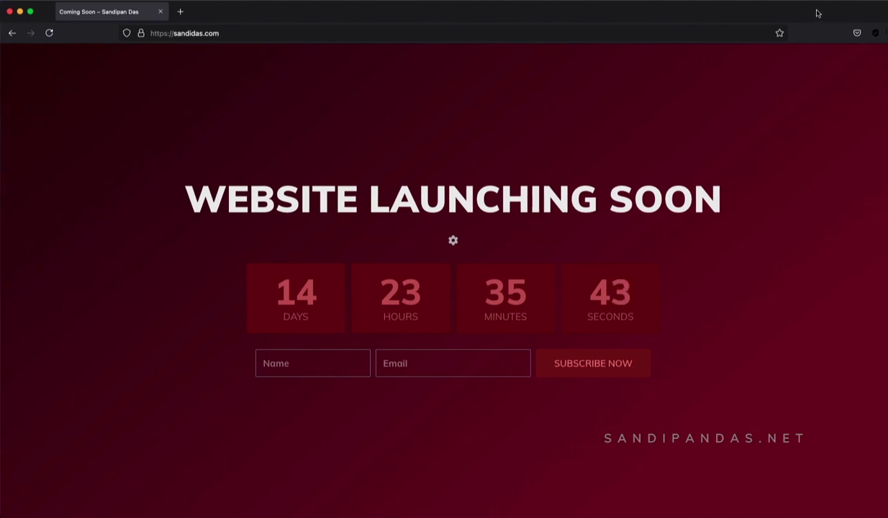
drag(887, 210, 886, 209)
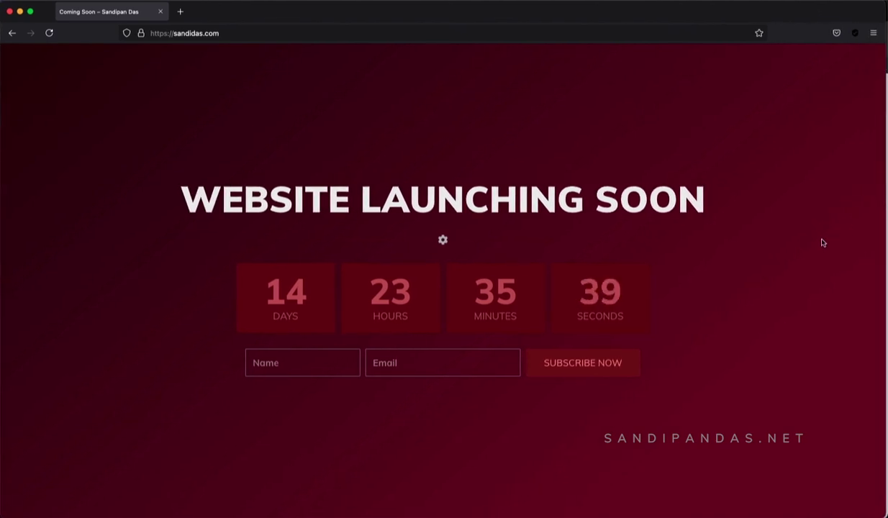
click(310, 357)
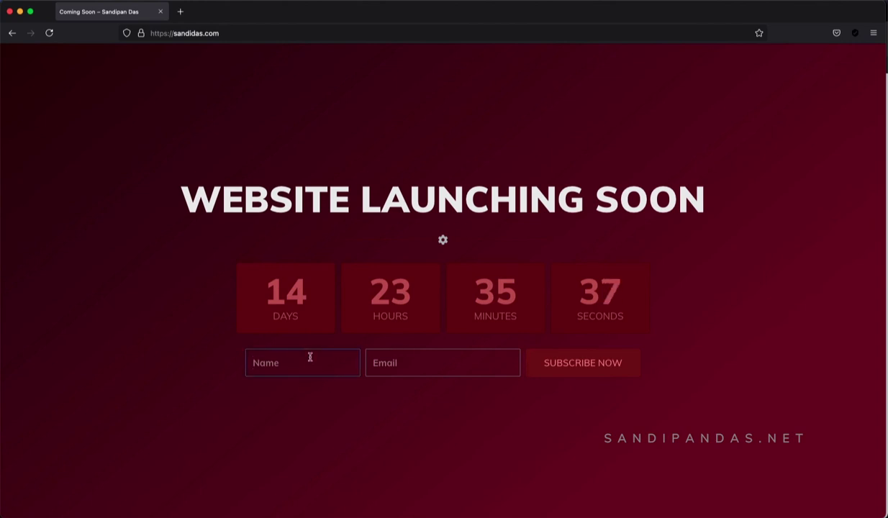
text(Sandipan Das)
key(Tab)
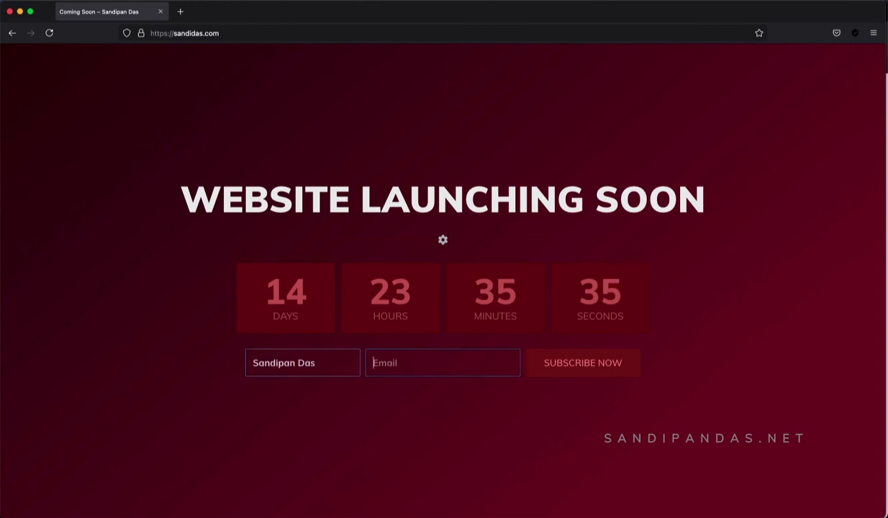
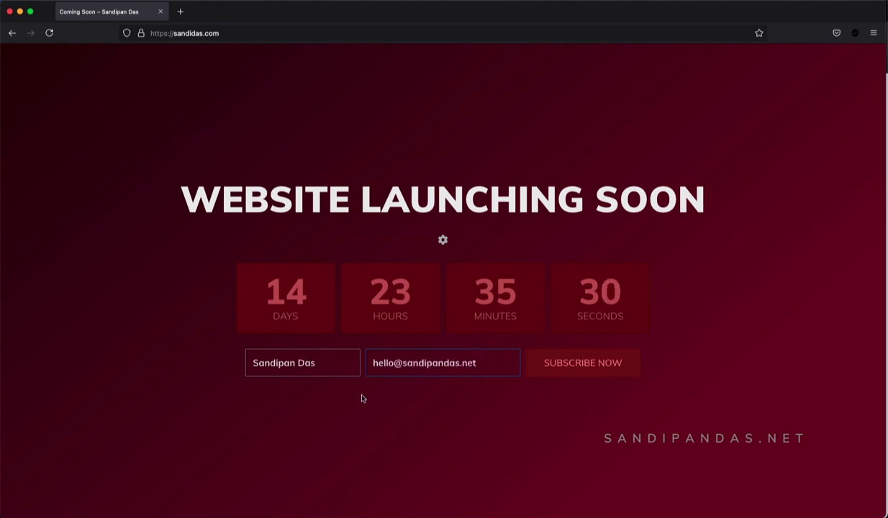
click(561, 363)
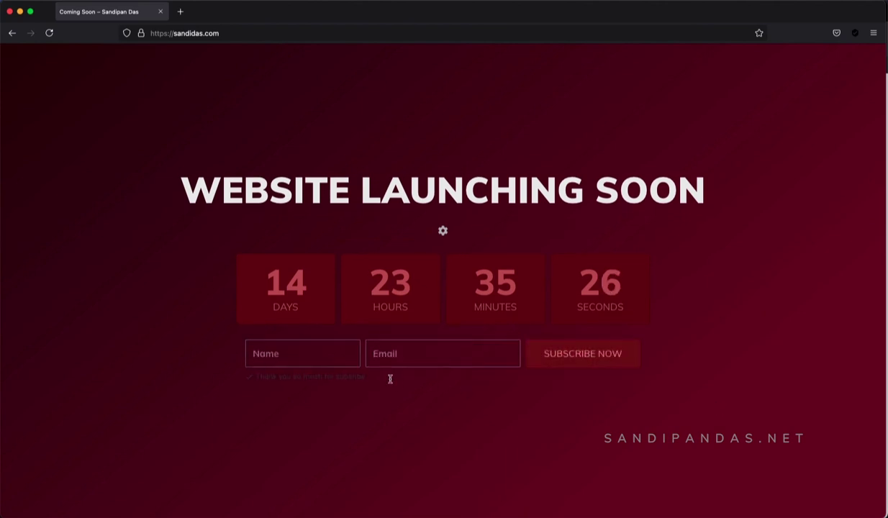
drag(372, 376, 255, 382)
click(292, 404)
drag(370, 375, 295, 375)
click(245, 383)
triple_click(245, 383)
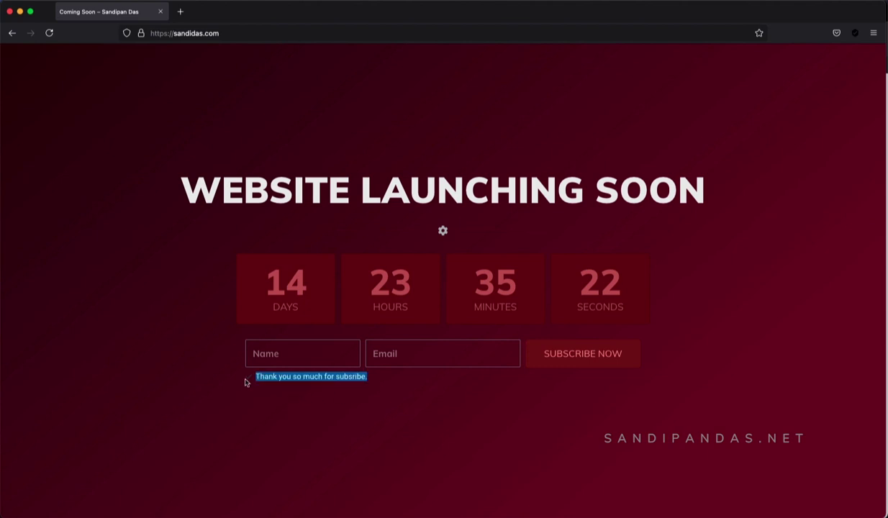
click(300, 407)
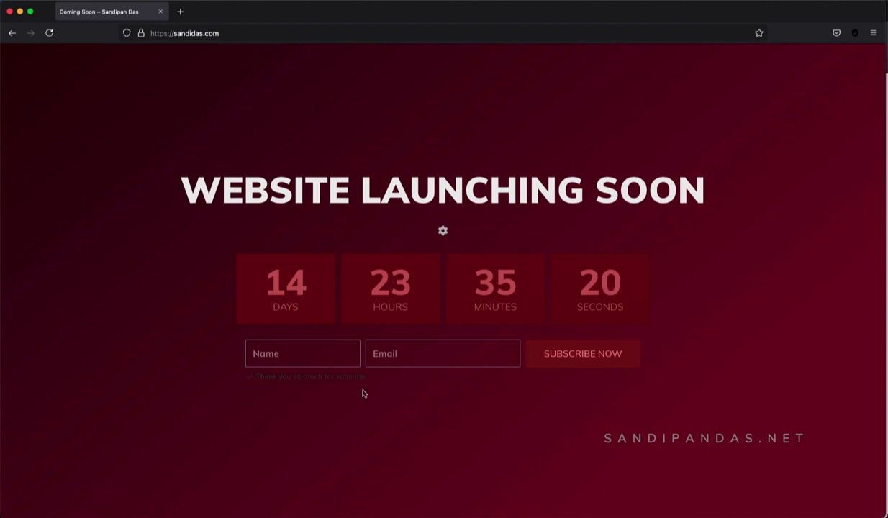
drag(364, 393, 299, 369)
click(385, 422)
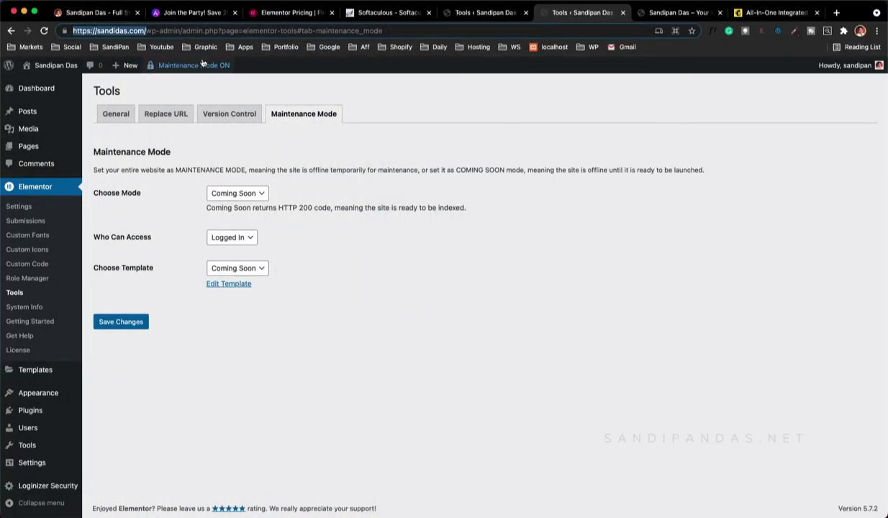
Open the Coming Soon template in the editor and expand the subscribe form's Messages style section
mouse_move(202, 65)
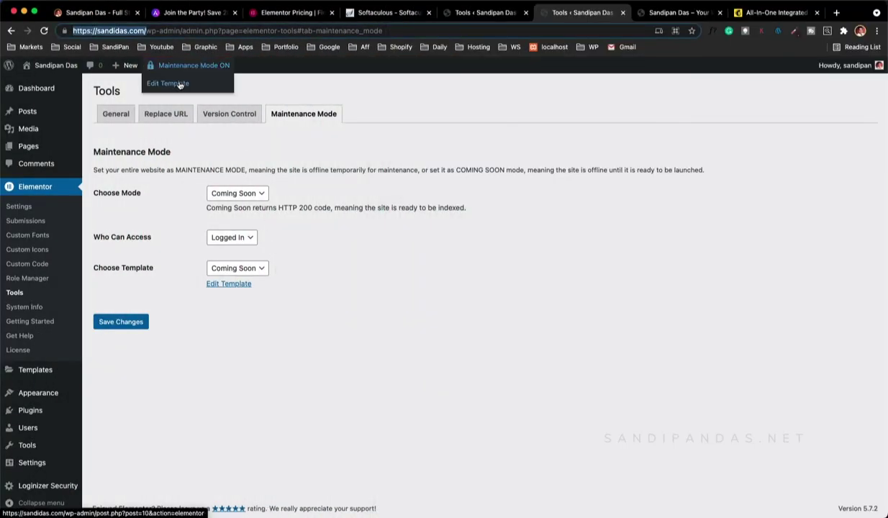
click(177, 84)
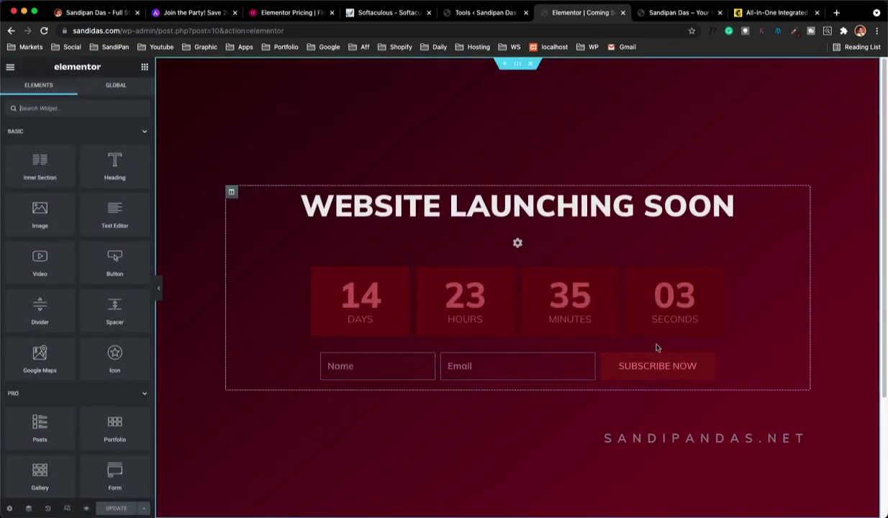
click(708, 358)
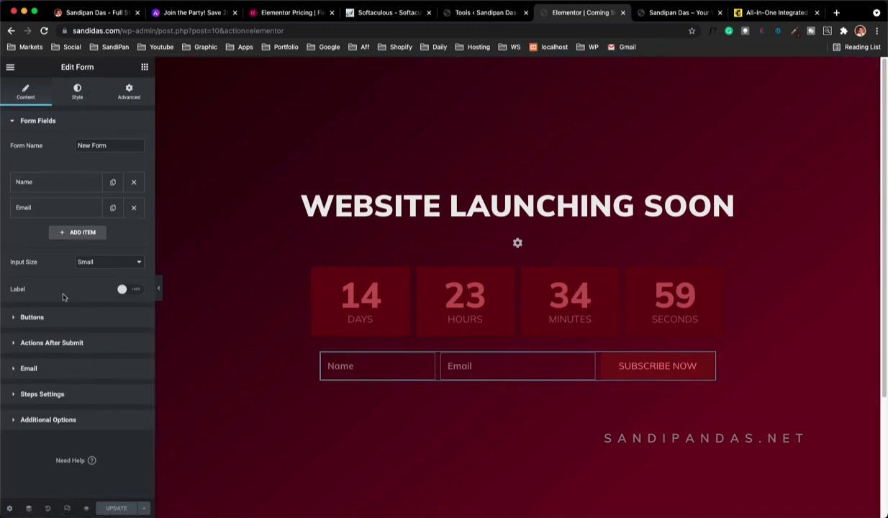
click(77, 93)
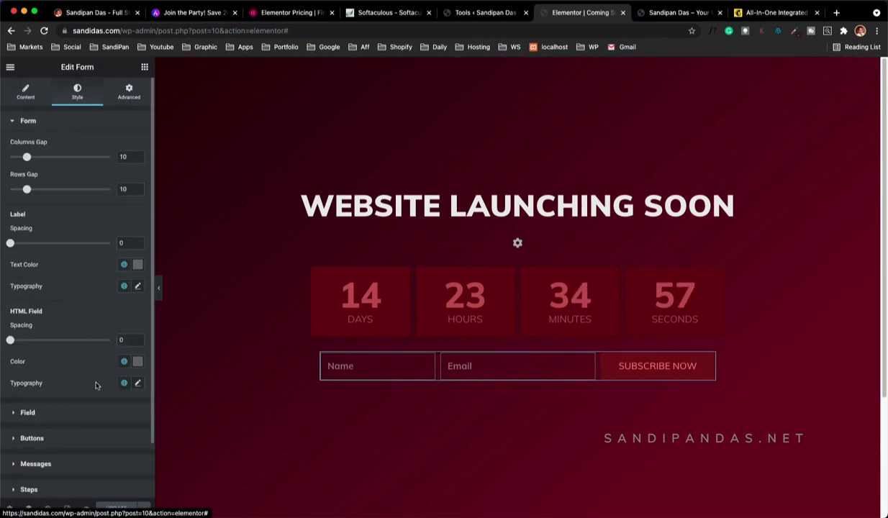
scroll(101, 407, down, 2)
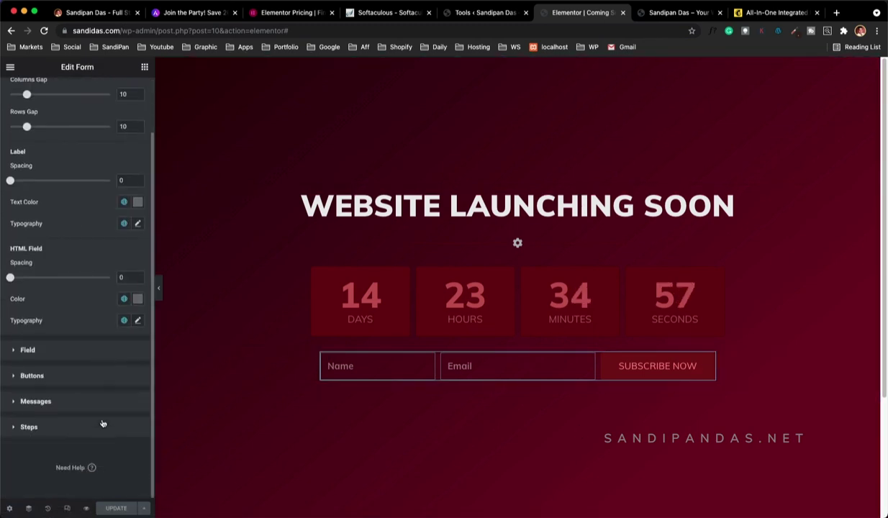
click(60, 402)
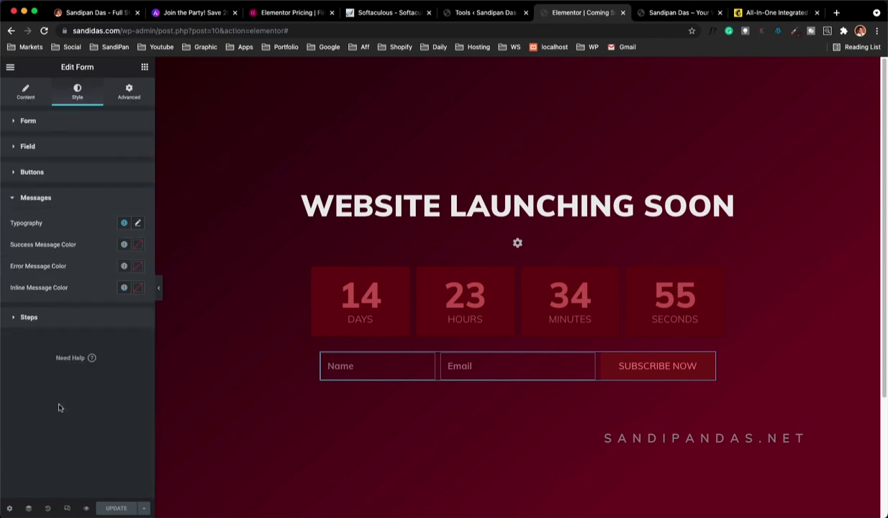
Set the success message colour to white and the error message colour to bright yellow
click(139, 246)
click(20, 283)
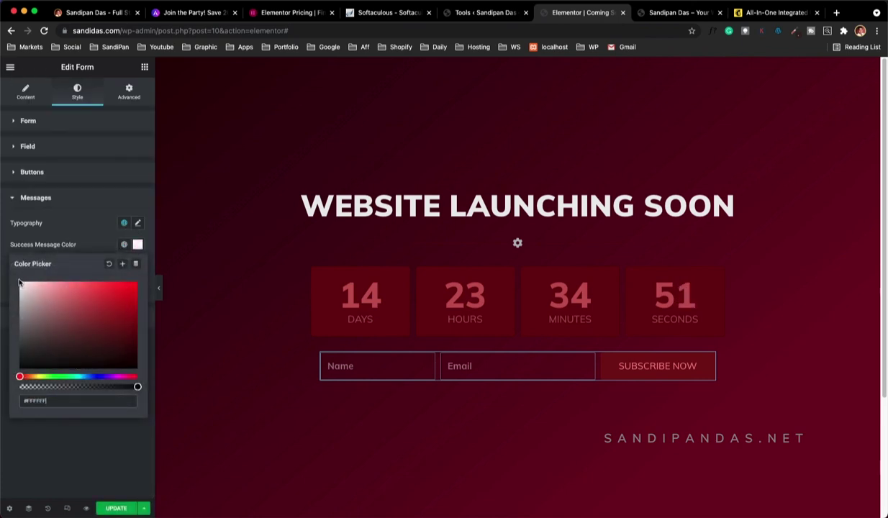
click(144, 440)
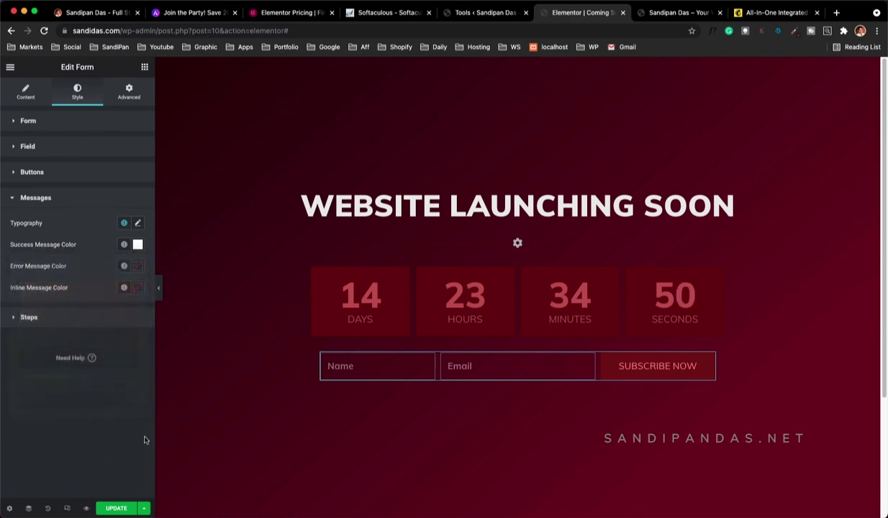
click(139, 268)
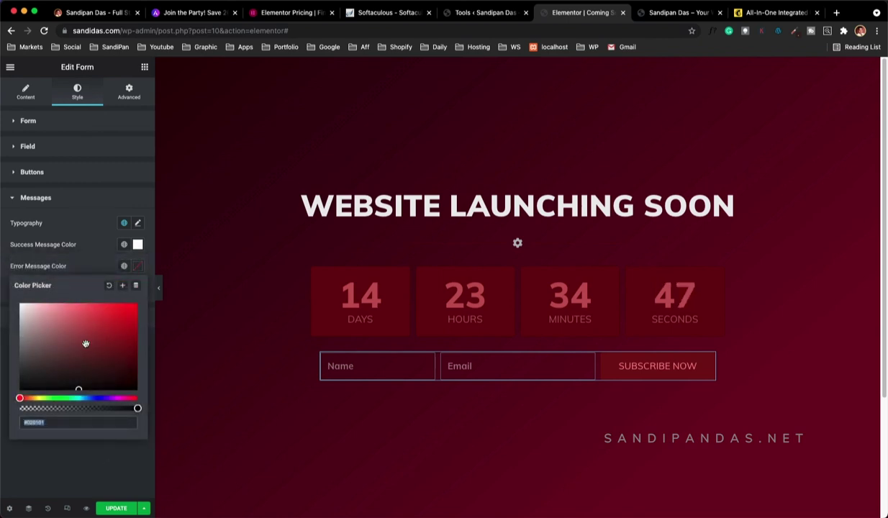
click(35, 398)
click(132, 304)
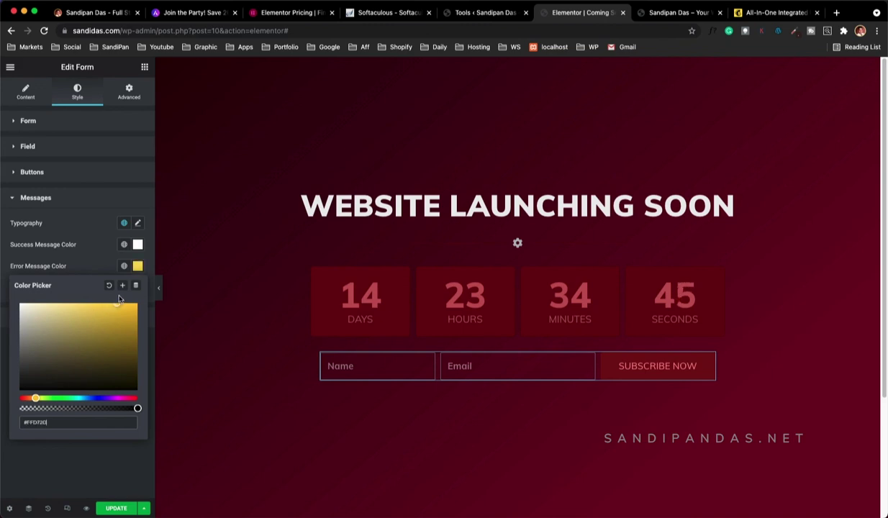
click(113, 464)
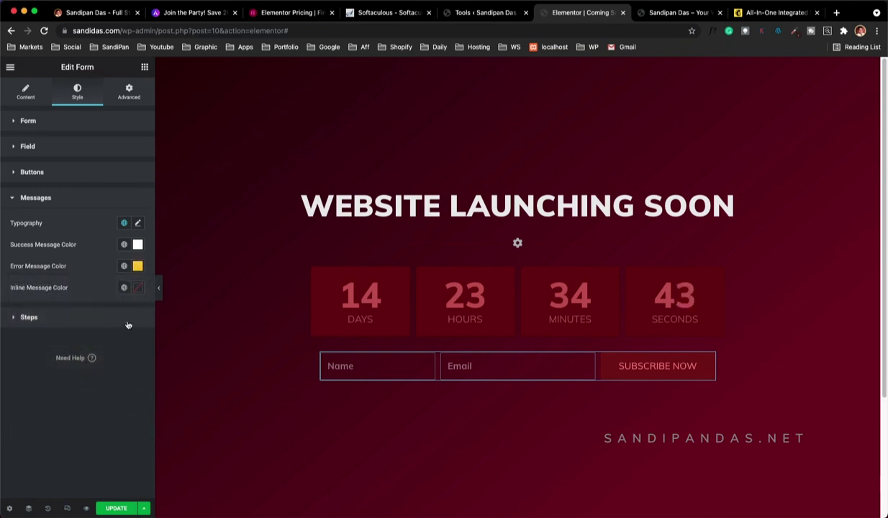
Set the inline message colour to light red and update the template
click(138, 288)
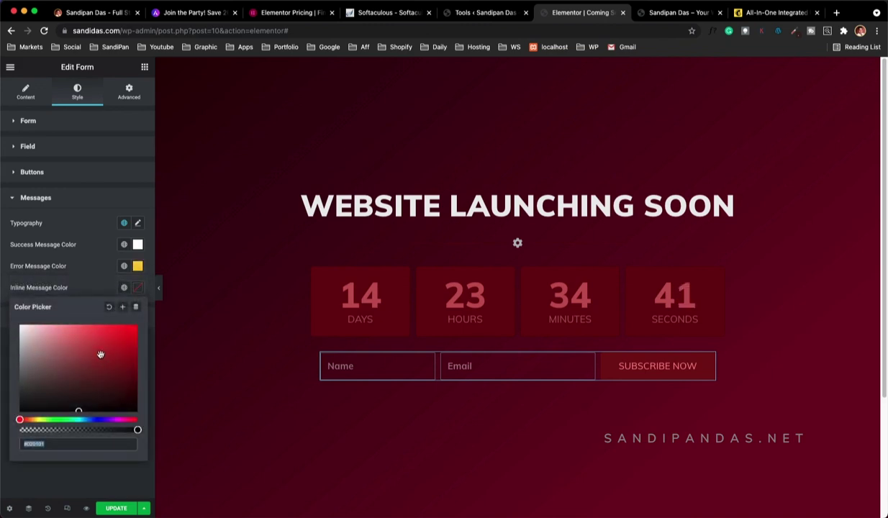
click(84, 323)
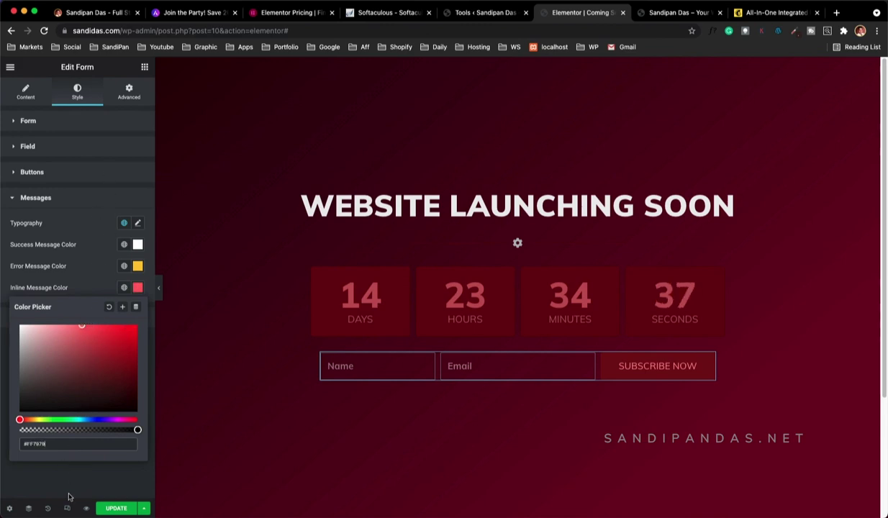
click(70, 479)
click(116, 508)
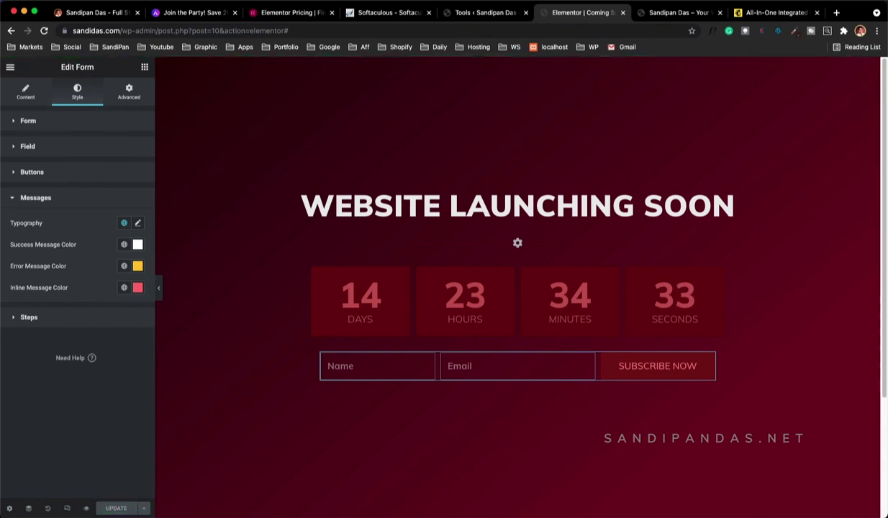
key(super+Tab)
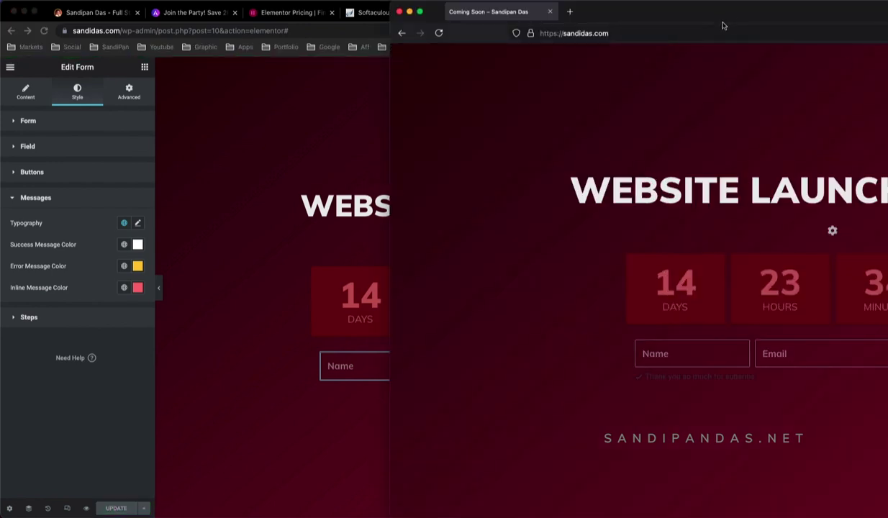
Maximize and reload the live page, then submit the empty subscribe form to check validation
drag(723, 26, 331, 13)
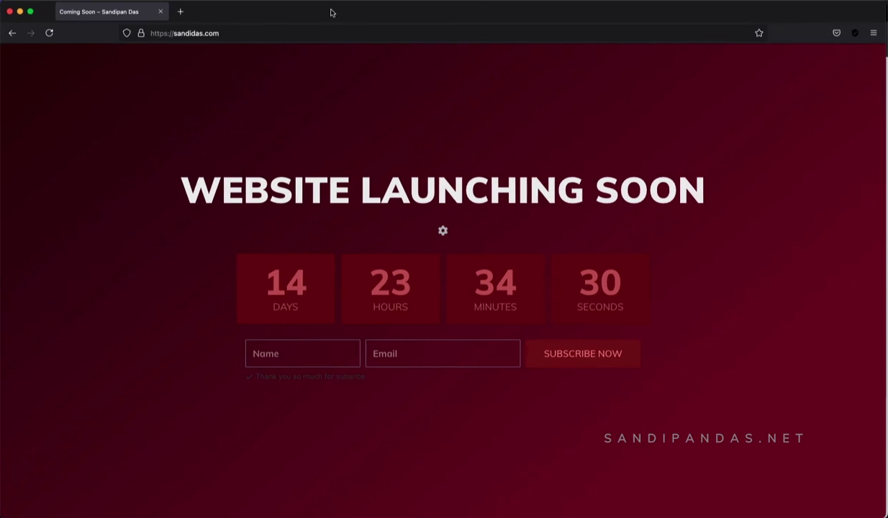
right_click(238, 83)
click(274, 110)
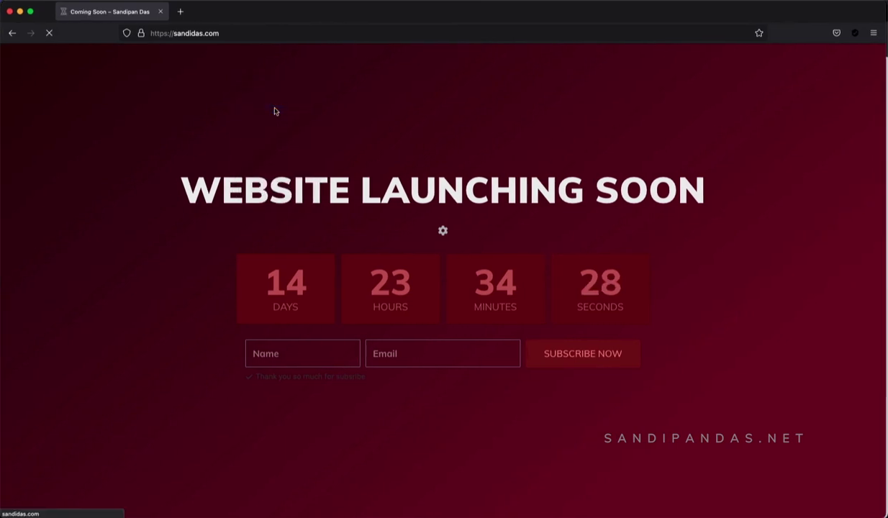
click(309, 367)
click(582, 364)
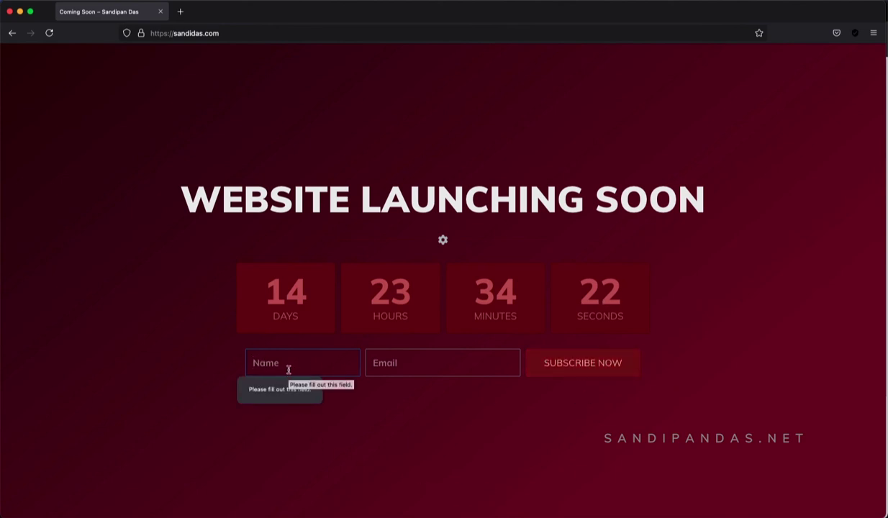
click(542, 361)
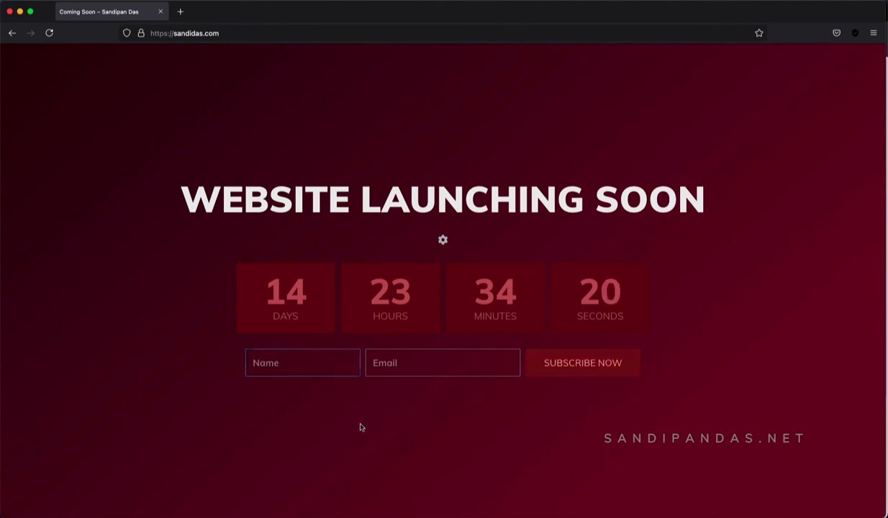
click(576, 358)
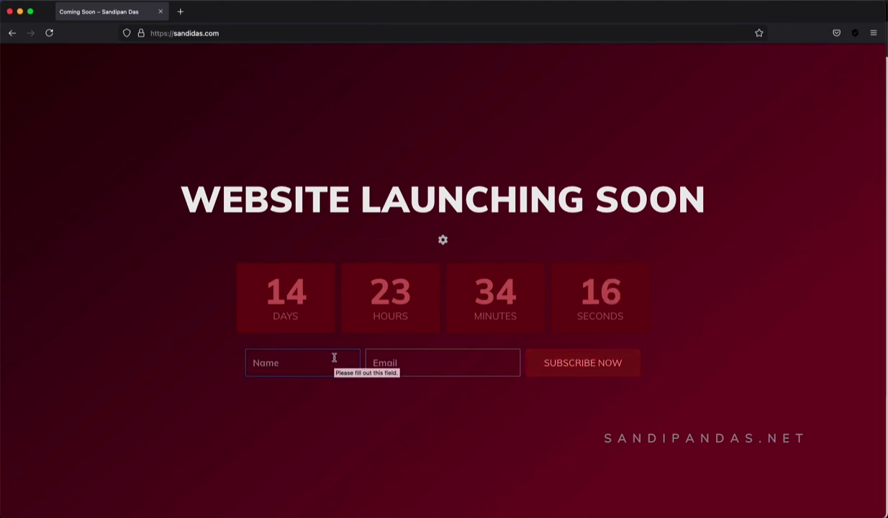
Enter a subscriber's full name and try submitting without an email address
text(Sandipan Das)
key(Tab)
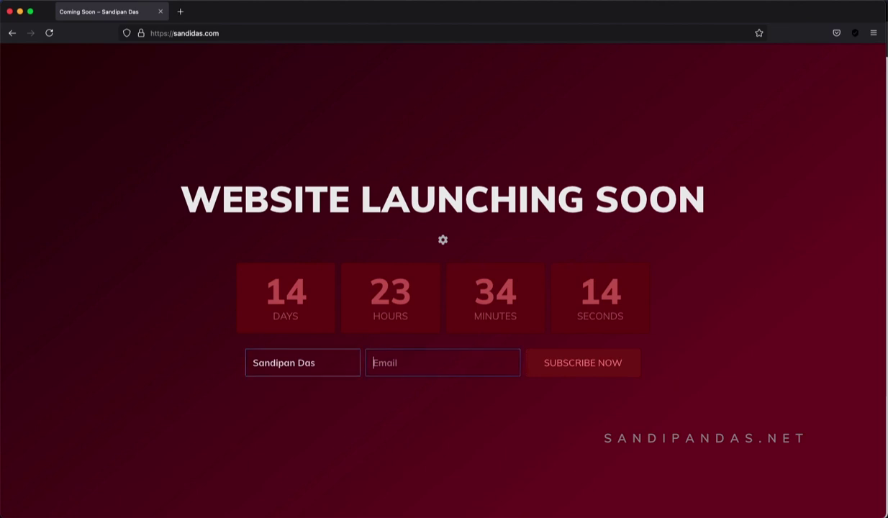
click(547, 363)
Fill the Email field from autofill, subscribe, and check the white thank-you confirmation
click(449, 363)
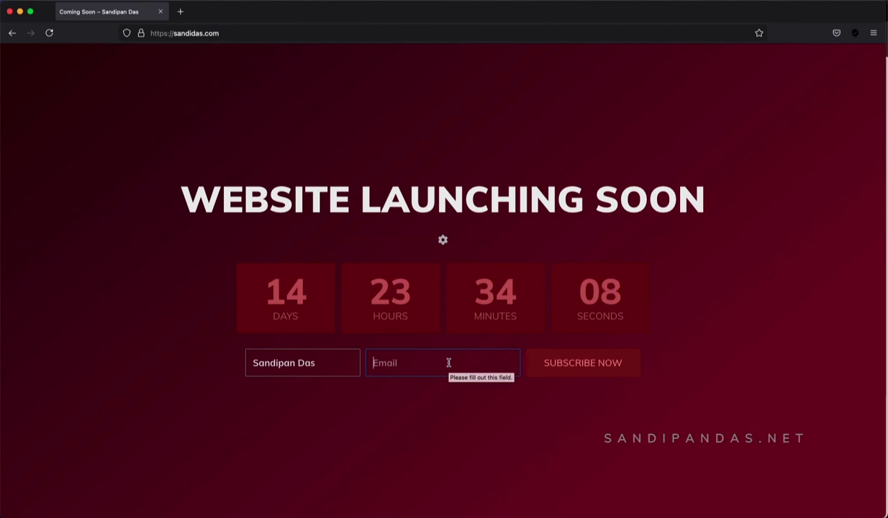
text(hell)
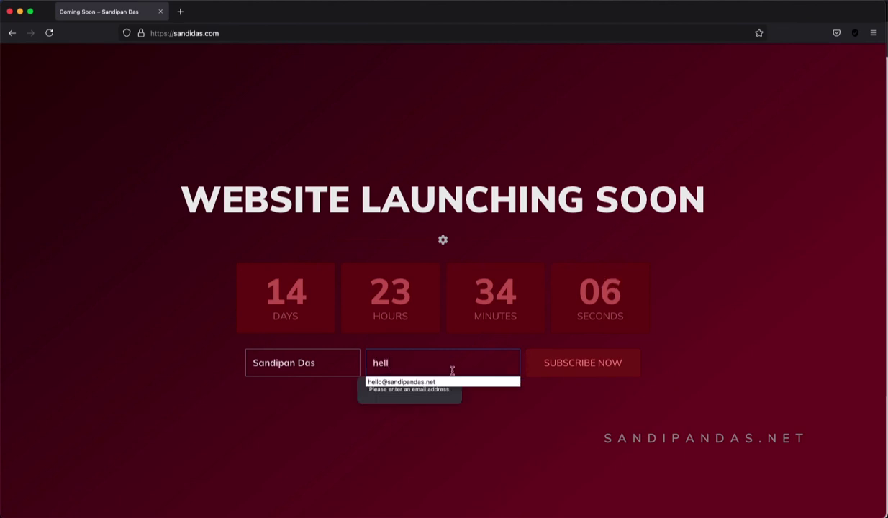
click(443, 382)
click(551, 364)
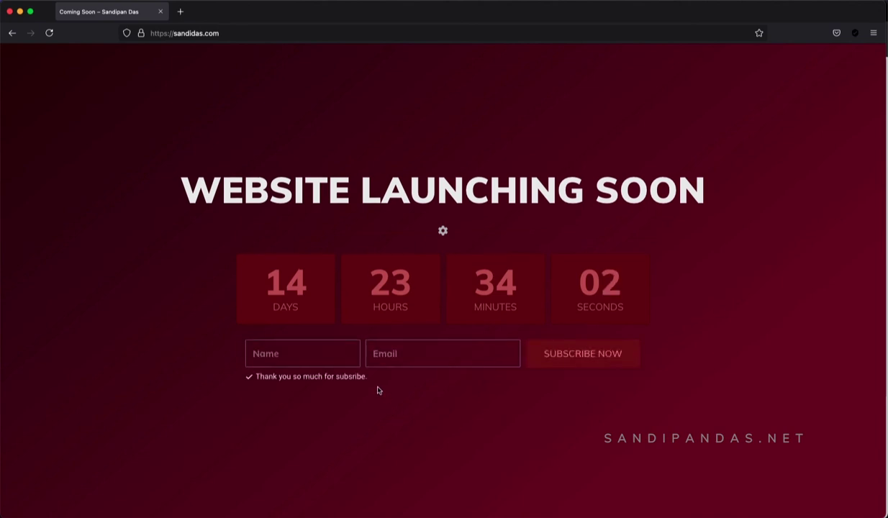
drag(375, 377, 256, 377)
click(436, 421)
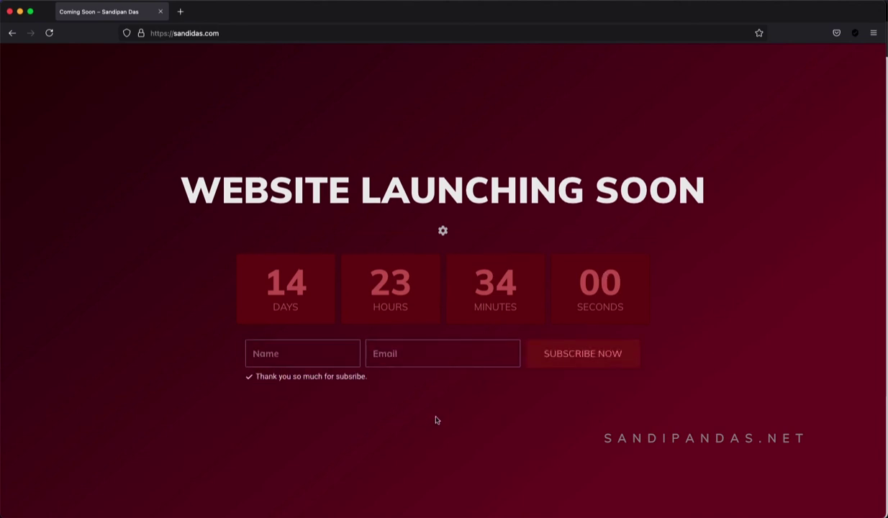